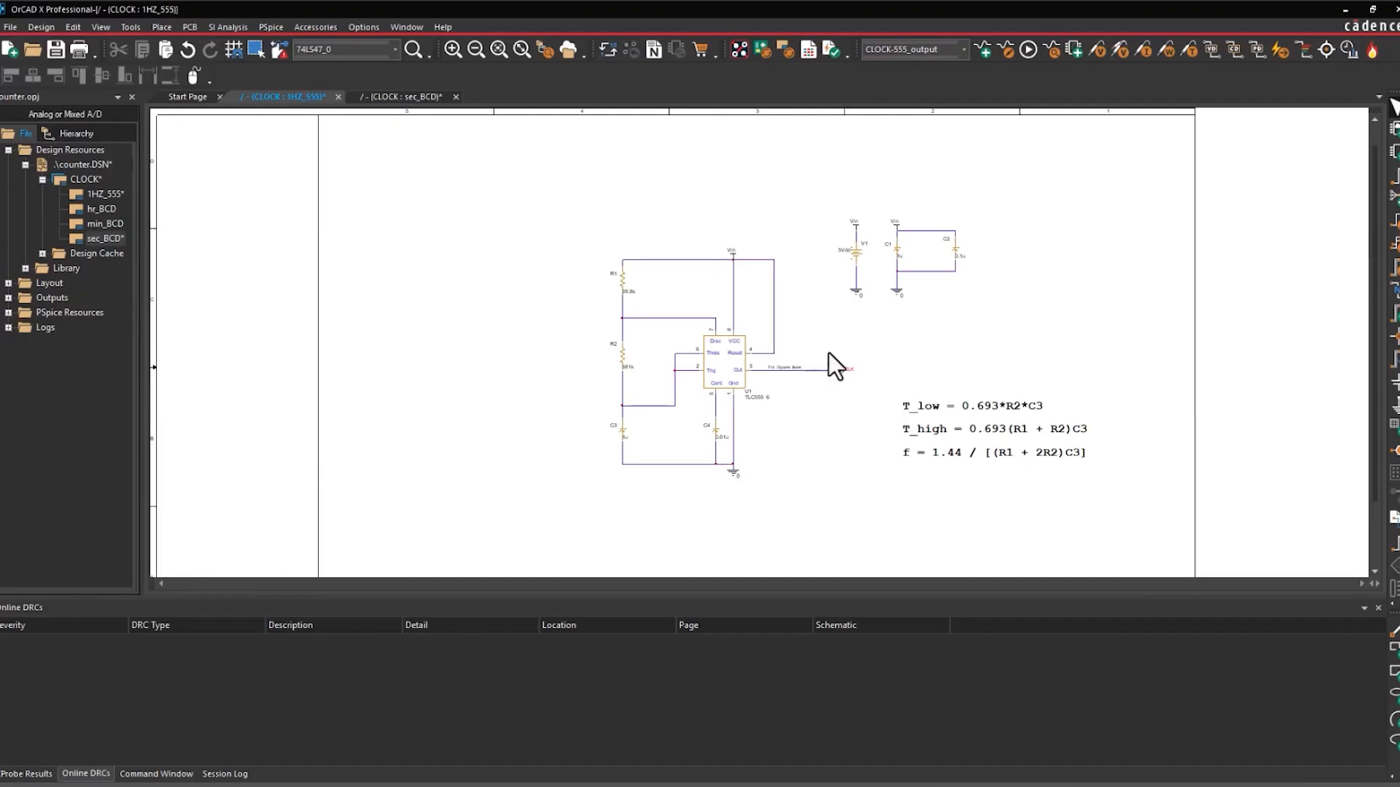
Step: Examine the T_low, T_high and frequency formulas and the 555 timer on the 1HZ_555 schematic page
left_click(920, 410)
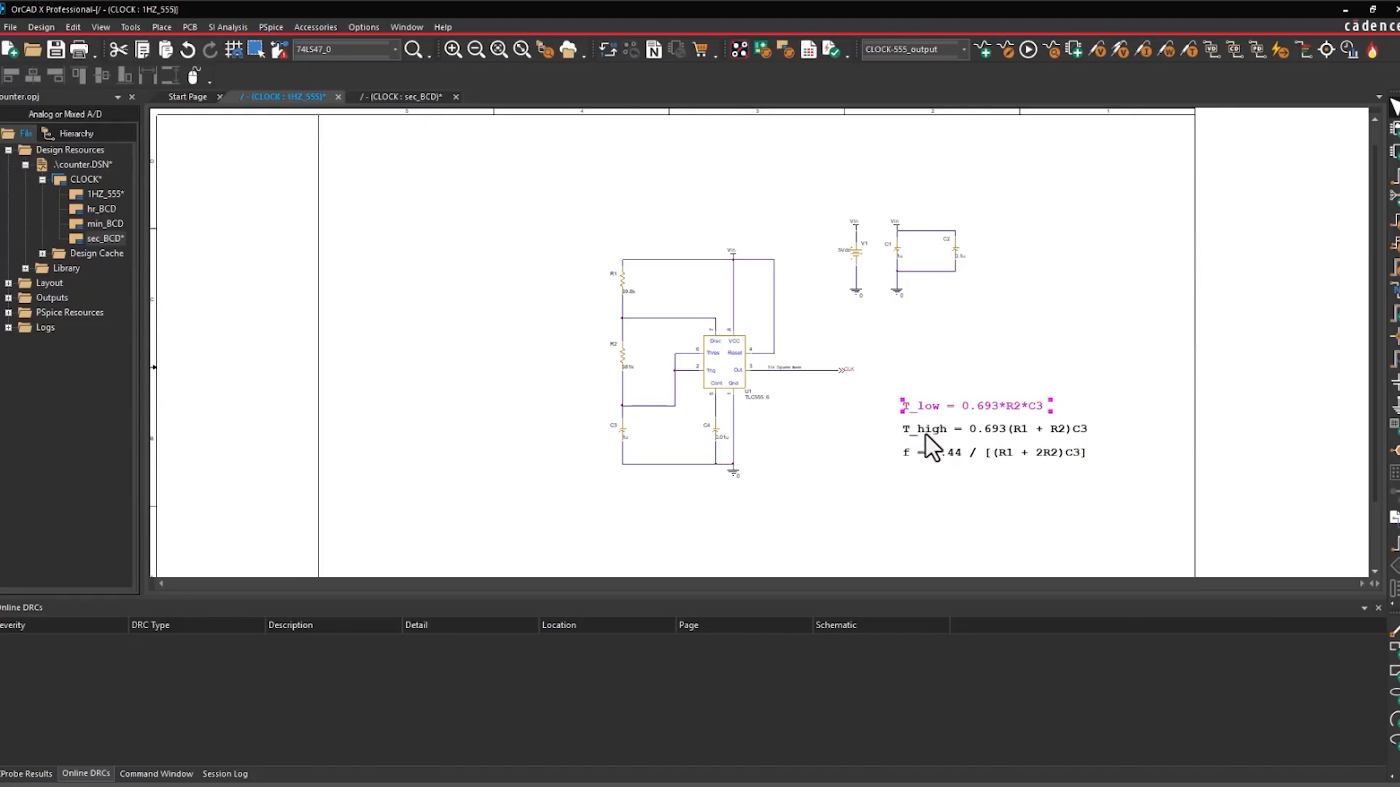
left_click(924, 435)
left_click(931, 458)
left_click(926, 482)
left_click(724, 367)
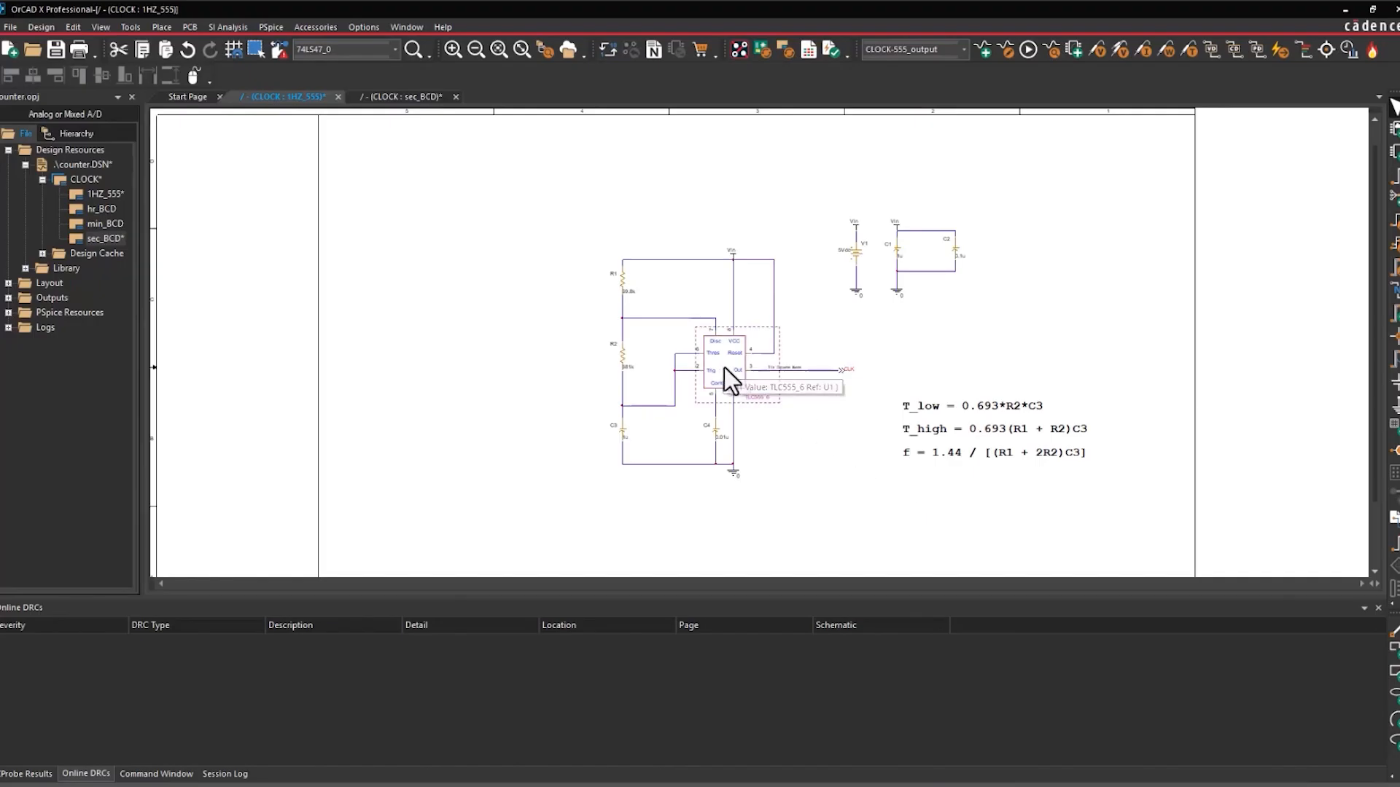
left_click(905, 355)
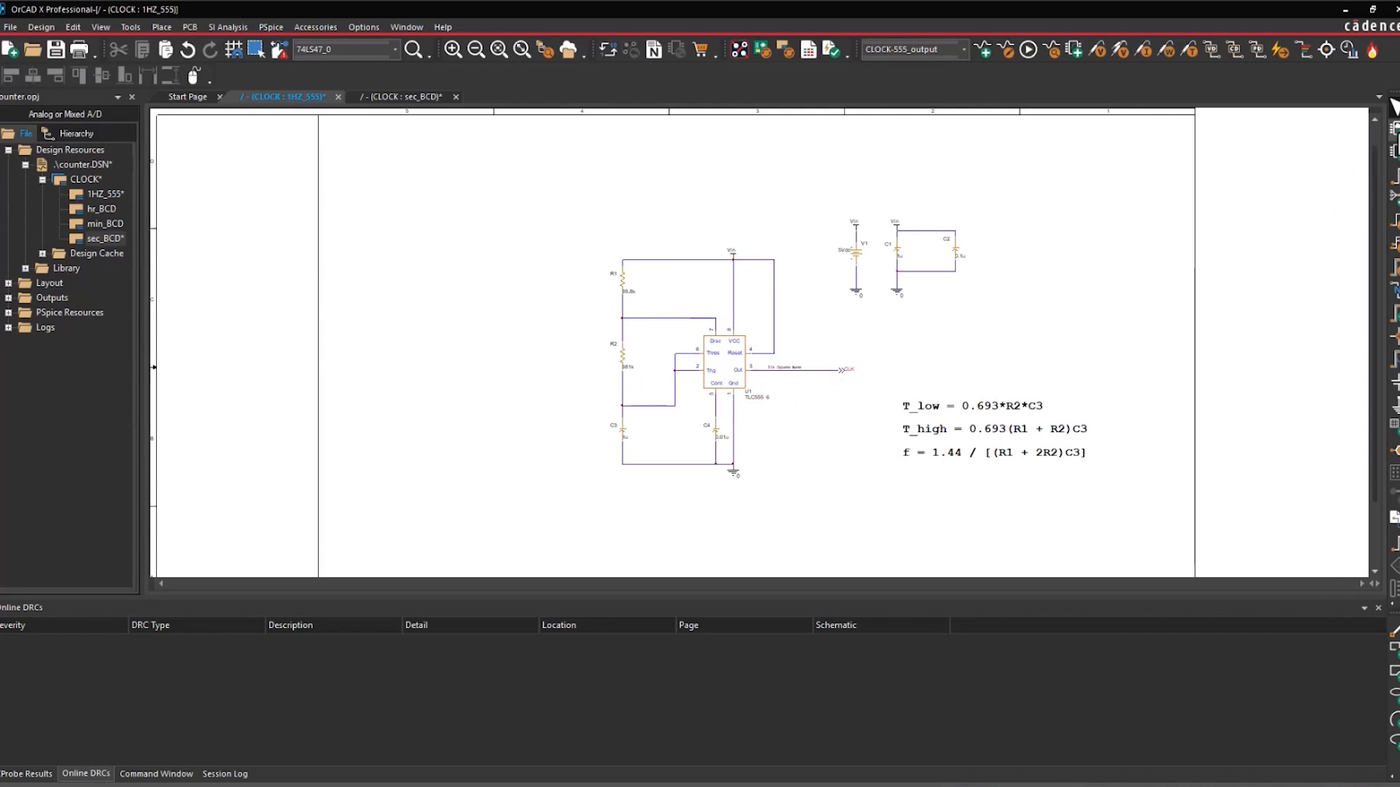
Step: Search the PSpice component library for 555, preview the AA-enabled 555 timer part, and return to the 1HZ_555 schematic
left_click(1393, 129)
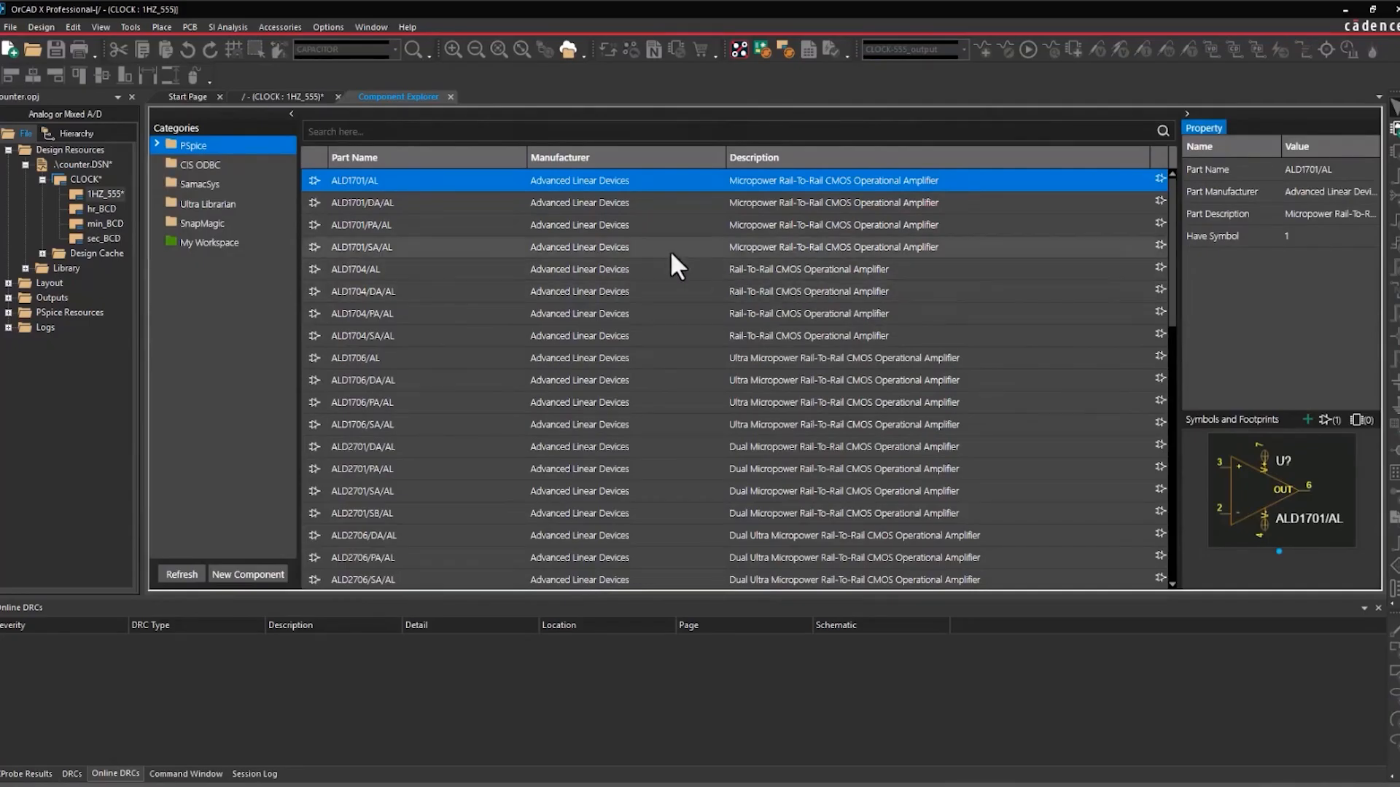
left_click(156, 146)
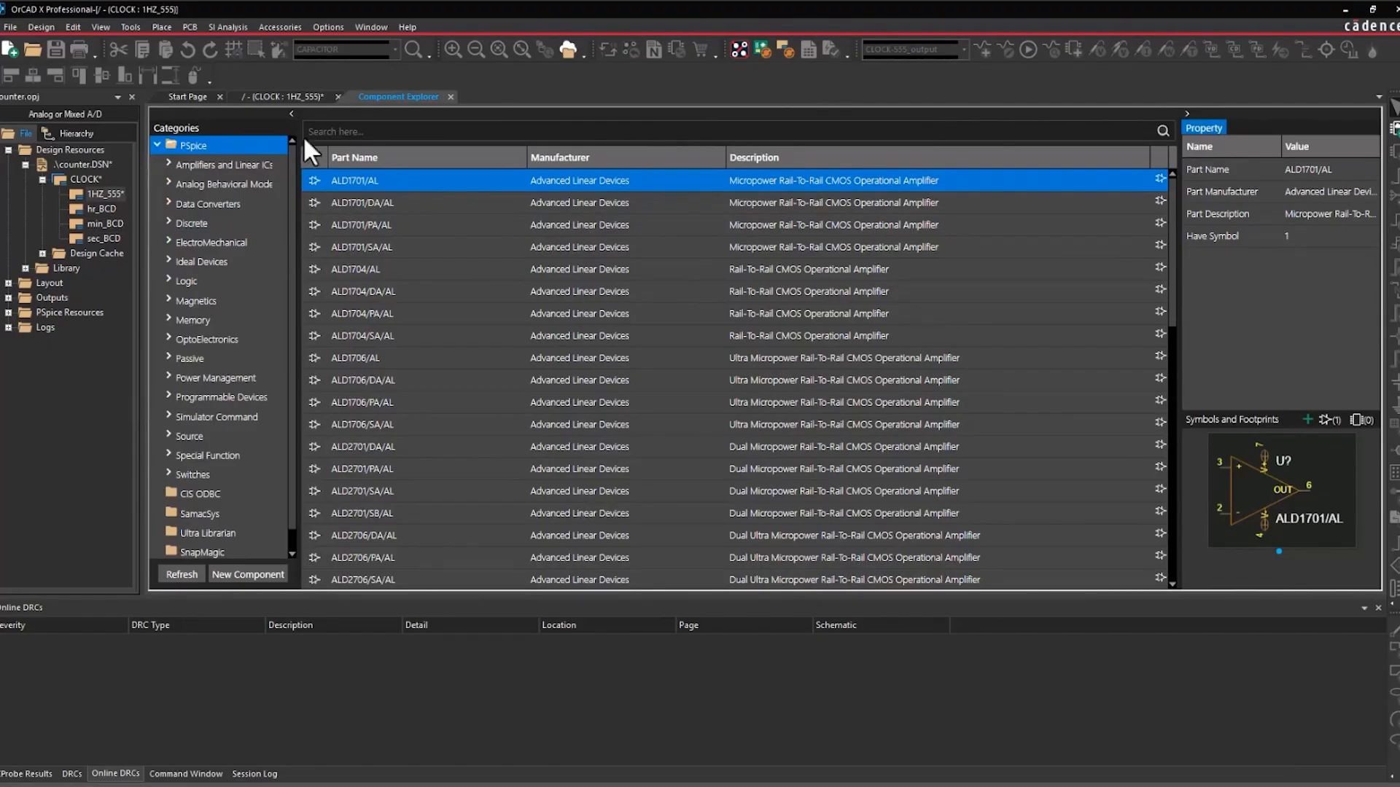
left_click(403, 133)
type("555")
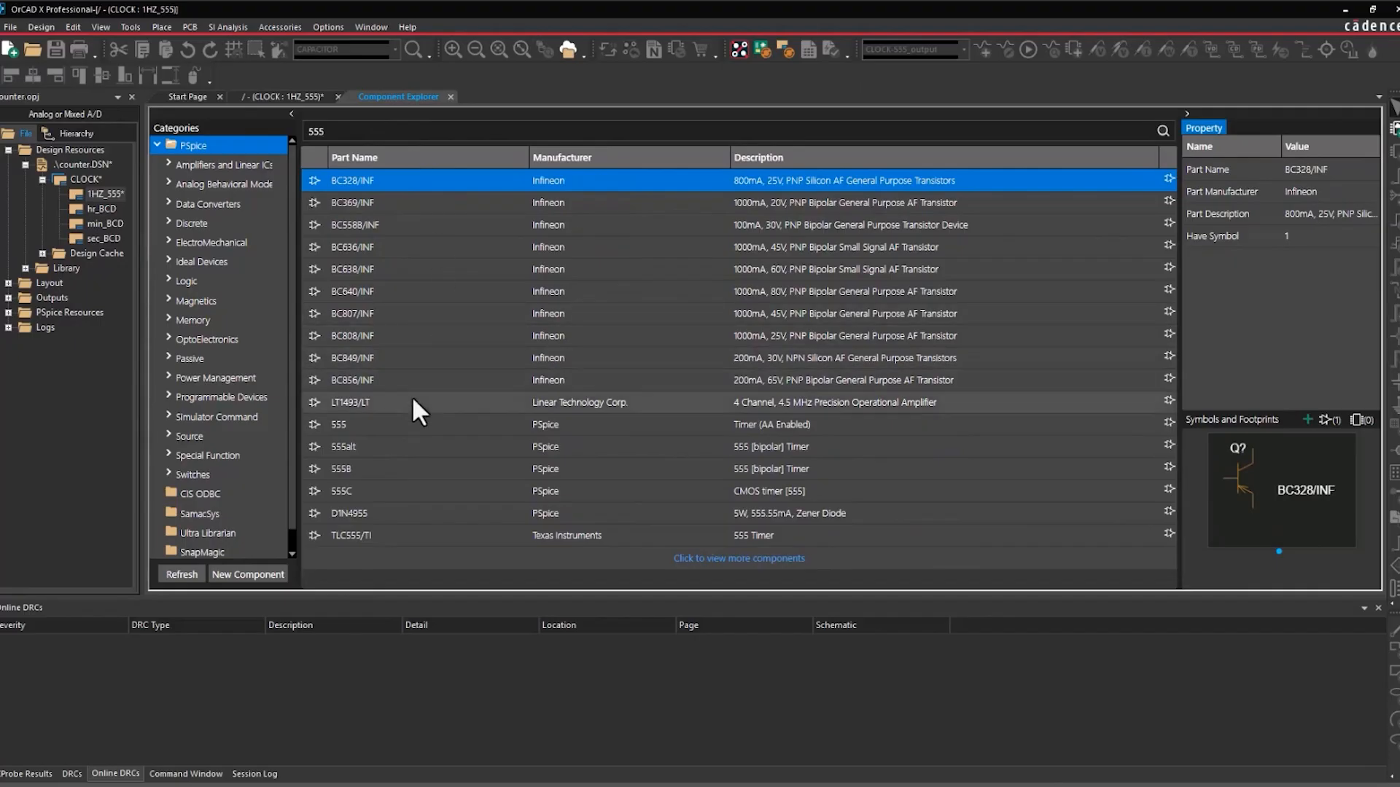
left_click(414, 425)
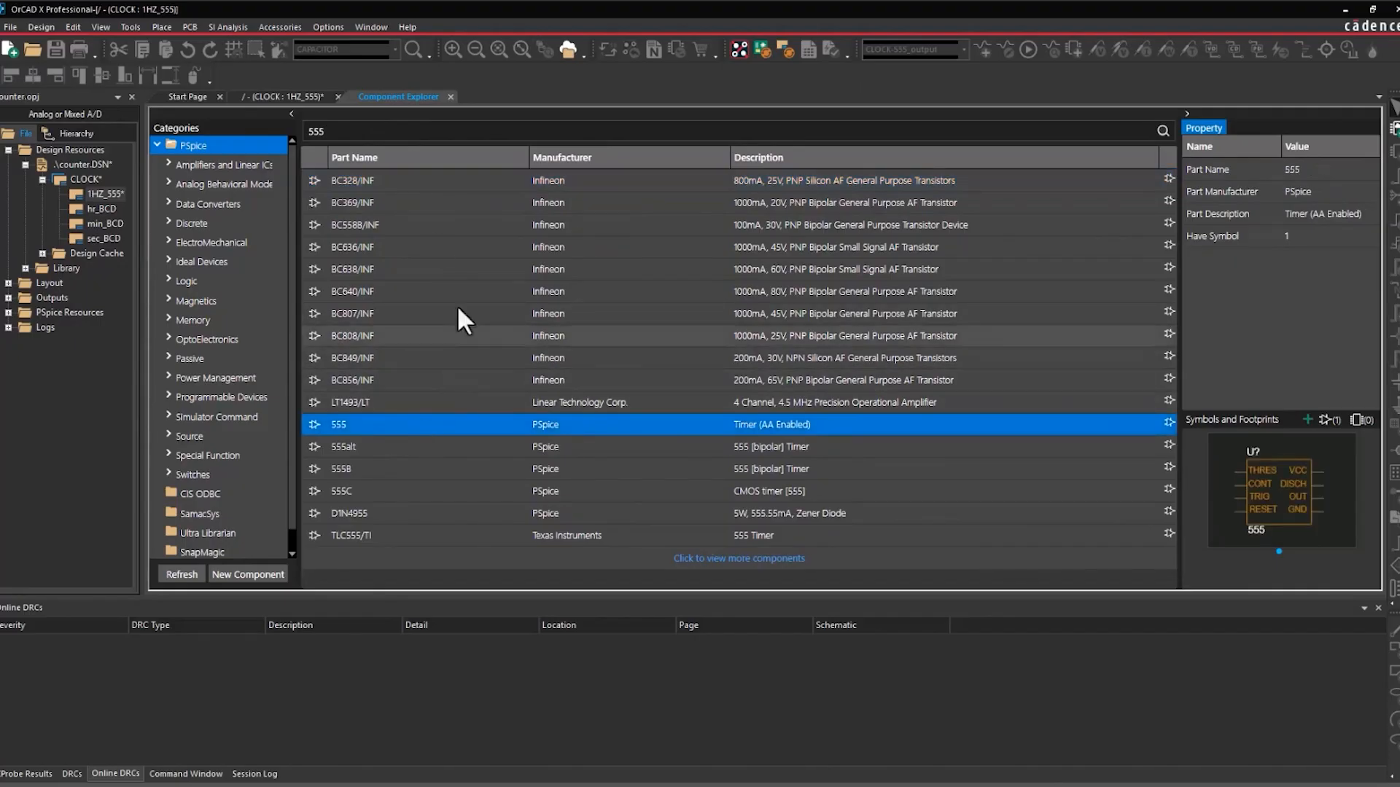
left_click(282, 97)
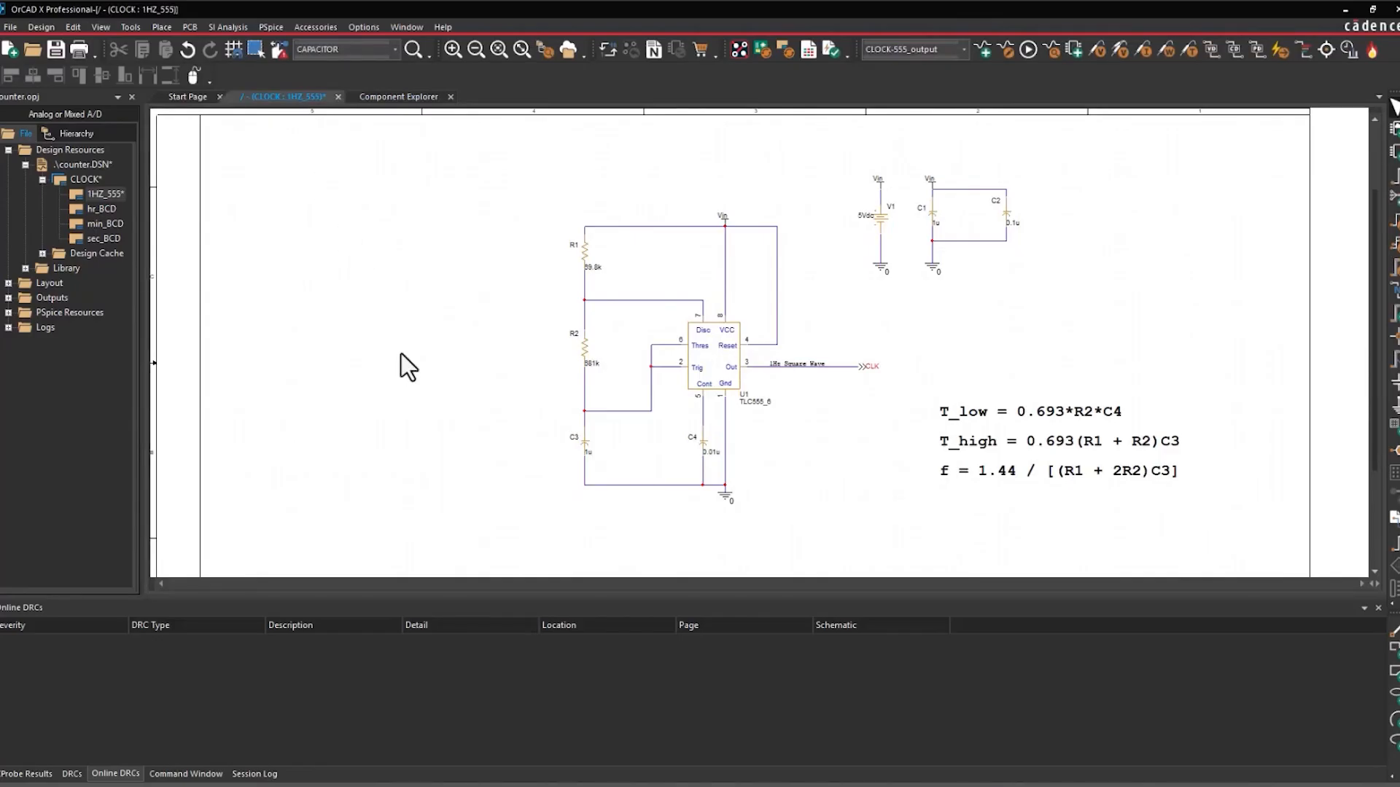
Step: Review the library configuration files of the 555_output simulation profile, including the global TLC555_6.LIB model
left_click(1005, 51)
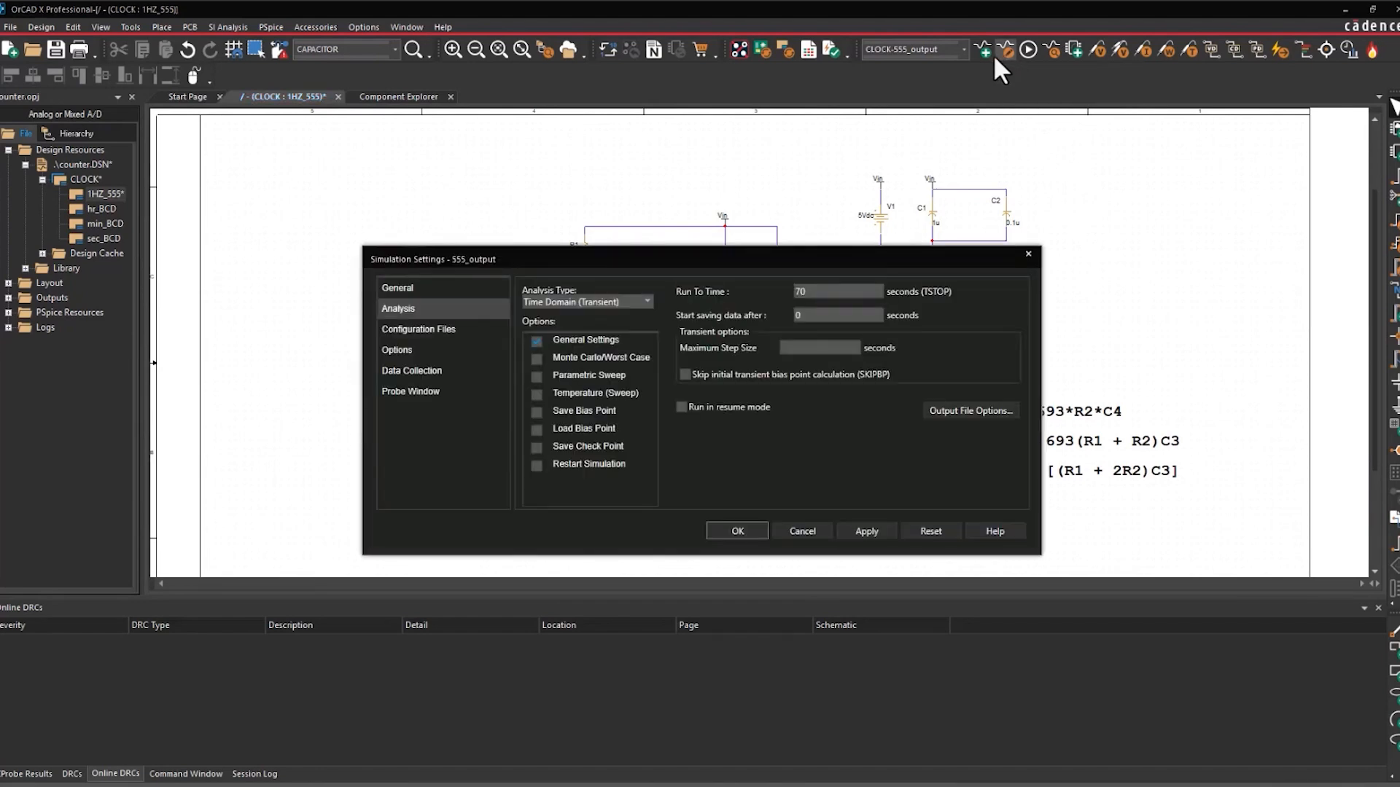
left_click(410, 334)
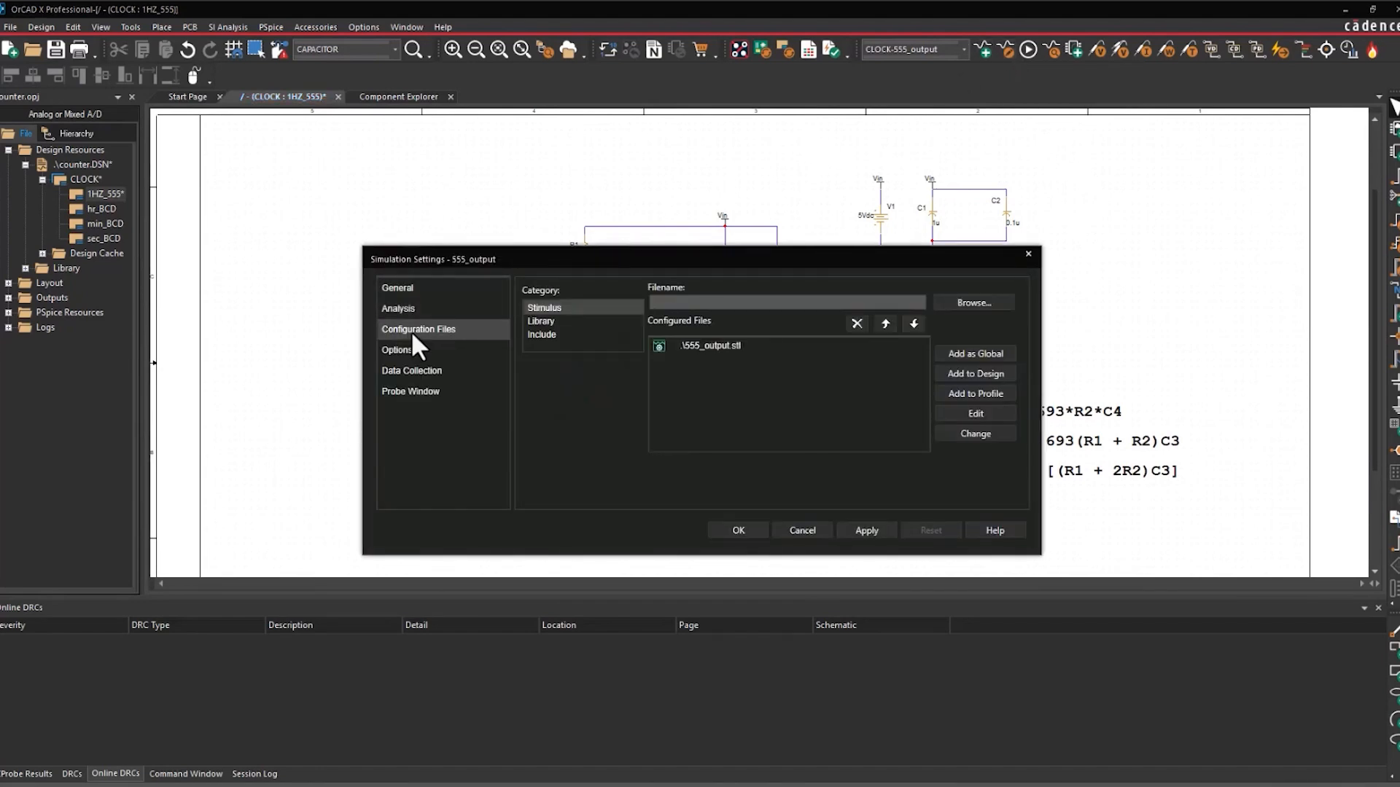
left_click(557, 321)
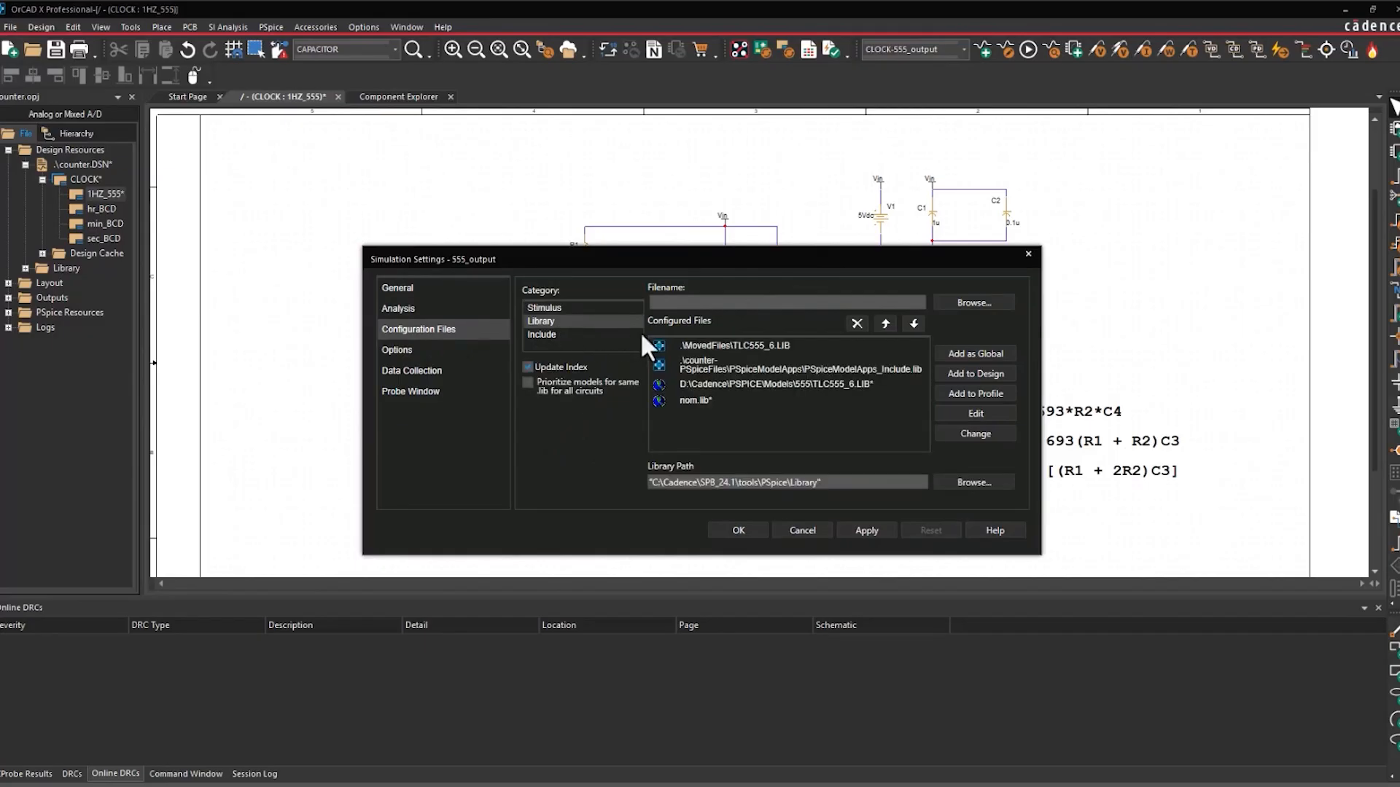
left_click(716, 383)
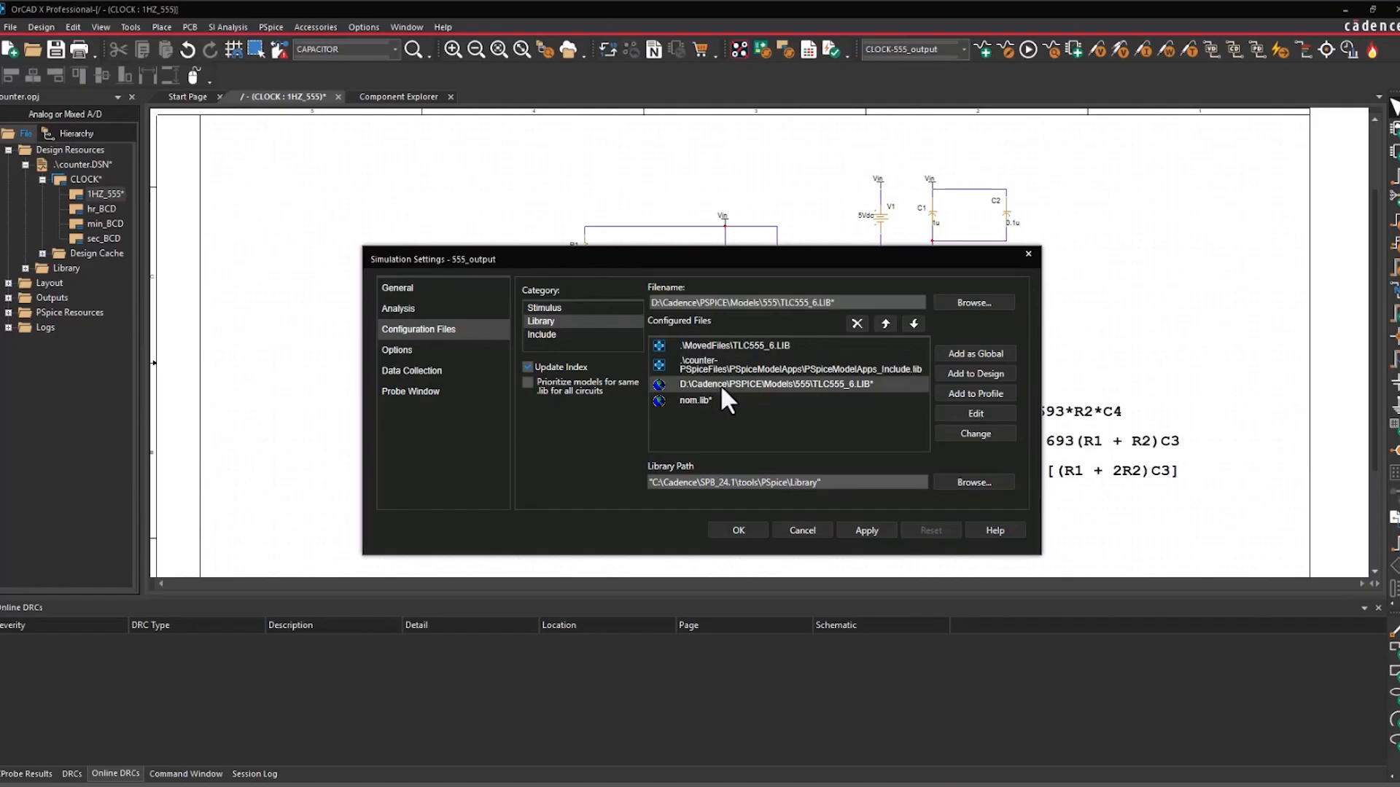
left_click(738, 531)
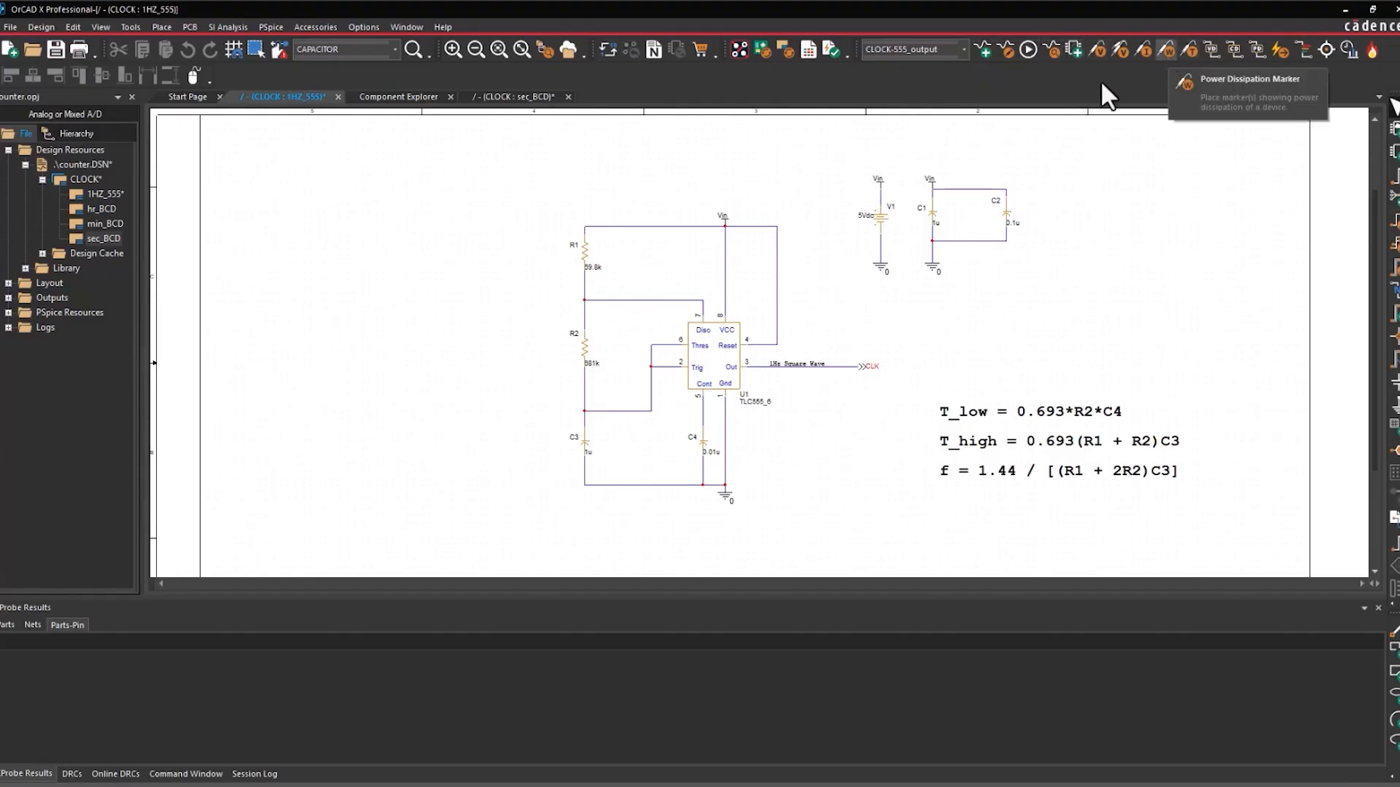
Step: Place a voltage marker on U1's Out pin and show its transient simulation waveform in a maximized window
left_click(751, 368)
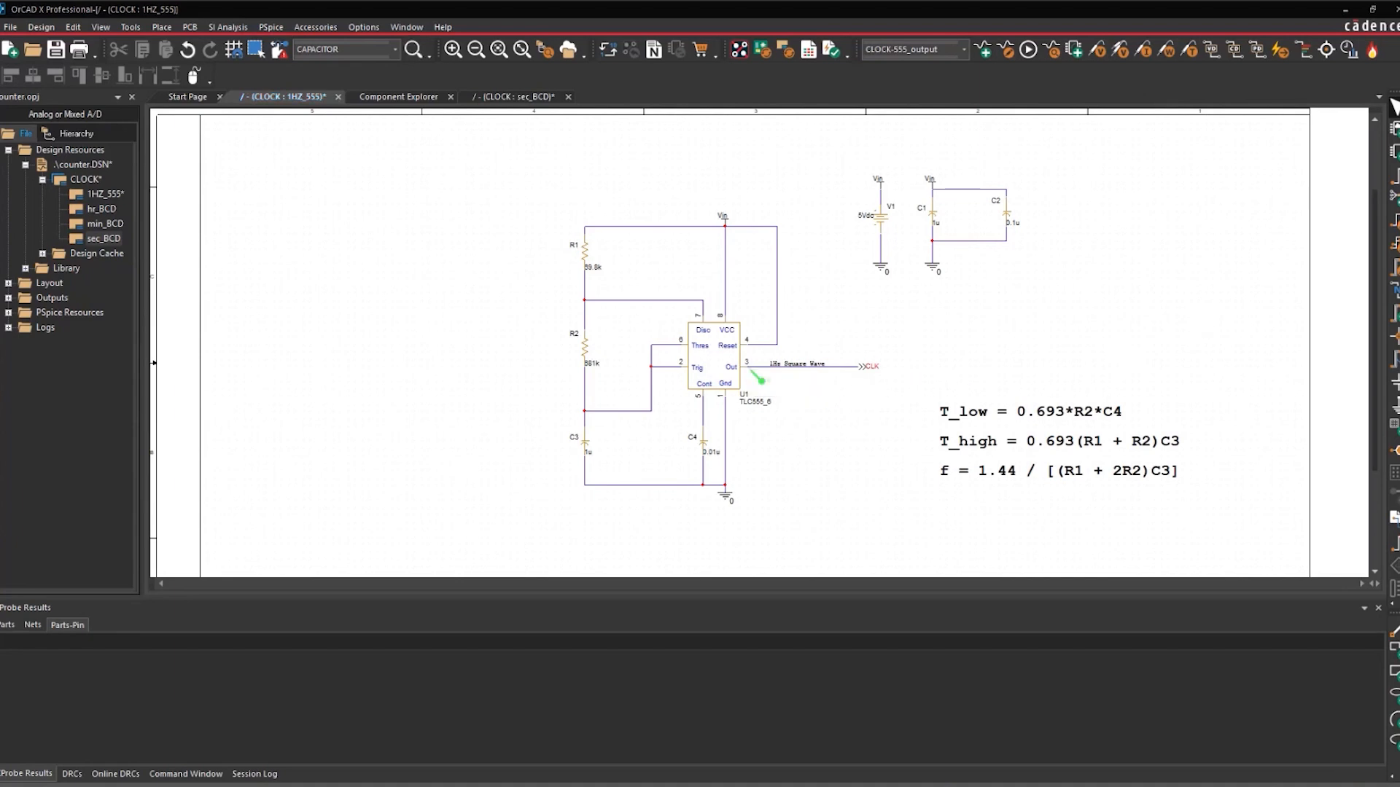
left_click_drag(1396, 168, 842, 255)
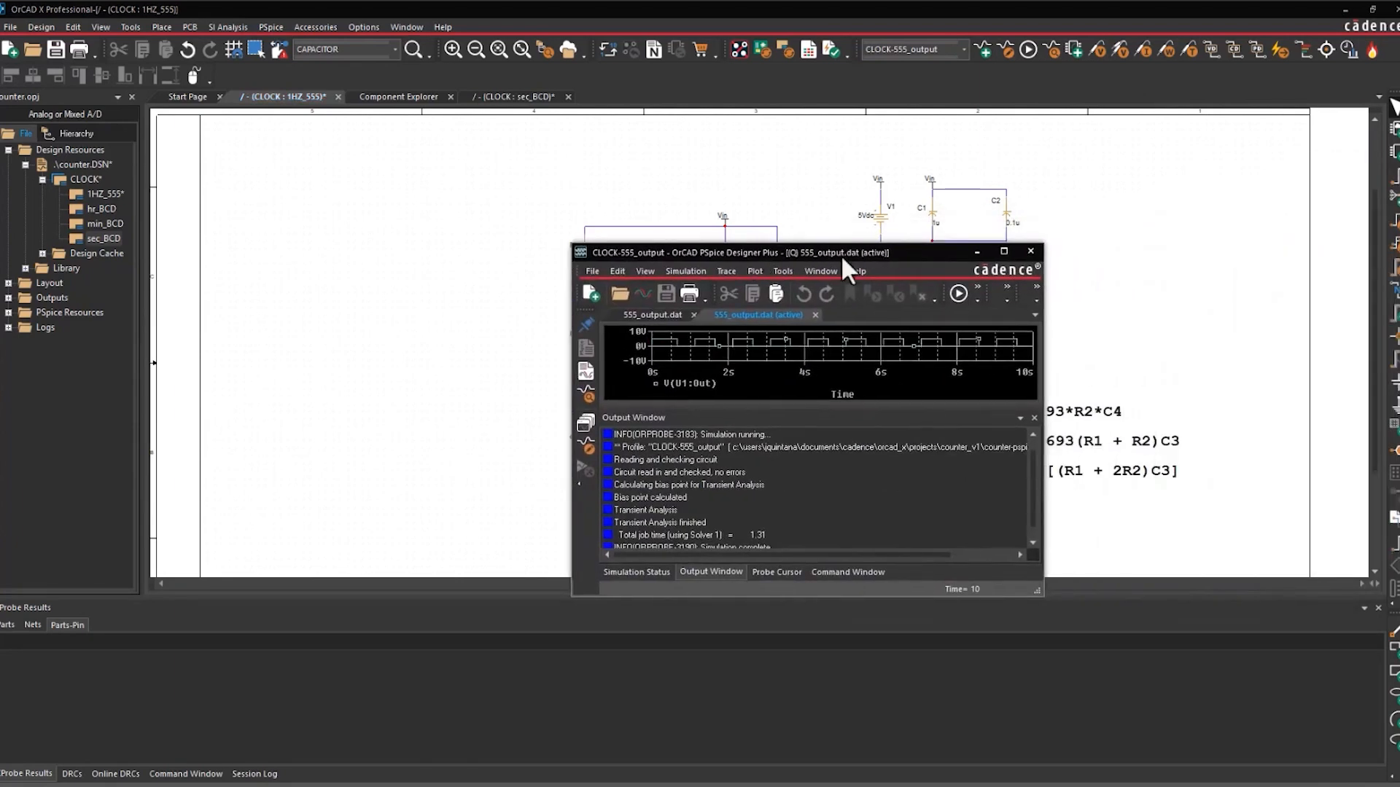
left_click(1003, 251)
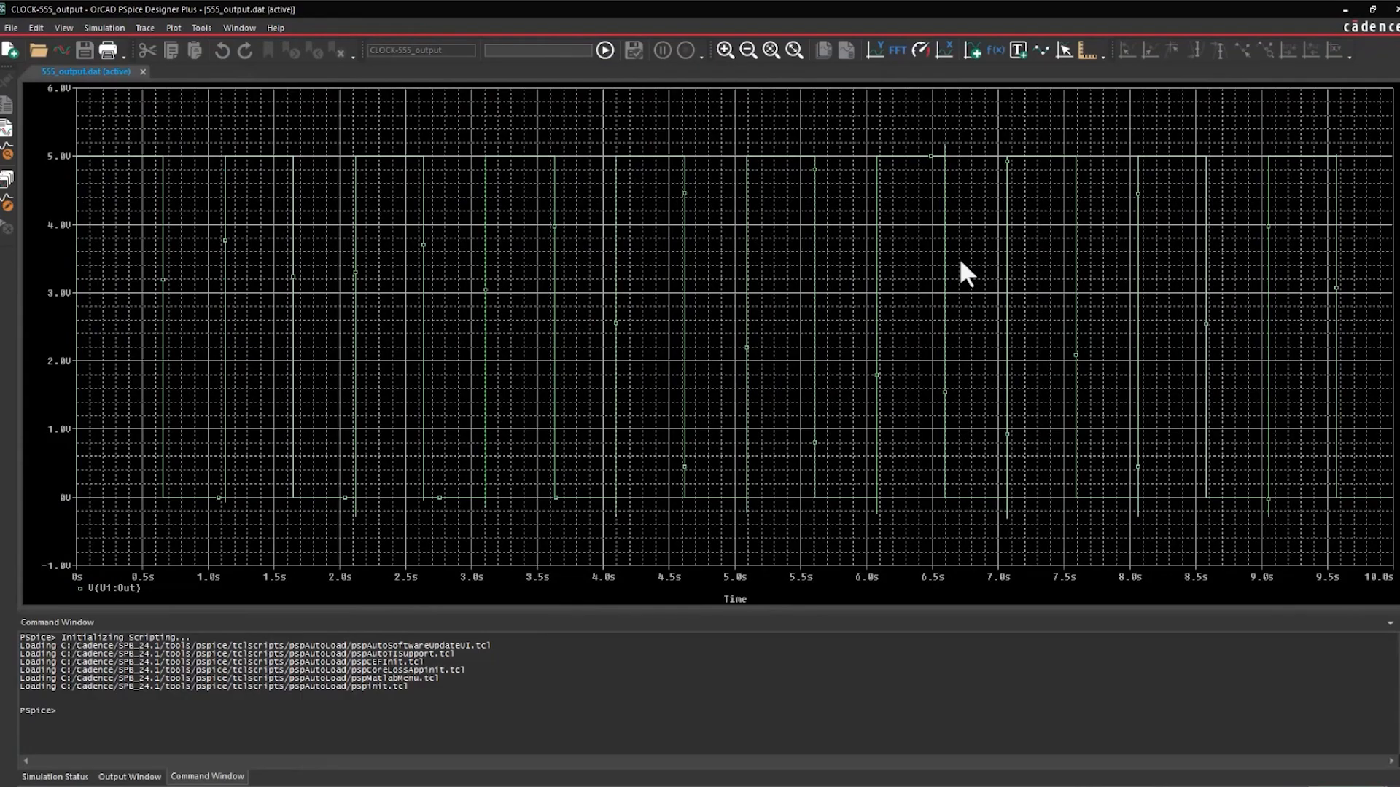
Step: Measure the period of the V(U1:Out) square wave with two probe cursors on consecutive falling edges, then return to the schematic
left_click(1063, 50)
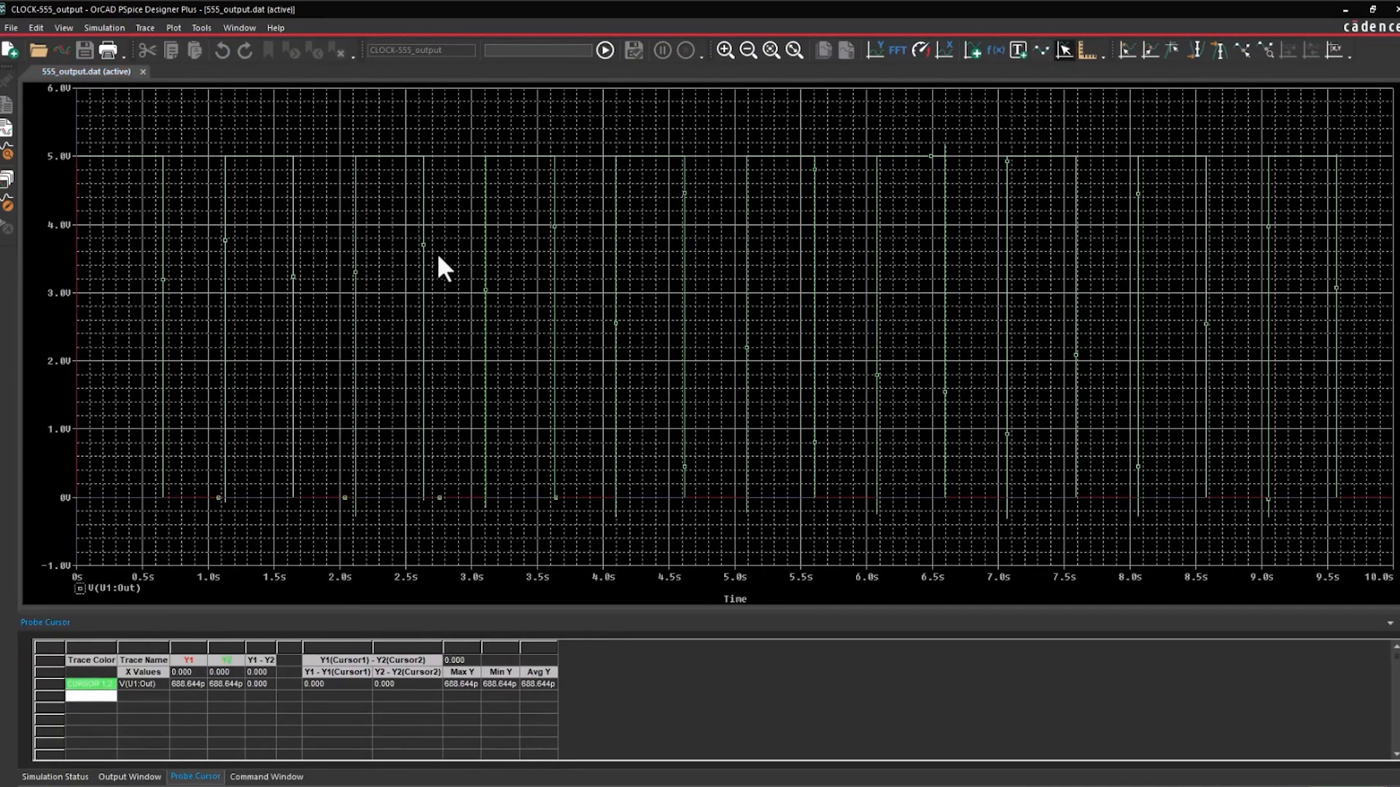
left_click(355, 264)
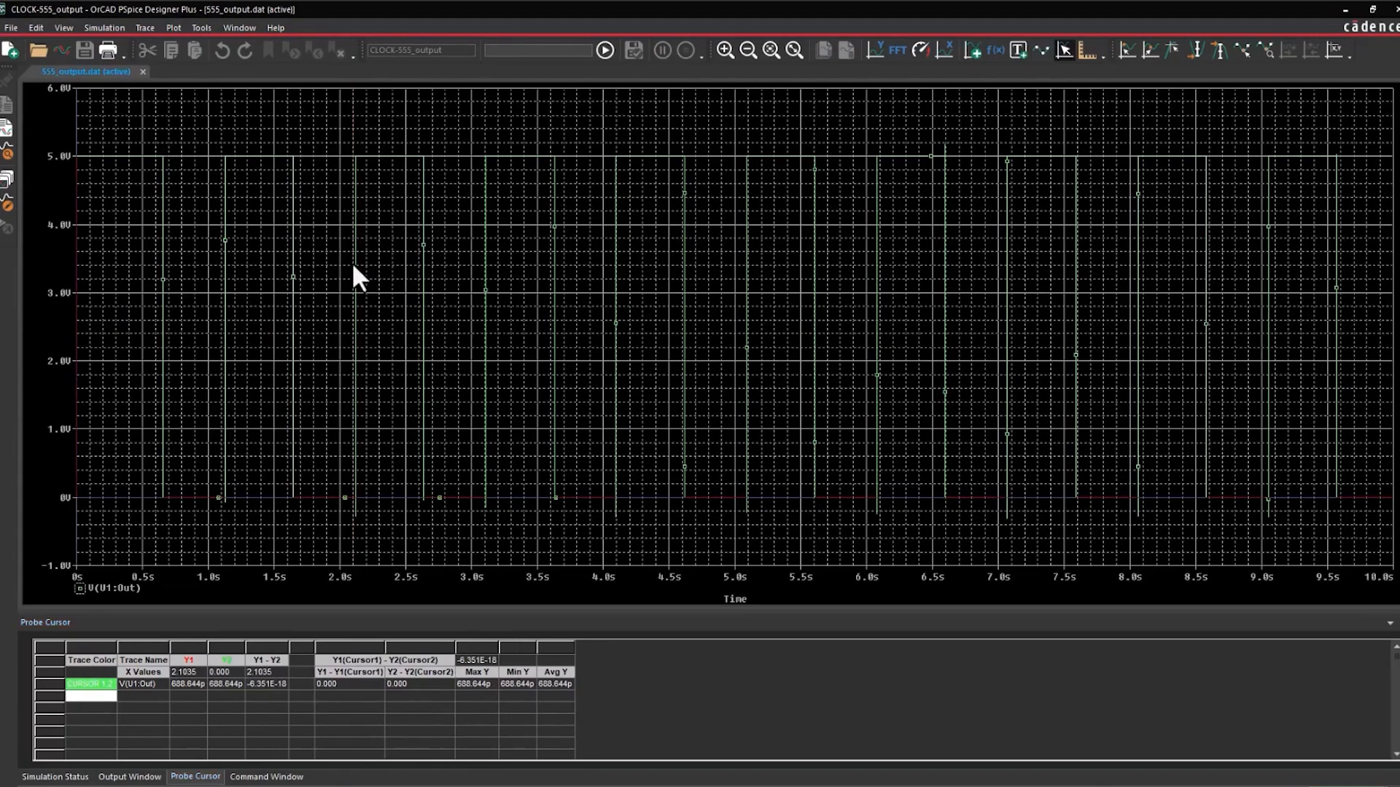
left_click(353, 266)
left_click(354, 267)
right_click(486, 266)
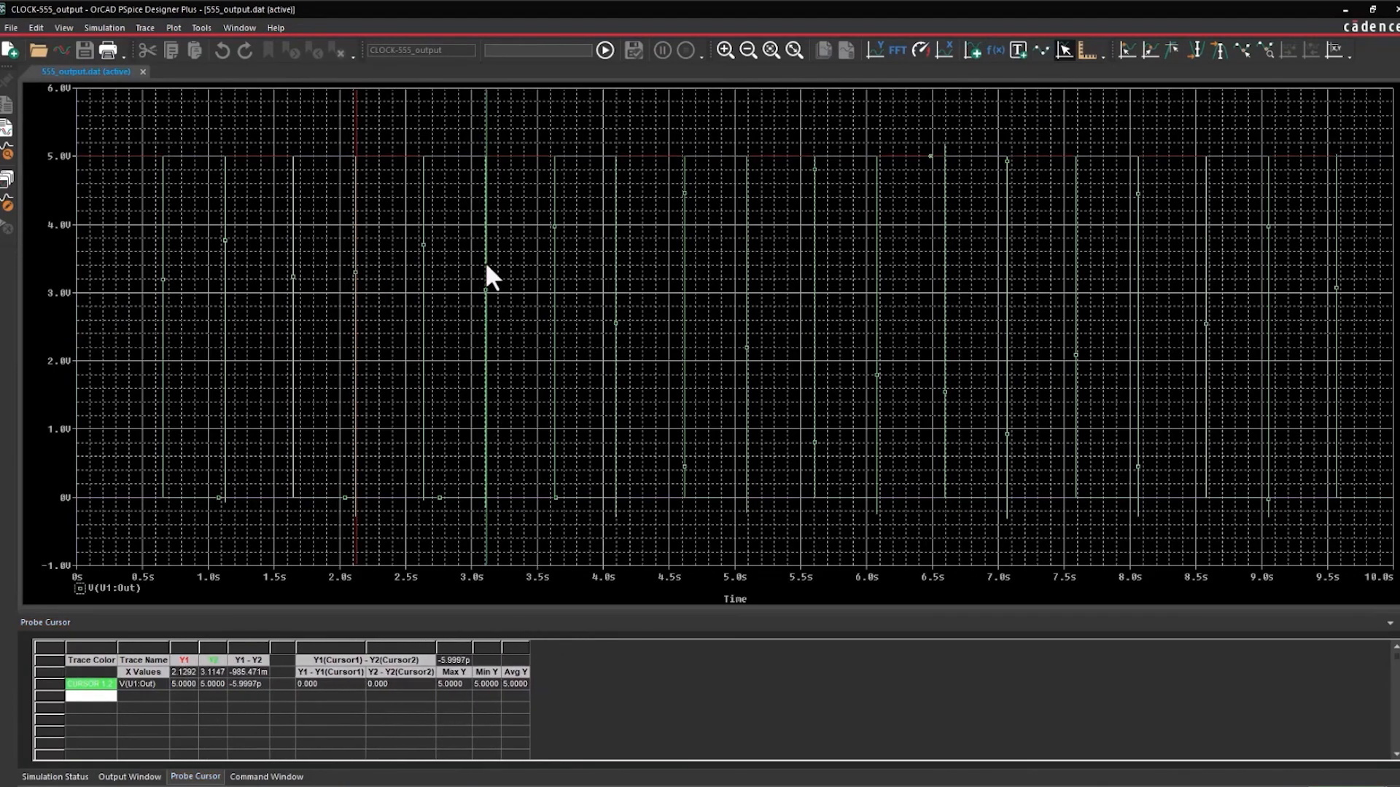
left_click(353, 266)
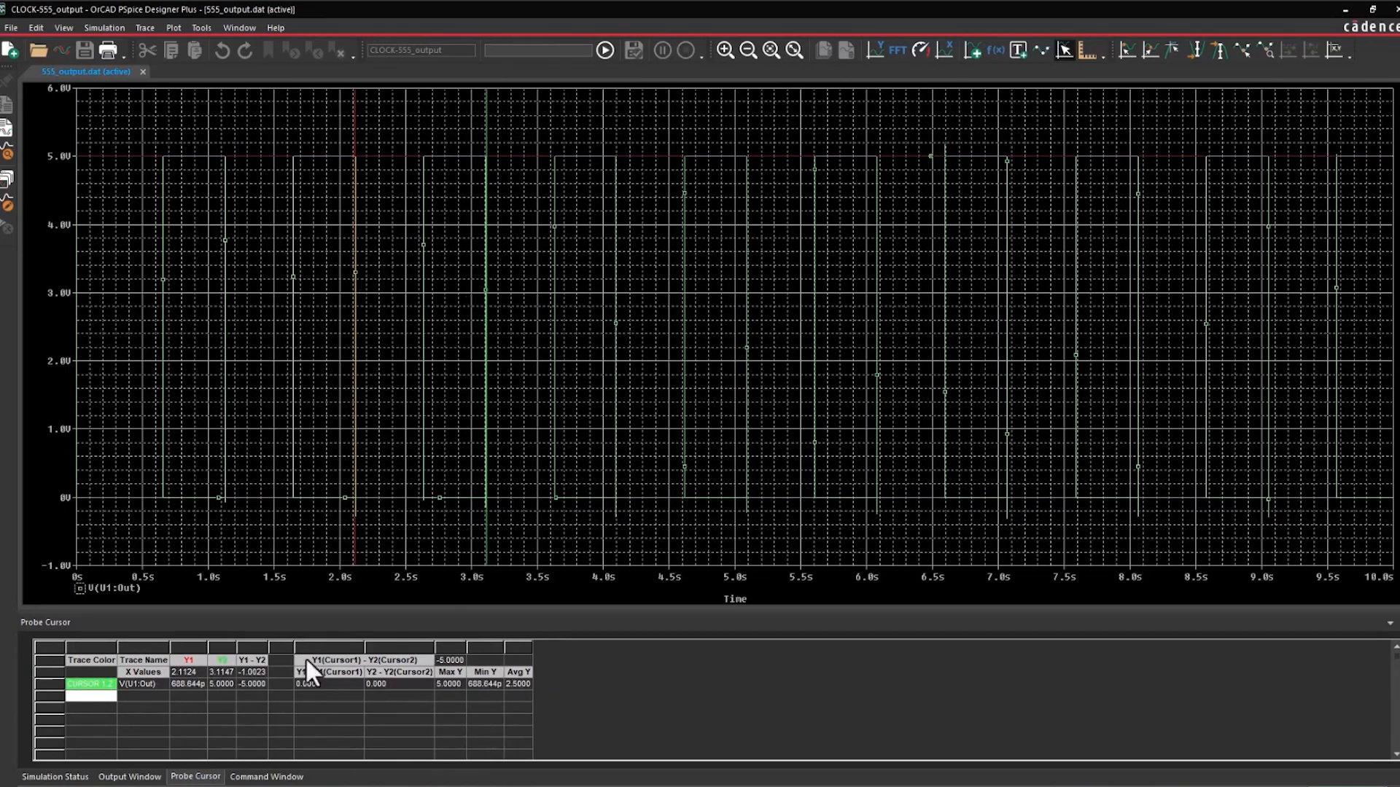
left_click(254, 672)
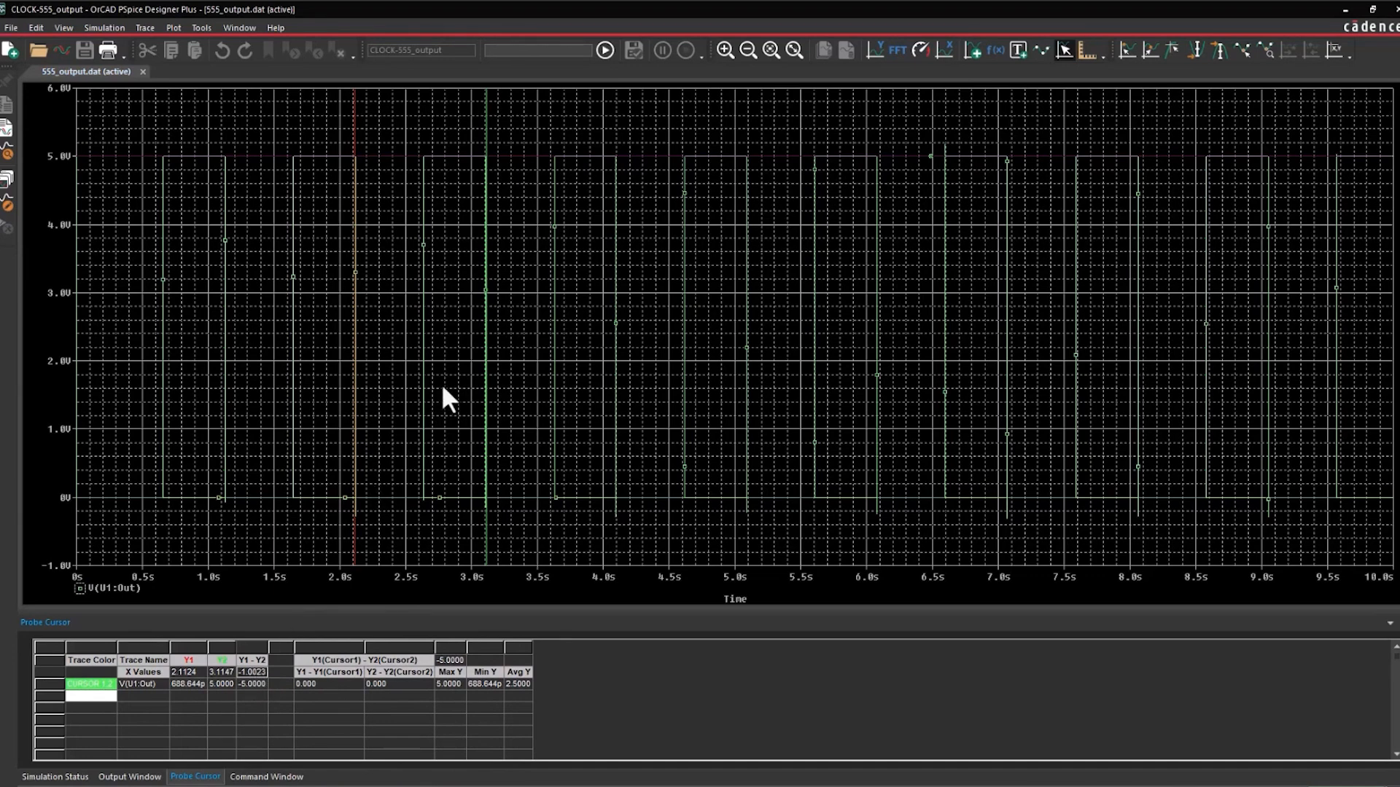
left_click(1342, 9)
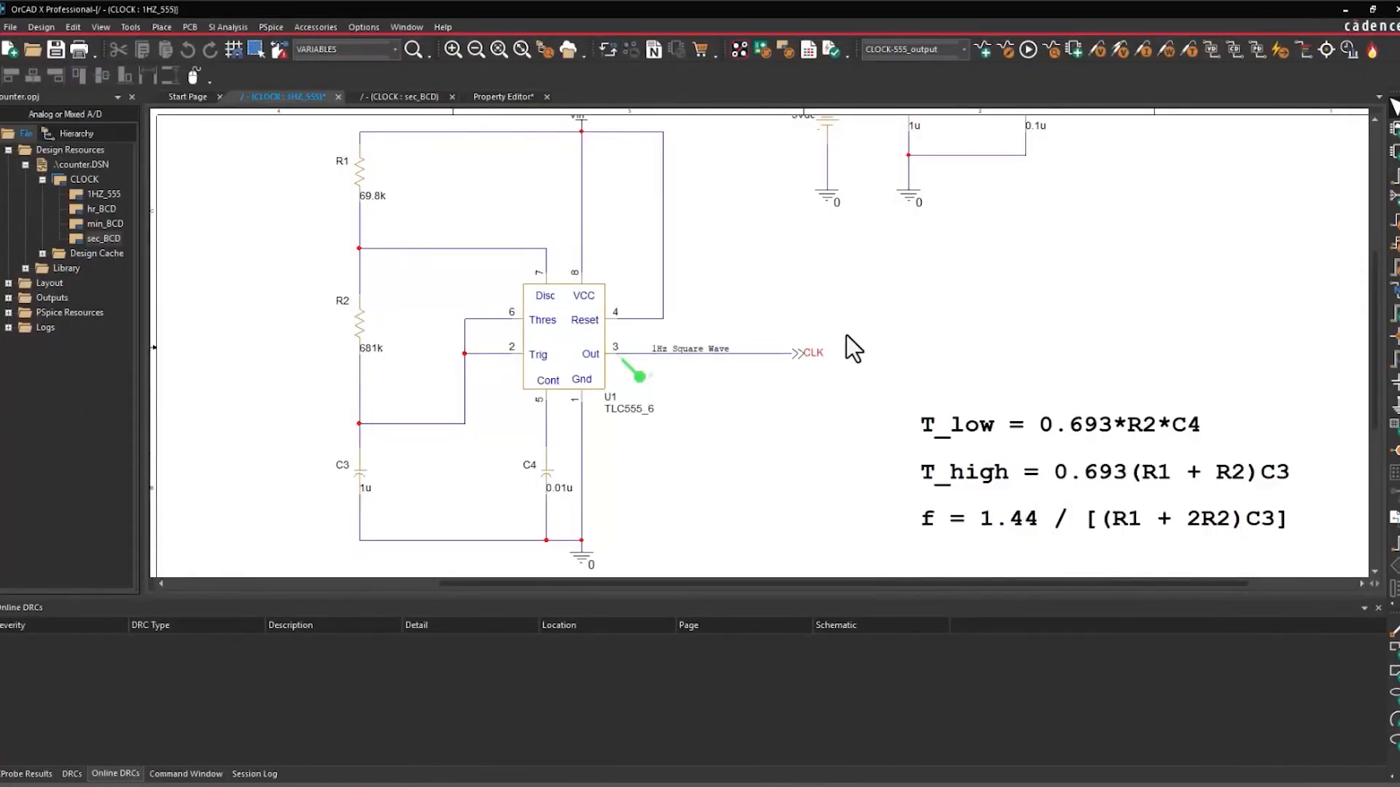
Step: Export the parameters of R1, R2 and C3 together to the Optimizer and maximize the Advanced Analysis window
scroll(728, 326, "down", 1, "ctrl")
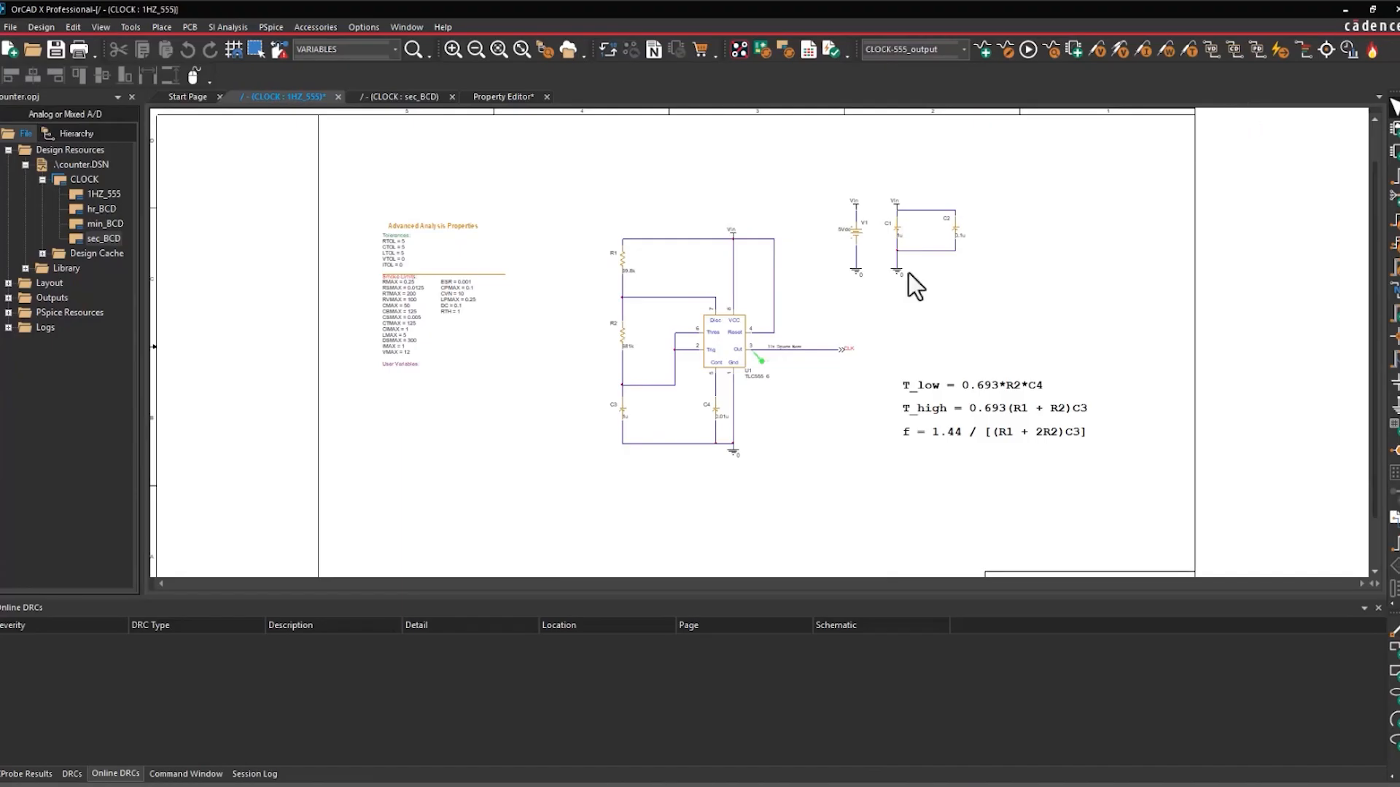
scroll(623, 273, "up", 2, "ctrl")
scroll(777, 383, "down", 3)
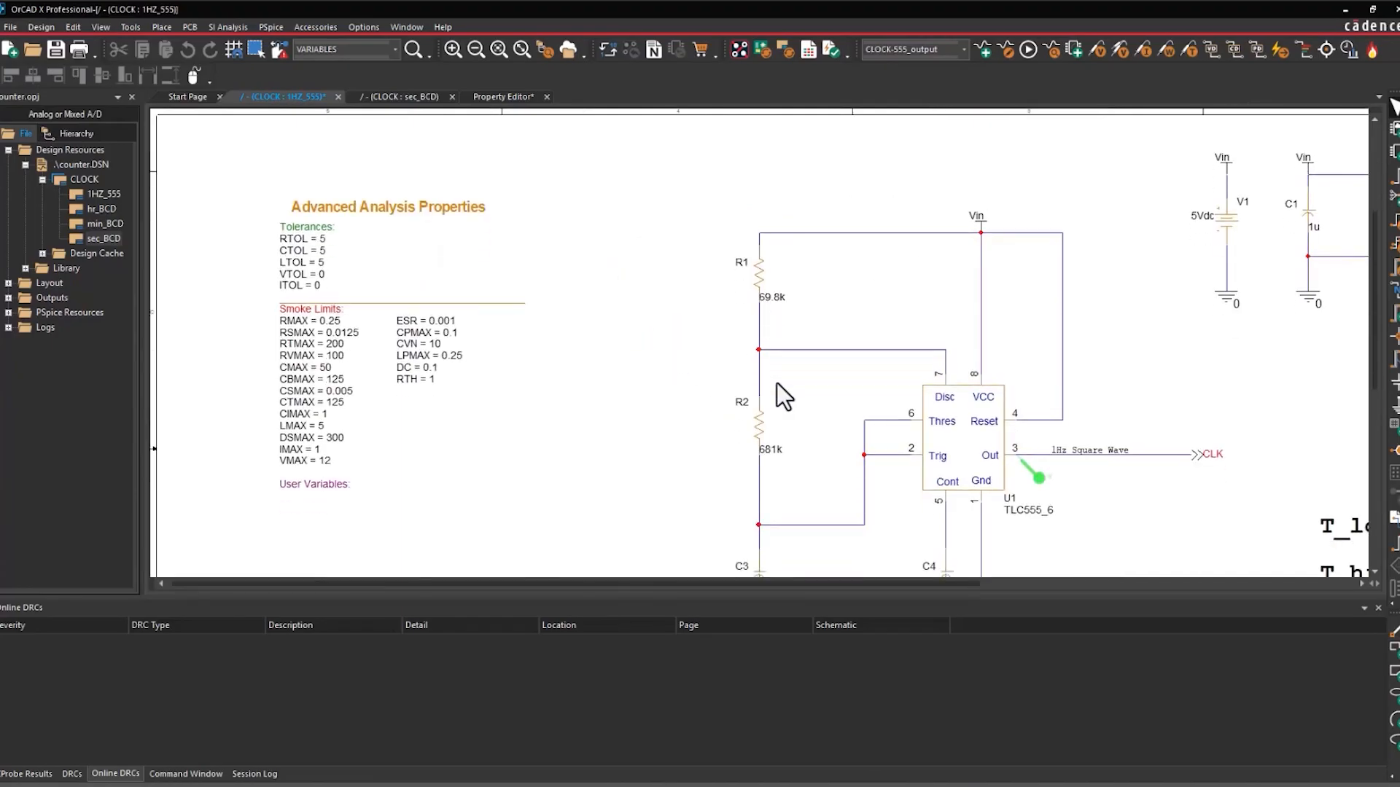
left_click(757, 213)
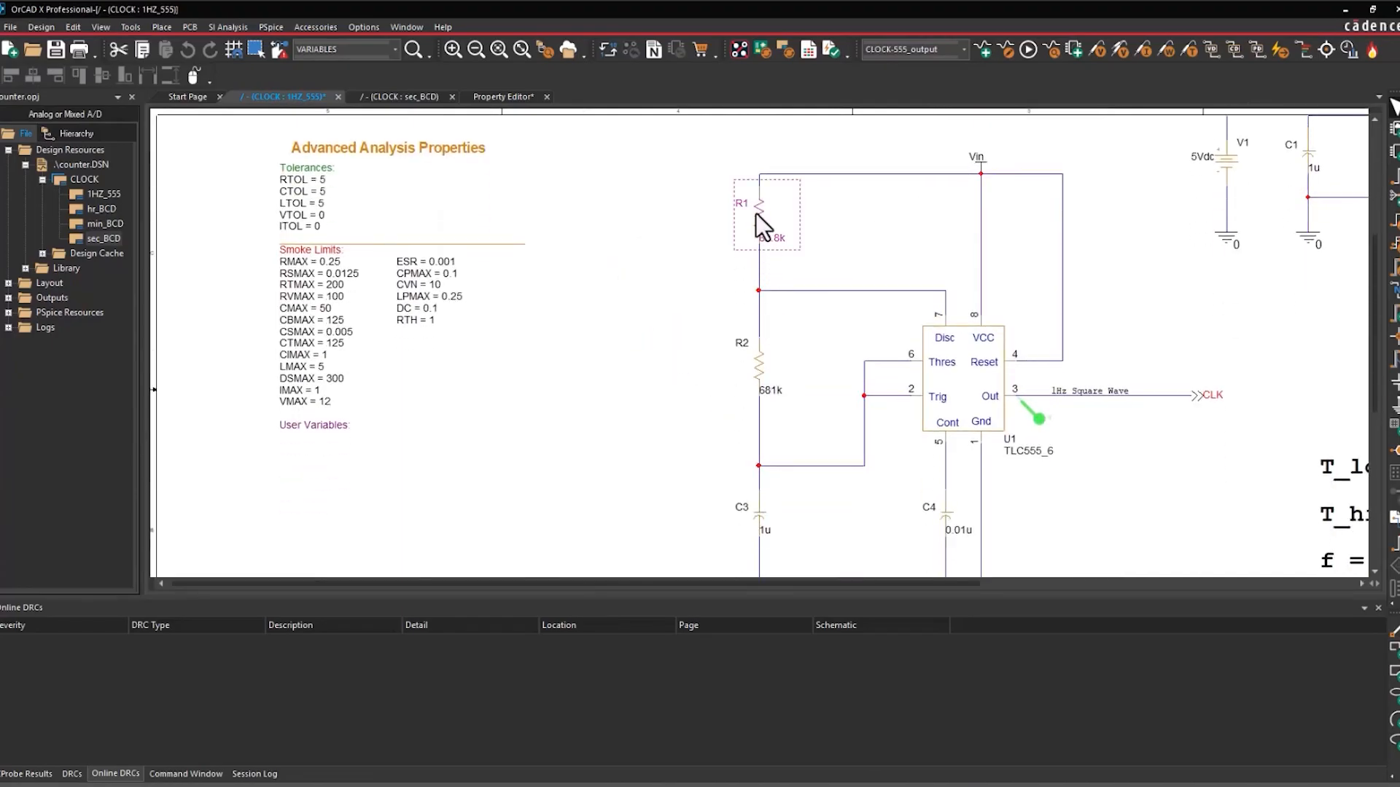
left_click(760, 378, "ctrl")
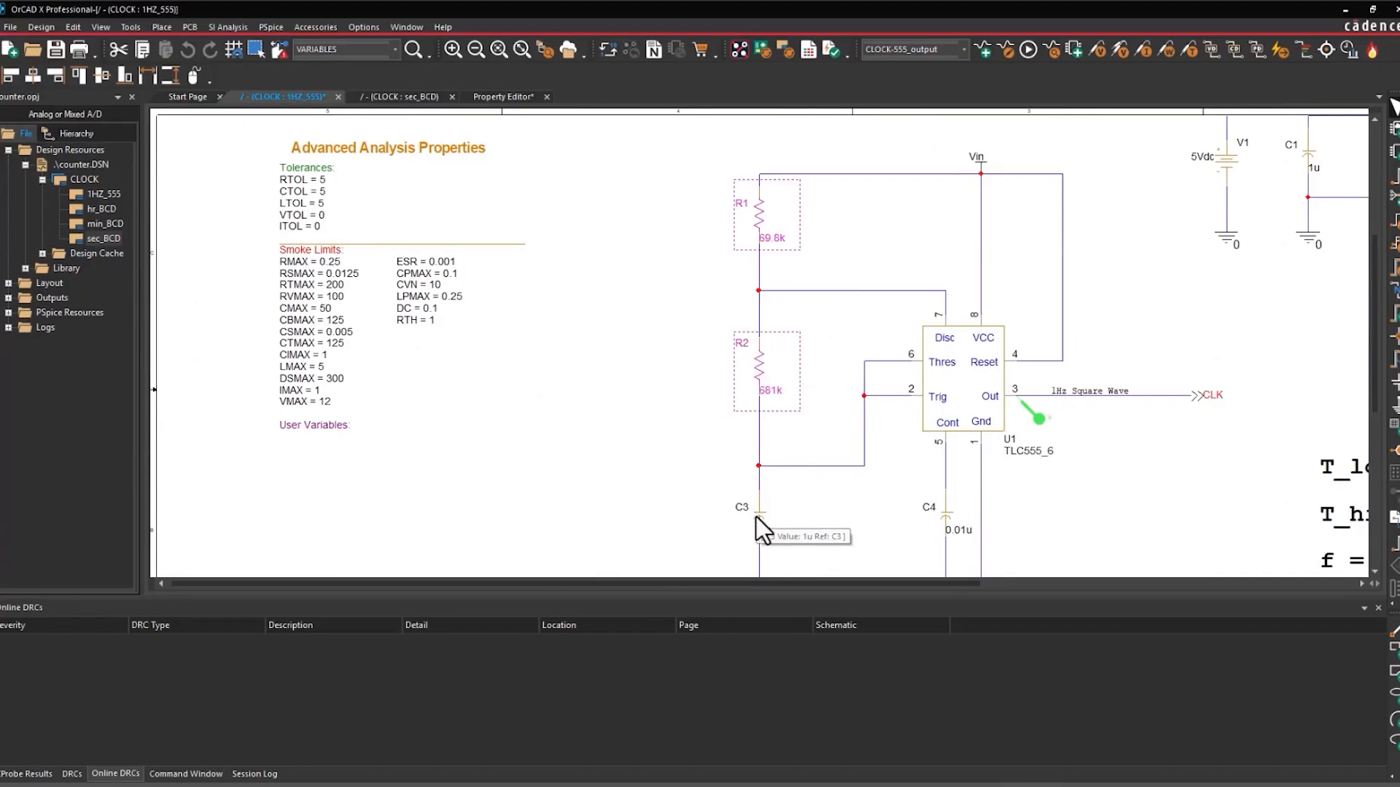
left_click(756, 518, "ctrl")
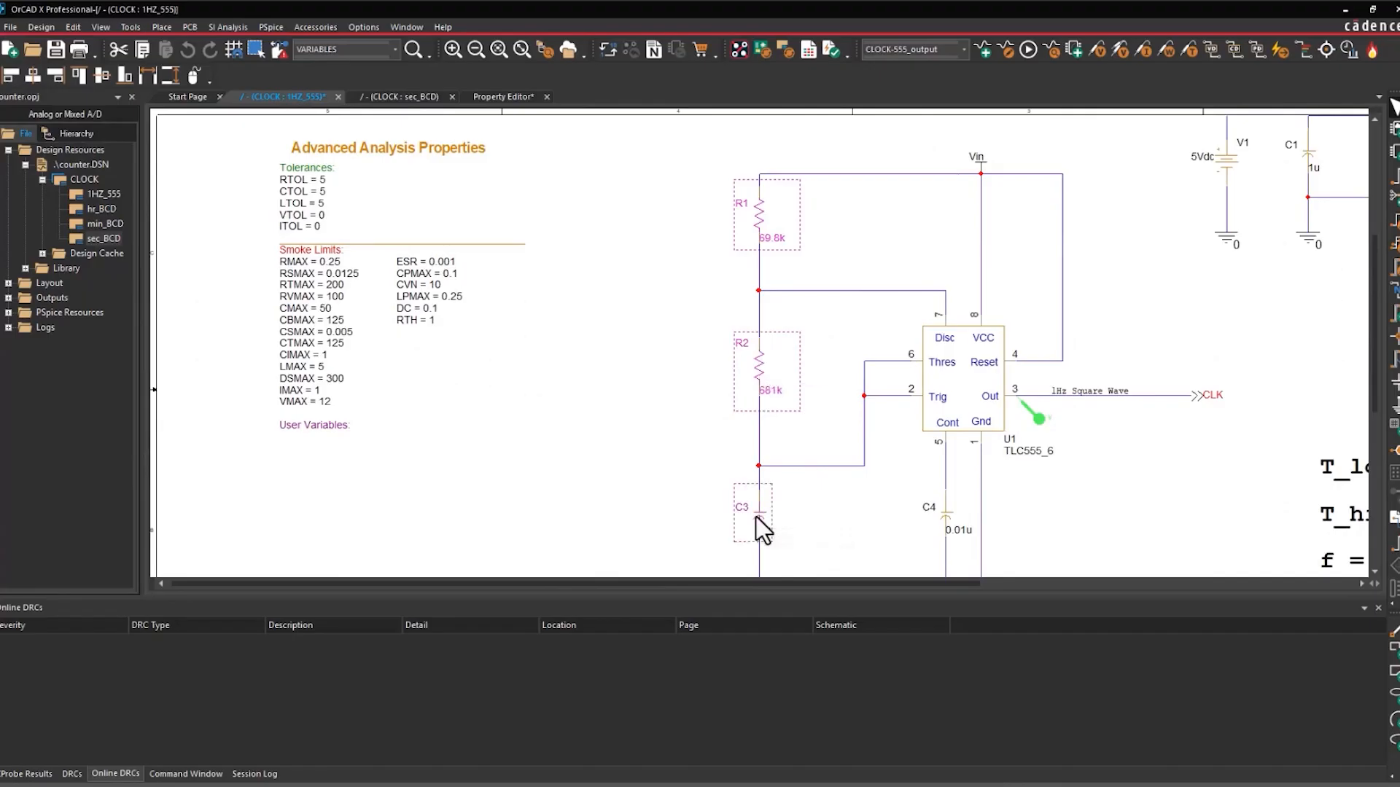
left_click(268, 27)
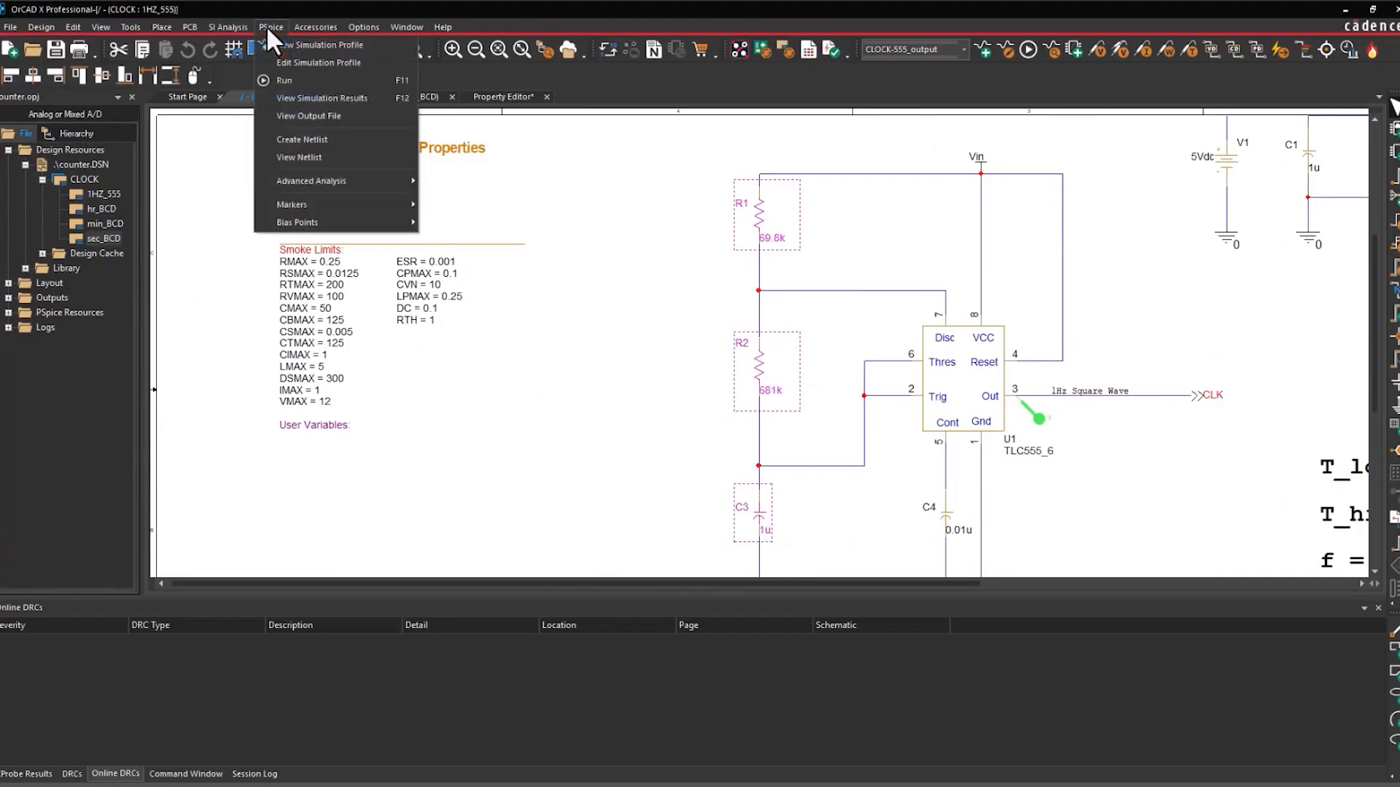
mouse_move(325, 181)
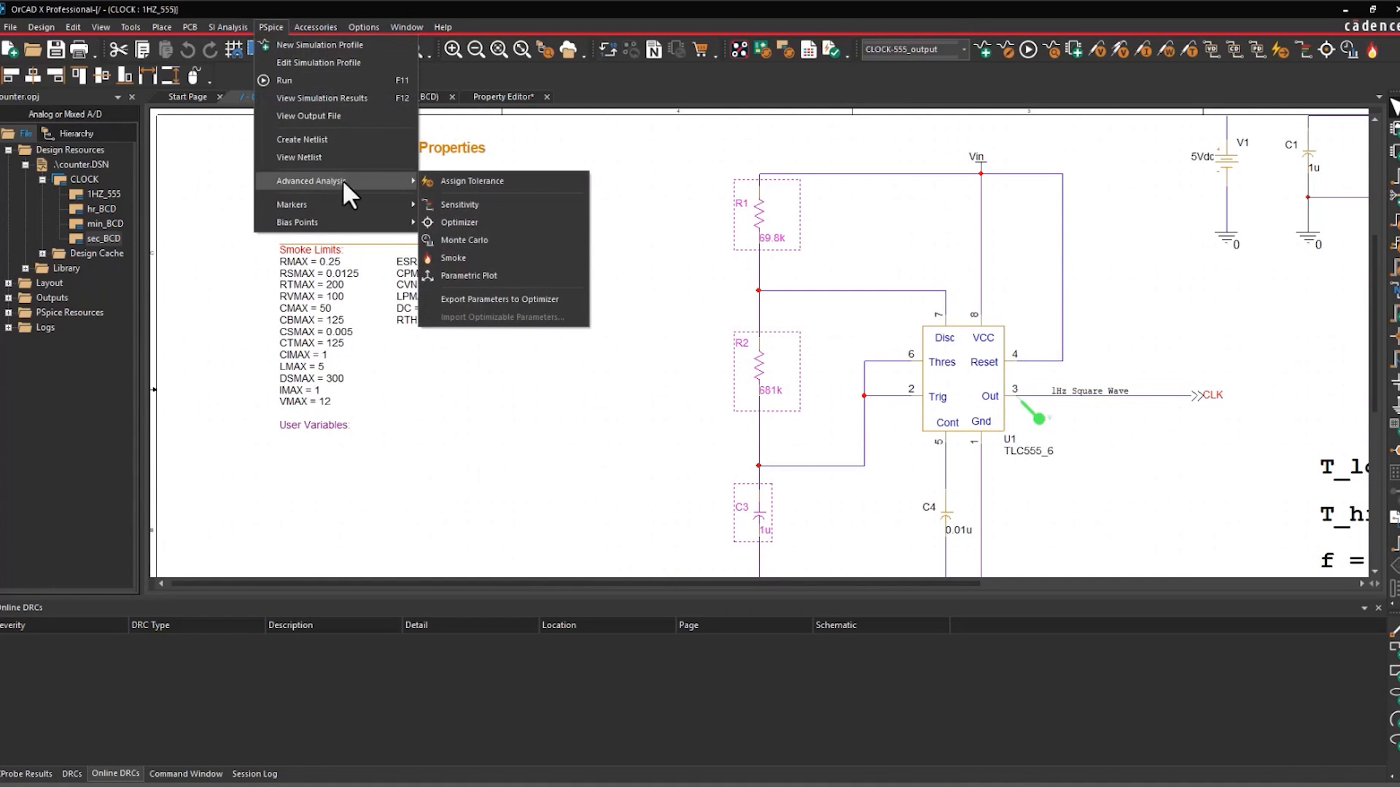
left_click(539, 299)
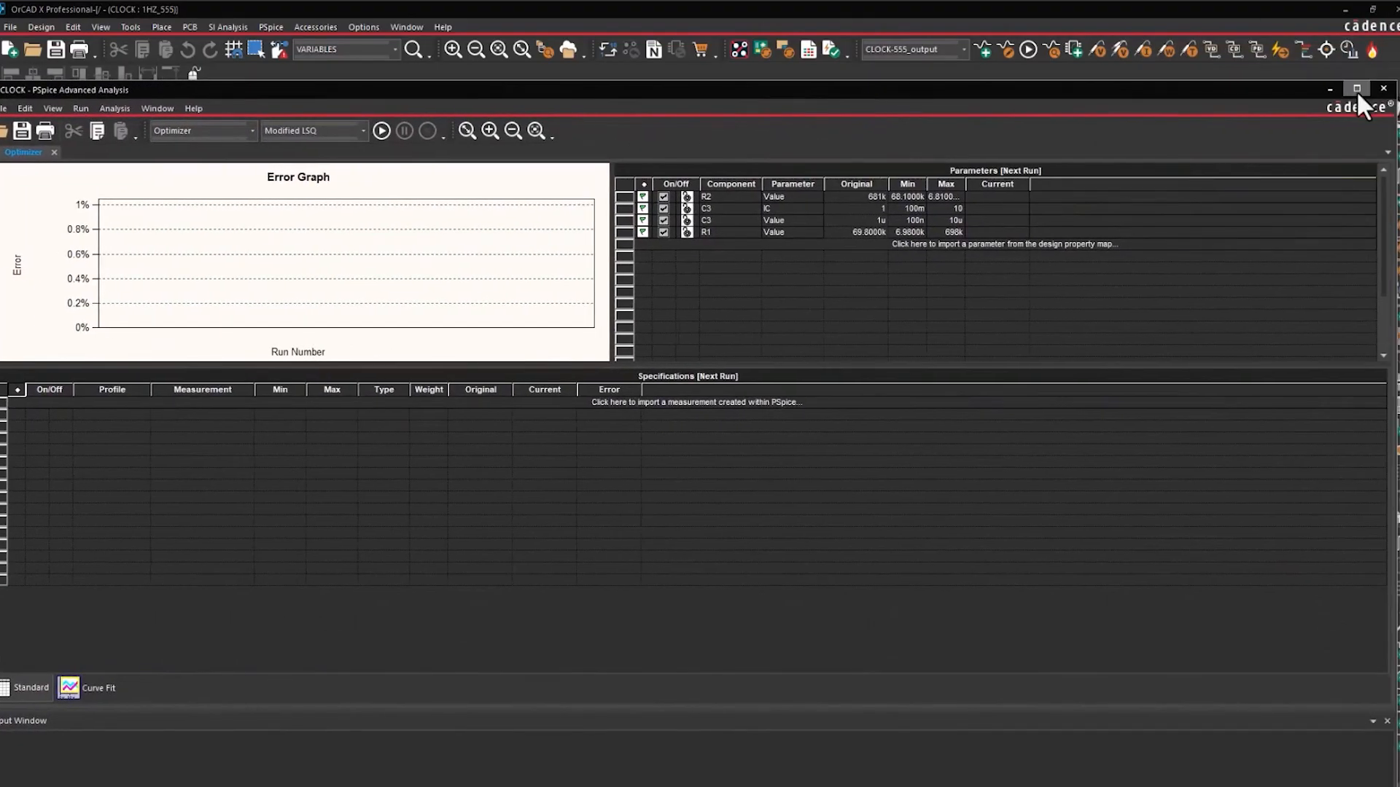
left_click(1357, 89)
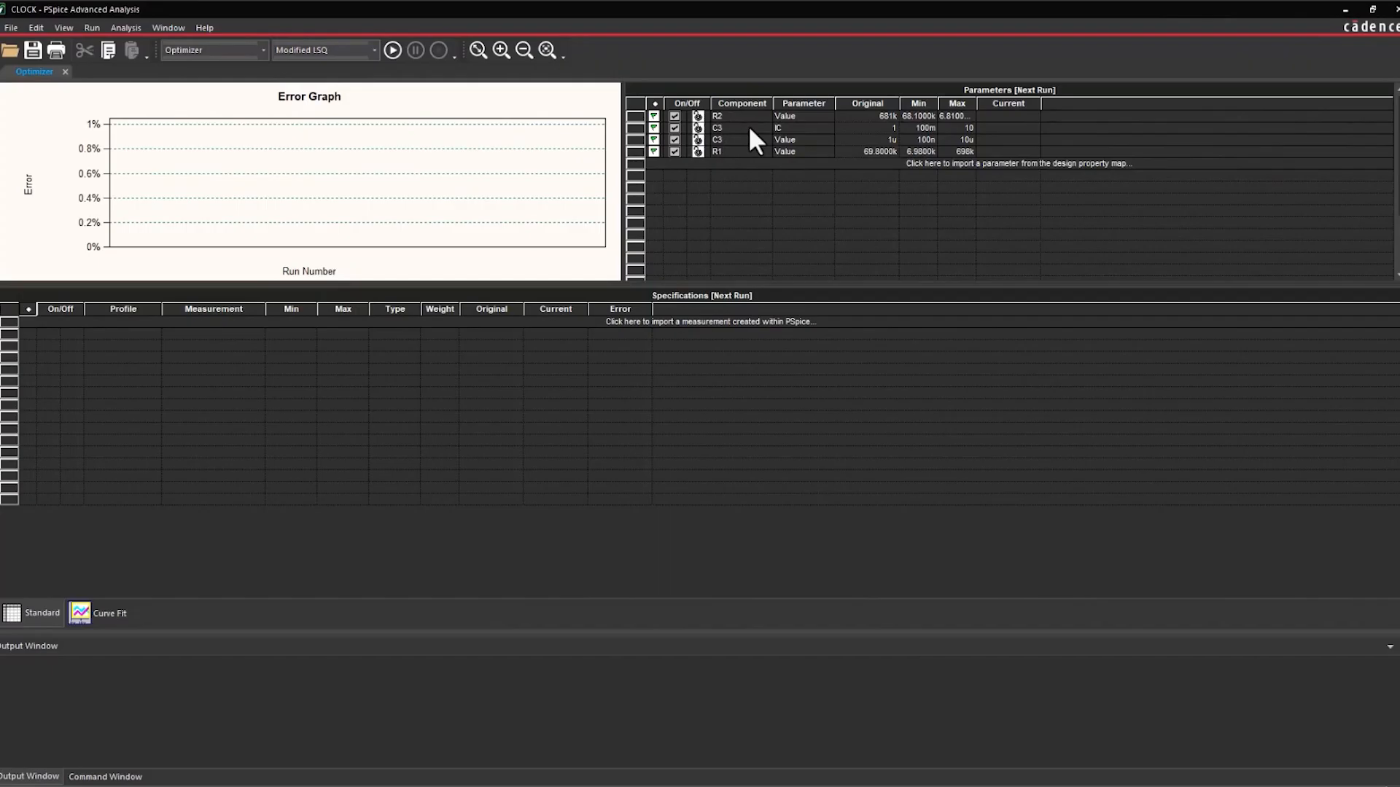
Step: Delete the C3 IC parameter from the Optimizer's parameter table
left_click(631, 128)
right_click(631, 128)
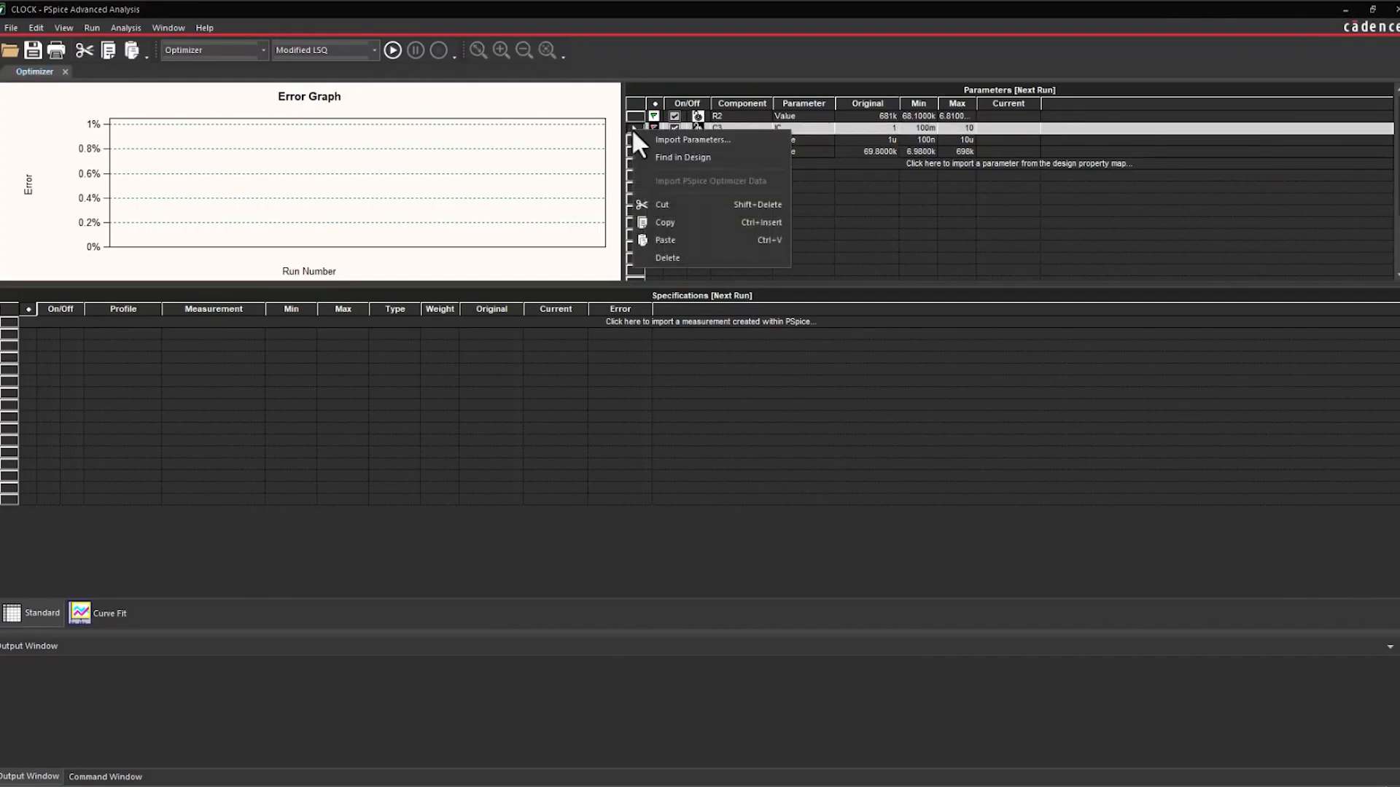
left_click(672, 258)
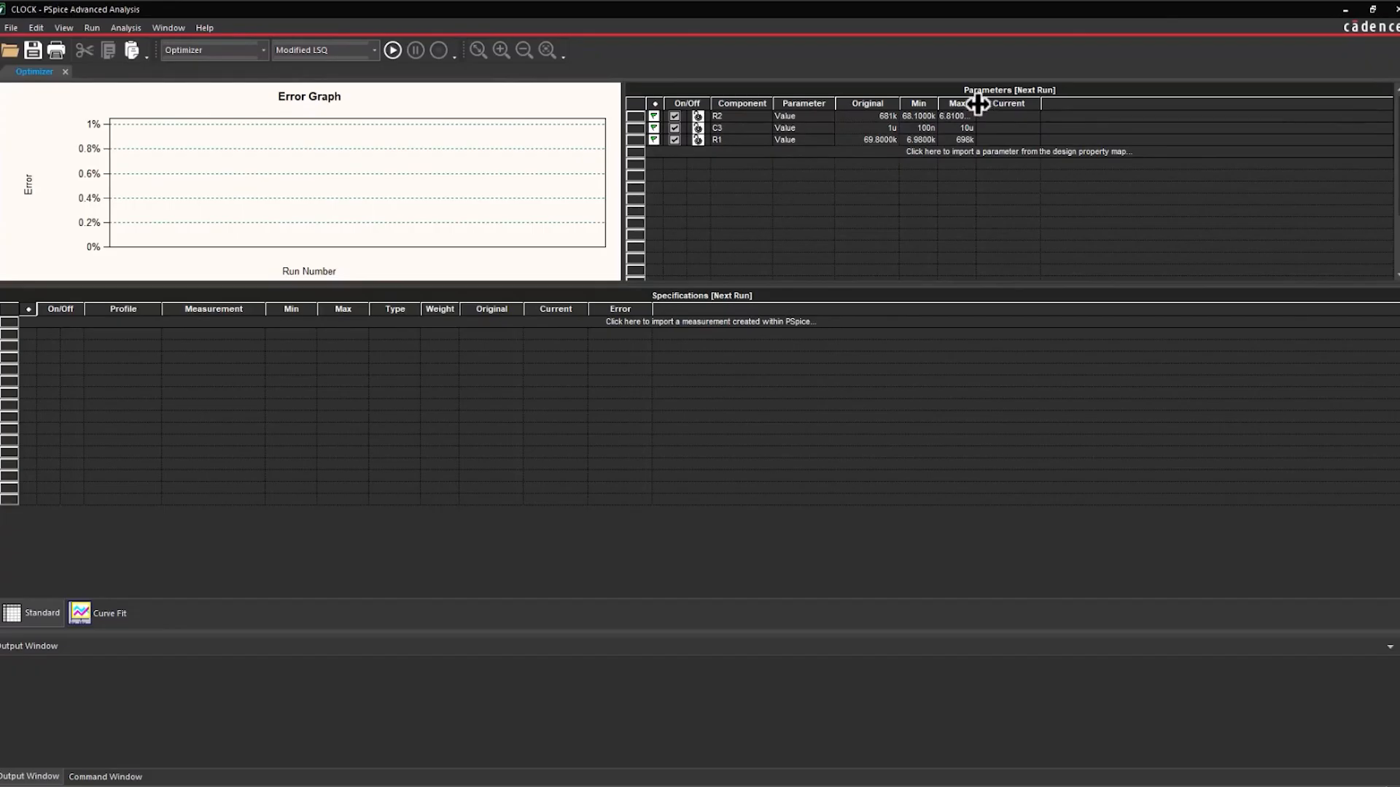
Step: Set the Optimizer's maximum values to 2meg for R2 and 400k for R1, widening the parameter columns to show them fully
left_click_drag(978, 103, 924, 101)
left_click(912, 99)
left_click(1089, 117)
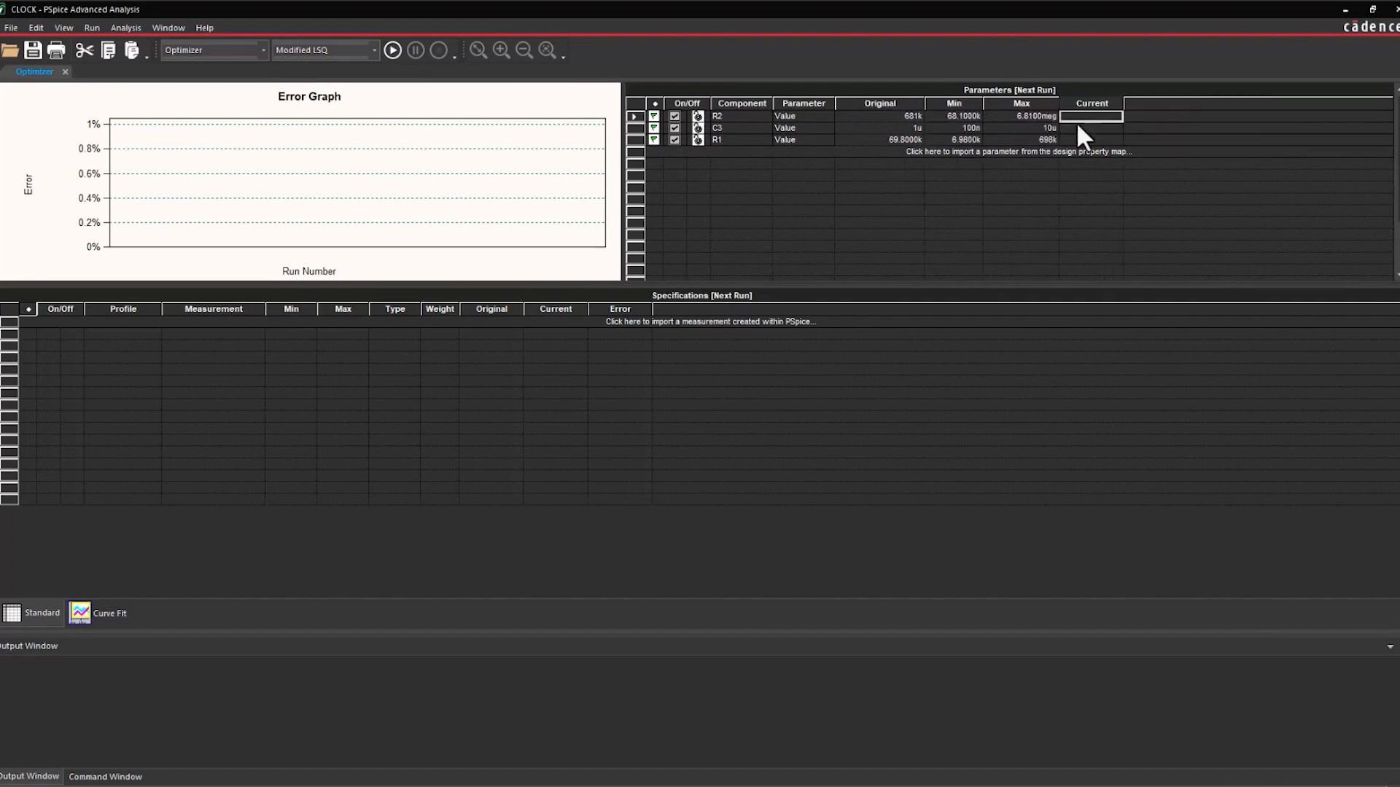
double_click(978, 116)
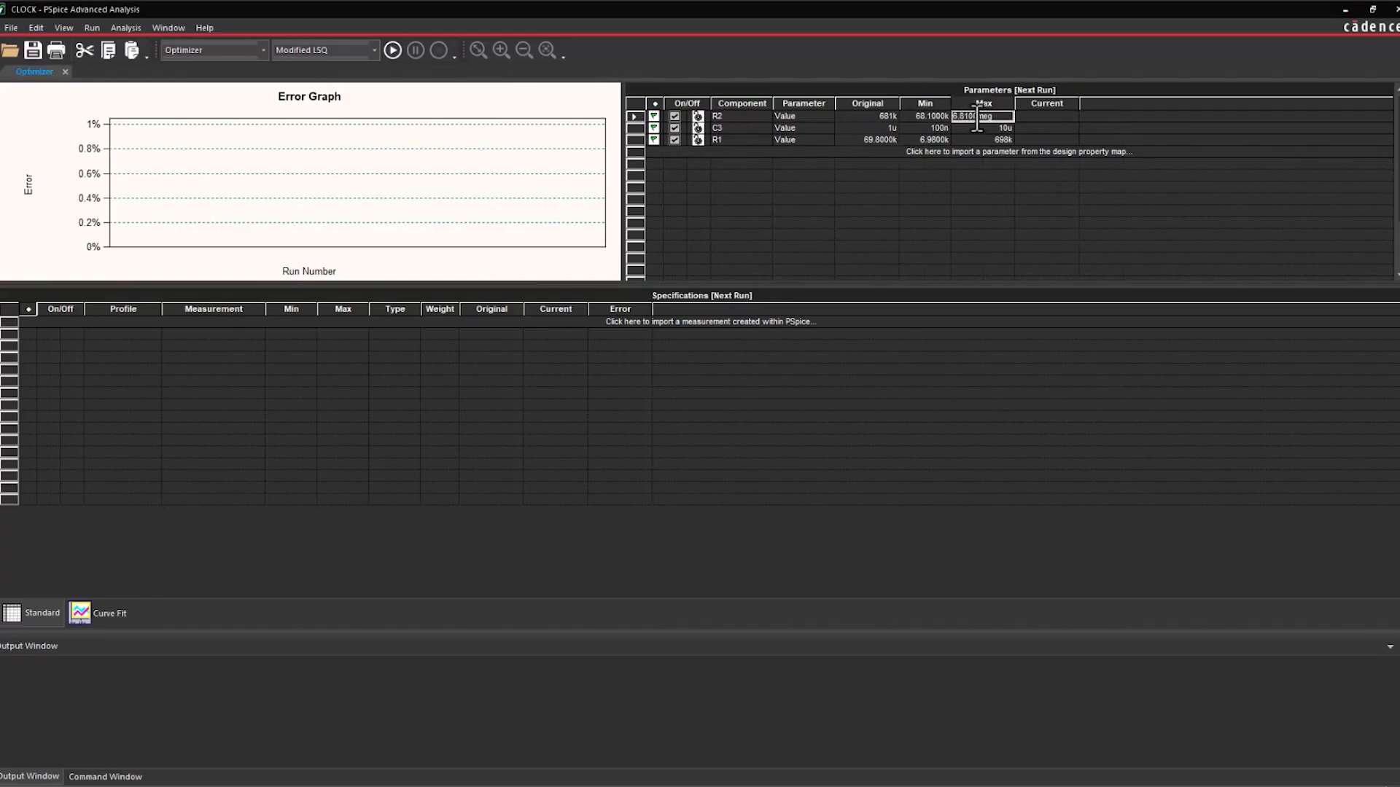
left_click_drag(977, 116, 927, 116)
type("2")
left_click(995, 143)
left_click_drag(995, 142, 1014, 143)
type("400k")
Step: Import the DutyCycle_XRange(V(CLK),2,8) measurement of 555_output.sim as a specification and widen the Measurement column to show it fully
left_click(651, 332)
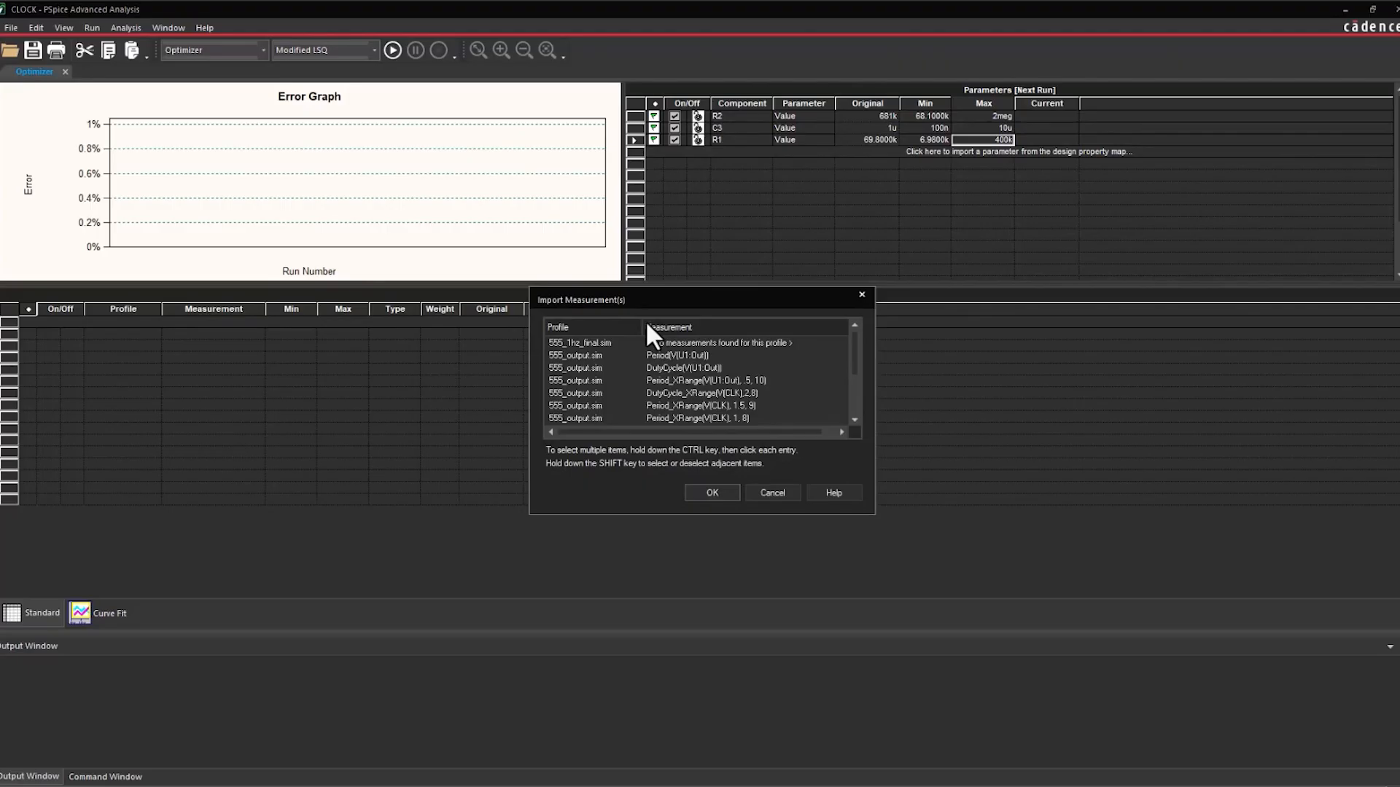
left_click(658, 392)
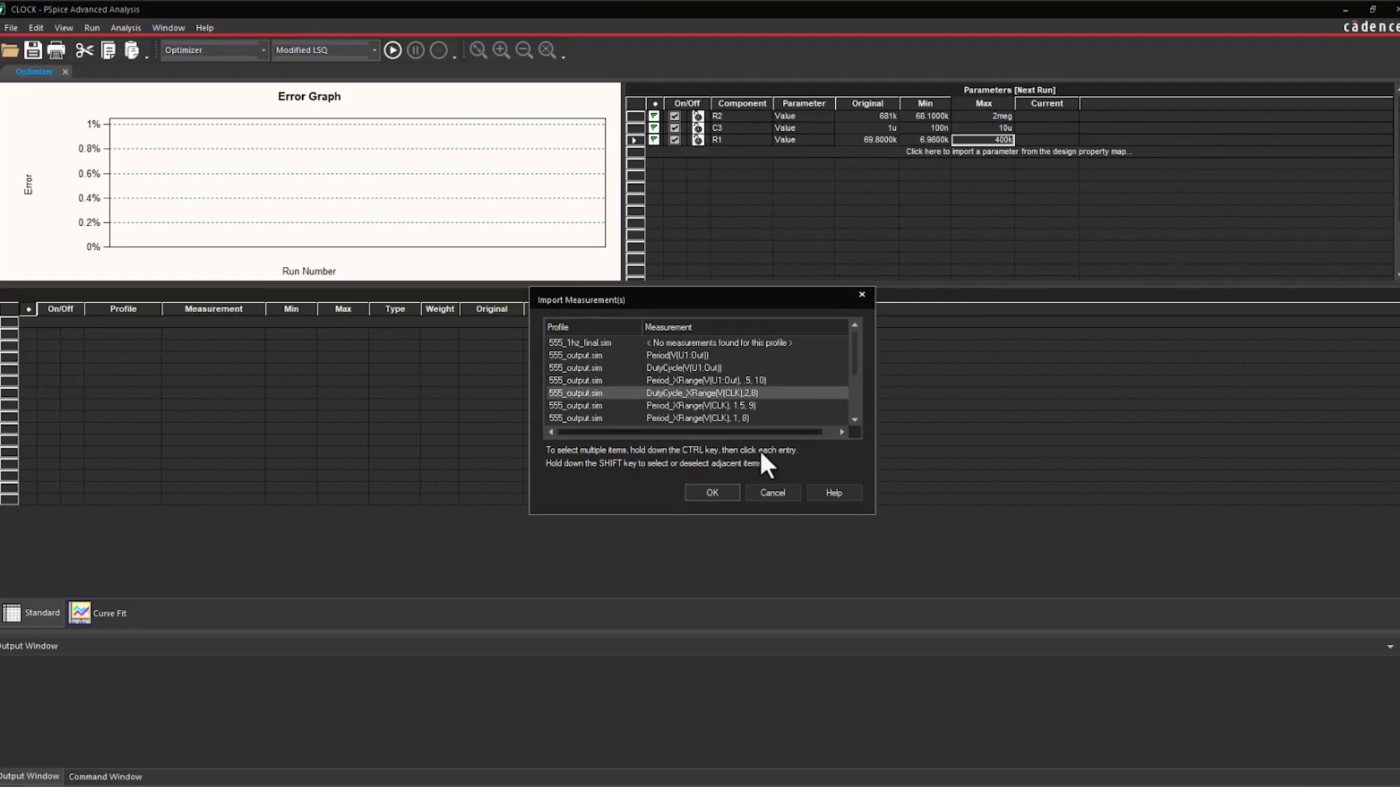
left_click(720, 494)
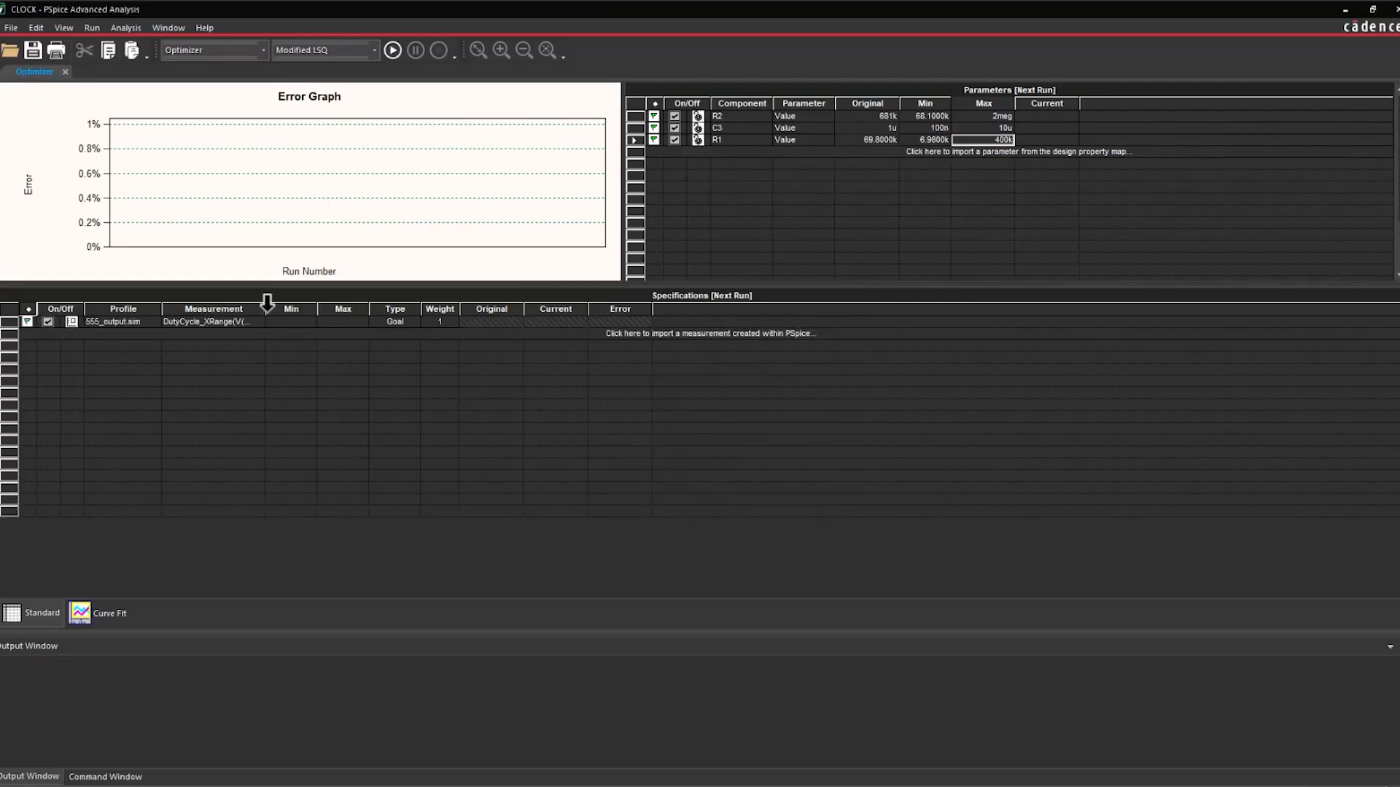
left_click_drag(267, 304, 371, 309)
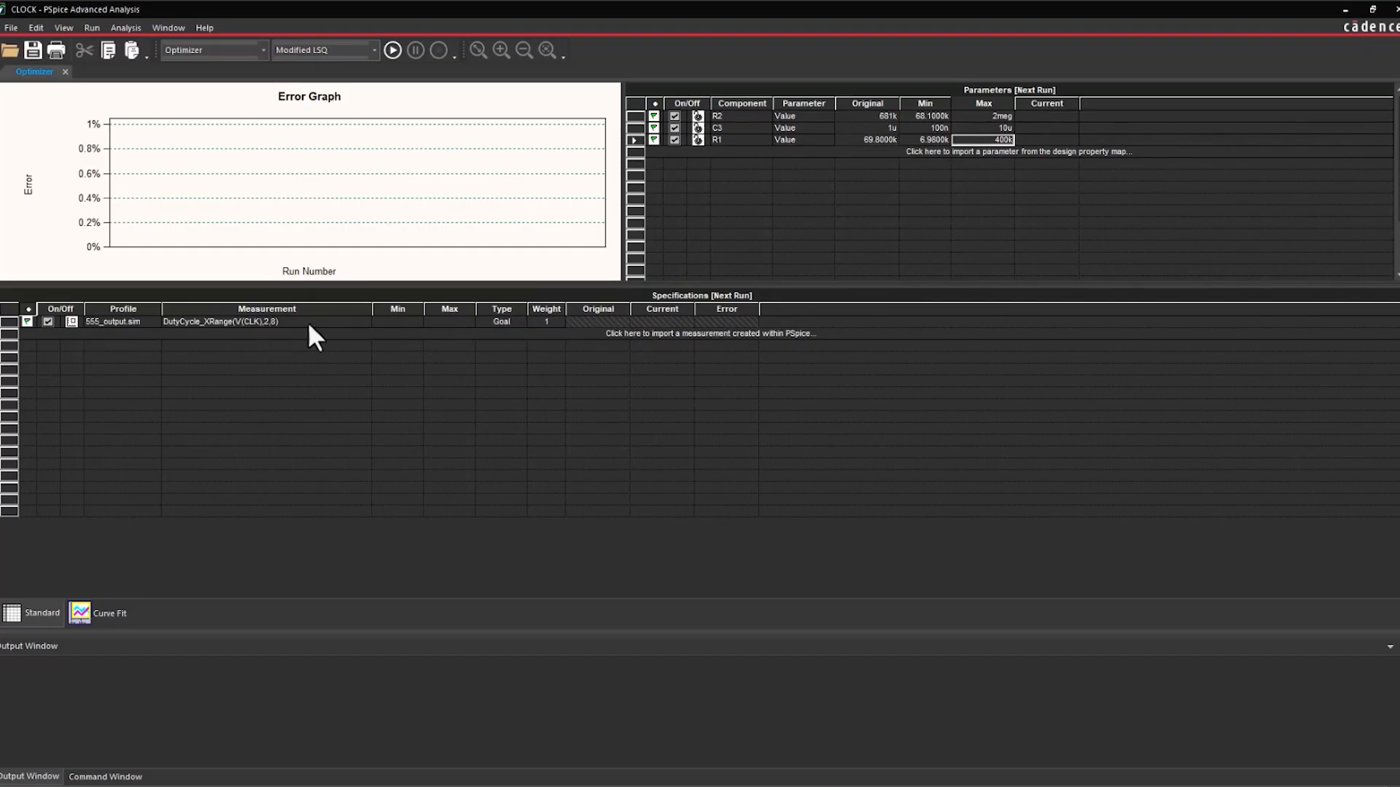
Step: Set the duty-cycle specification's minimum to 0.48 and its maximum to 0.51
left_click(400, 321)
type("0.48")
left_click(449, 321)
type(".51")
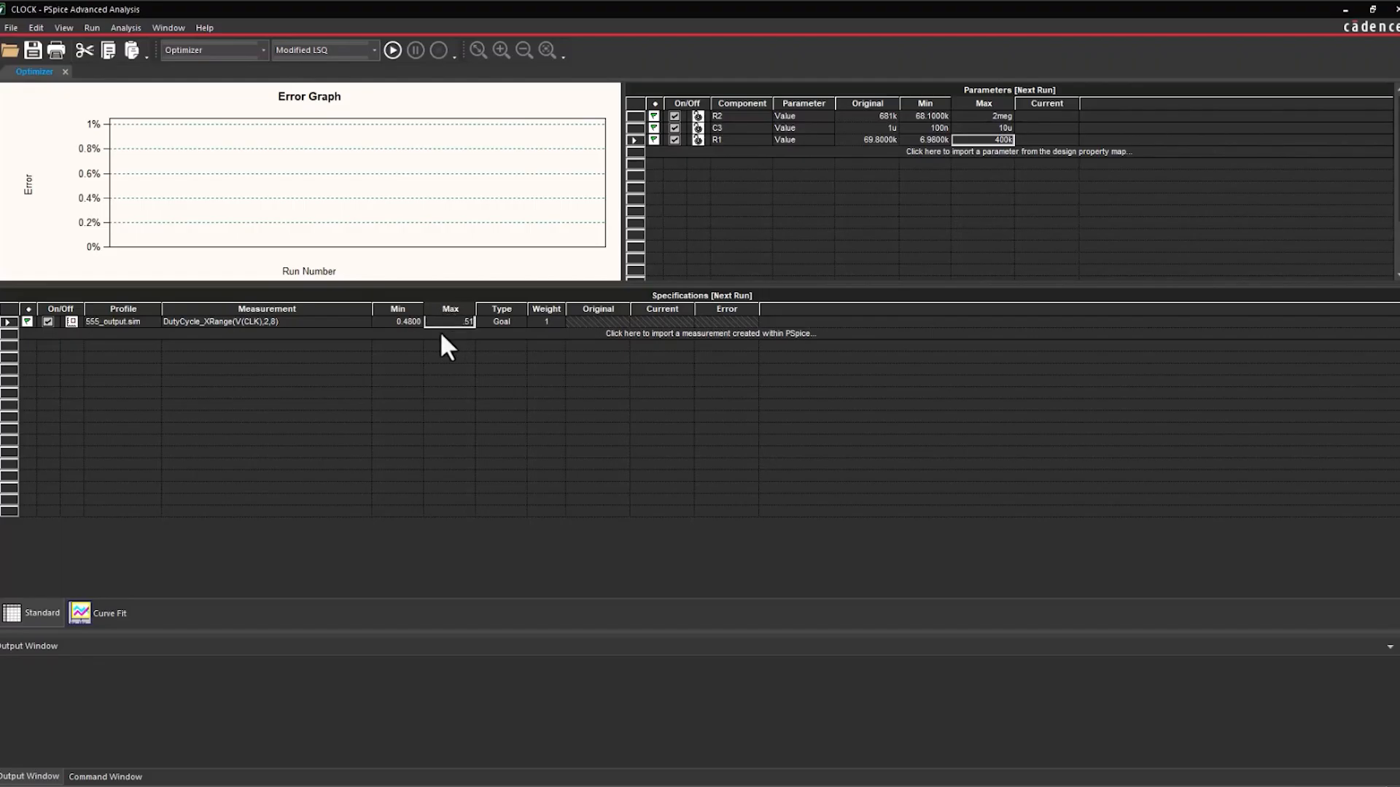
key("shift+Tab")
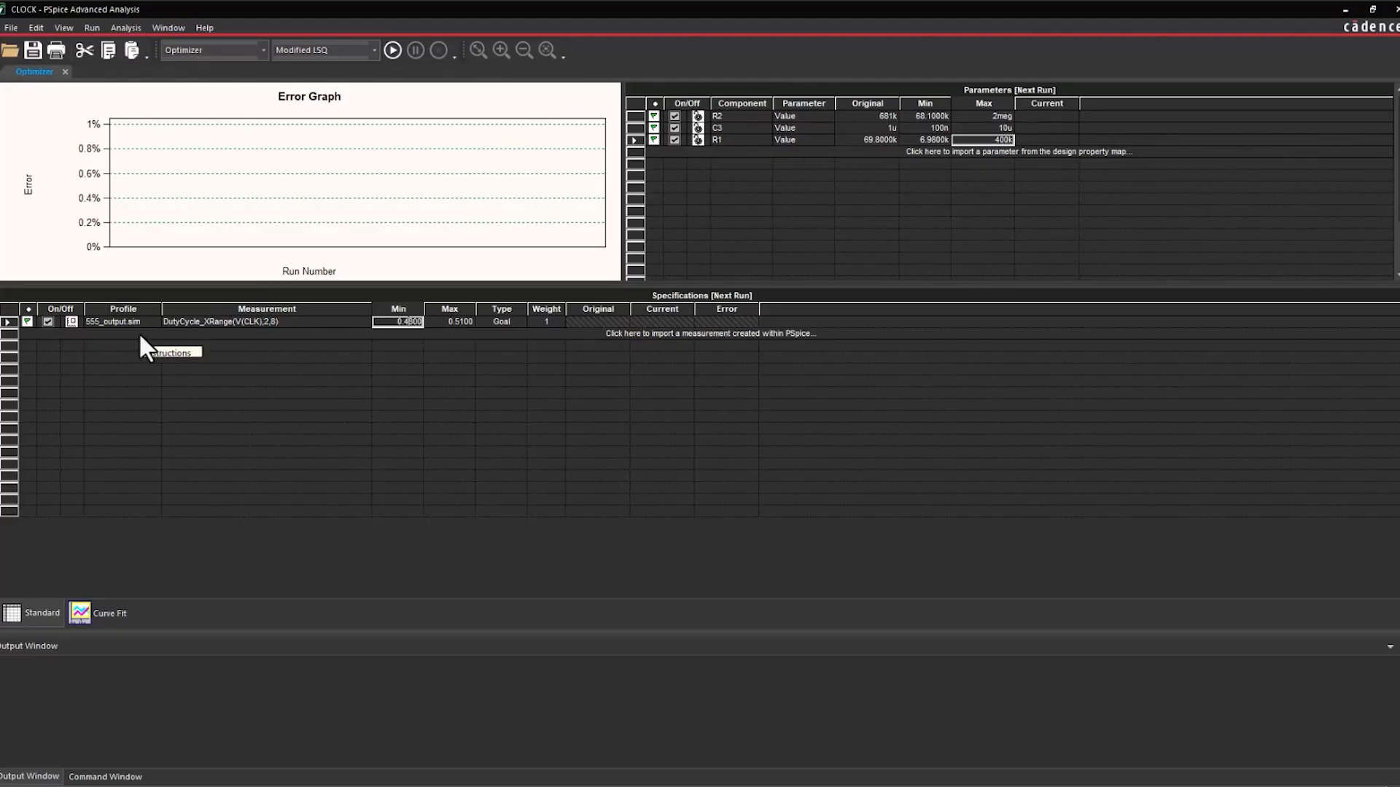
Step: Import the Period_XRange(V(CLK), 1, 8) measurement as a second specification with a minimum of 0.9999 and a maximum of 1.0001
left_click(162, 332)
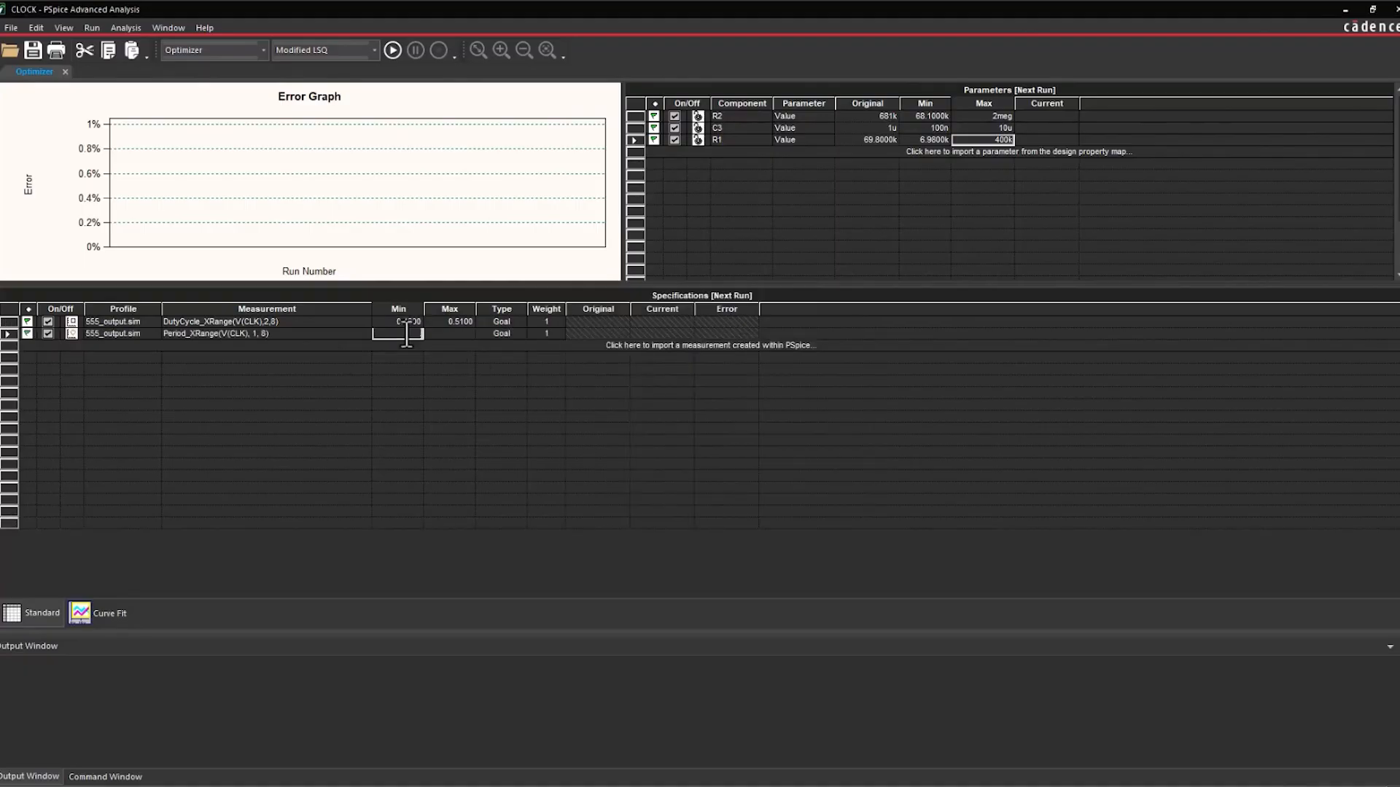
type("9999")
key("Tab")
type("1.0001")
key("Tab")
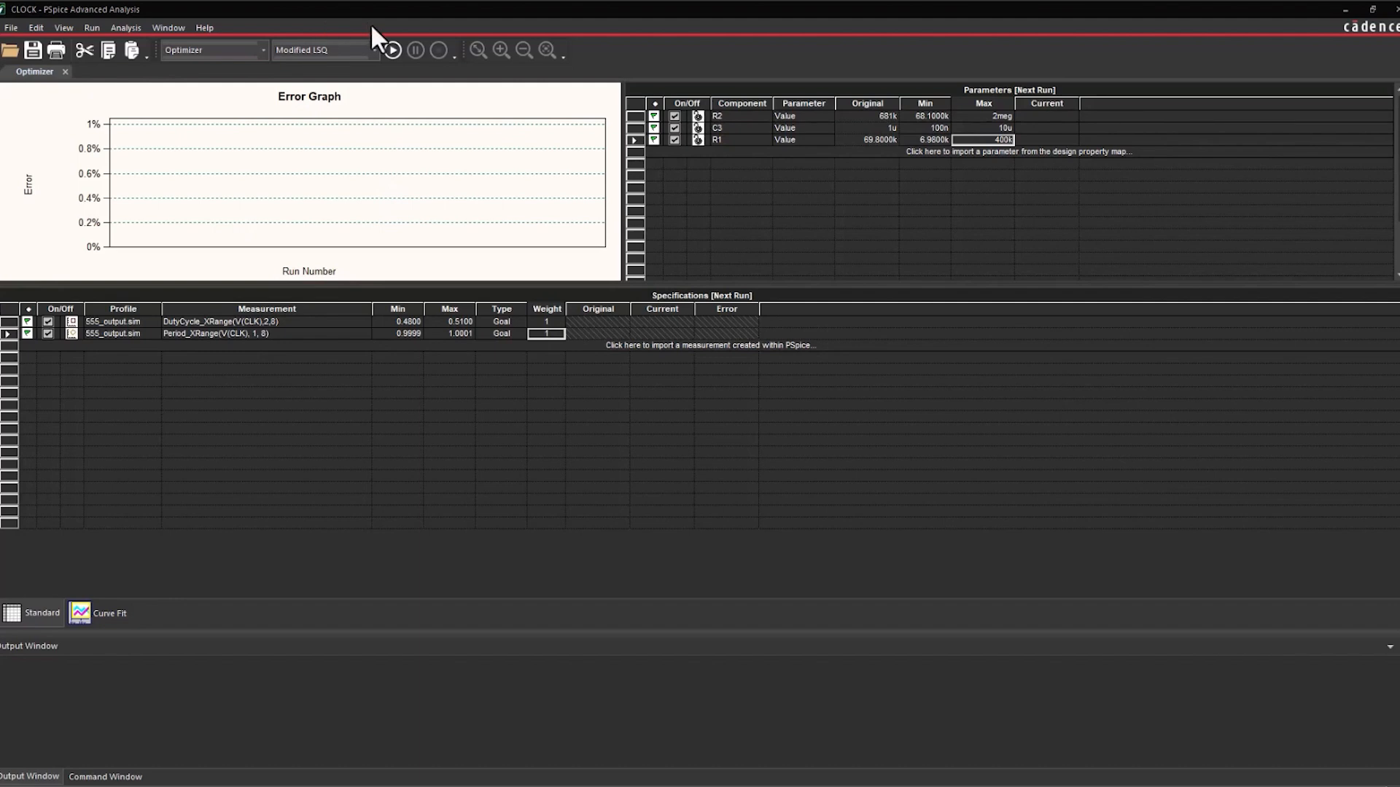
Step: Run the Optimizer with the Modified LSQ engine on the duty-cycle and period specifications
left_click(393, 50)
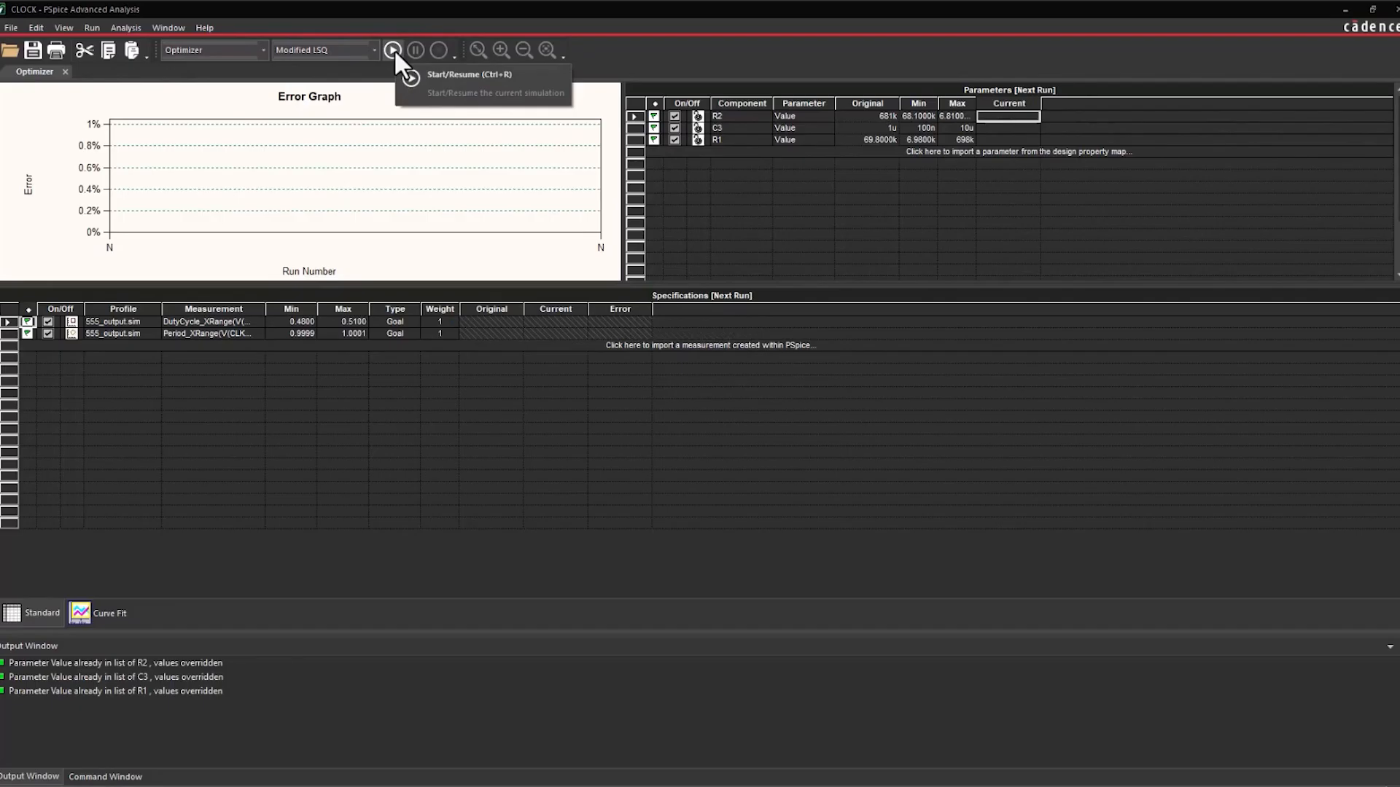
left_click(394, 49)
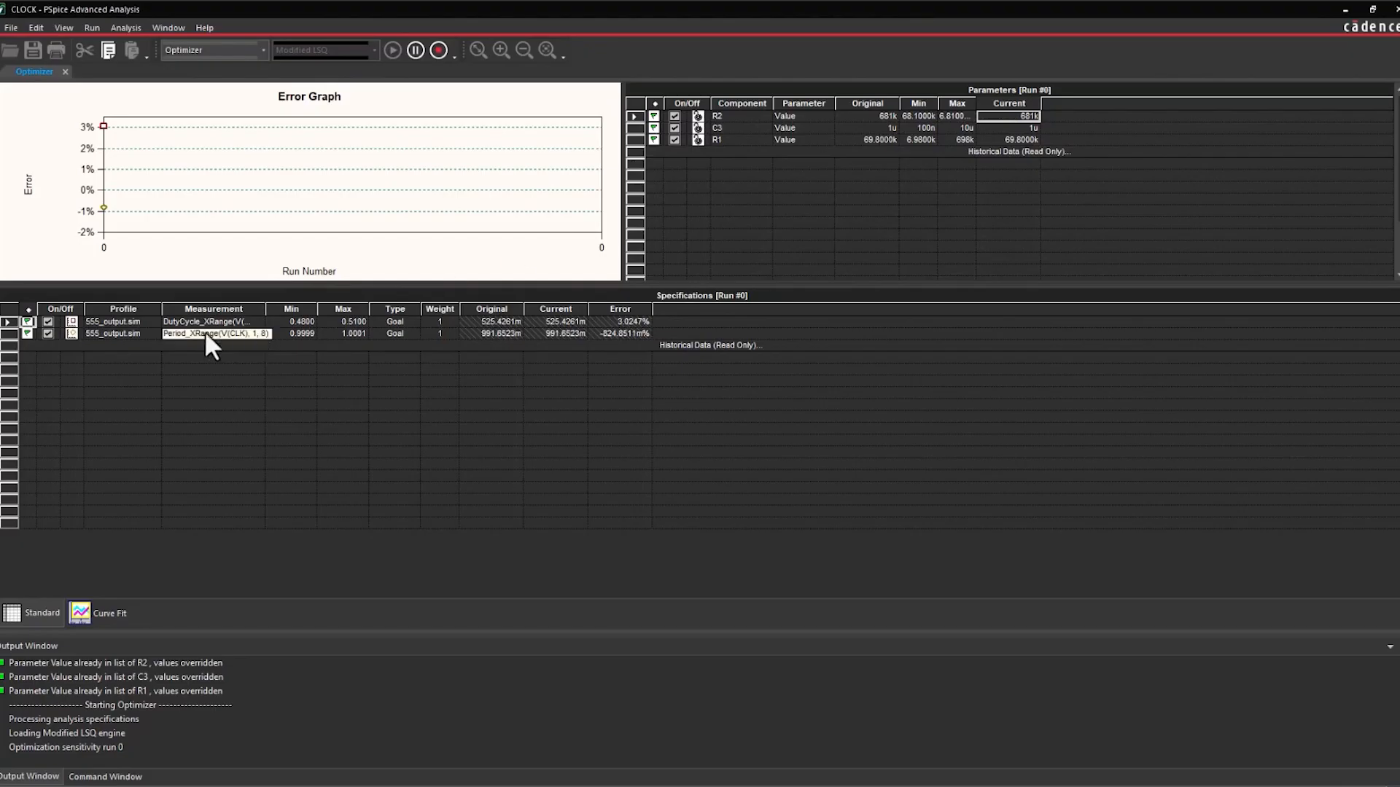
left_click(403, 333)
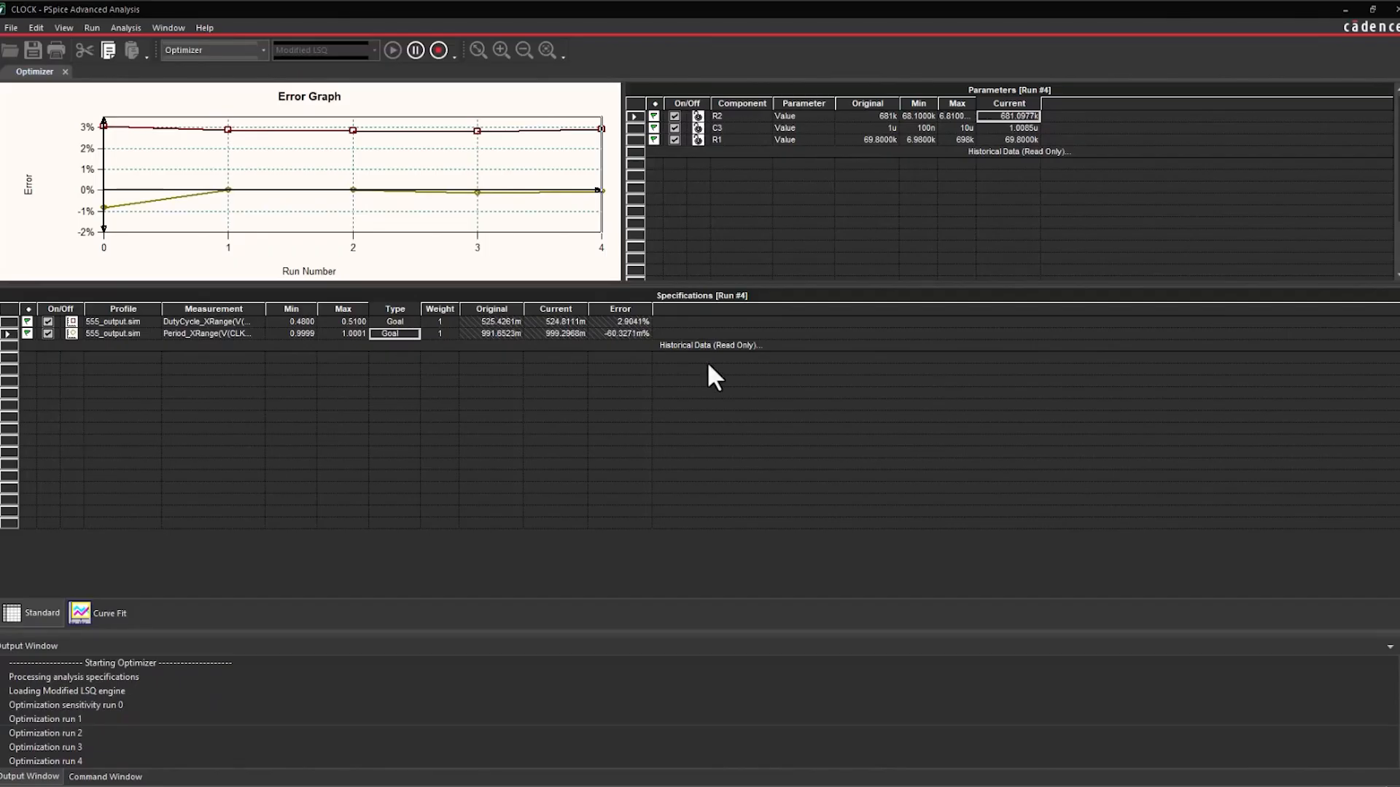
left_click(677, 333)
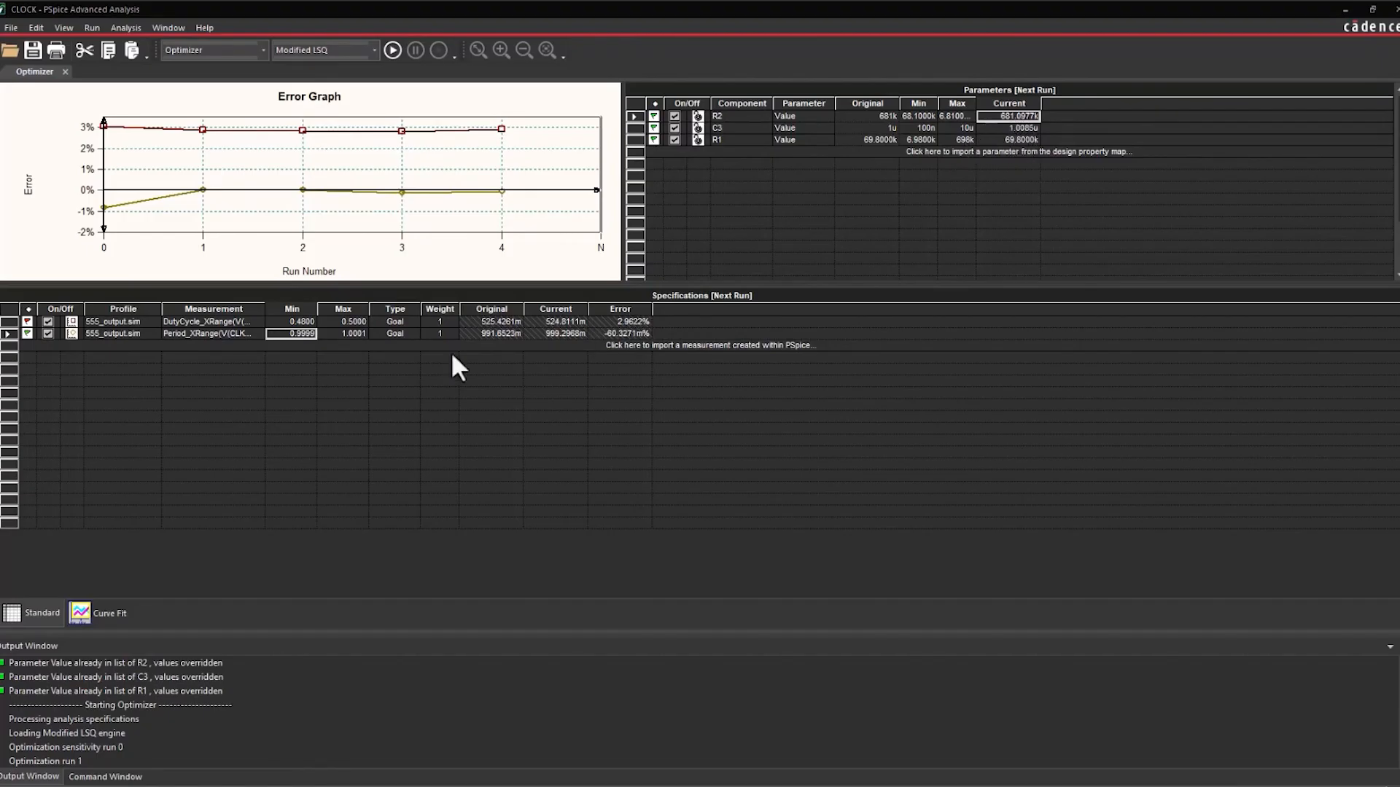
Step: Tighten the specifications by setting the period's minimum and maximum to 1 and the duty cycle's minimum to 0.5
left_click(290, 335)
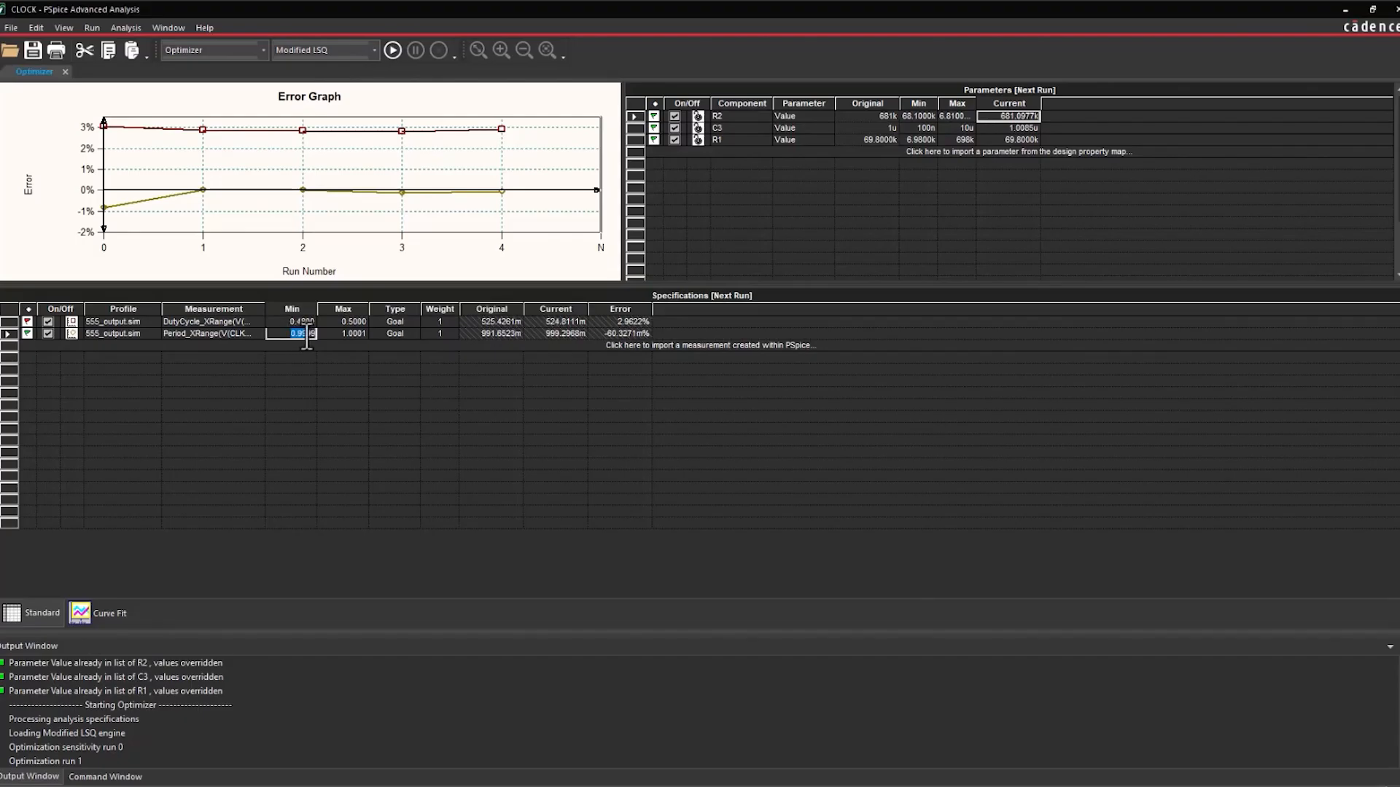
type("1")
left_click(344, 335)
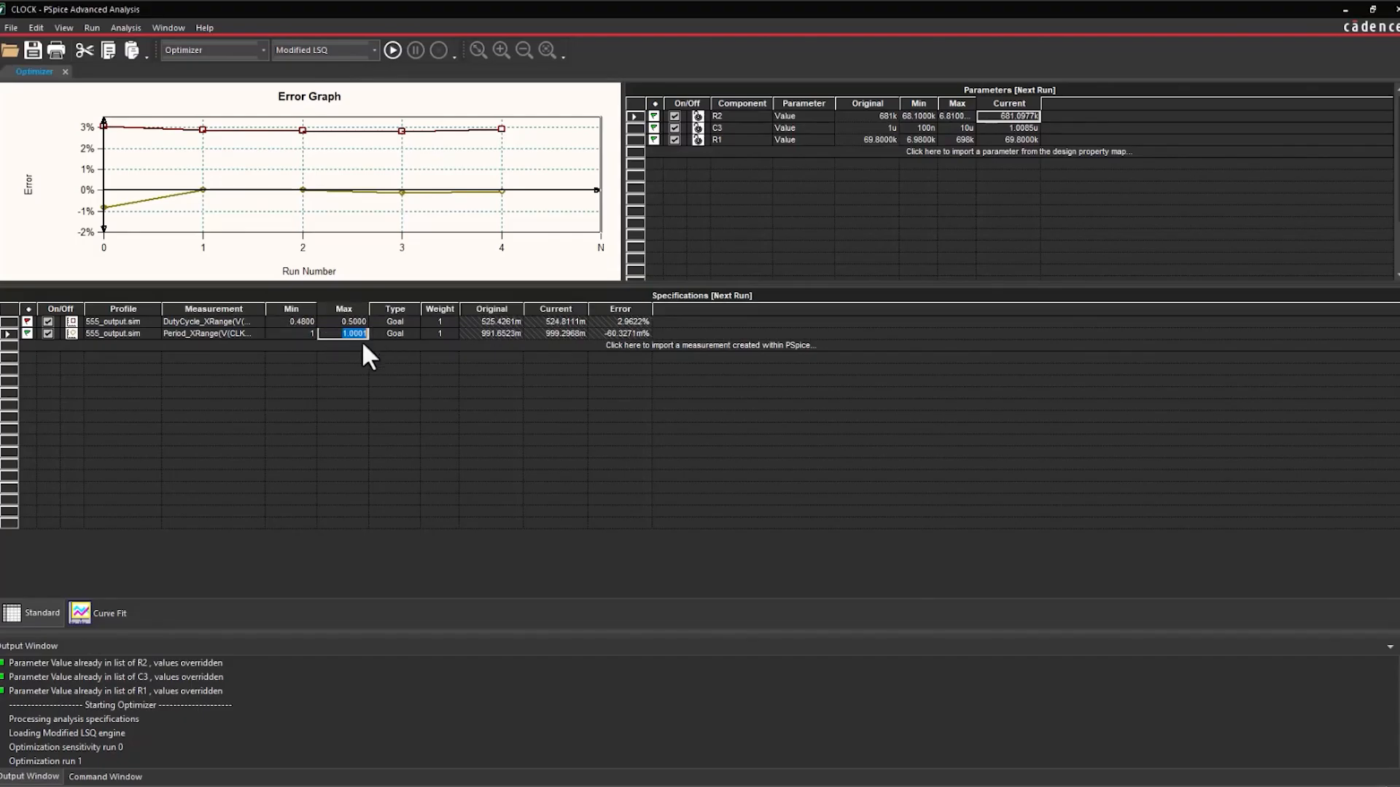
type("1")
left_click(295, 321)
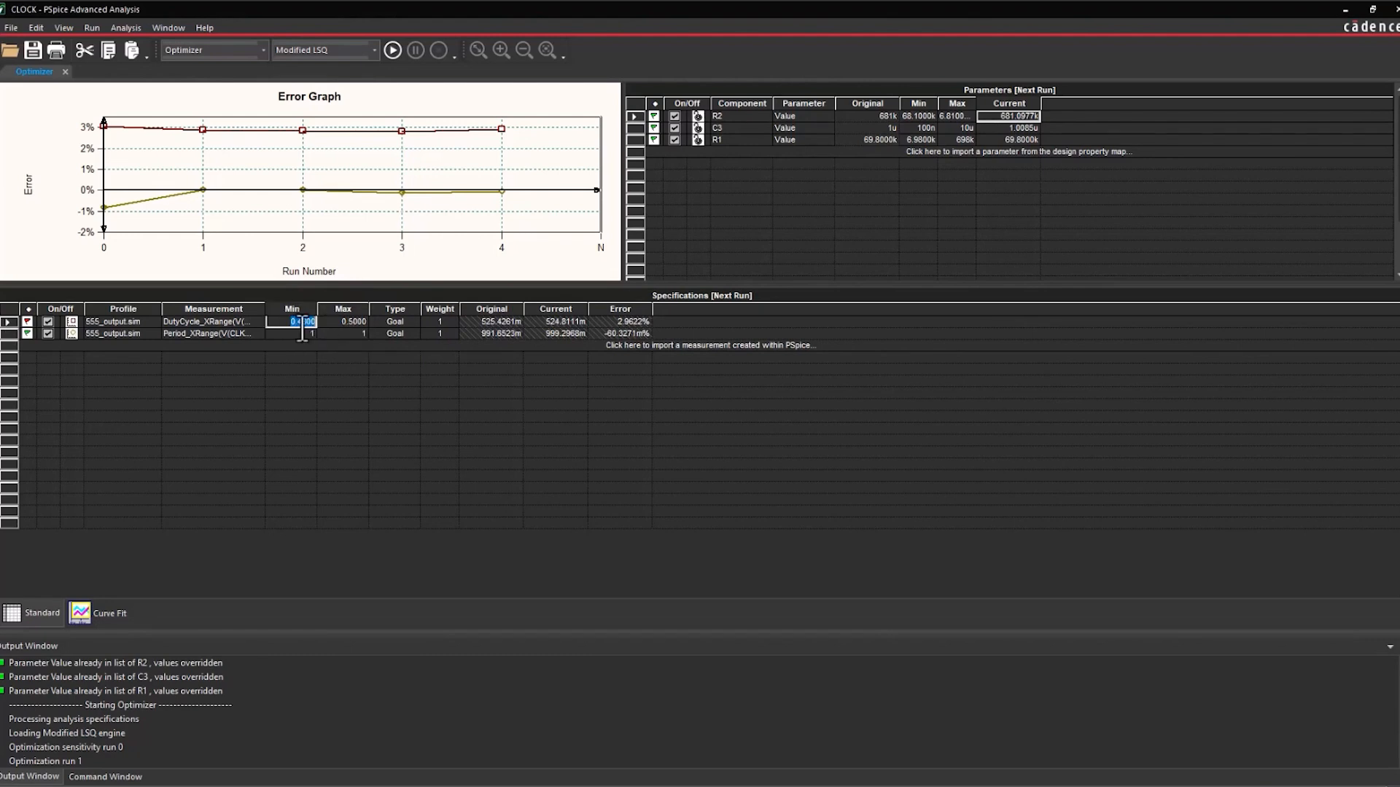
key("BackSpace")
Step: Set the period specification's weight to 2 and rerun the optimization
left_click(436, 333)
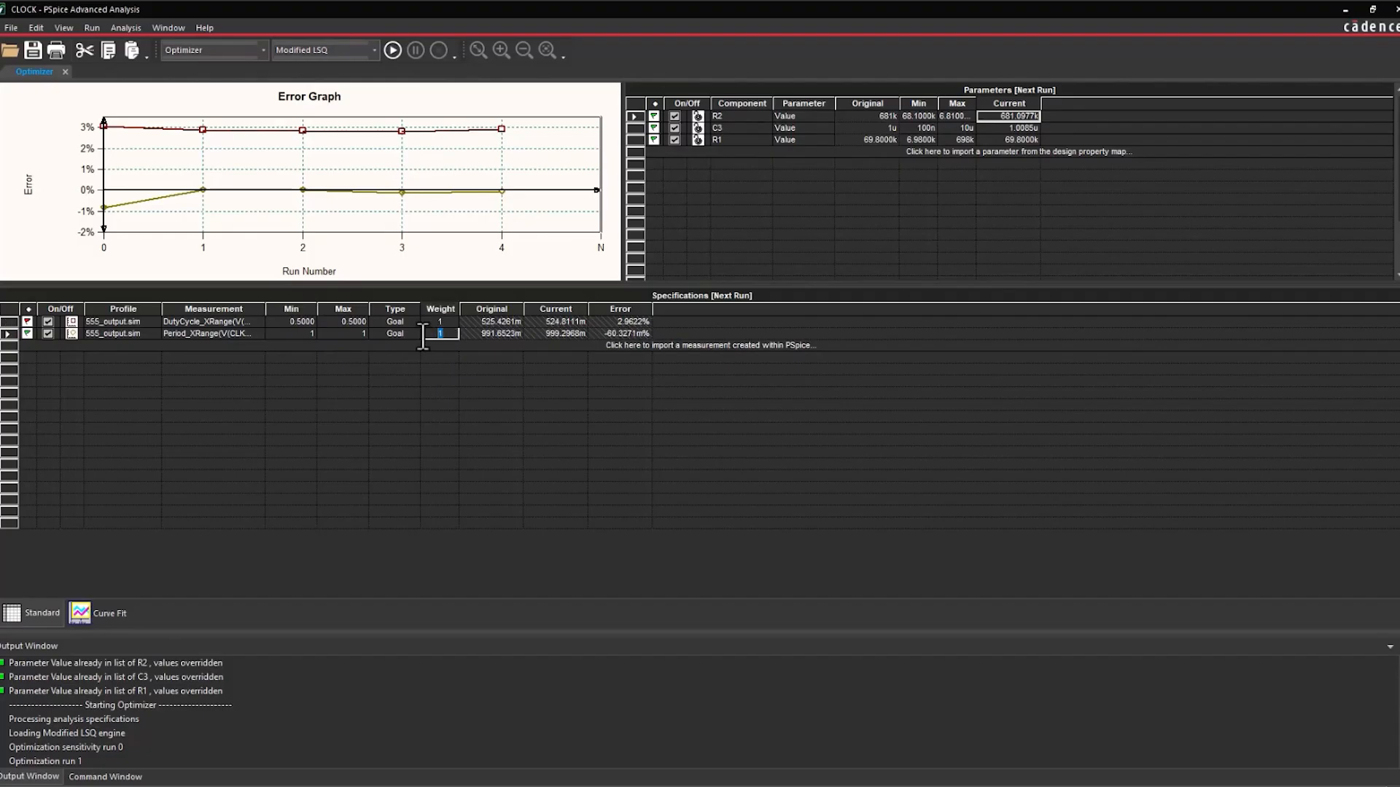
type("2")
left_click(397, 49)
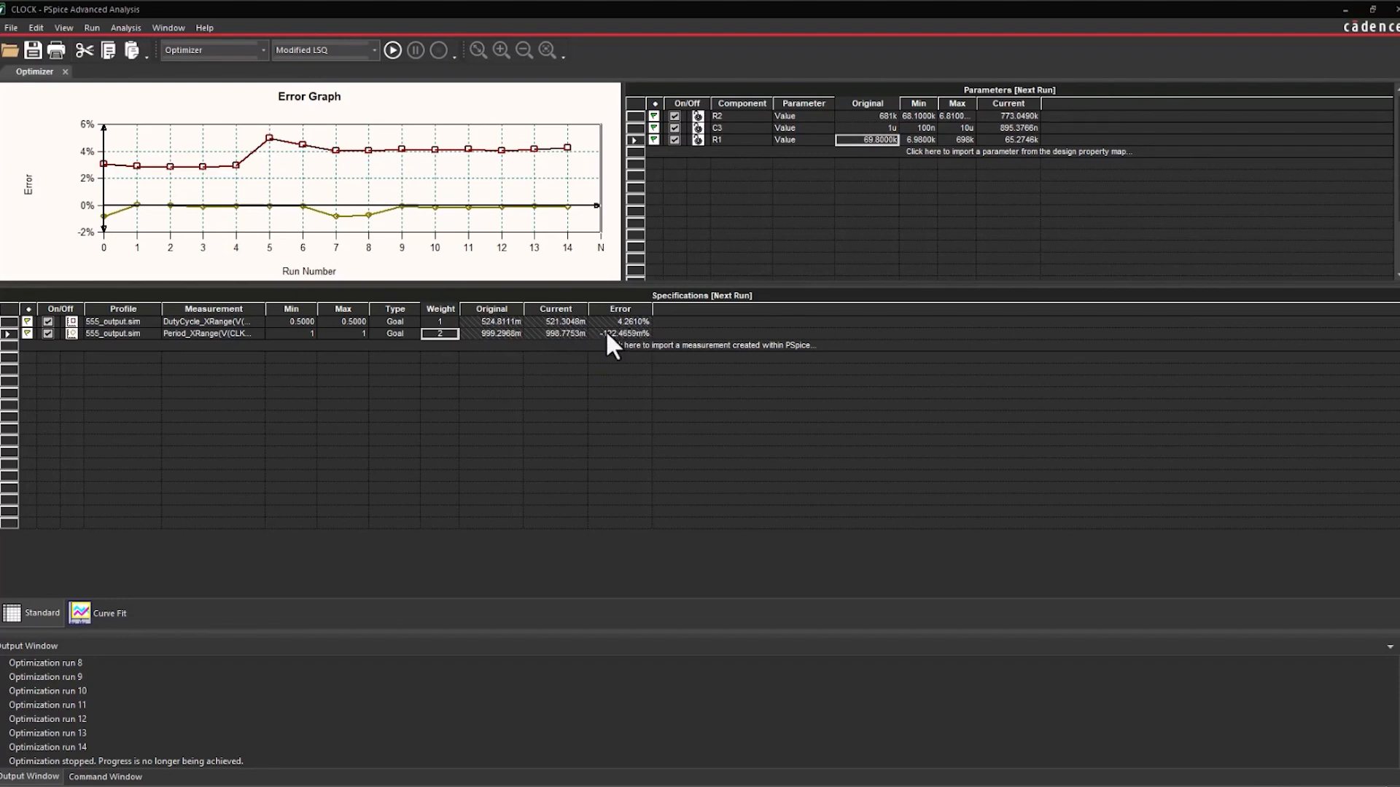
Step: Return to the 1HZ_555 schematic in OrCAD and examine U1's output wire to the CLK connector
left_click(875, 116)
left_click(1348, 11)
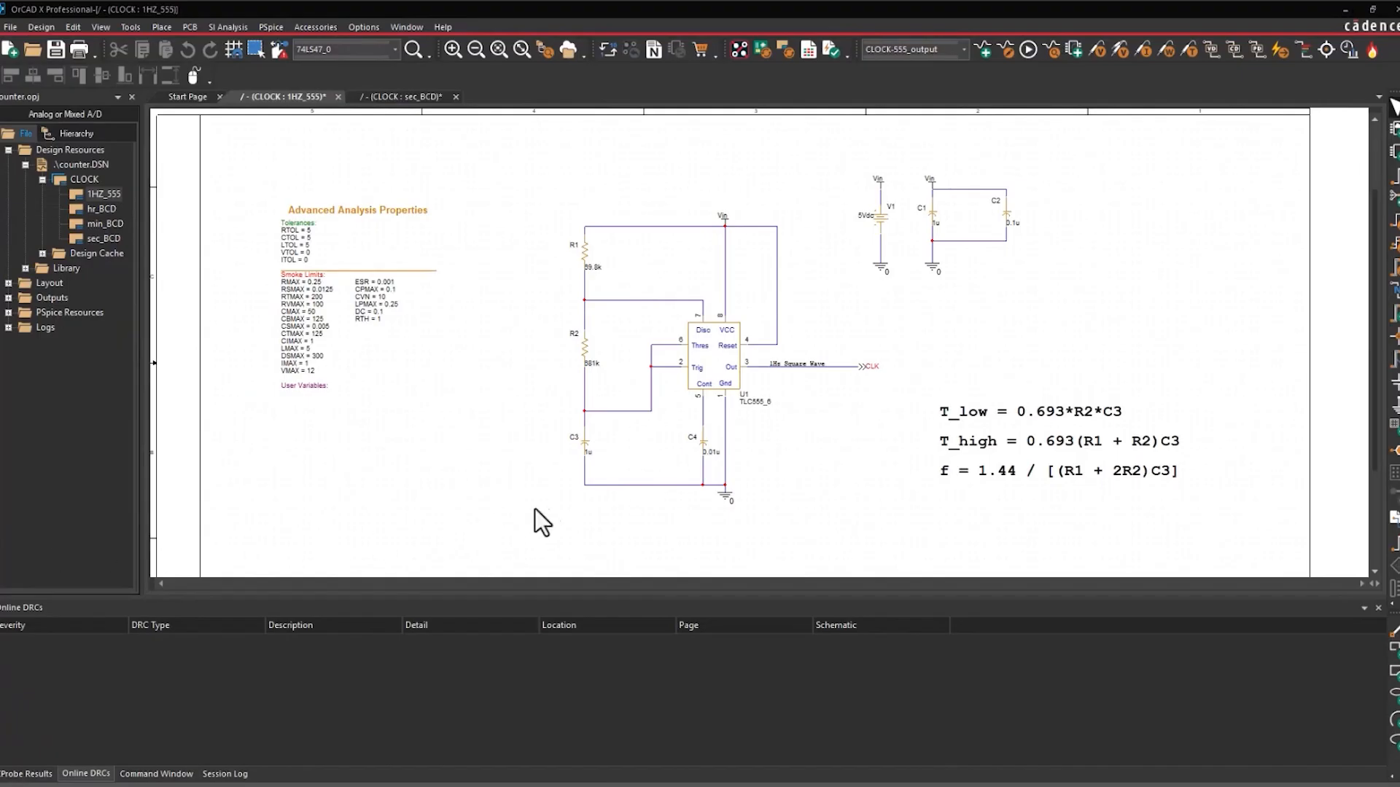
left_click(717, 375)
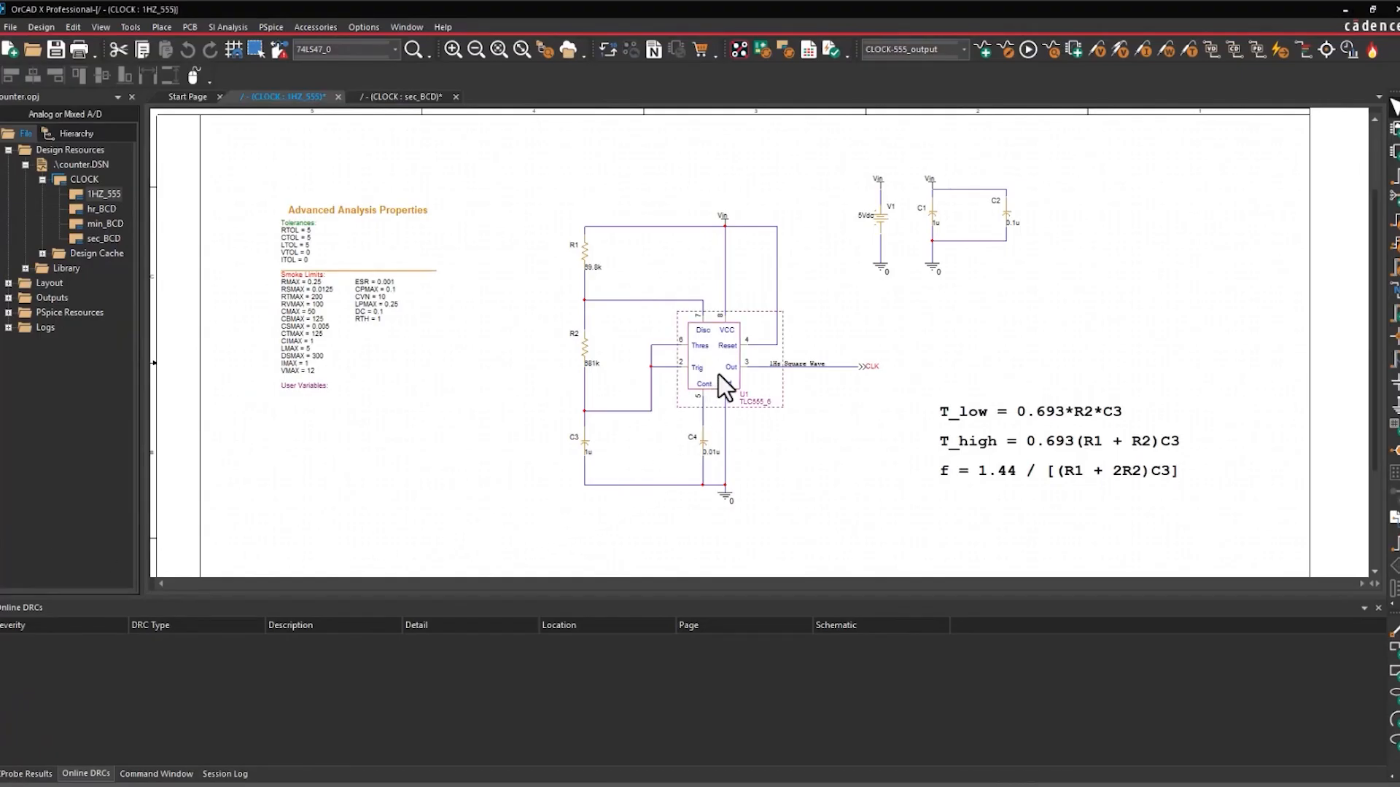
left_click(801, 385)
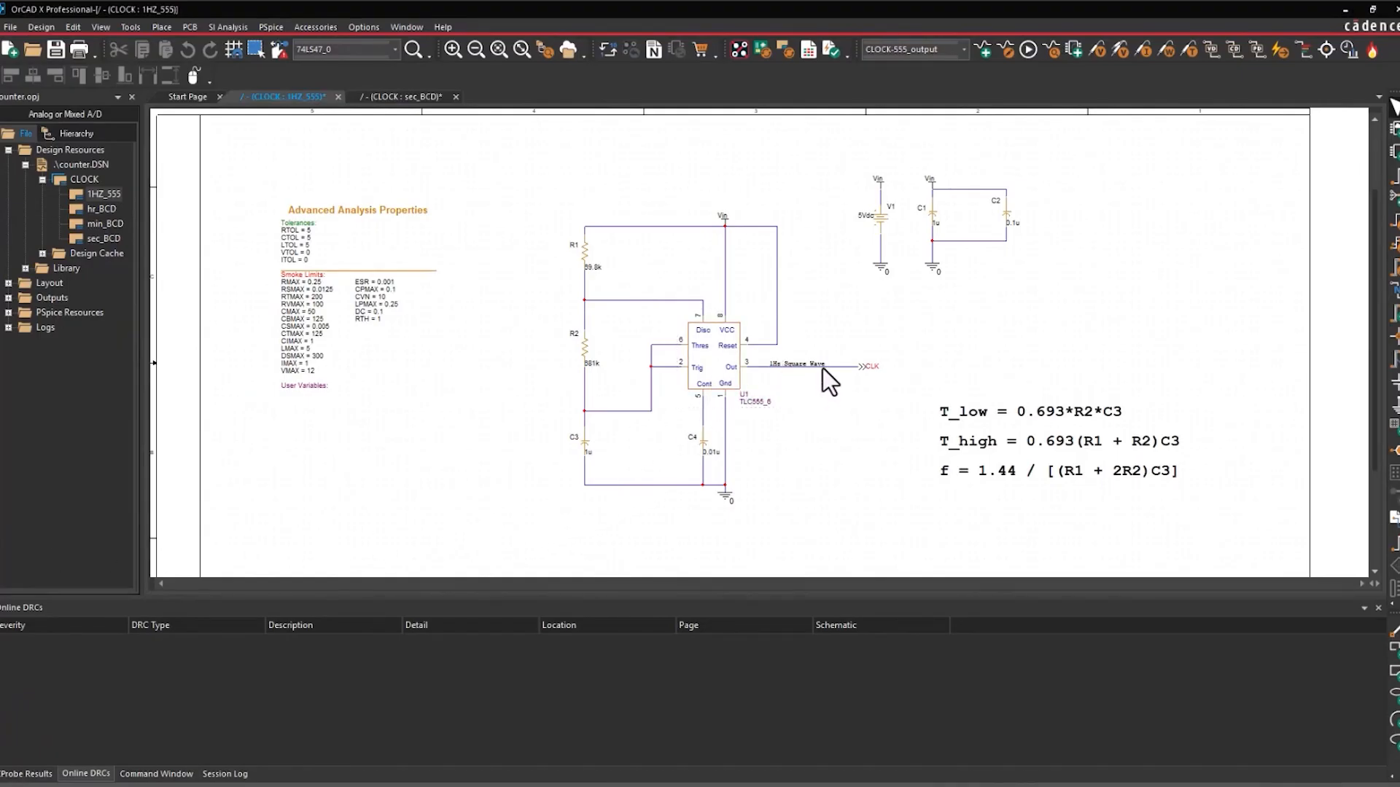
left_click(822, 367)
left_click(820, 374)
Step: Open DSTM1's PSpice stimulus from the sec_BCD page and review the clock attributes of 1Hz_CLK
left_click(404, 97)
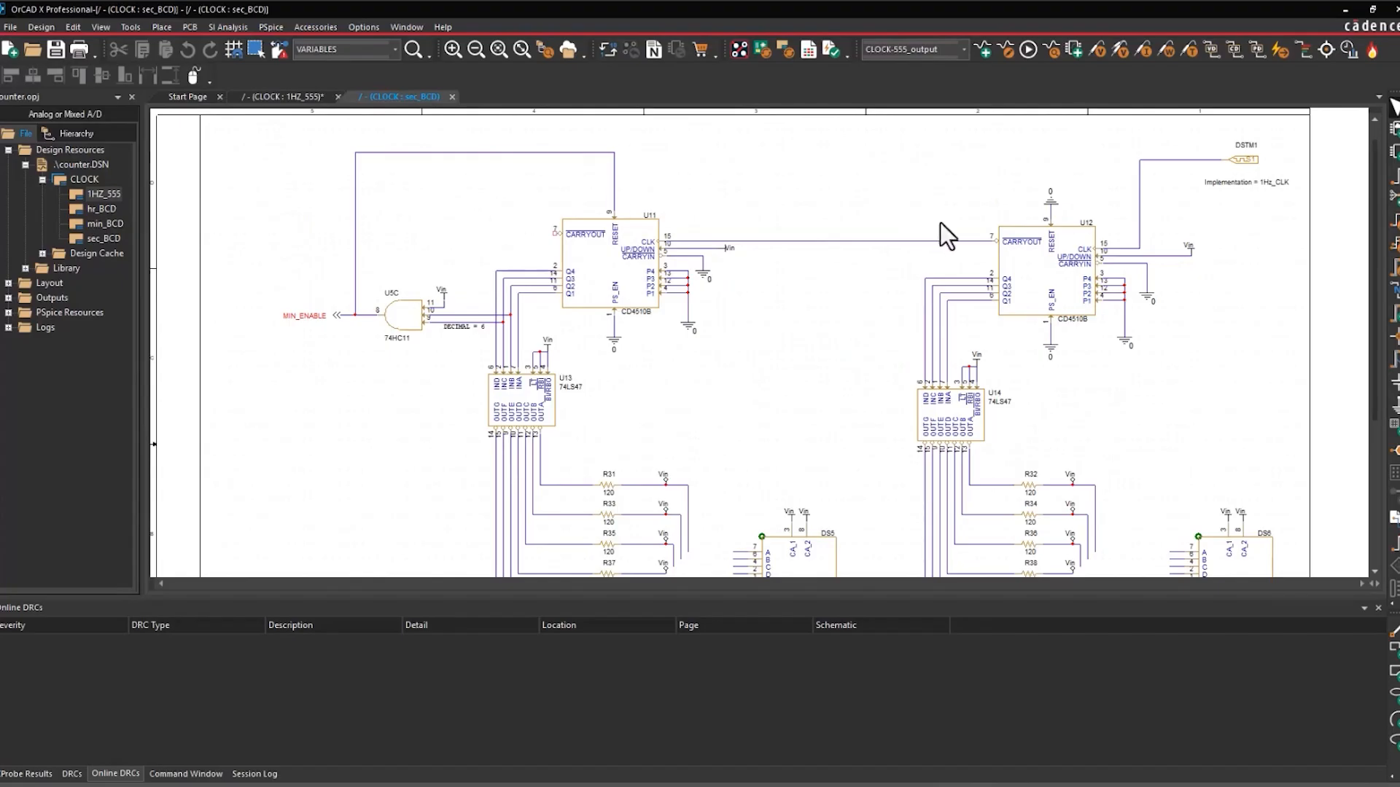
left_click(1241, 162)
right_click(1241, 160)
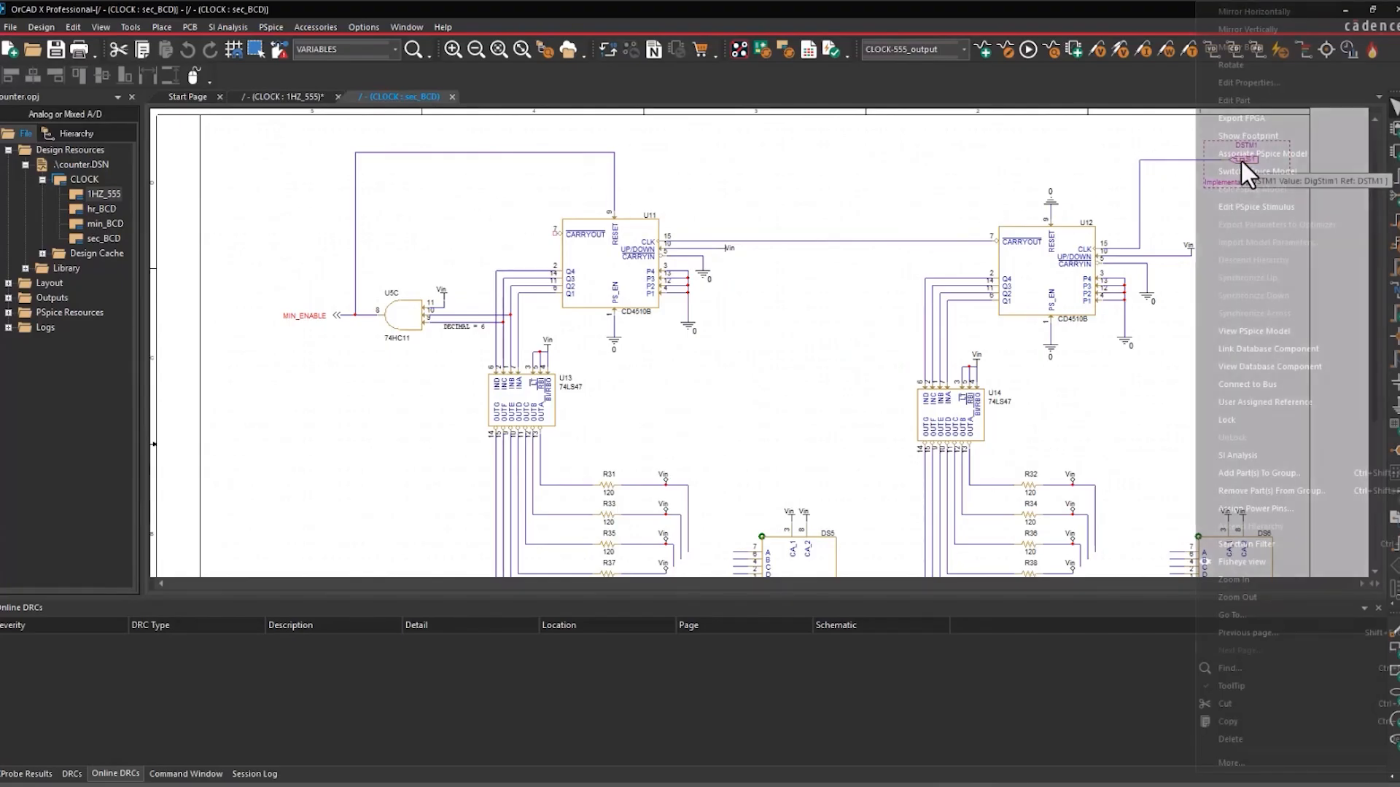
left_click(1262, 207)
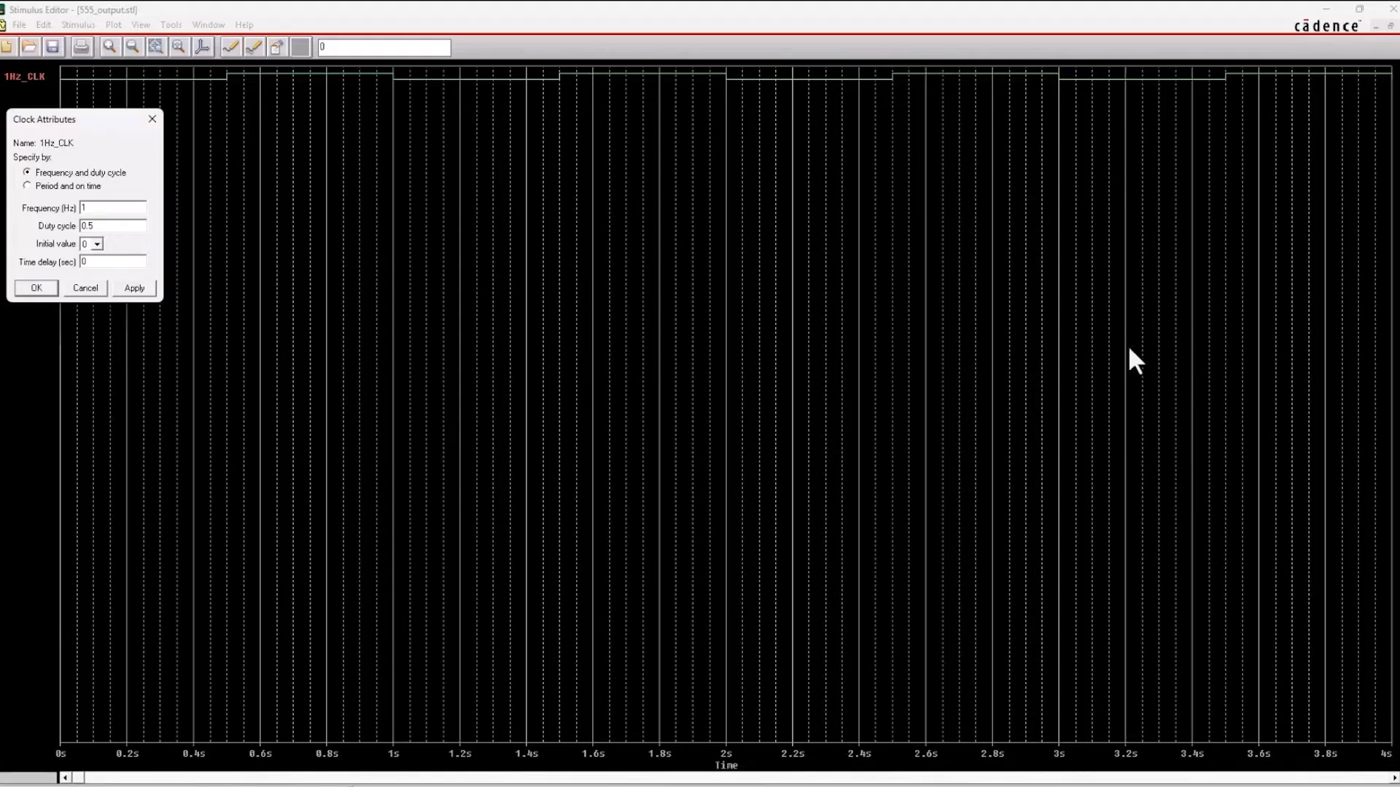
left_click_drag(110, 122, 768, 147)
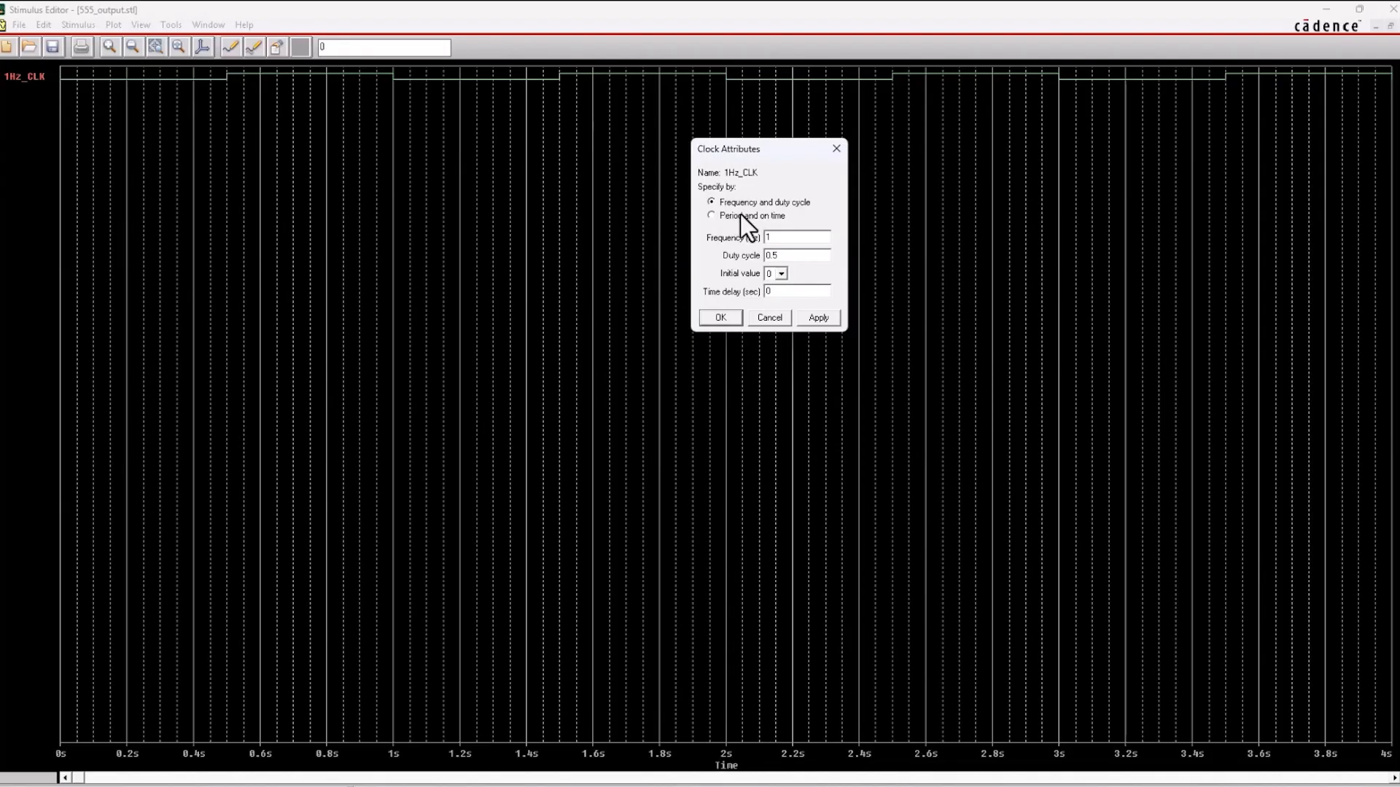
left_click_drag(775, 150, 779, 168)
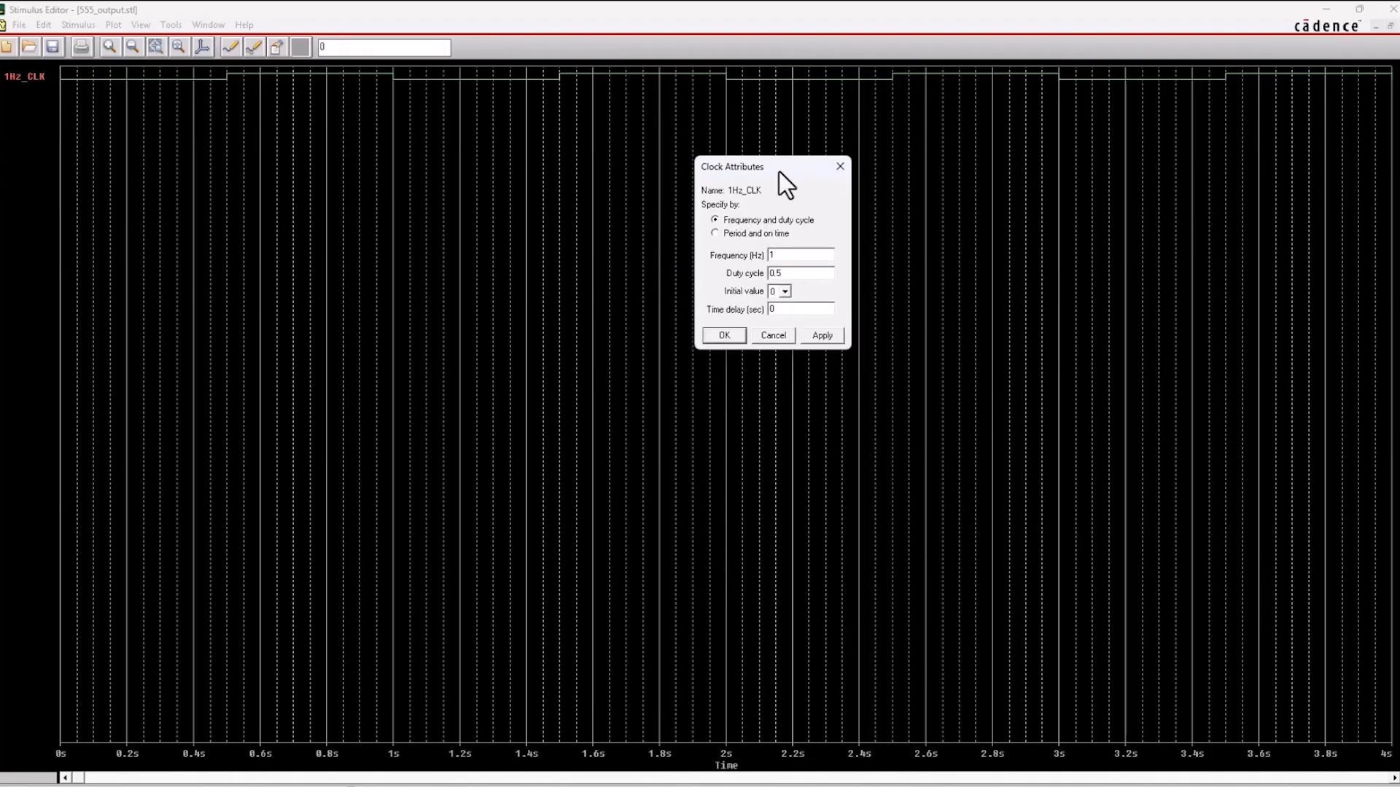
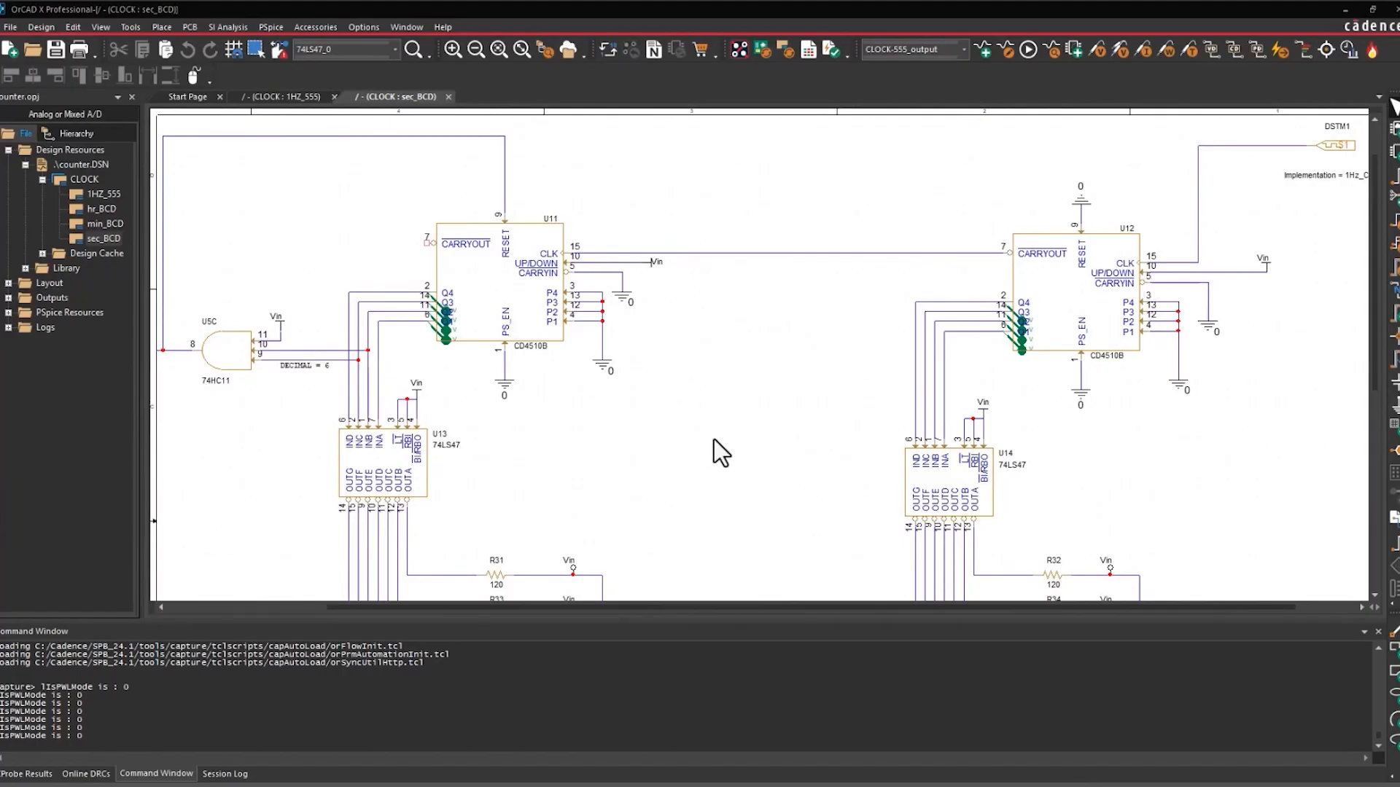
Step: Examine the sec_BCD schematic, including the DS5 display, the BCD counters with their bus markers and the DSTM1 clock source
scroll(784, 430, "down", 5)
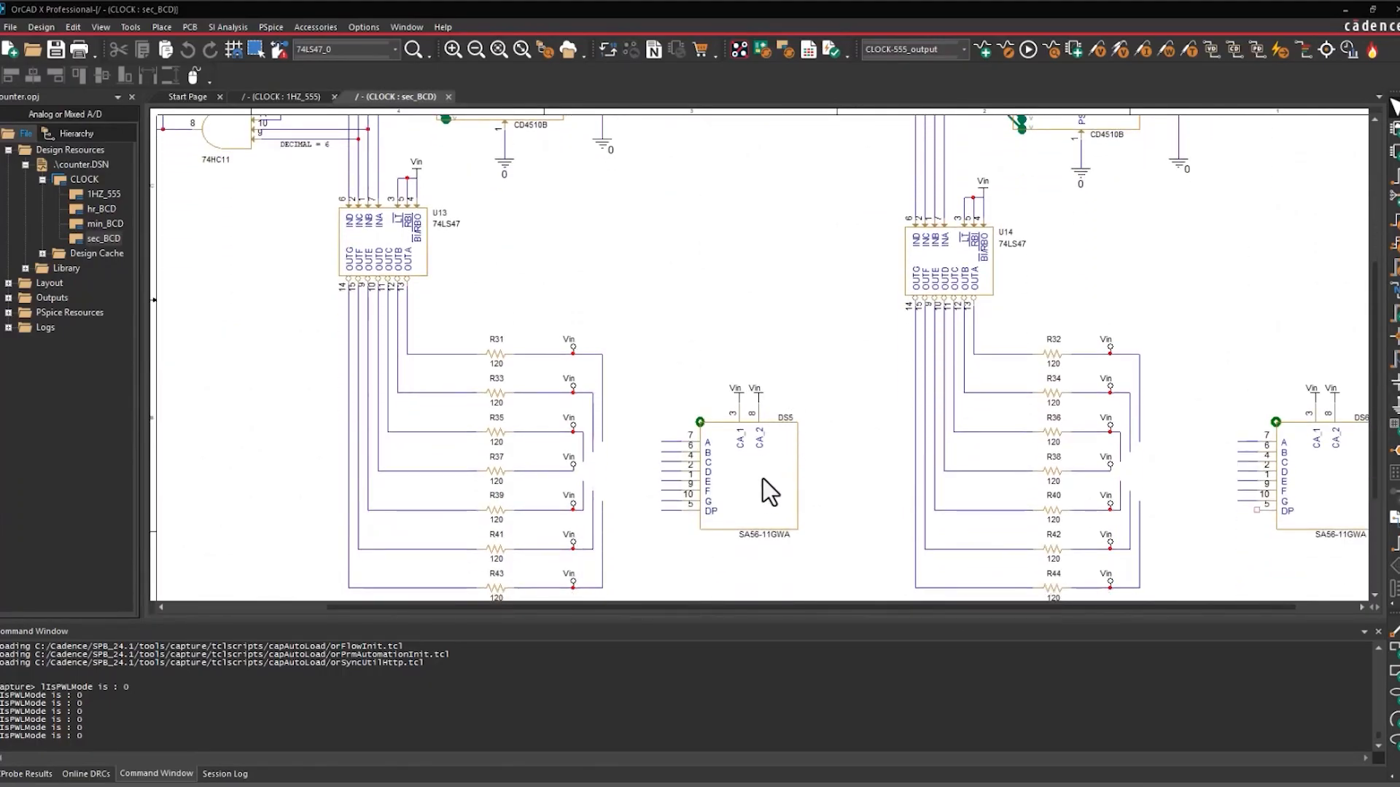
left_click(754, 478)
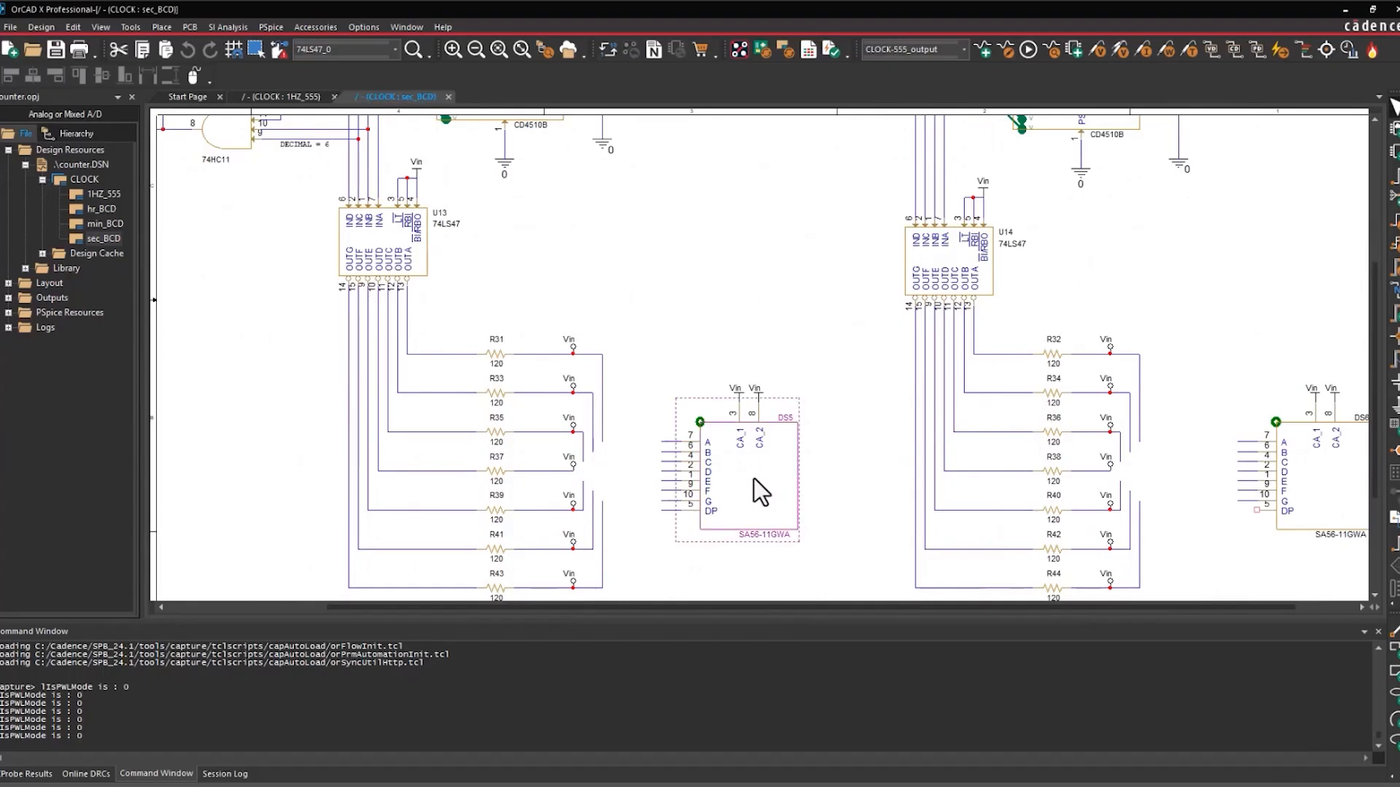
left_click(577, 238)
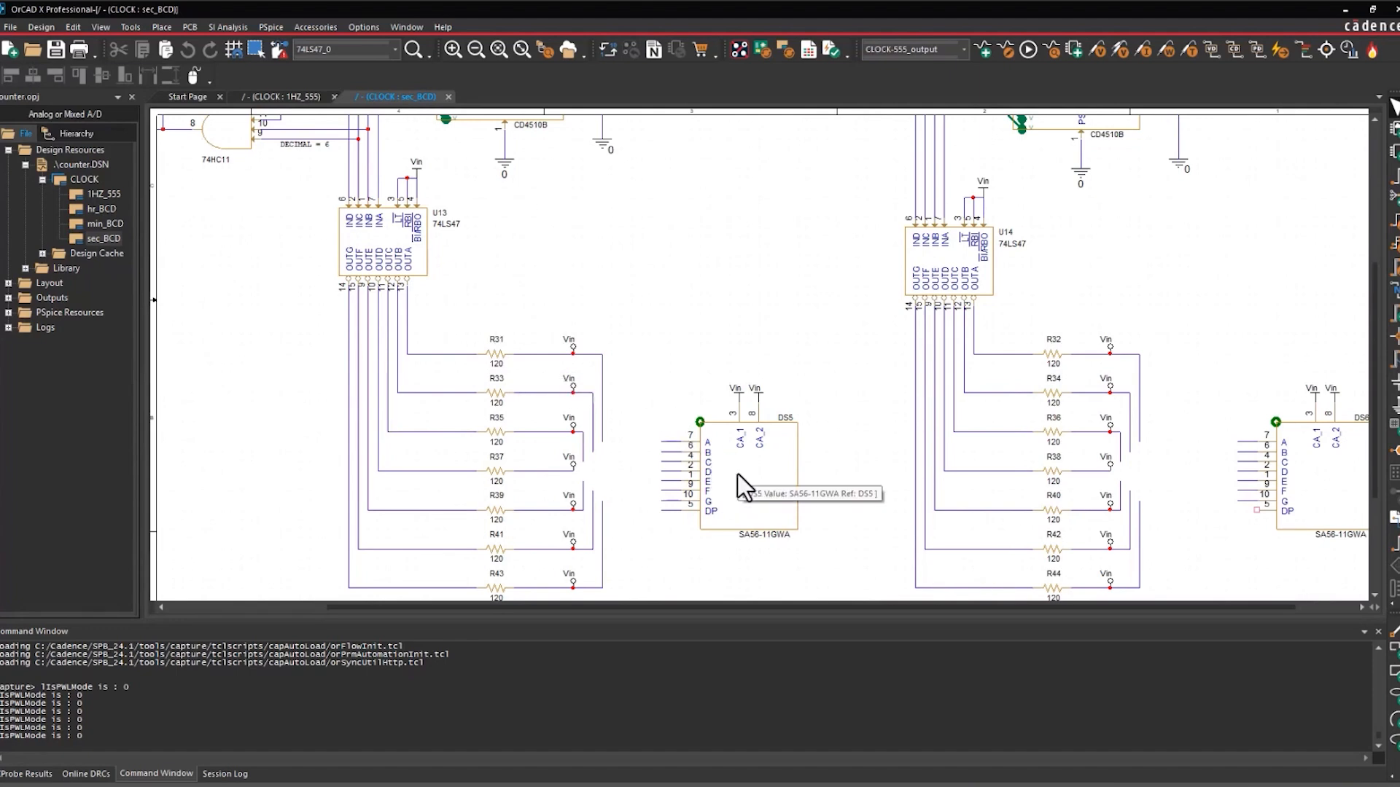
scroll(707, 313, "up", 3)
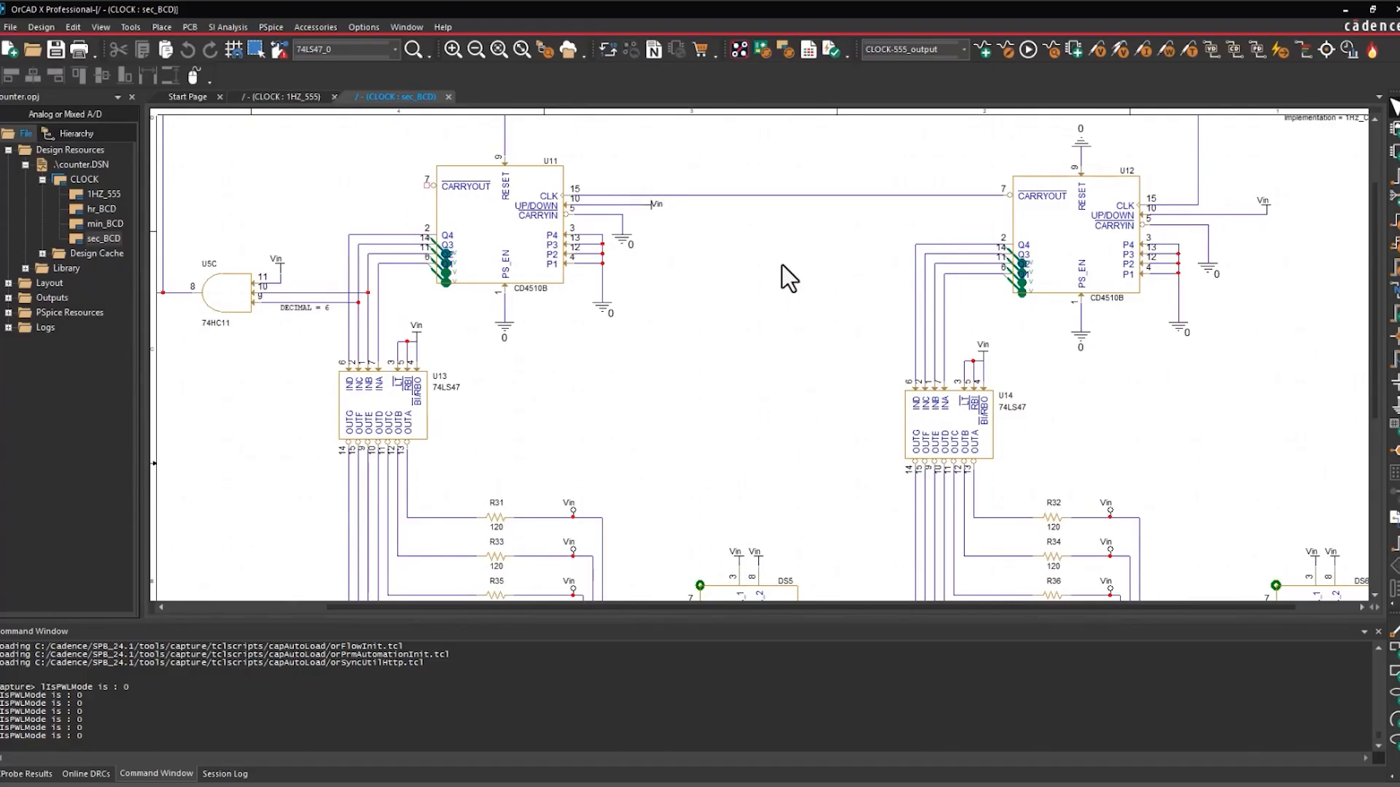
scroll(782, 264, "down", 1, "ctrl")
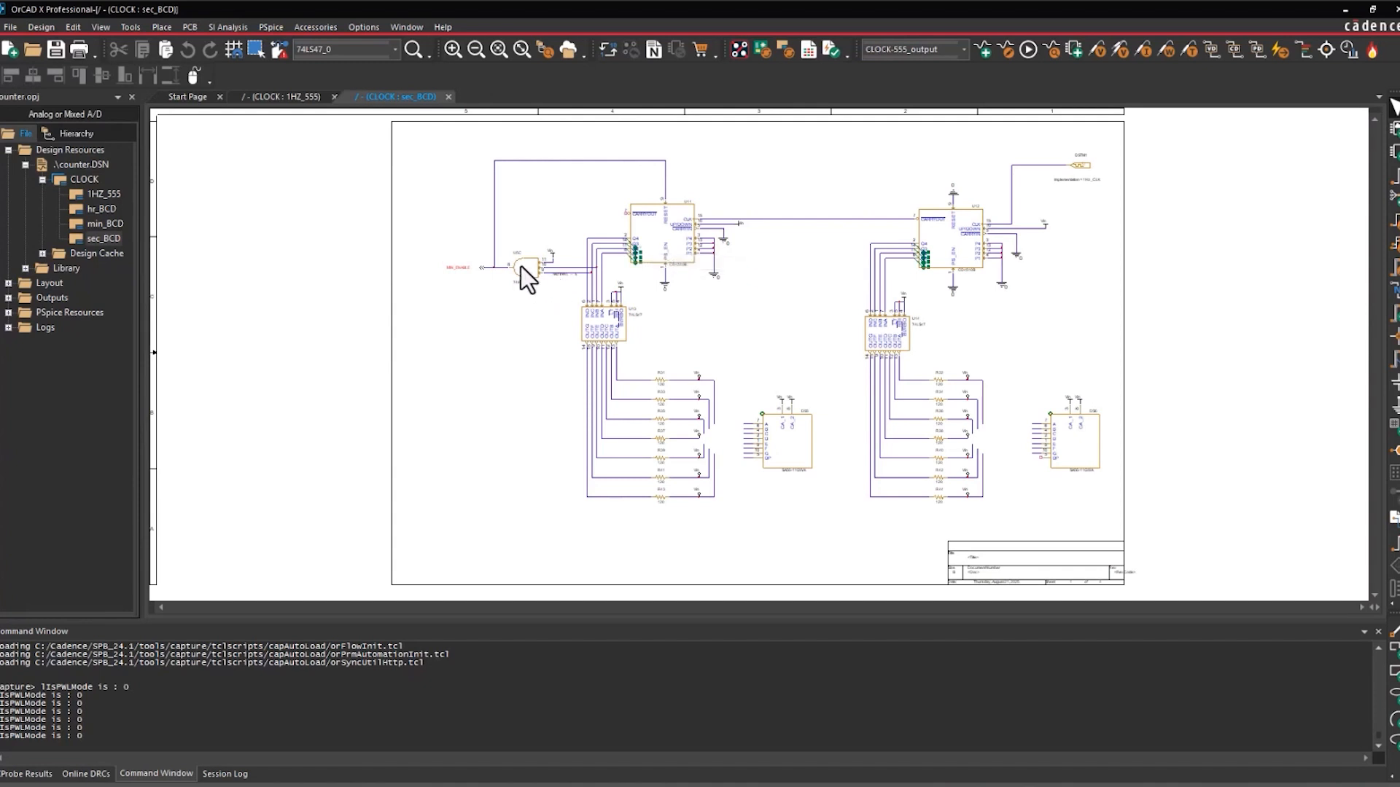
left_click(514, 343)
scroll(853, 244, "up", 2, "ctrl")
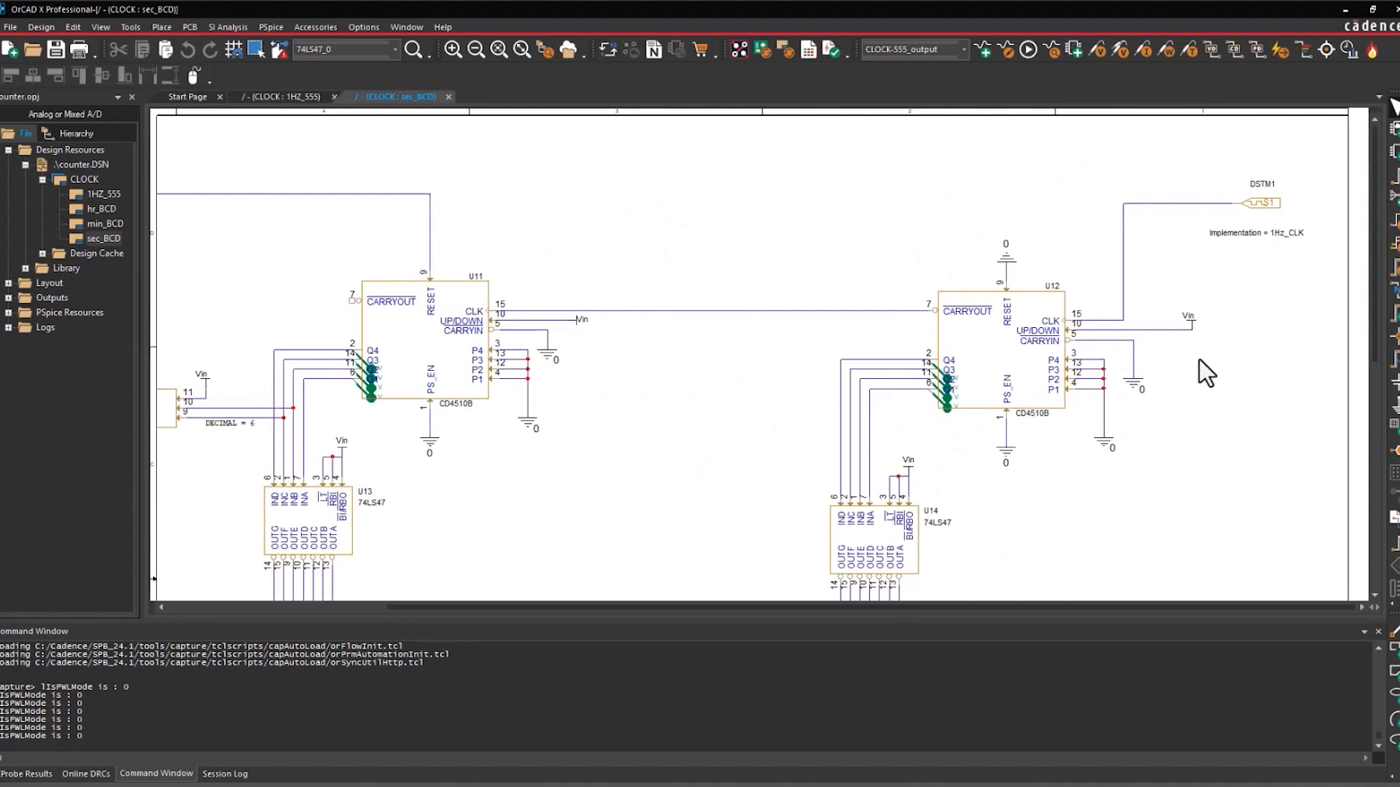
Step: Set up the 555_output simulation profile as a time-domain transient analysis with a run time of 70 seconds
left_click(1005, 49)
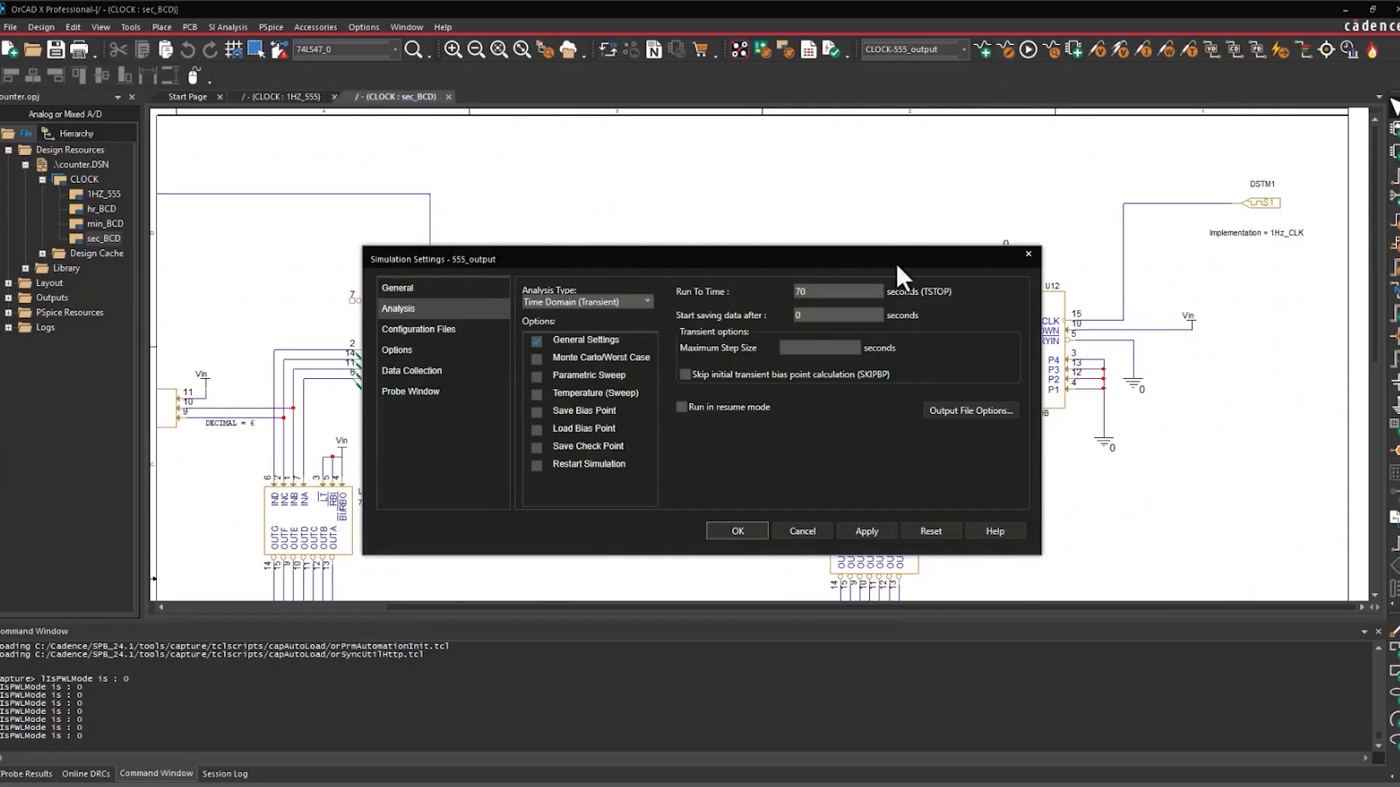
left_click_drag(895, 261, 959, 186)
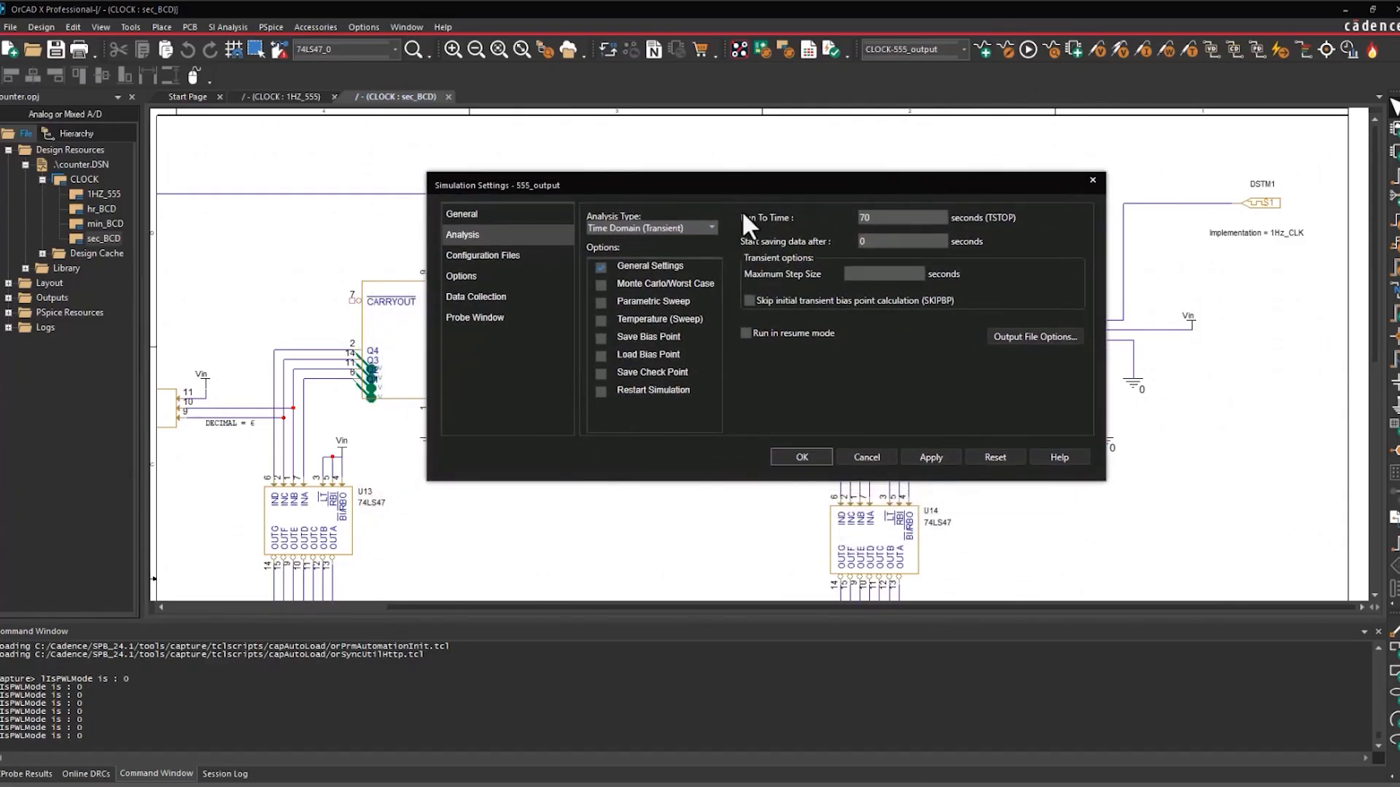
left_click(885, 217)
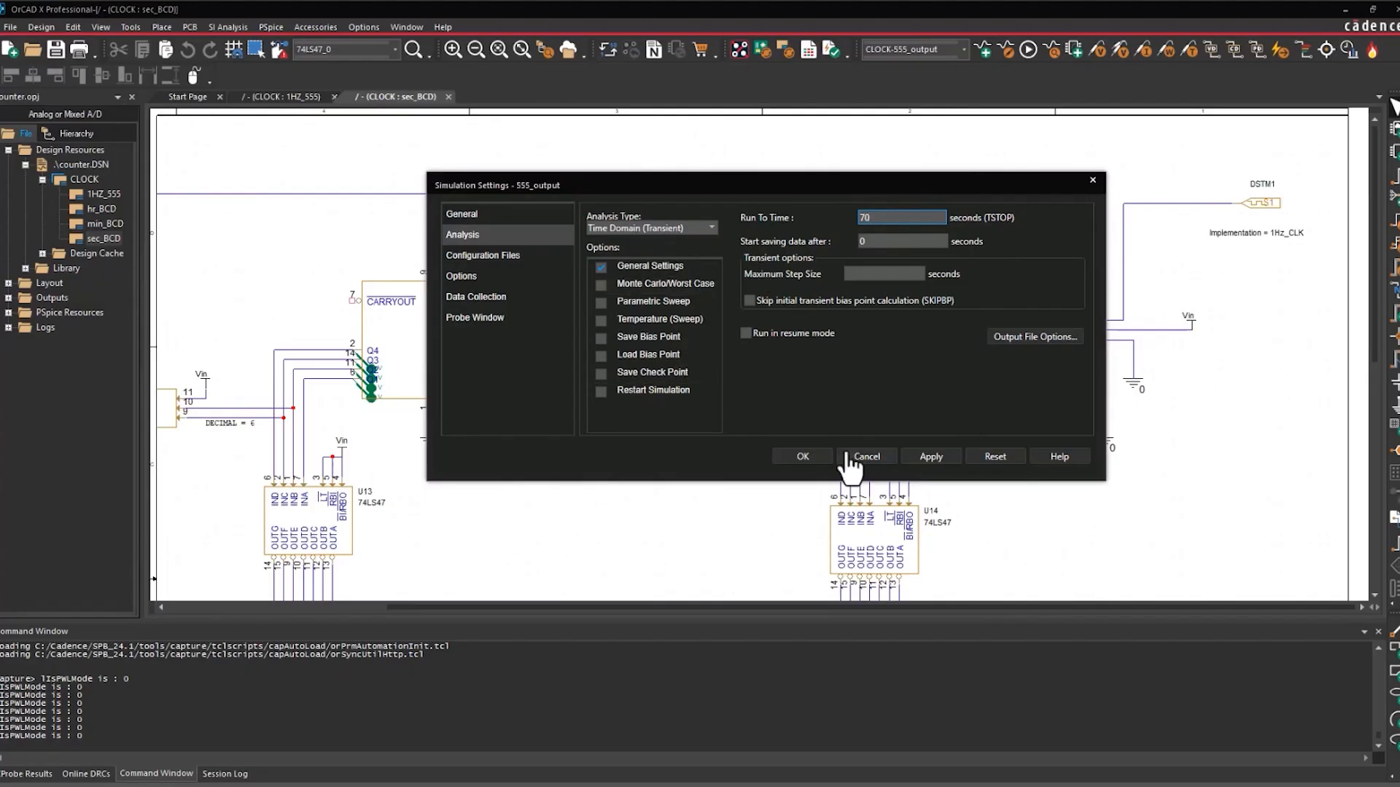
left_click(803, 456)
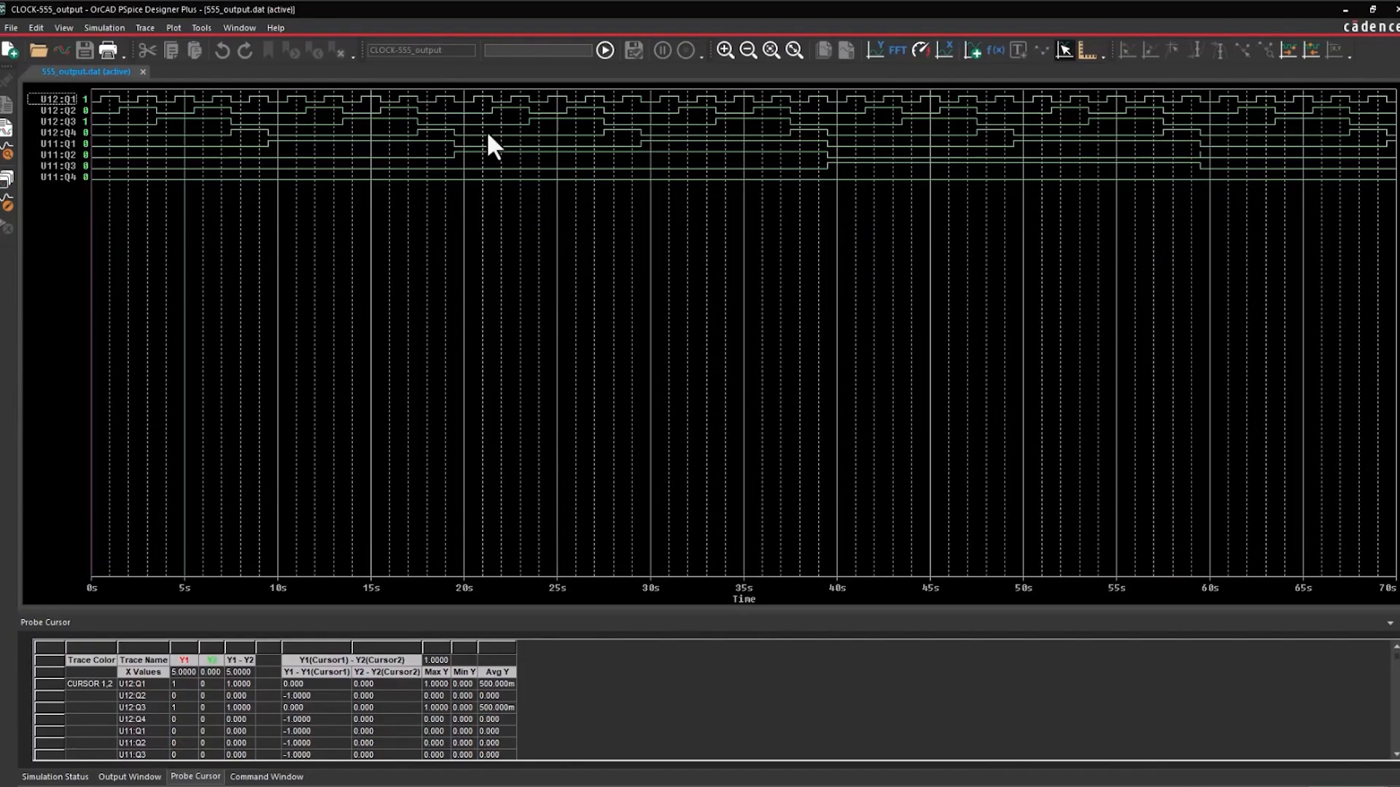
Step: Use the probe cursor to read the U11 and U12 counter outputs at about 10, 15 and 60 seconds
left_click(1064, 51)
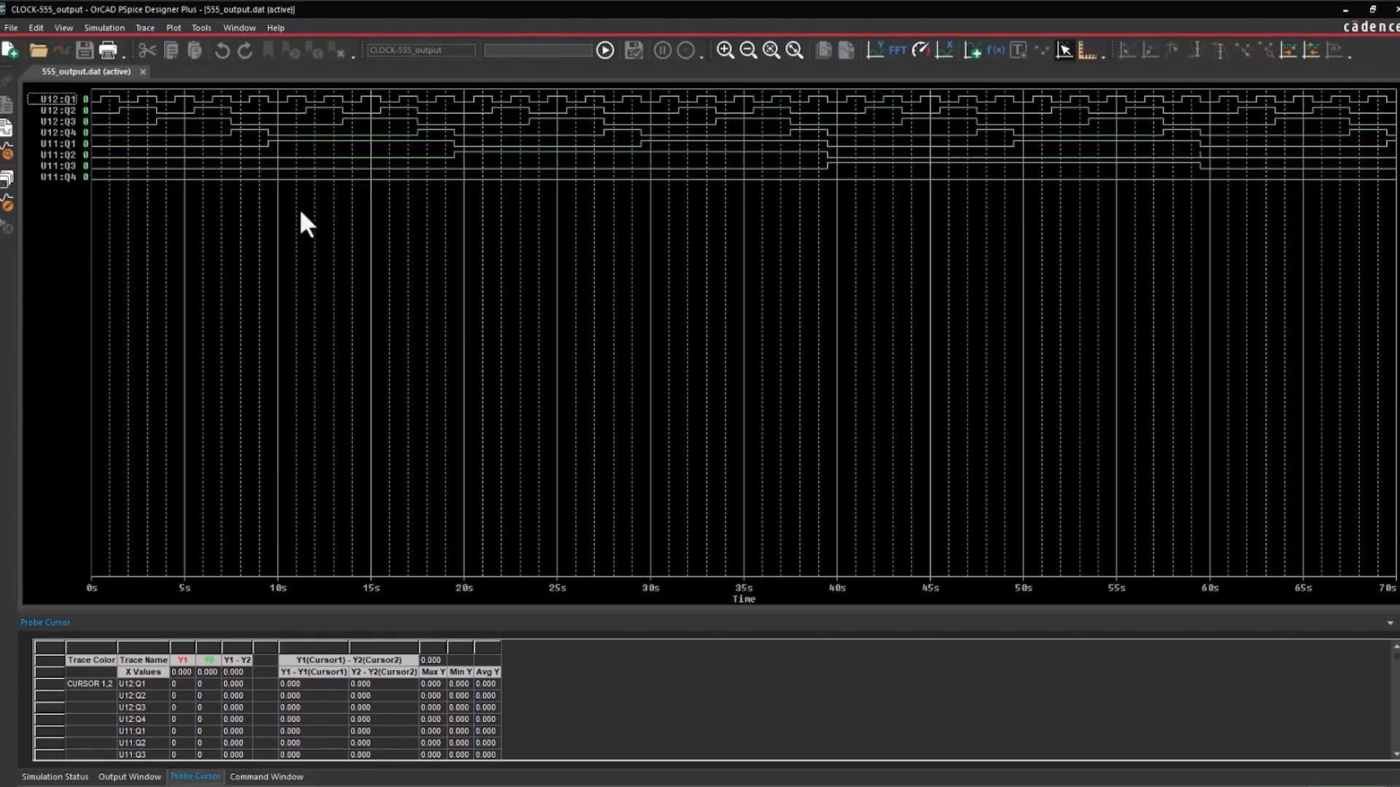
left_click(278, 217)
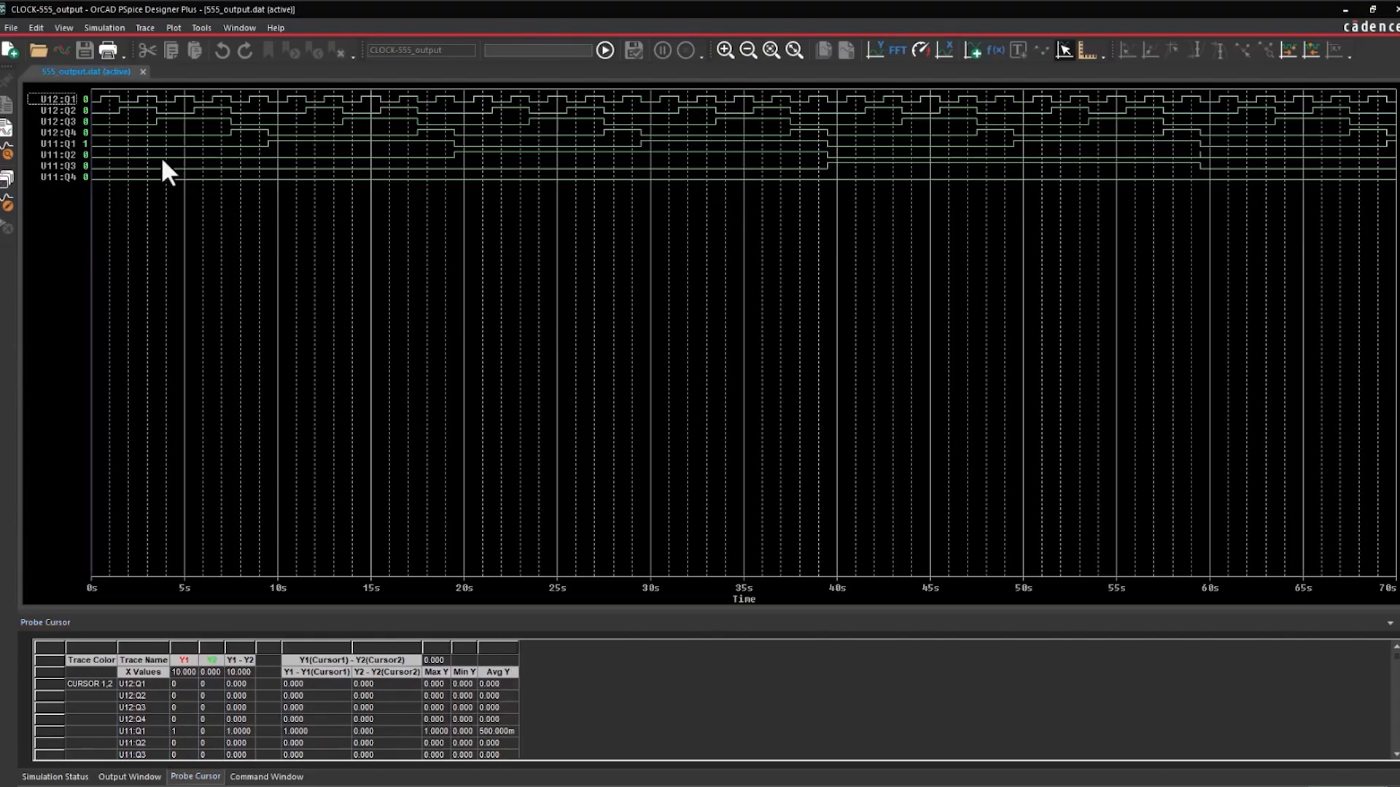
left_click(53, 142)
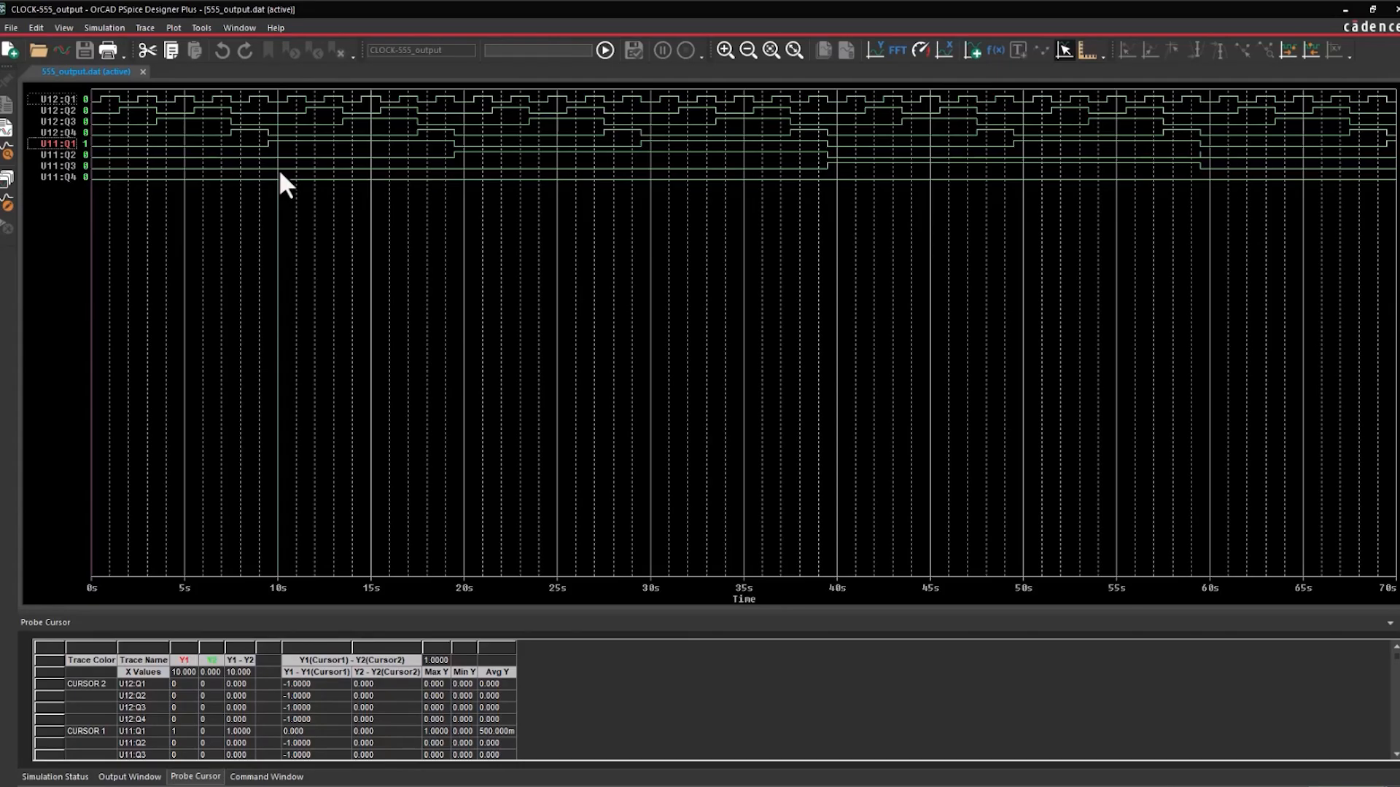
left_click_drag(280, 172, 371, 166)
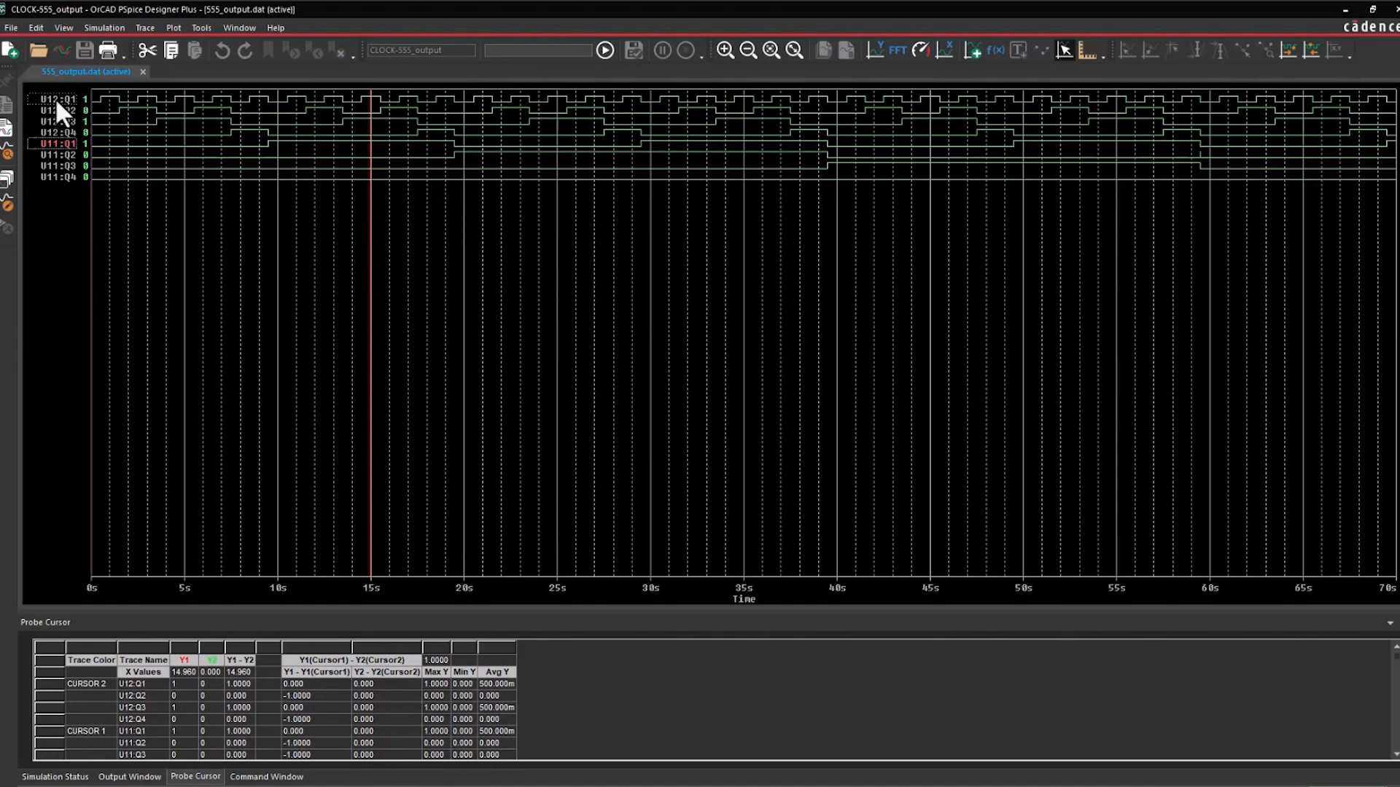
left_click_drag(576, 237, 1210, 269)
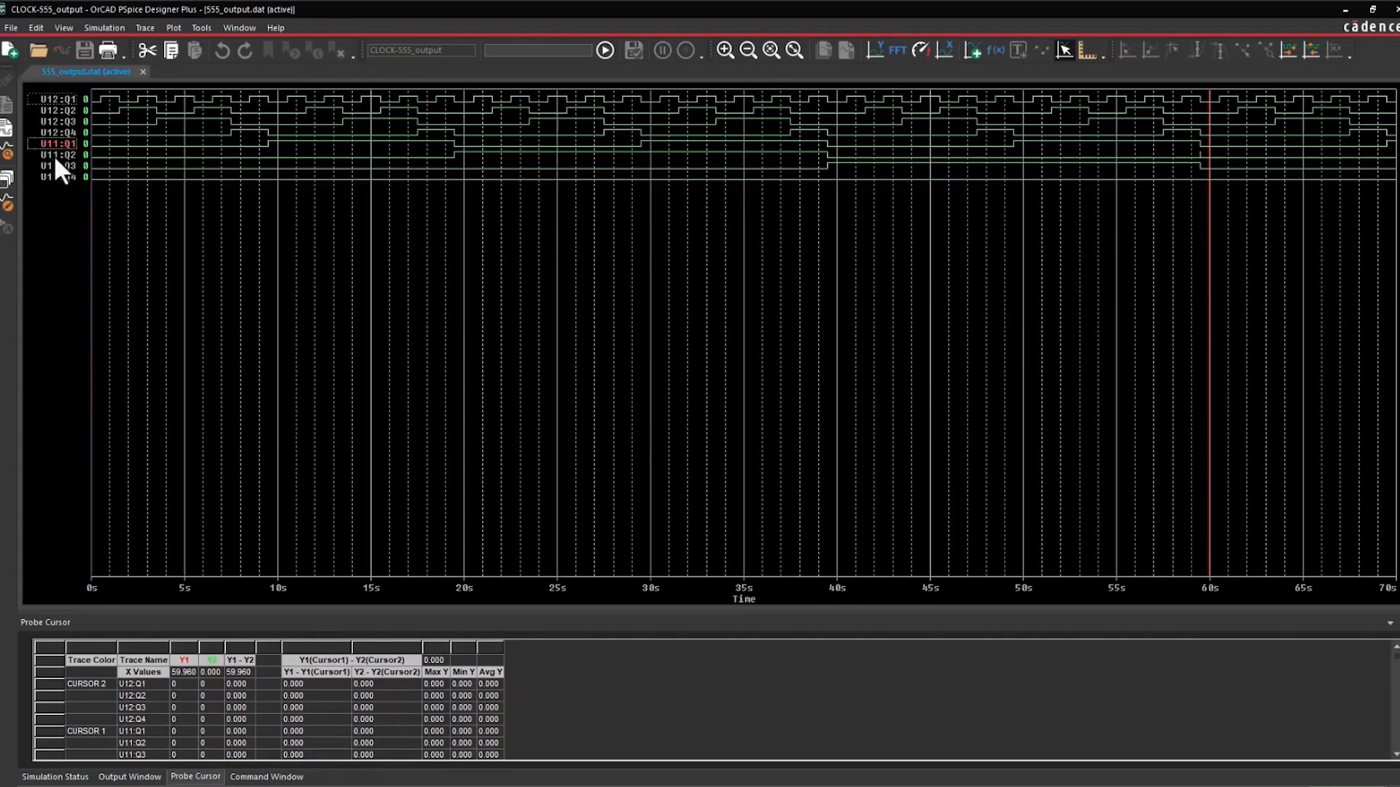
Step: Switch to the clock project in OrCAD and review its min_BCD, hr_BCD and 1HZ_555 pages, including connectors J1 and J2
key("alt+Tab")
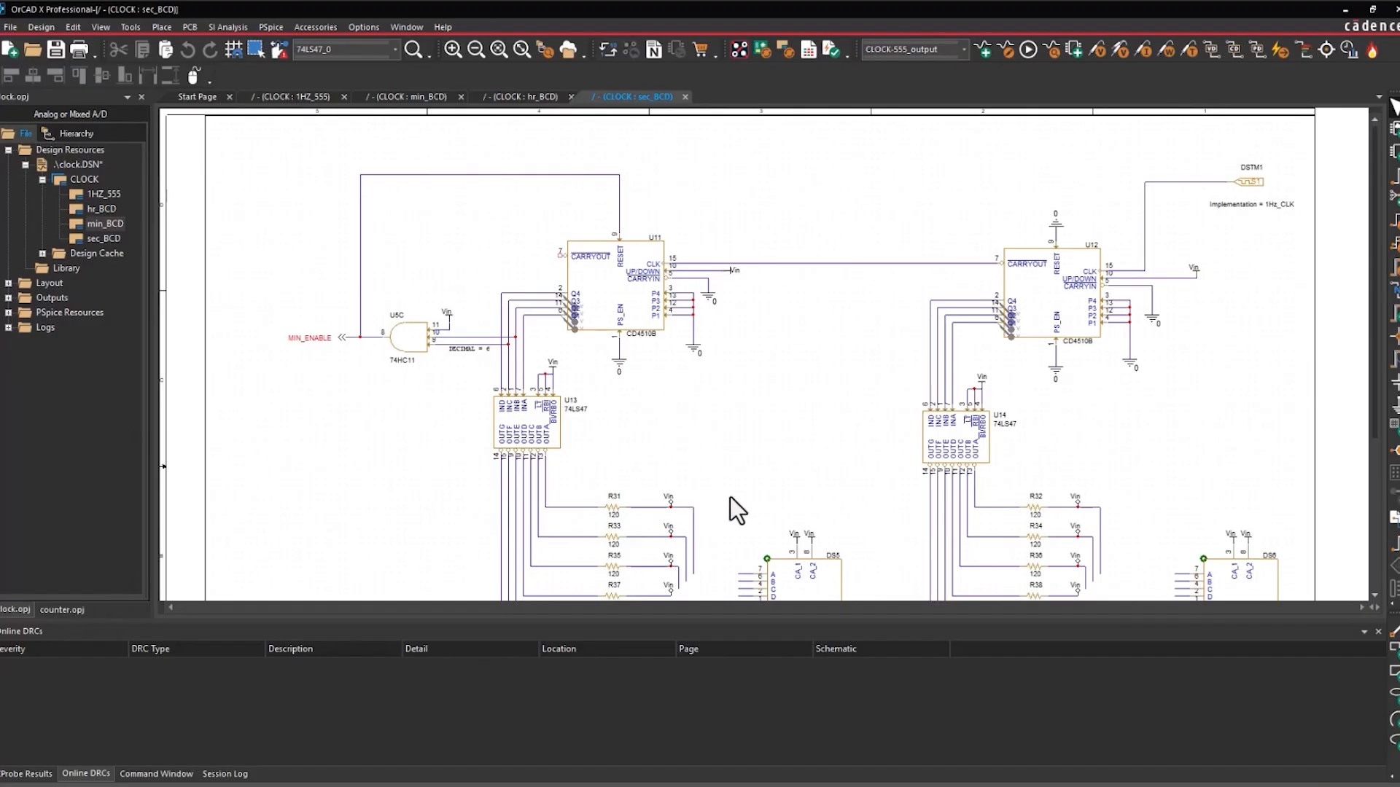
double_click(90, 221)
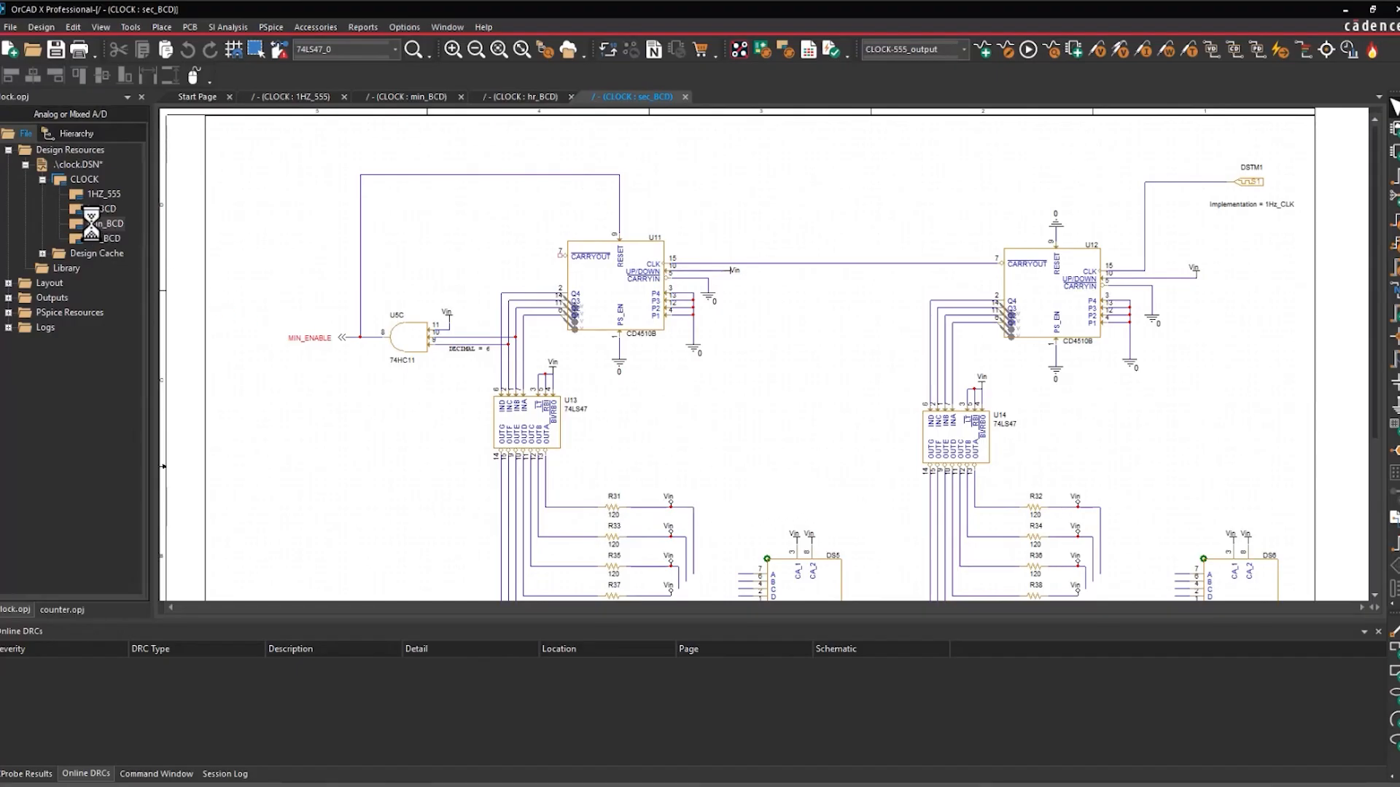
scroll(641, 239, "down", 3)
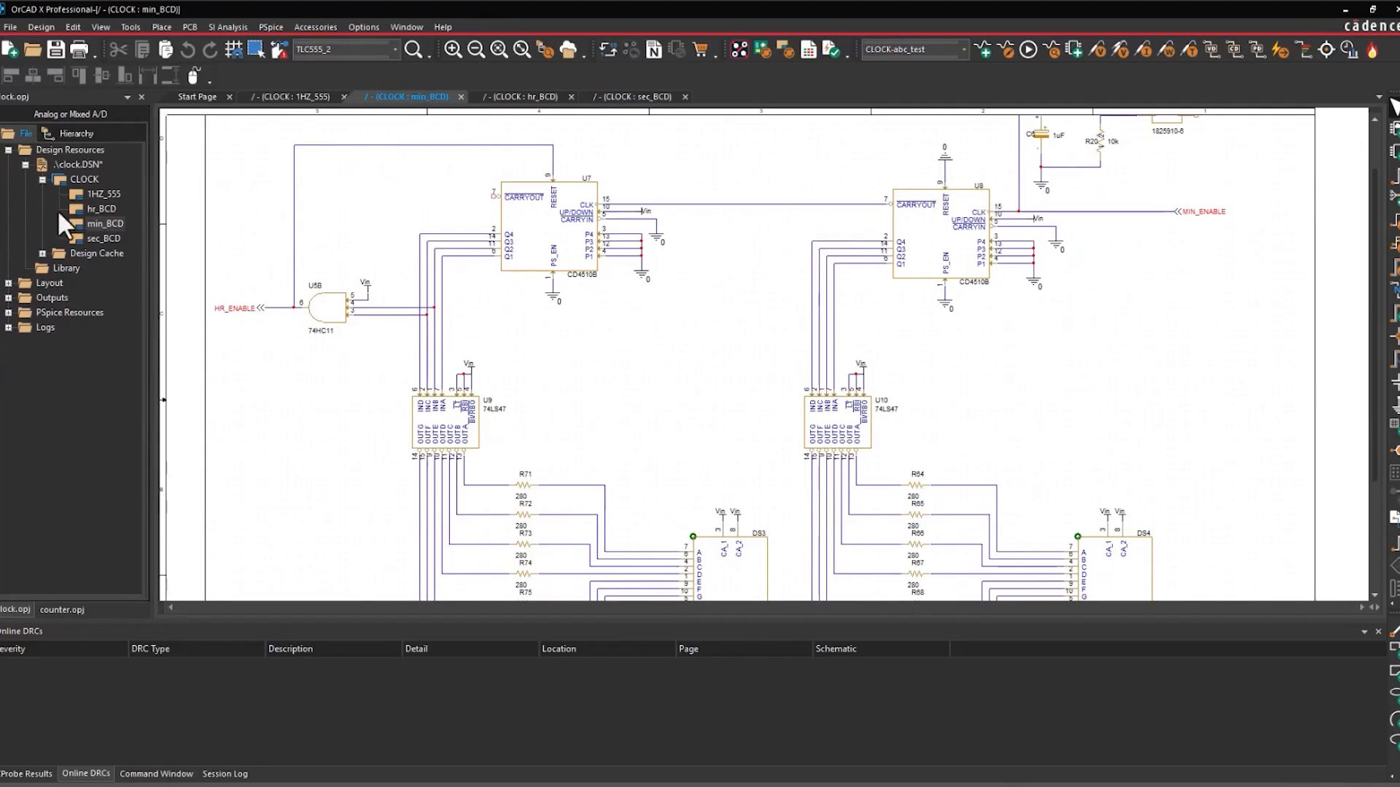
double_click(97, 209)
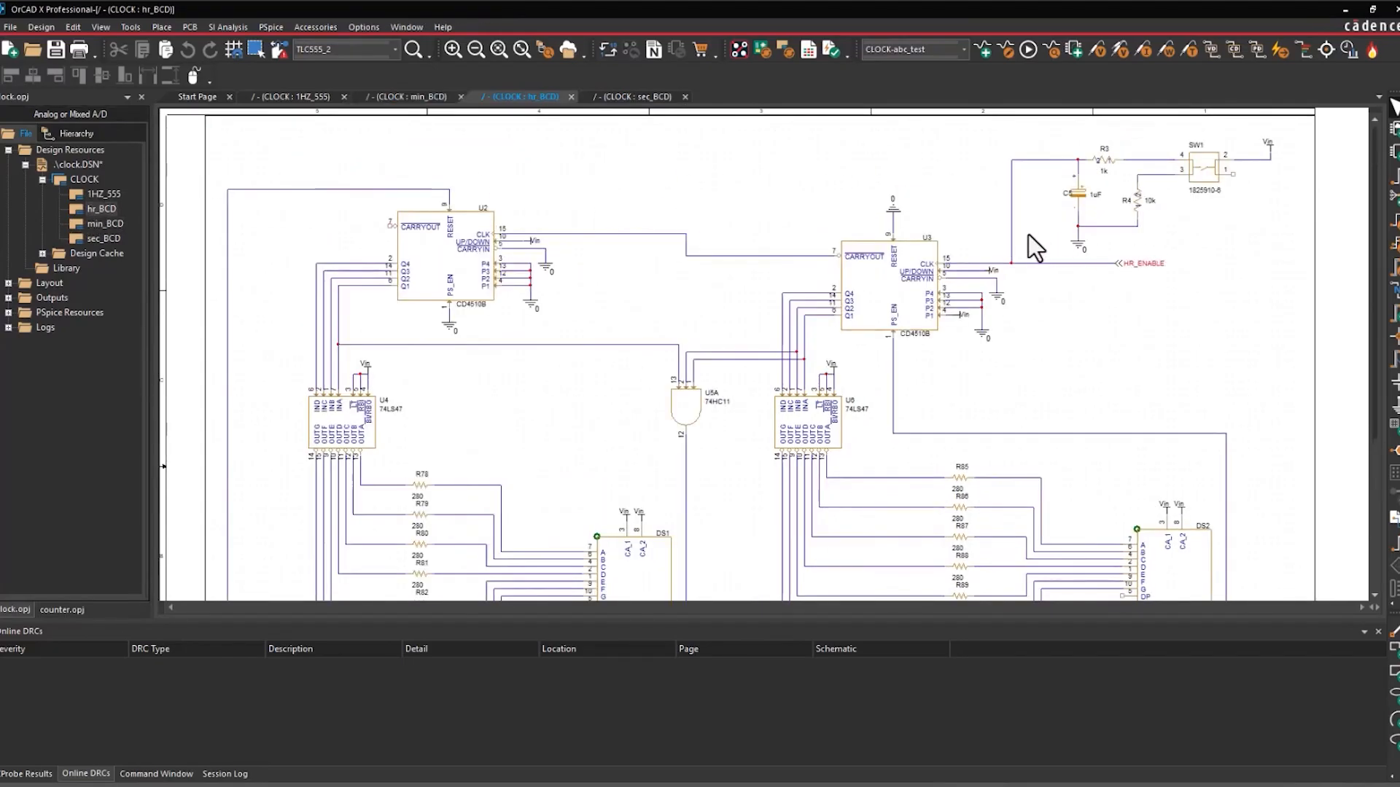
double_click(91, 193)
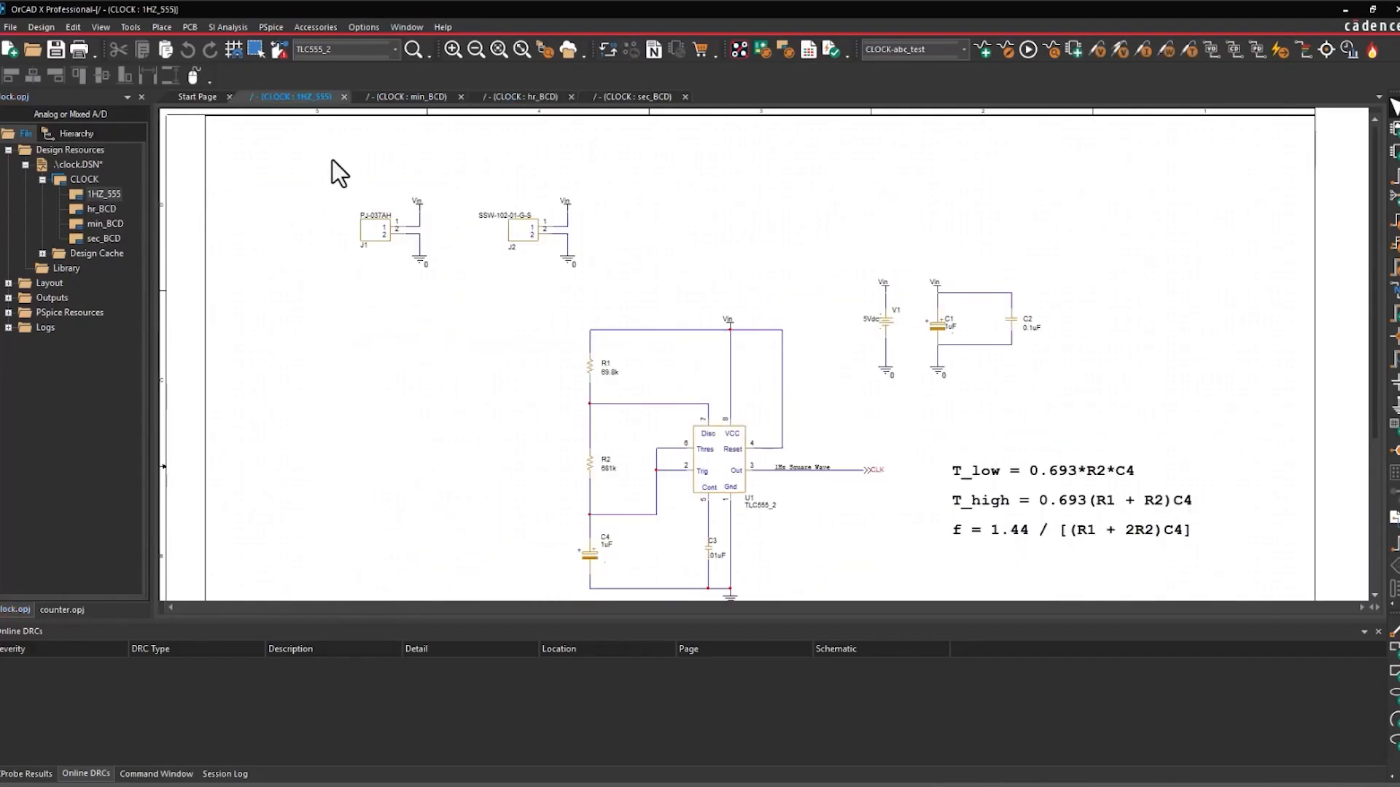
left_click_drag(325, 163, 581, 251)
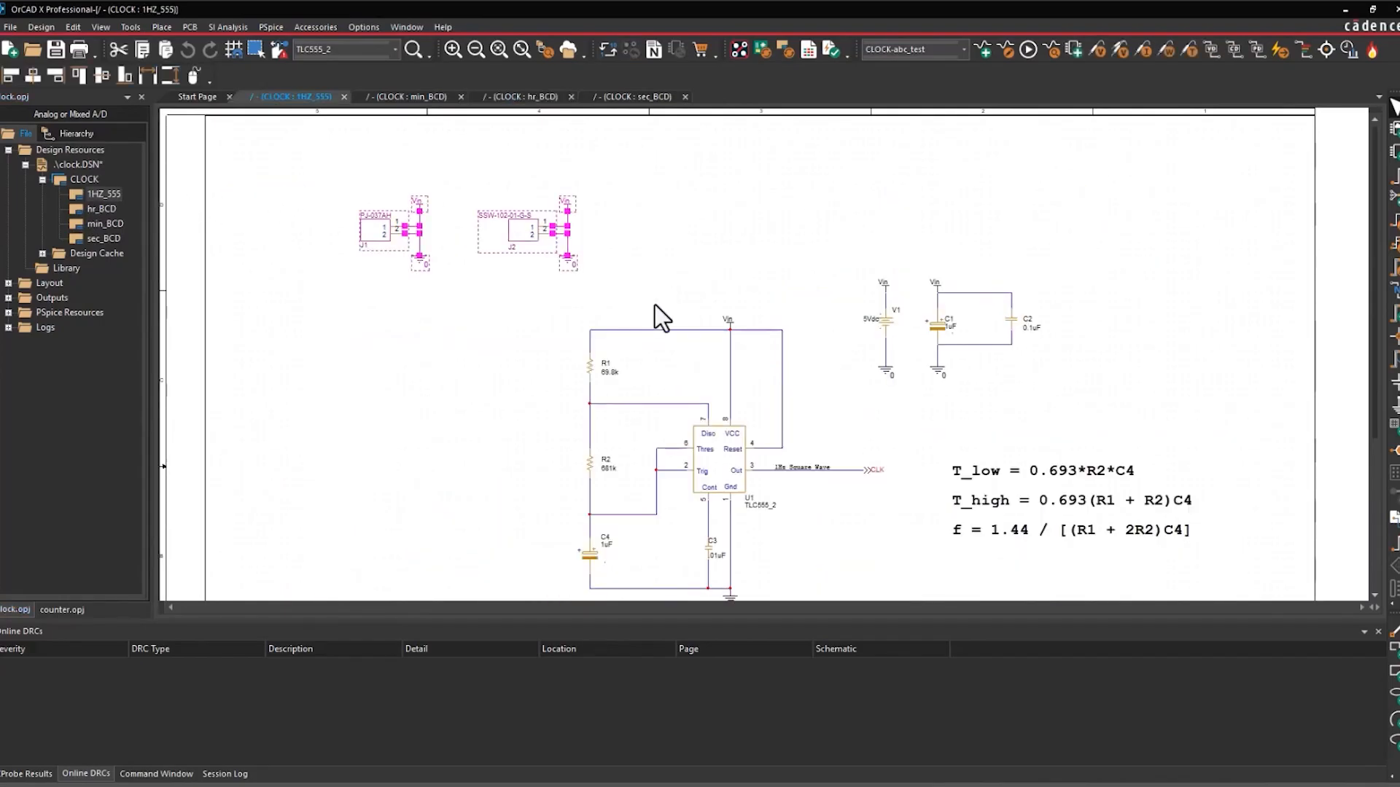
left_click(659, 301)
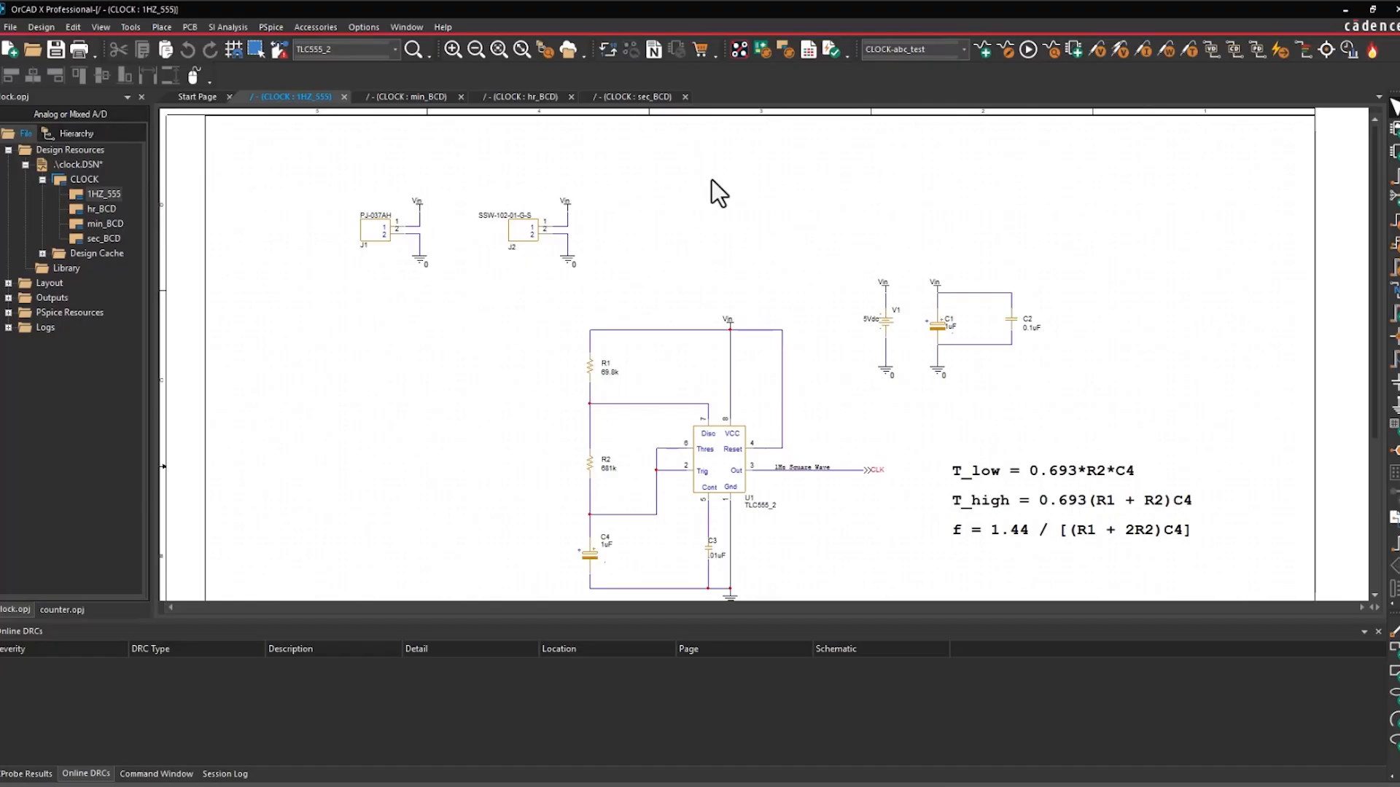
Step: Browse the Component Explorer's PSpice and SamacSys sources and the IC category of My Workspace
left_click(1394, 131)
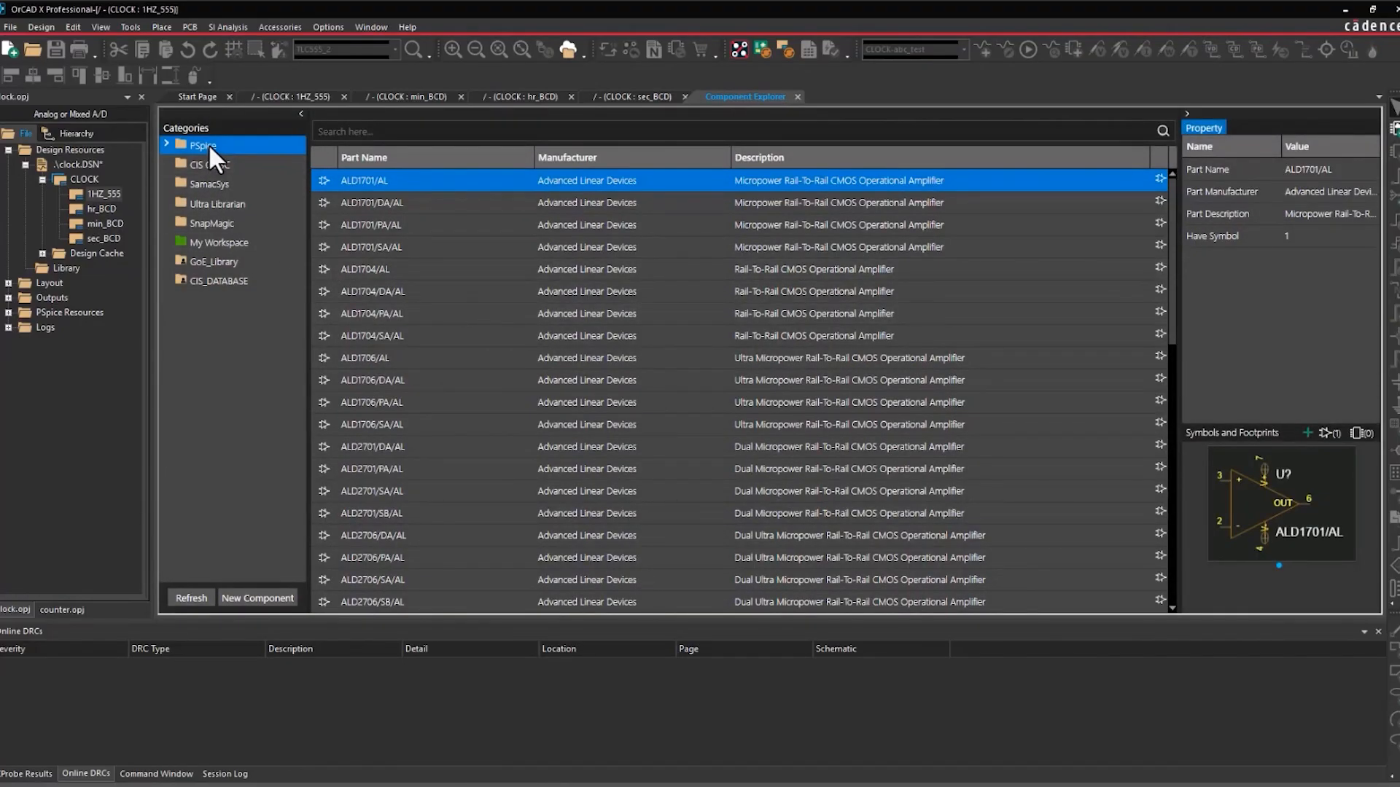
left_click(252, 184)
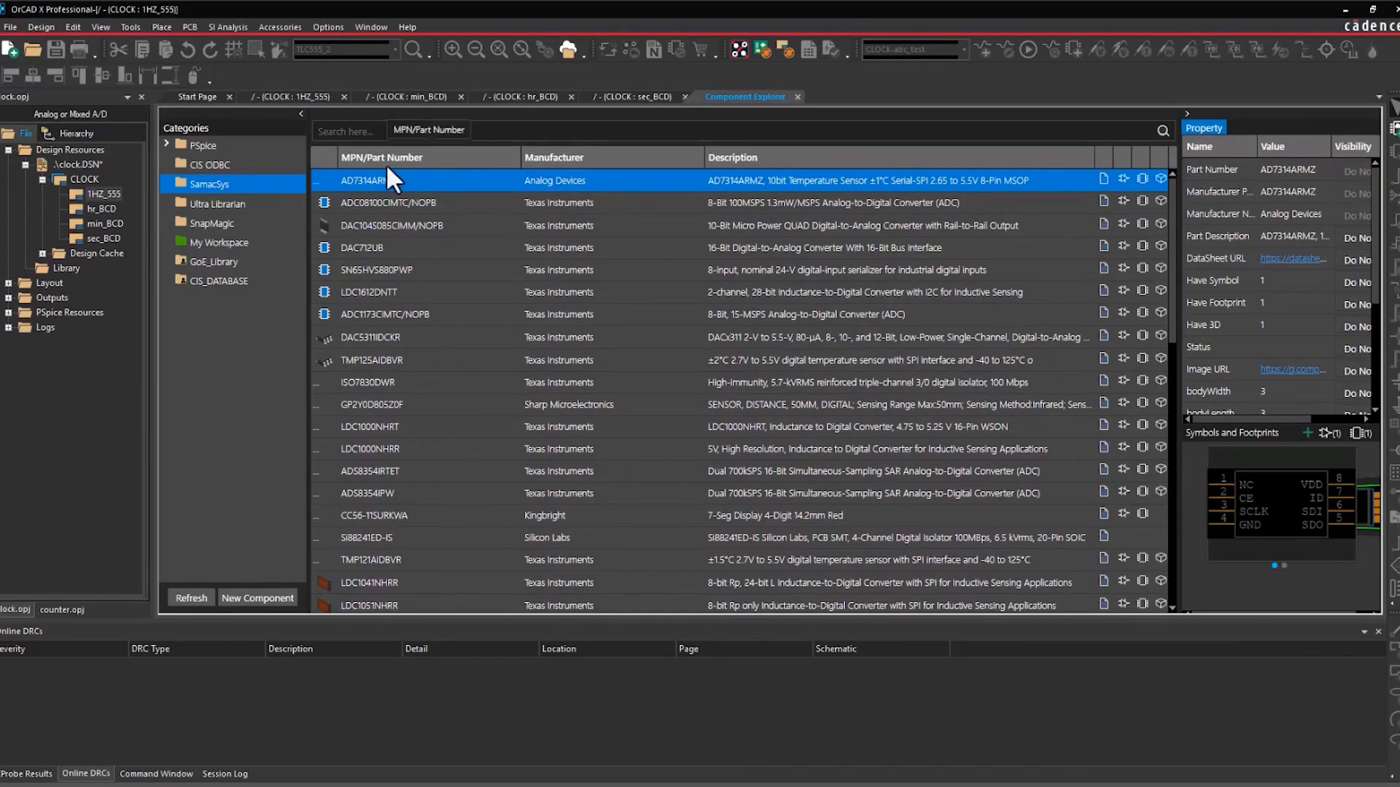
left_click(229, 242)
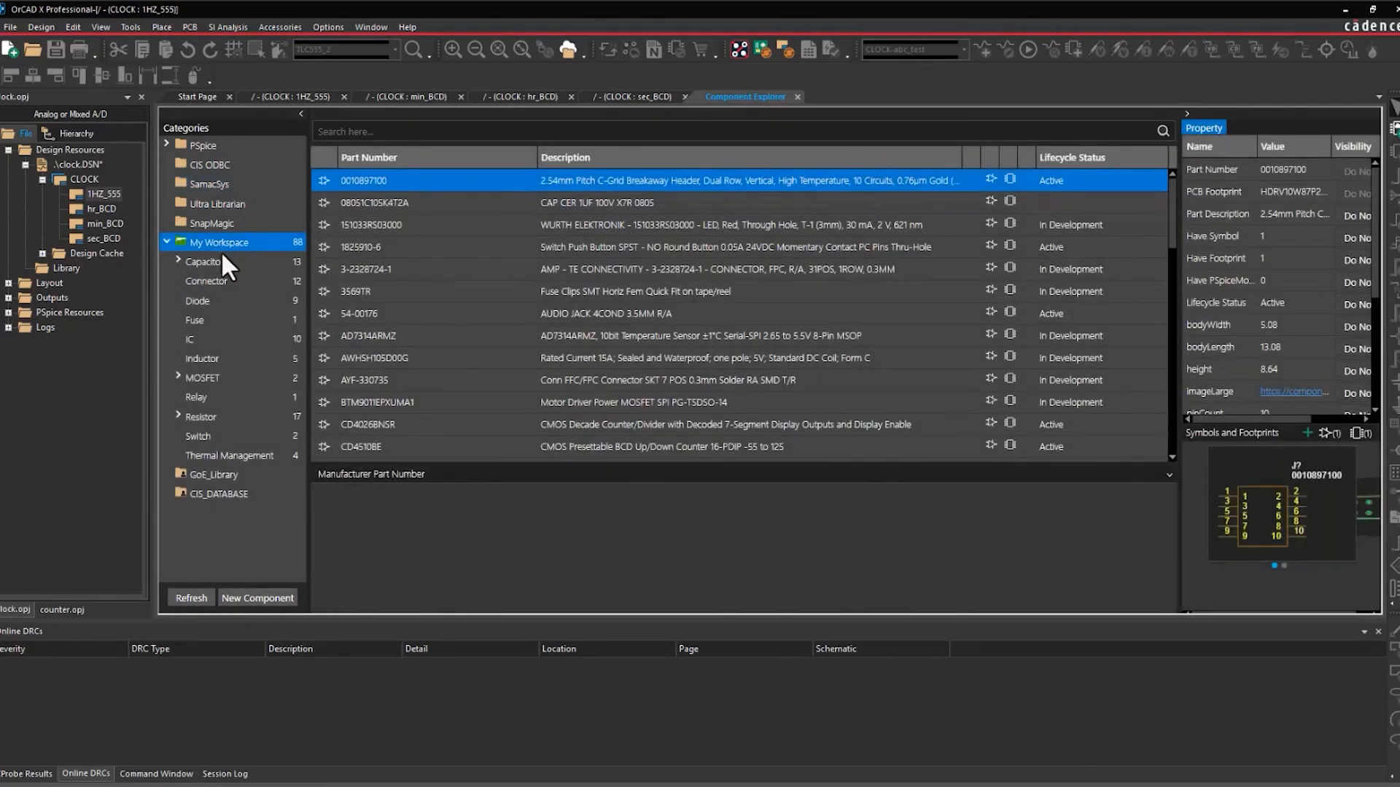
left_click(229, 340)
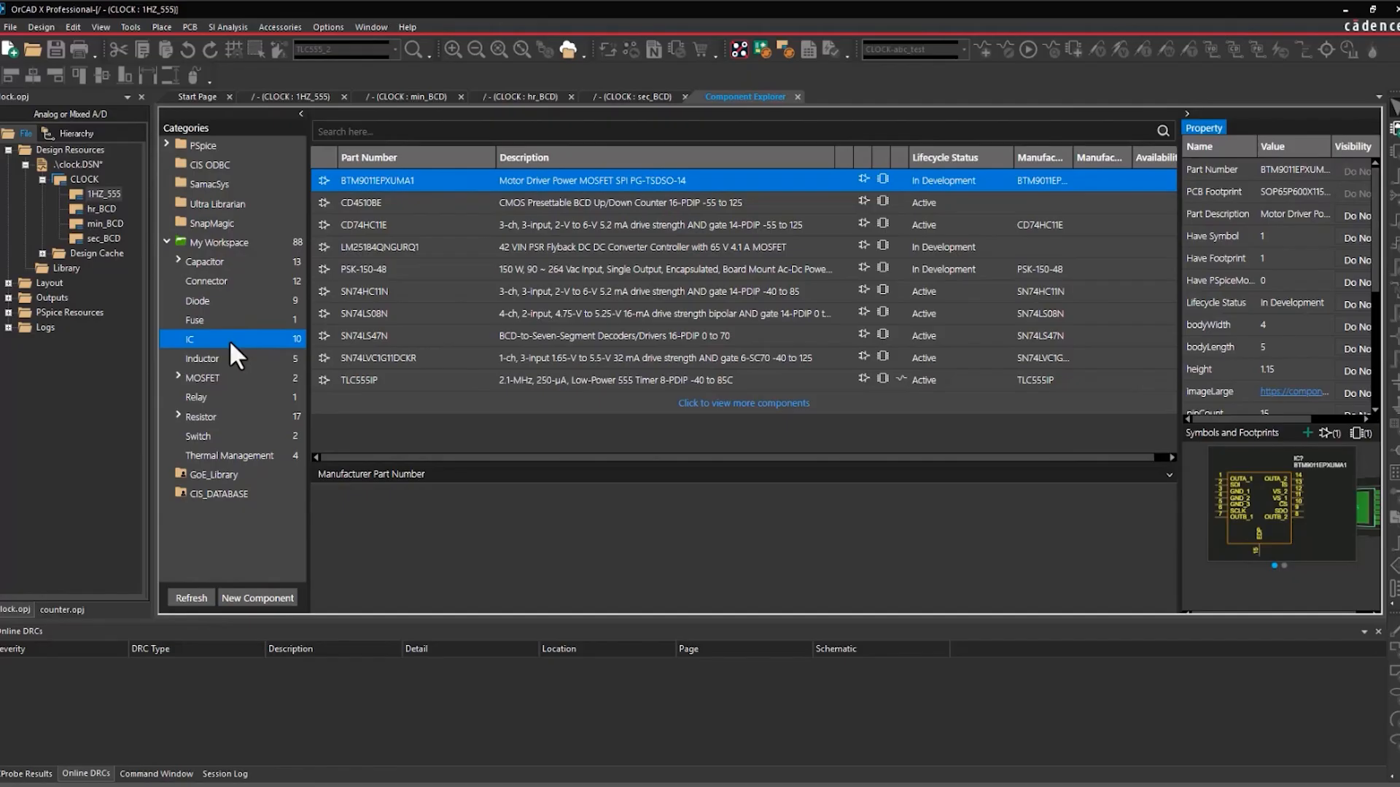
Step: Open the TLC555IP component for editing, review its properties, models, MPN and lifecycle options, and close it without saving
left_click(602, 380)
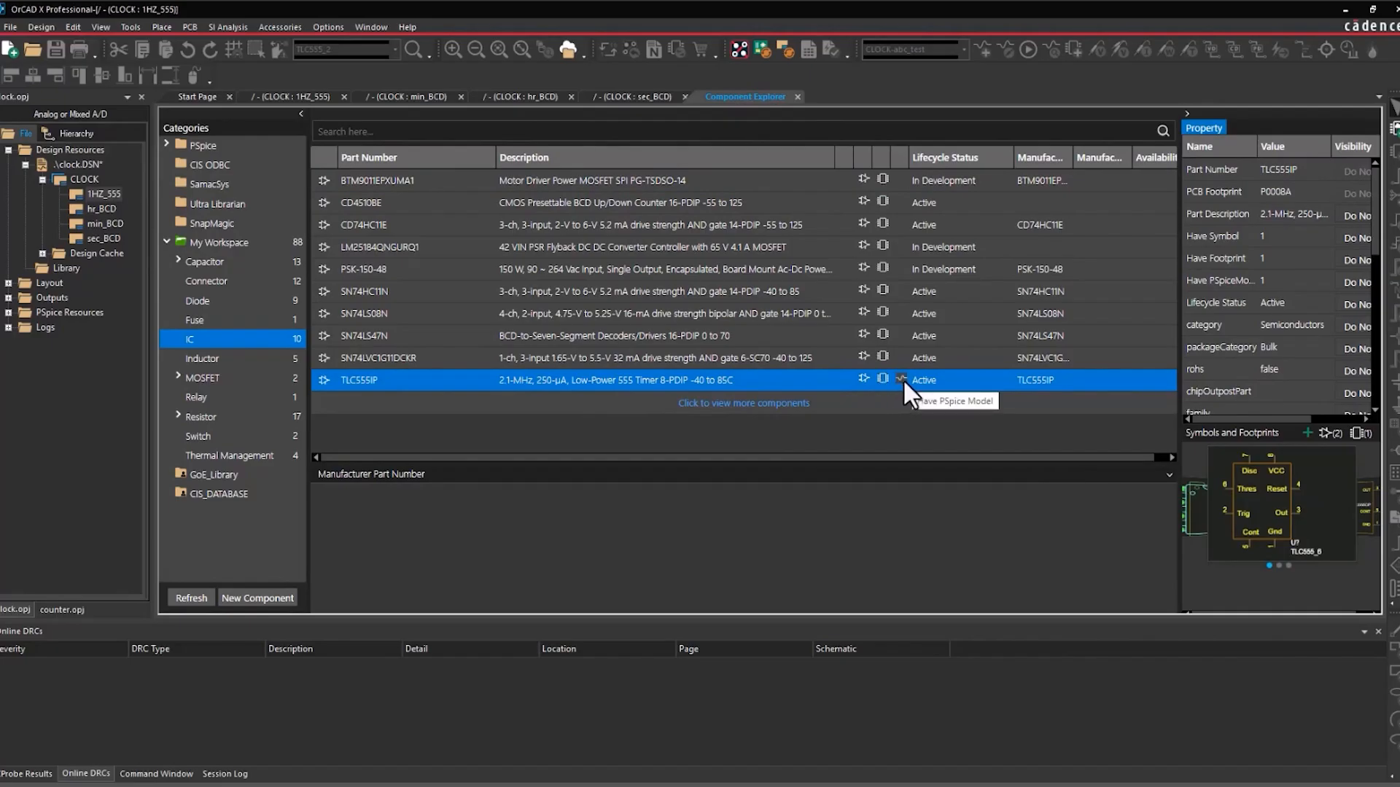
right_click(581, 378)
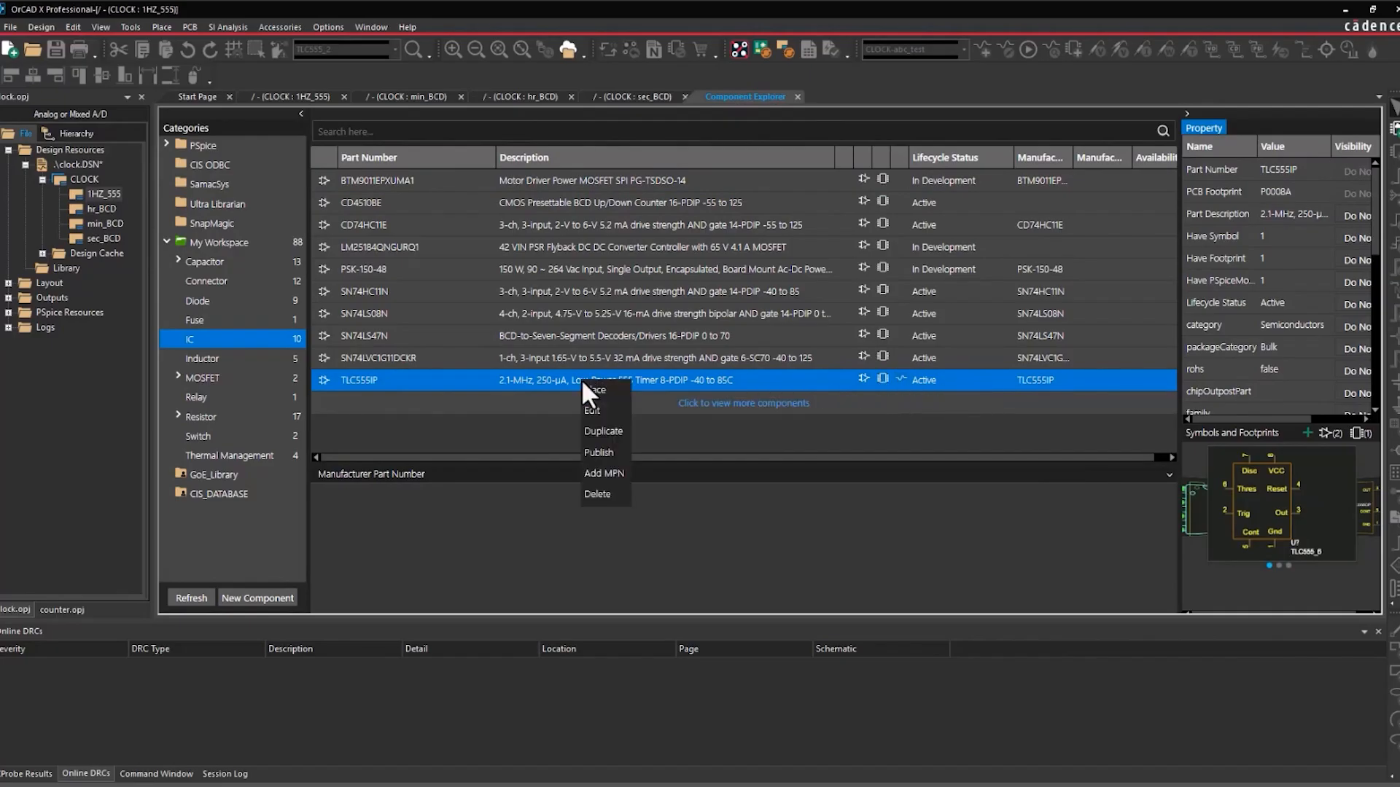
left_click(597, 409)
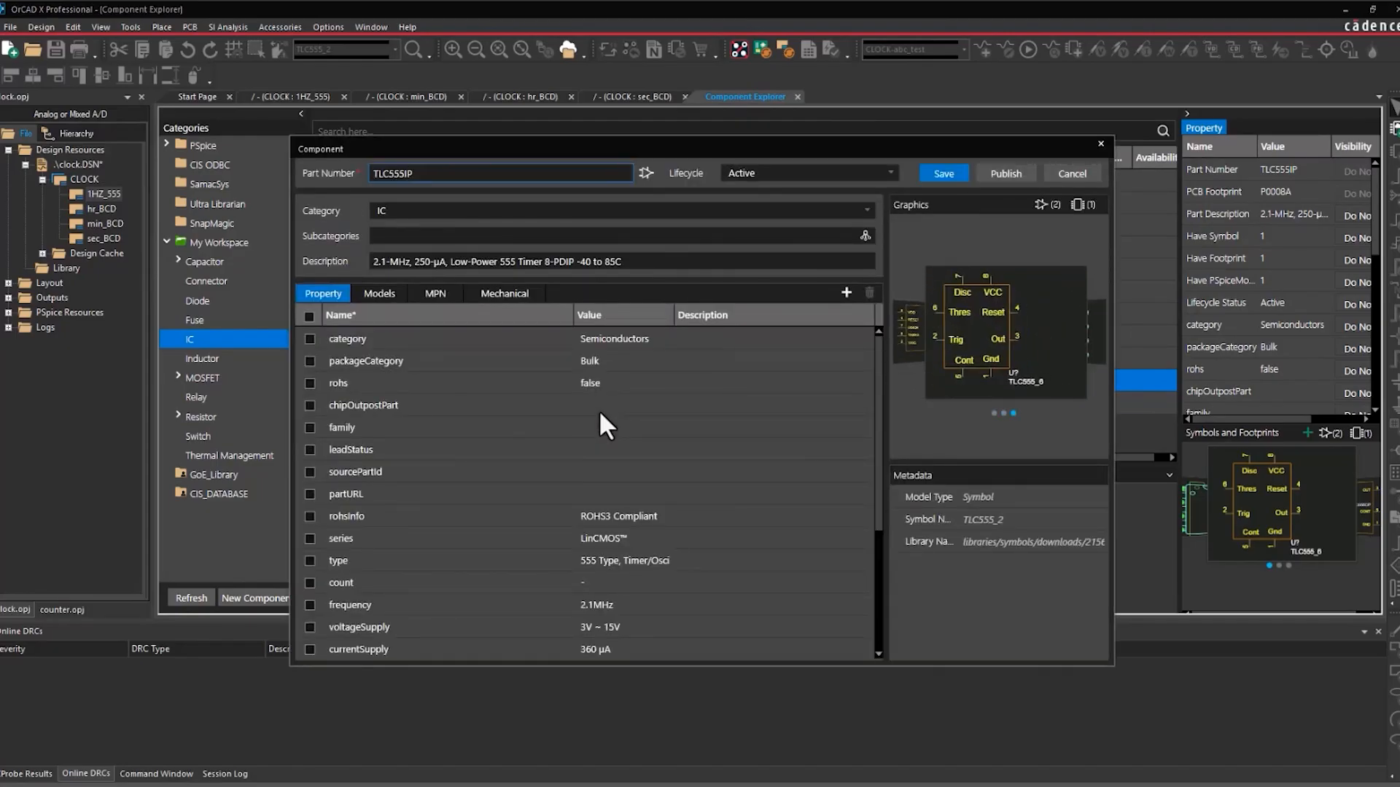
left_click(375, 295)
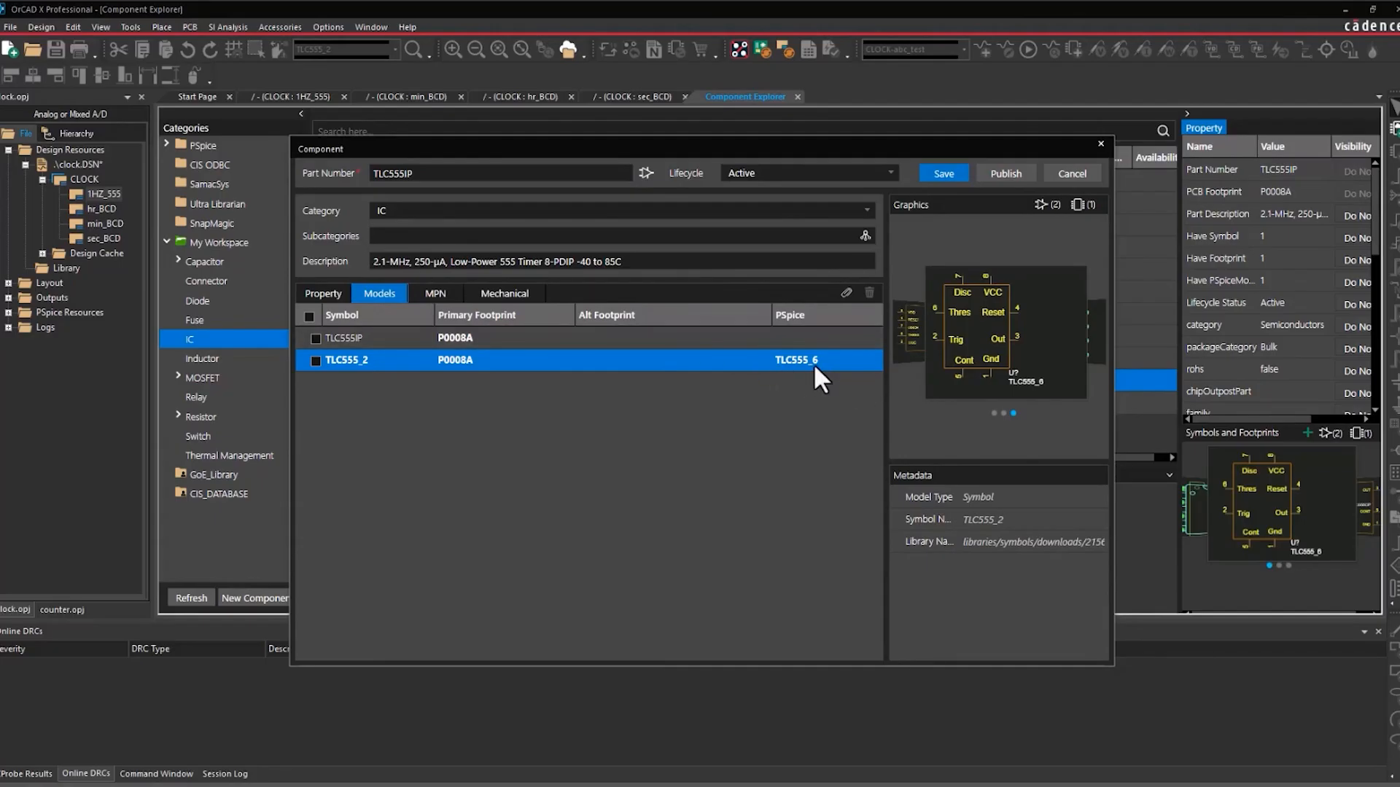
left_click(443, 296)
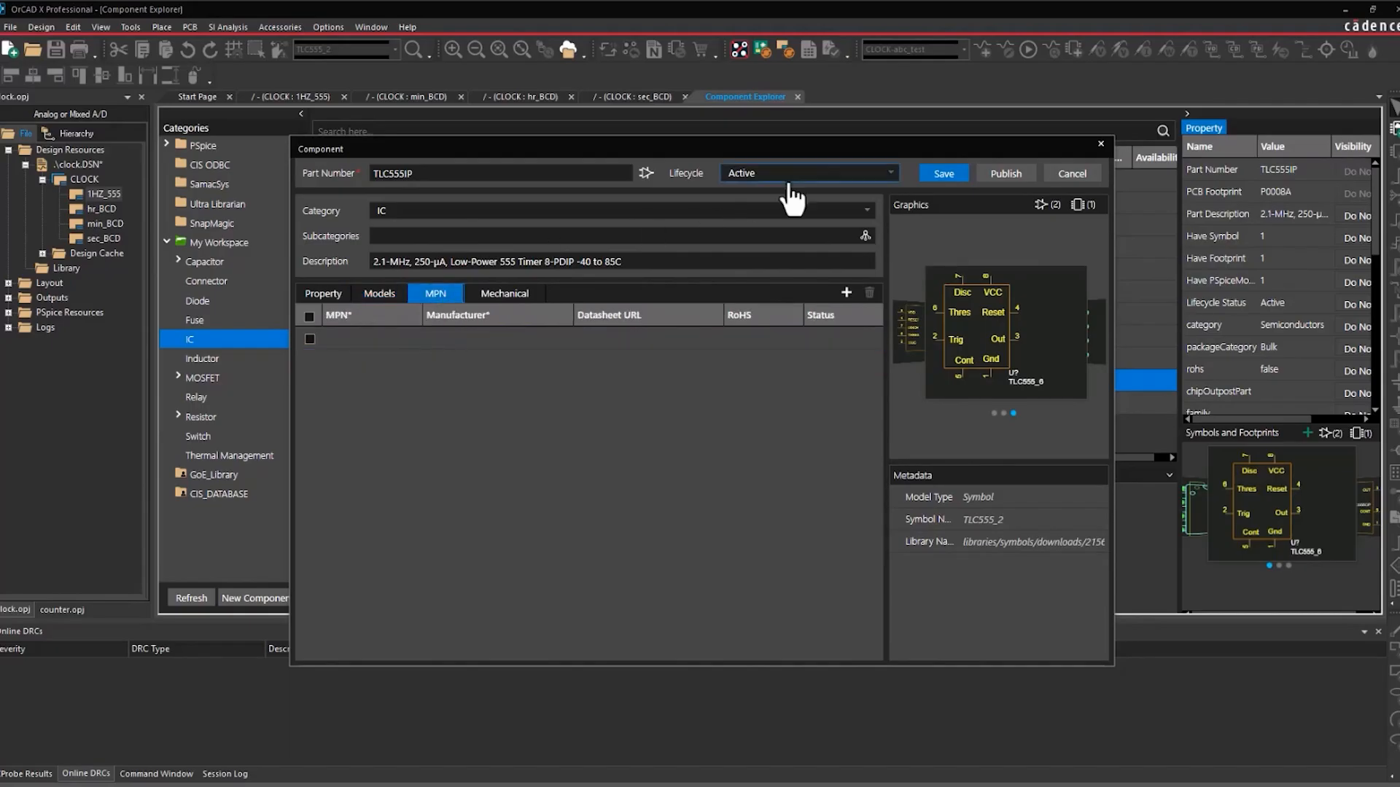
left_click(820, 175)
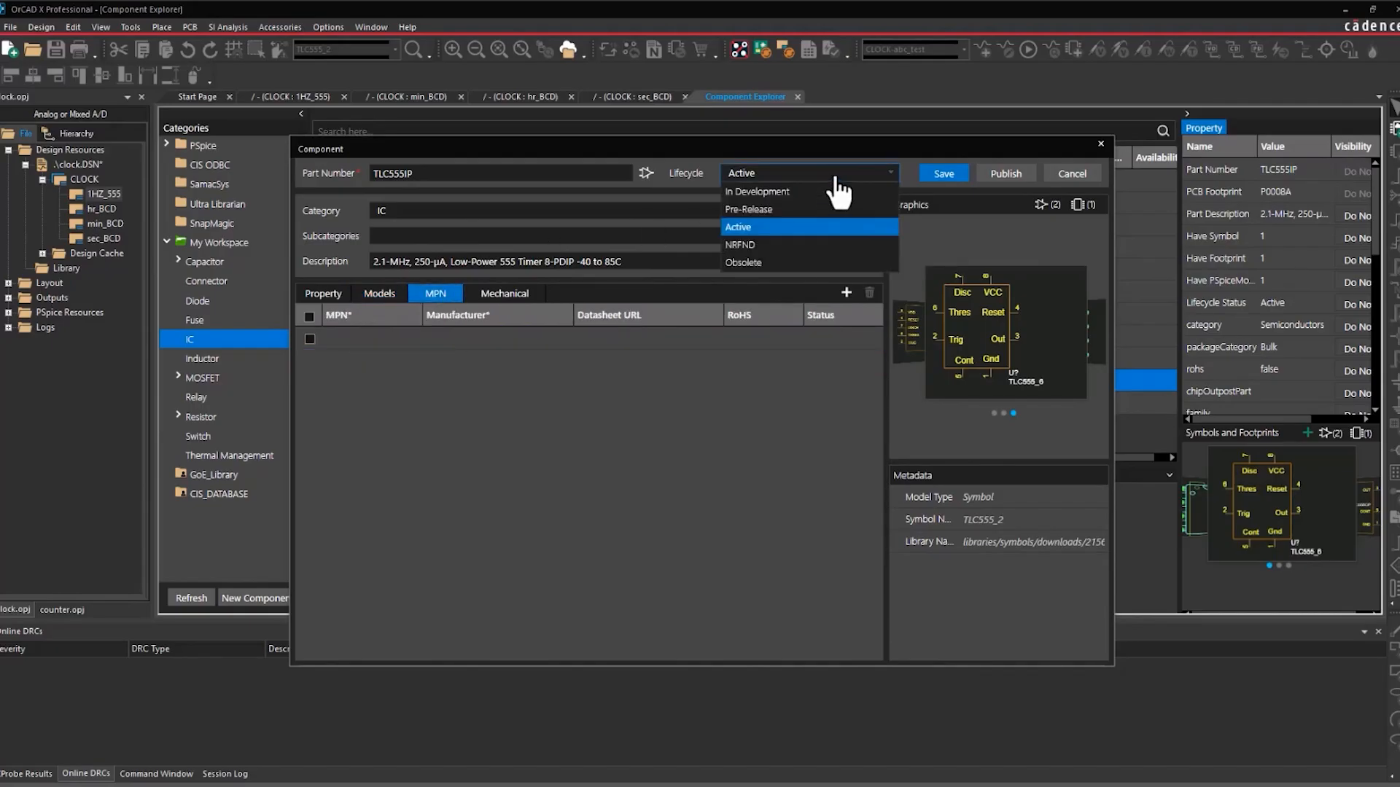
left_click(1072, 175)
left_click(722, 438)
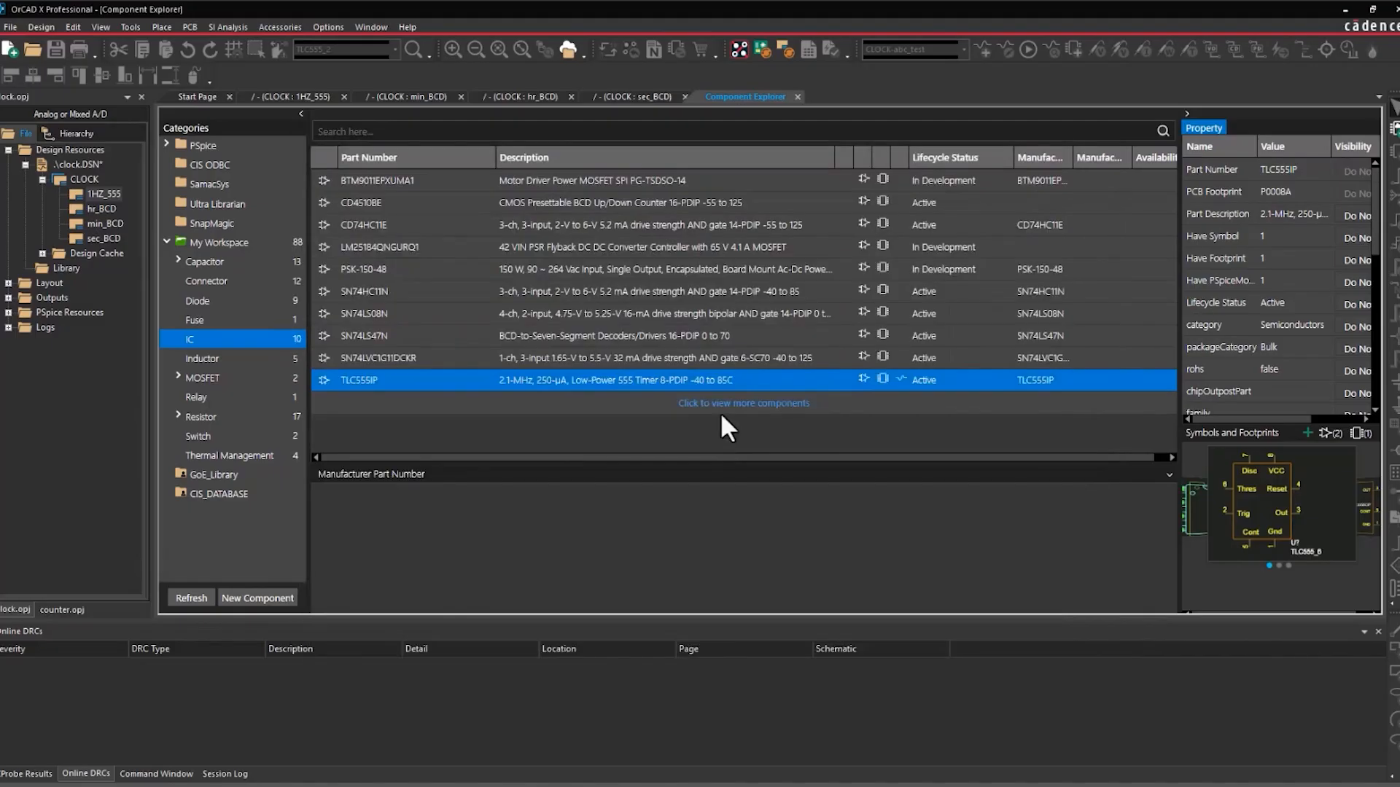
Step: Check the parts in GoE_Library and publish TLC555IP from My Workspace to GoE_Library as a minor revision
left_click(431, 383)
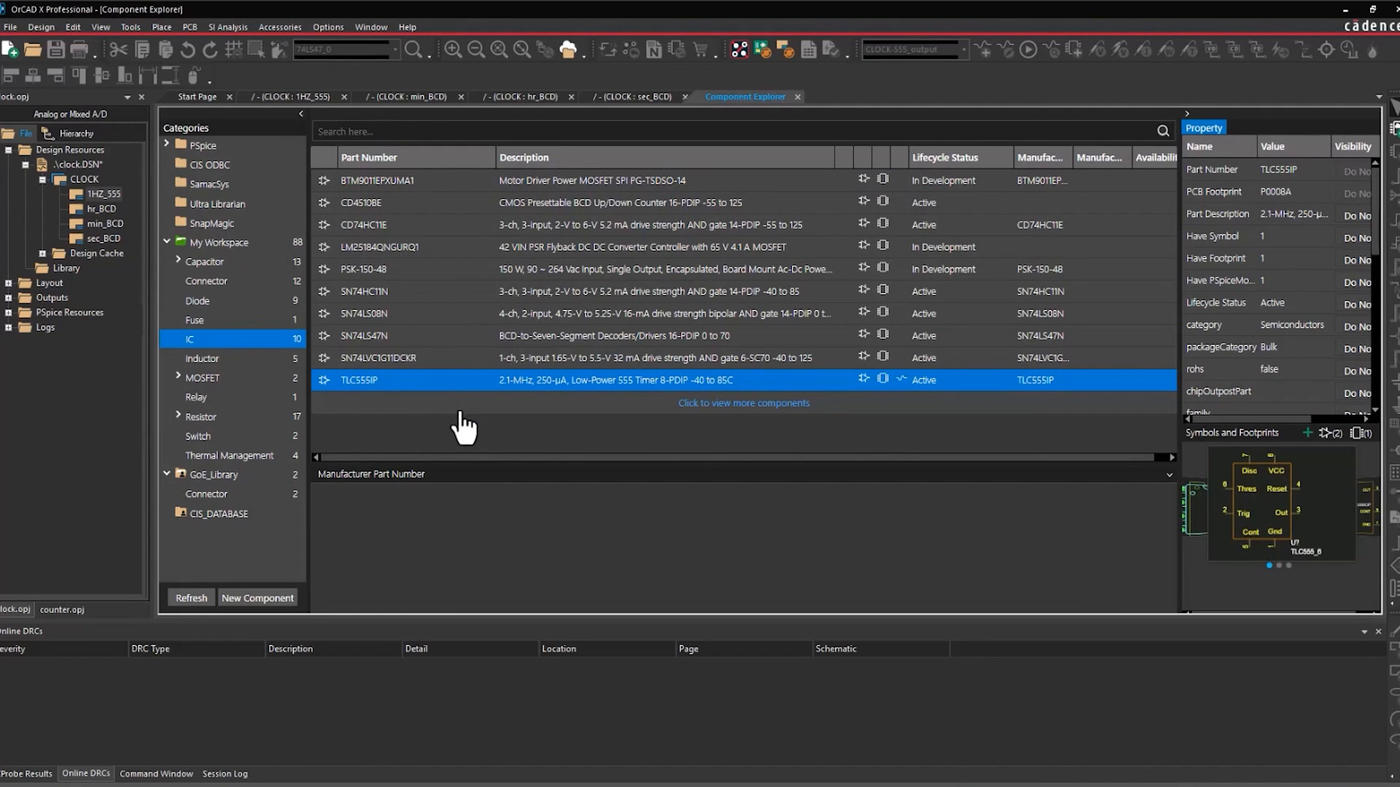
left_click(233, 474)
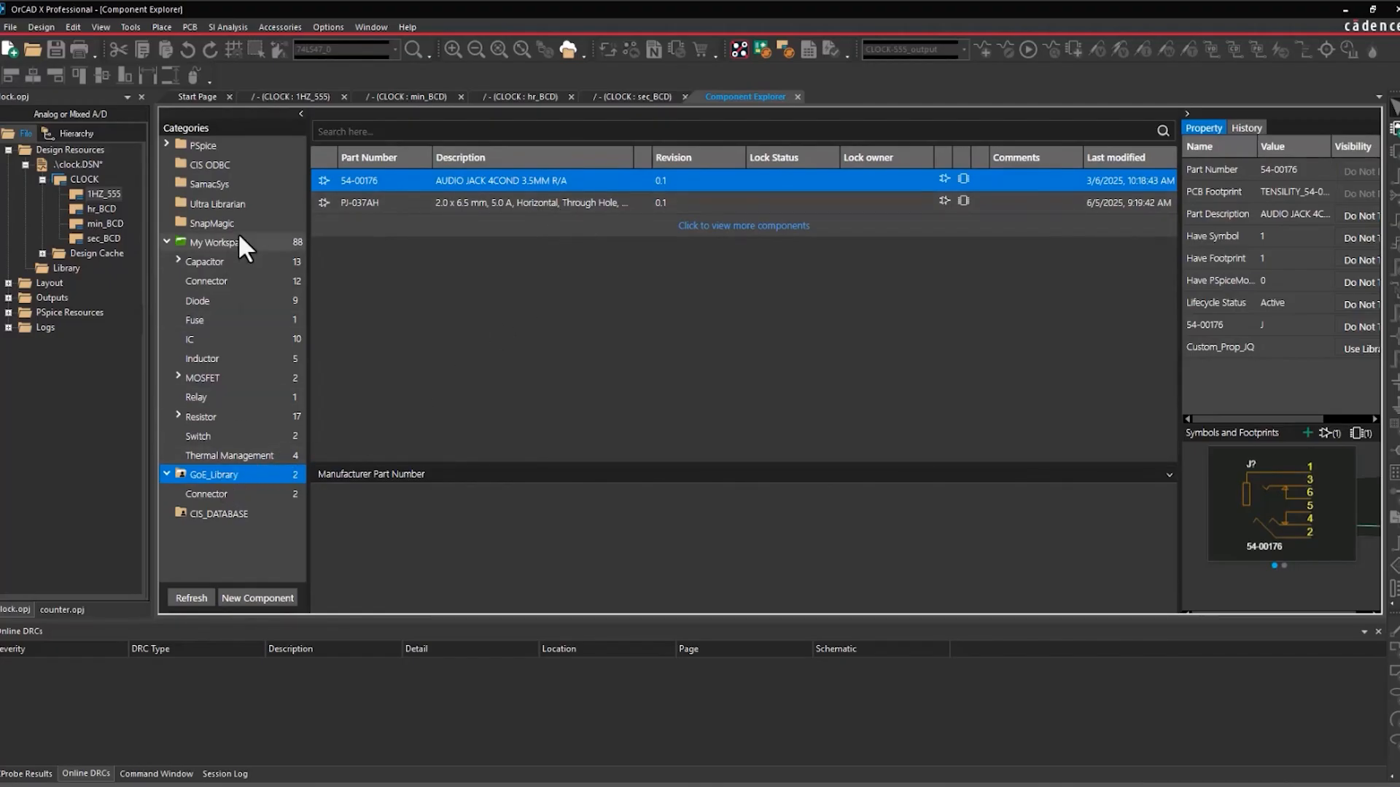
left_click(242, 339)
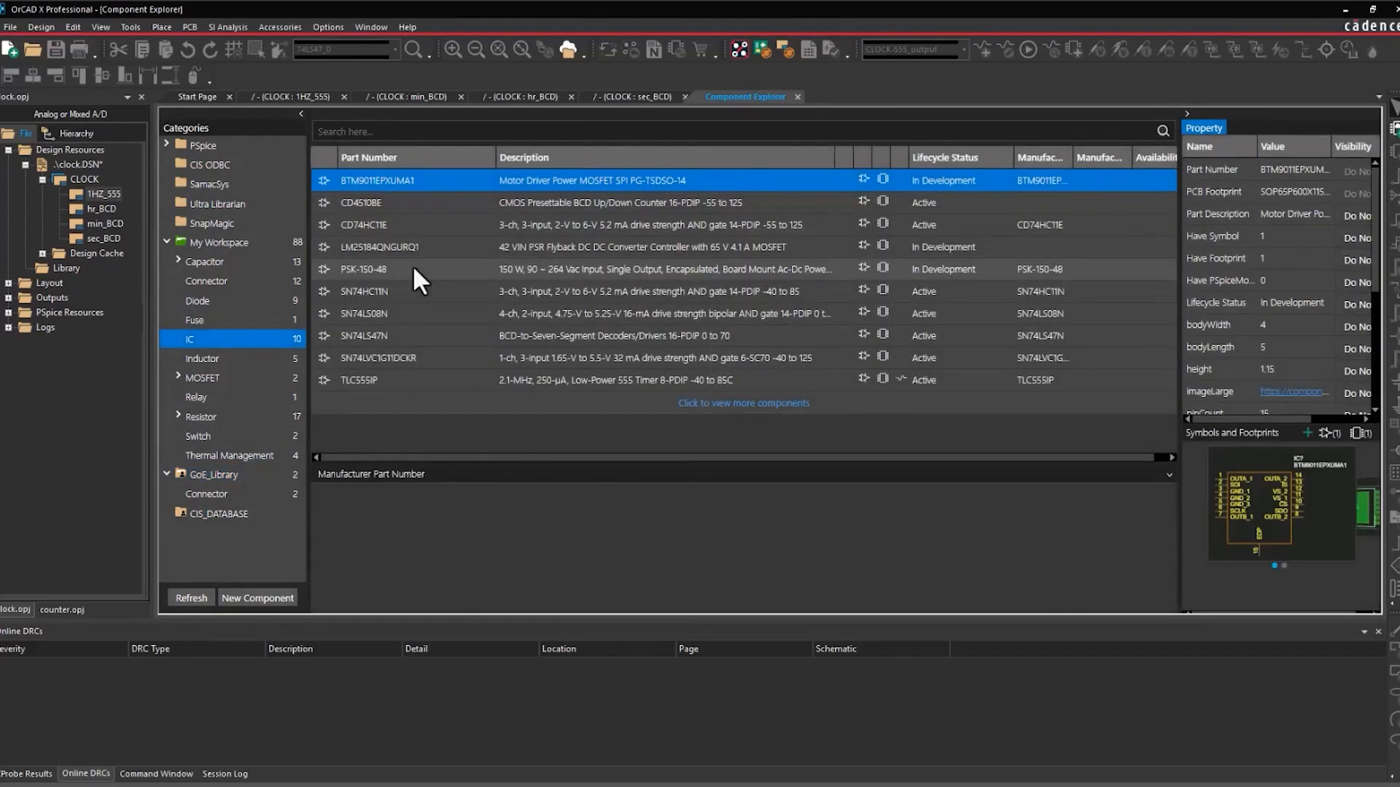
left_click(427, 379)
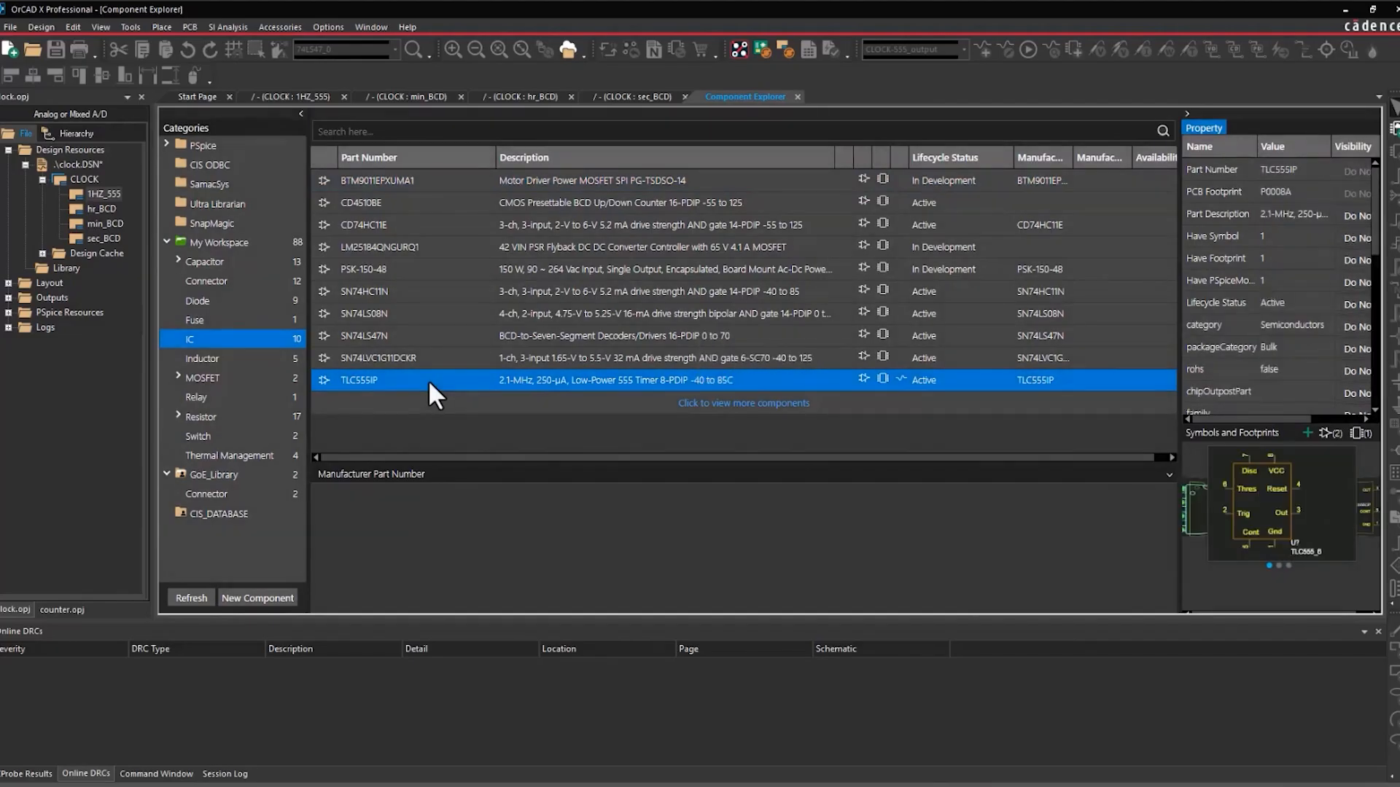
right_click(428, 379)
left_click(448, 453)
left_click(935, 219)
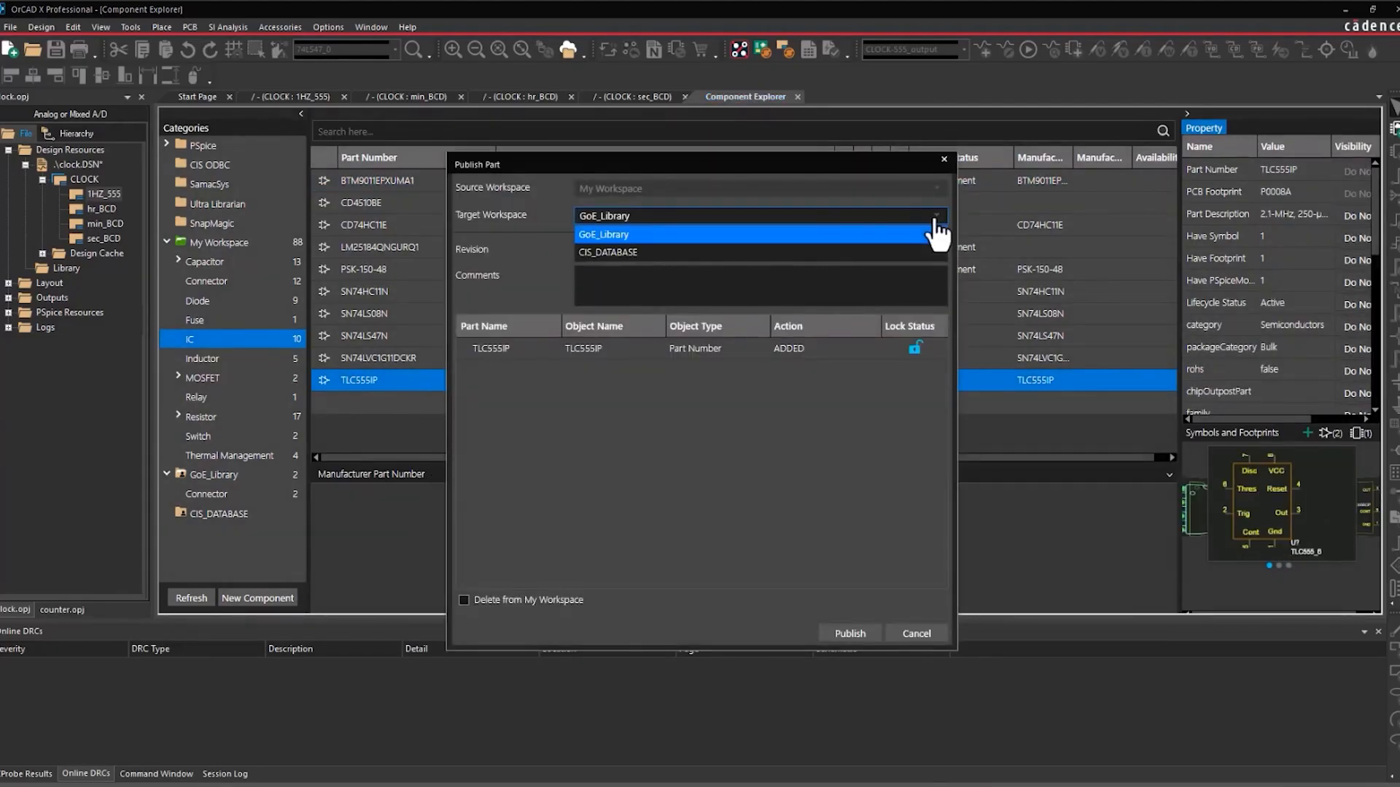
left_click(884, 234)
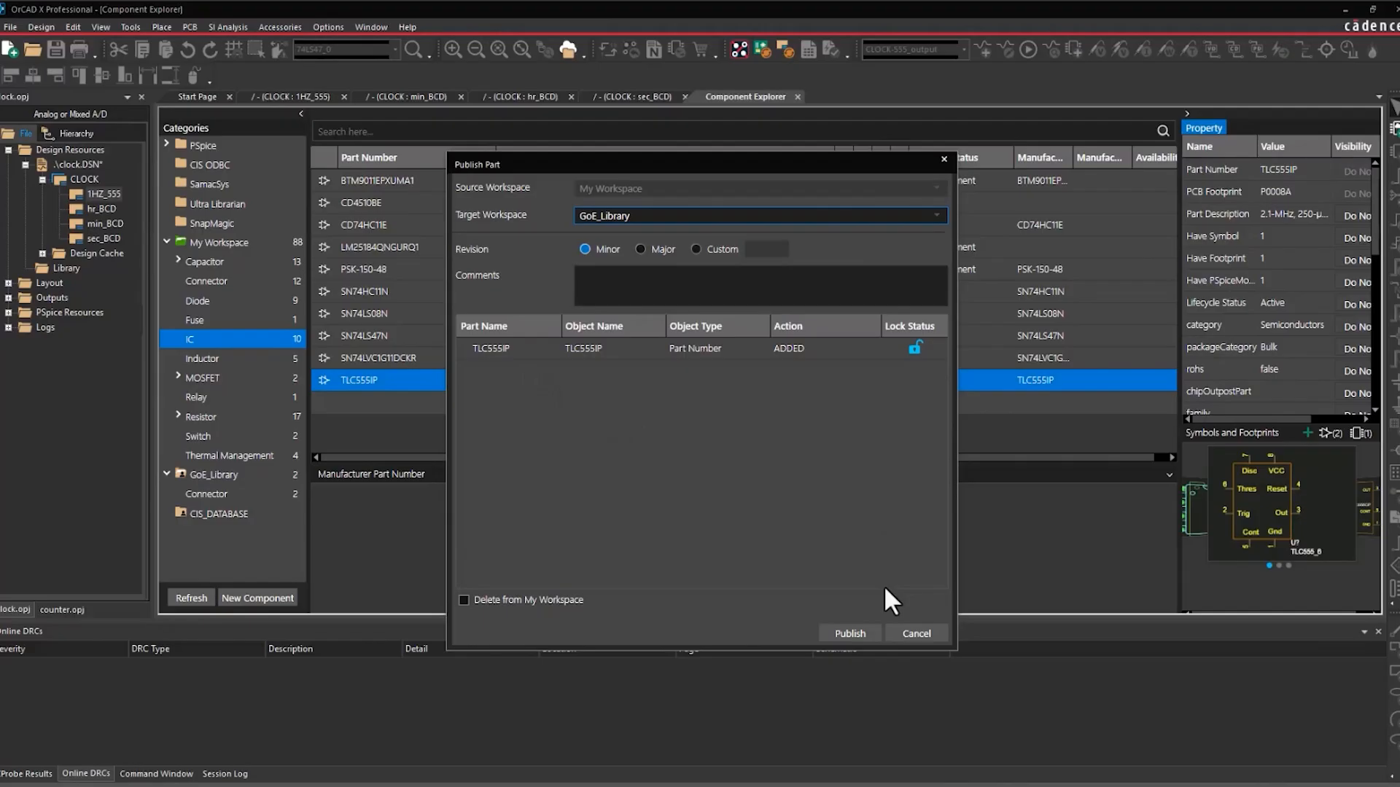
left_click(850, 634)
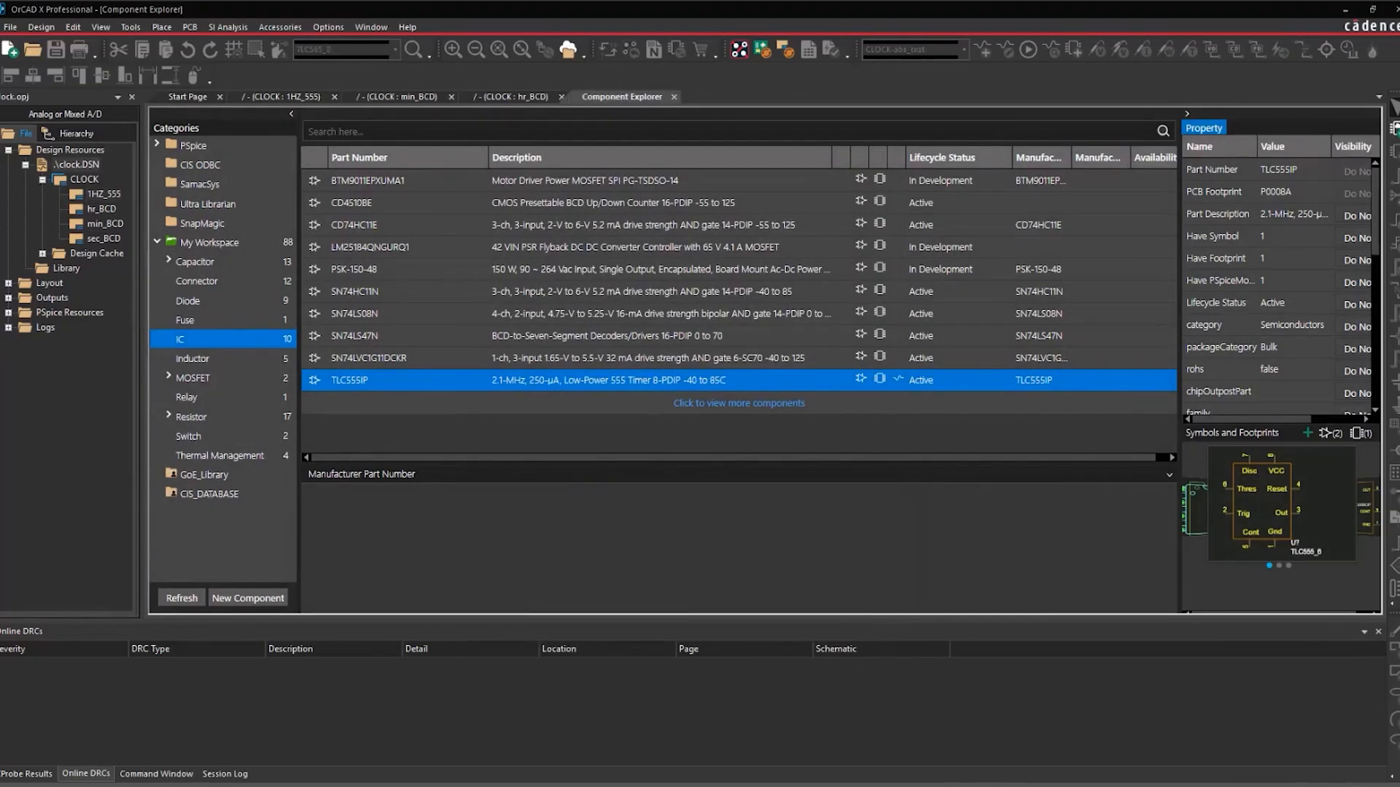
Step: Open the Live BOM for clock.DSN and list only its unique parts
left_click(475, 94)
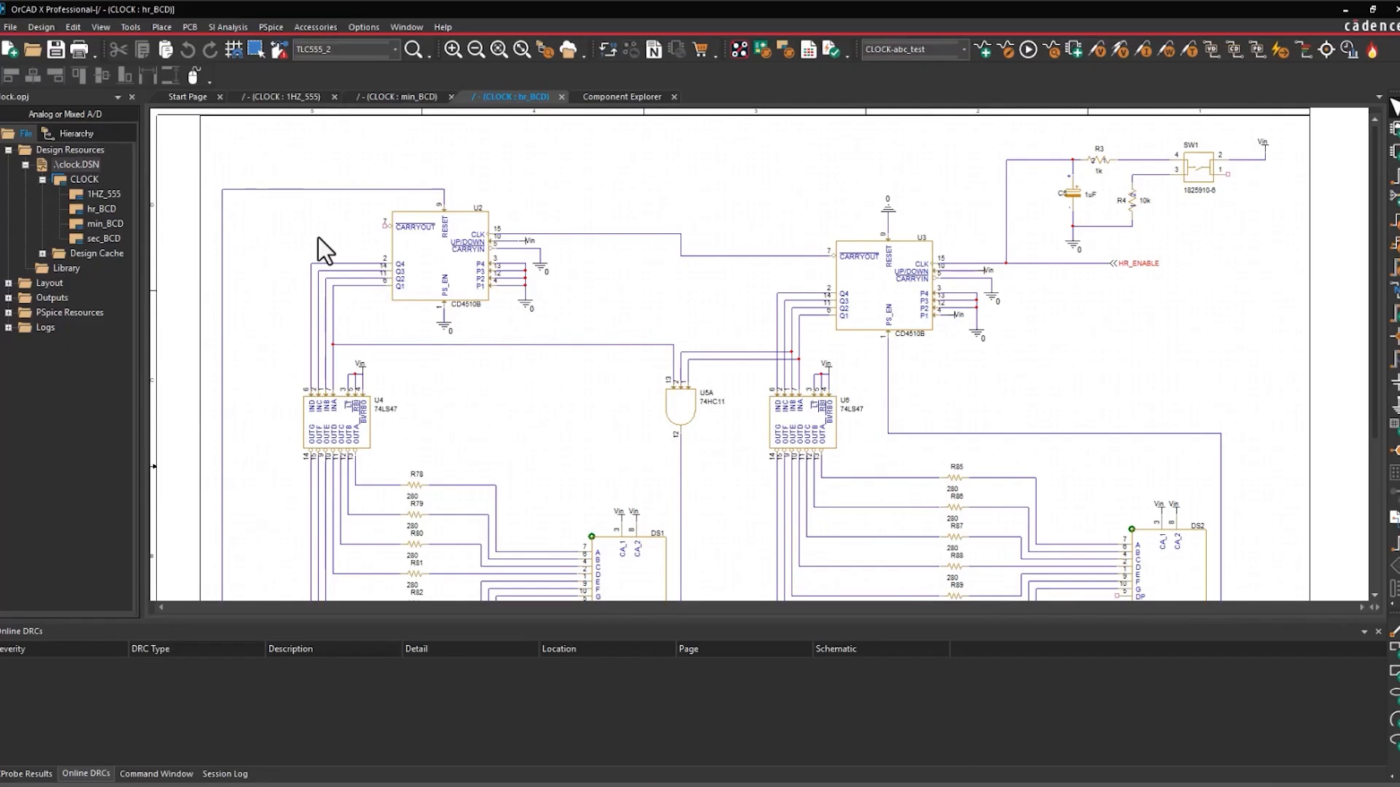
left_click(86, 164)
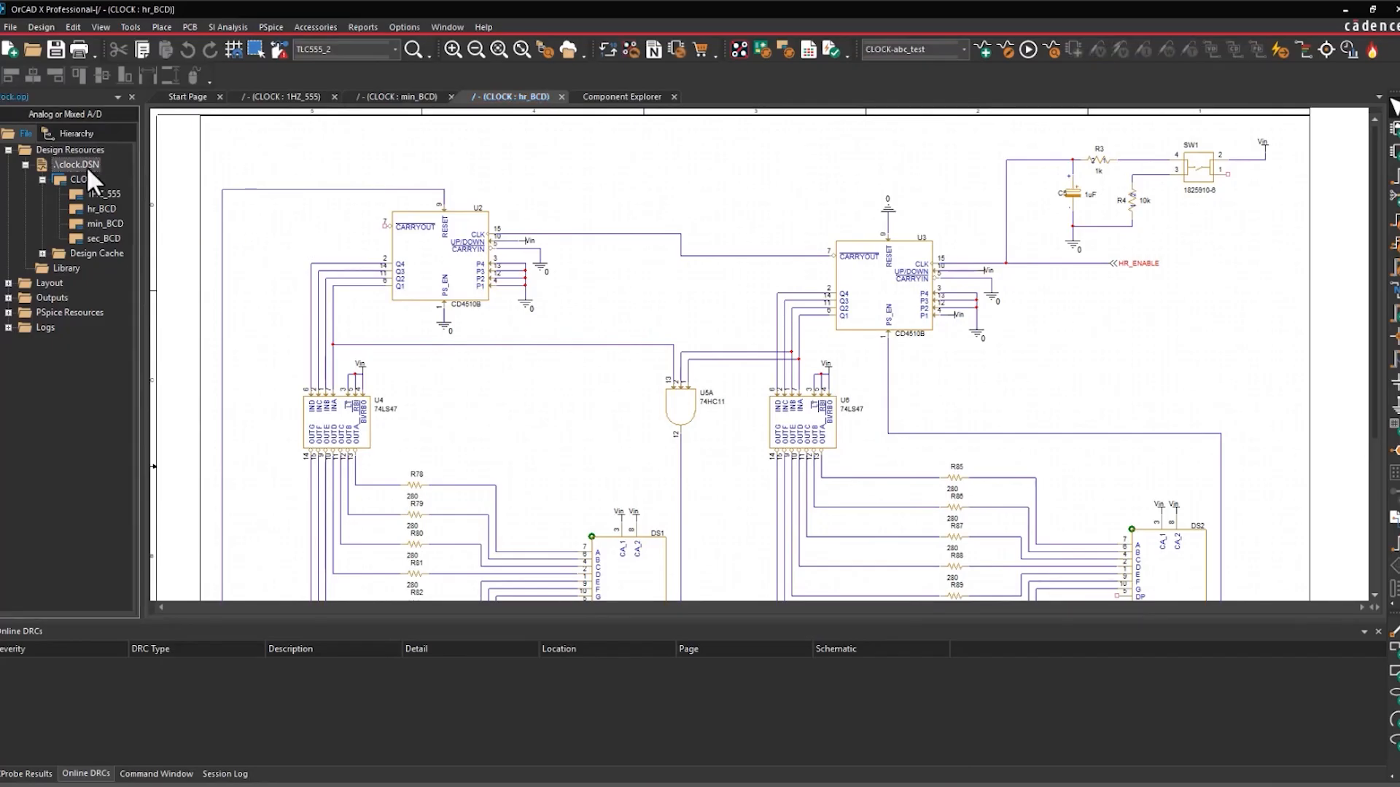
left_click(127, 27)
left_click(168, 218)
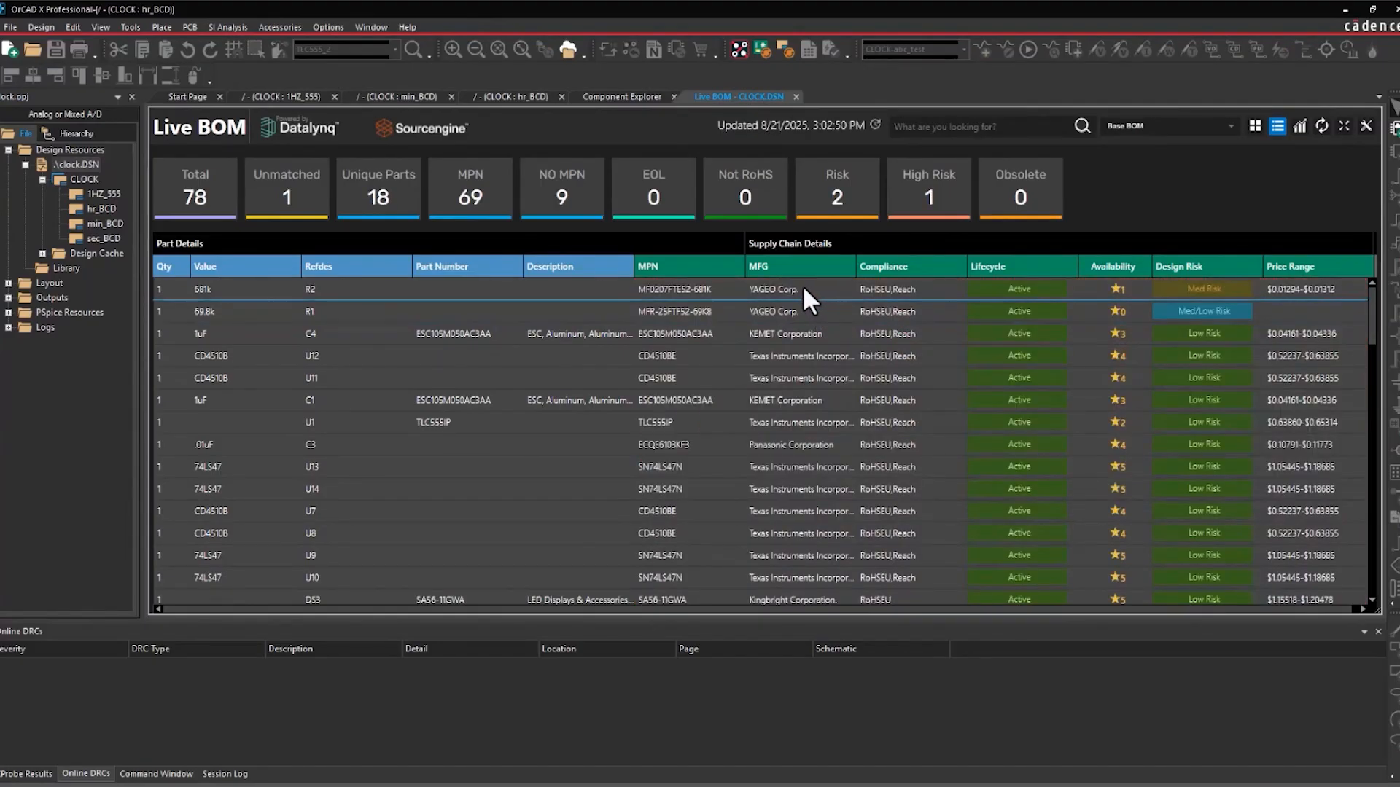
left_click(376, 198)
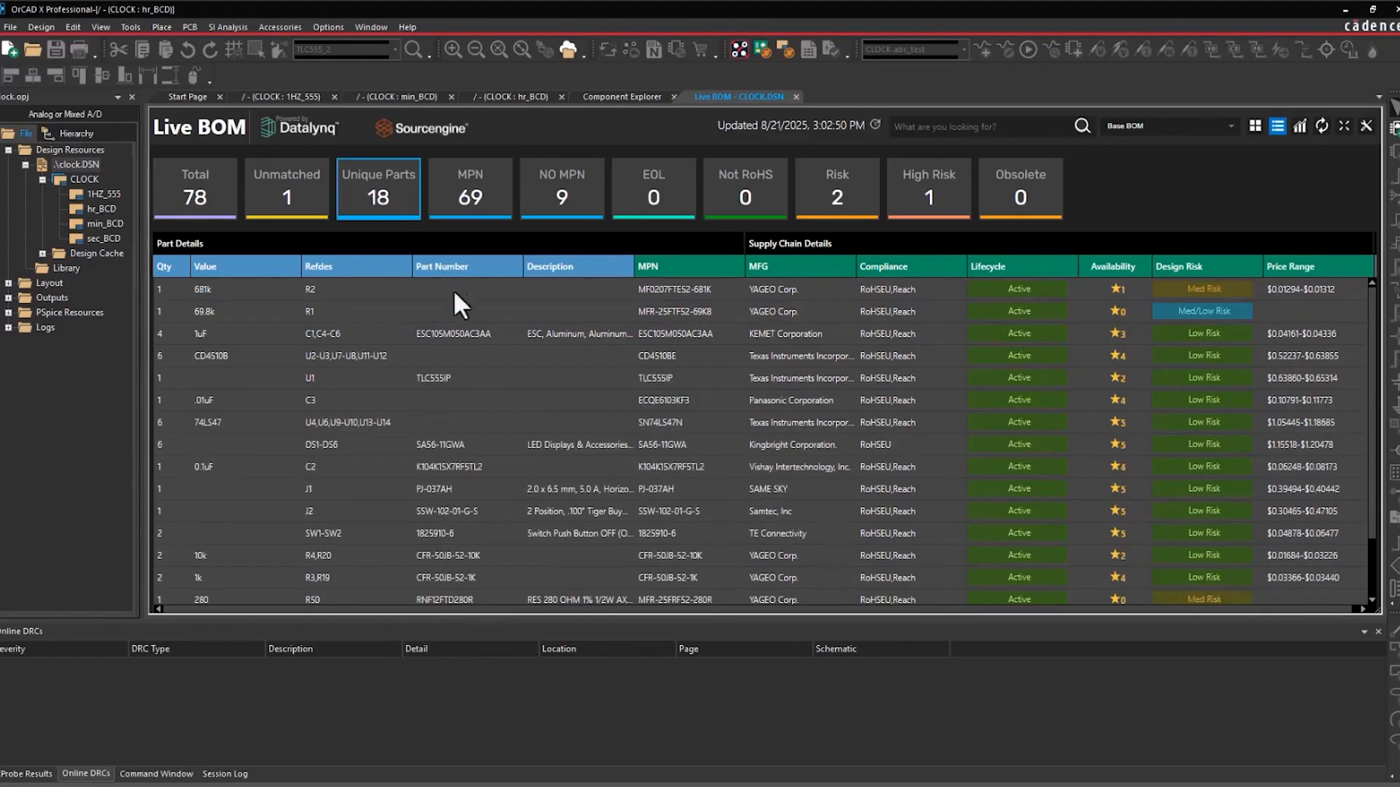
Step: Review the alternate parts, supply risk, inventory and properties of capacitor ESC105M050AC3AA in the Live BOM
left_click(474, 333)
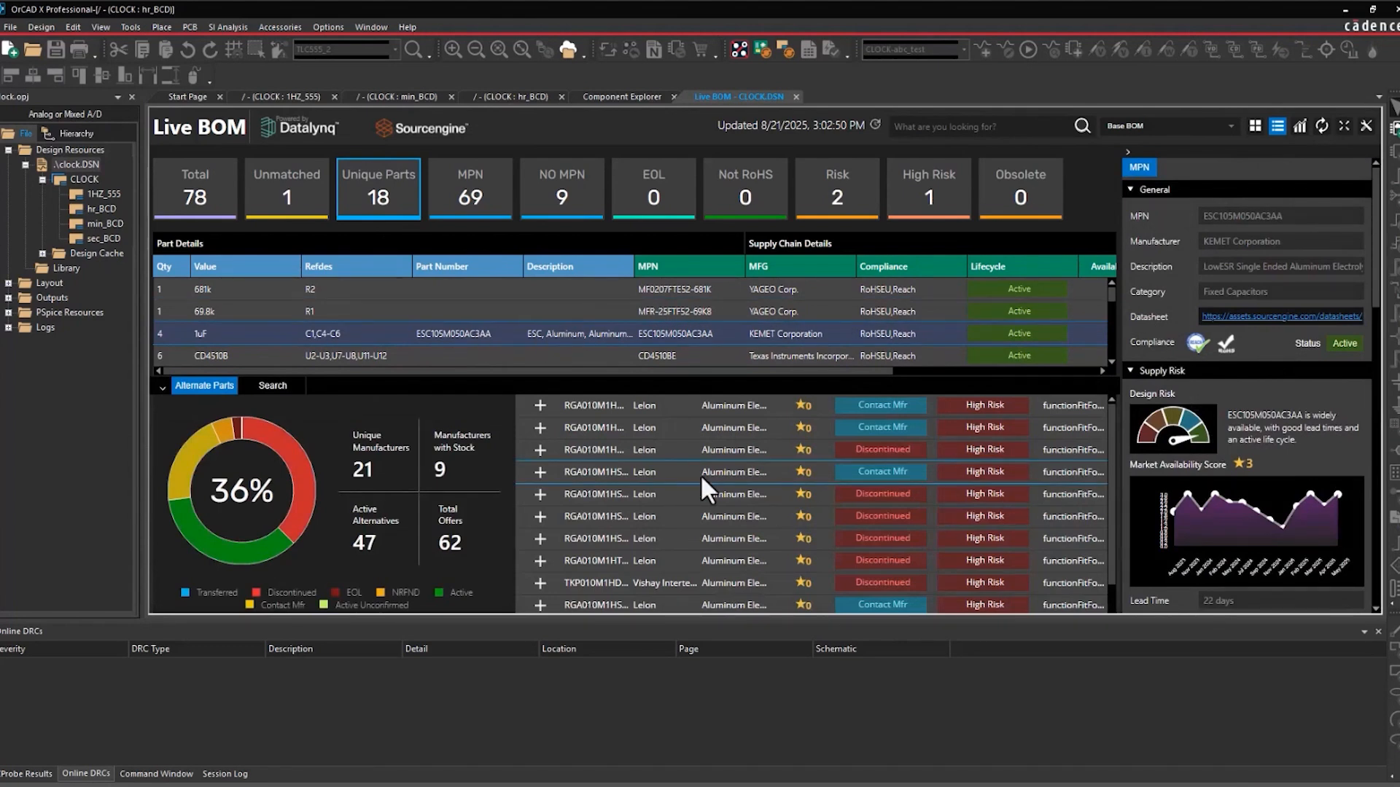
scroll(1272, 430, "down", 5)
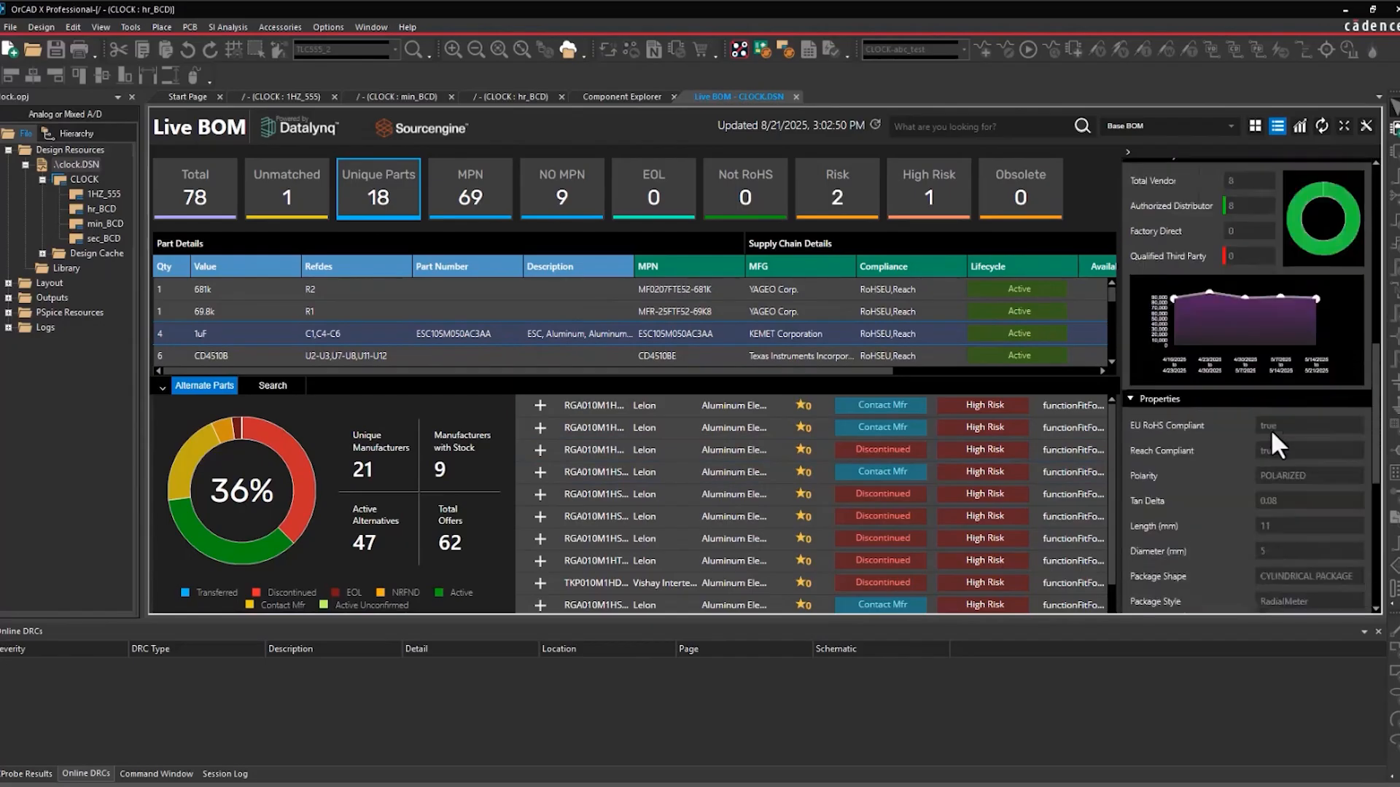
scroll(1270, 429, "down", 5)
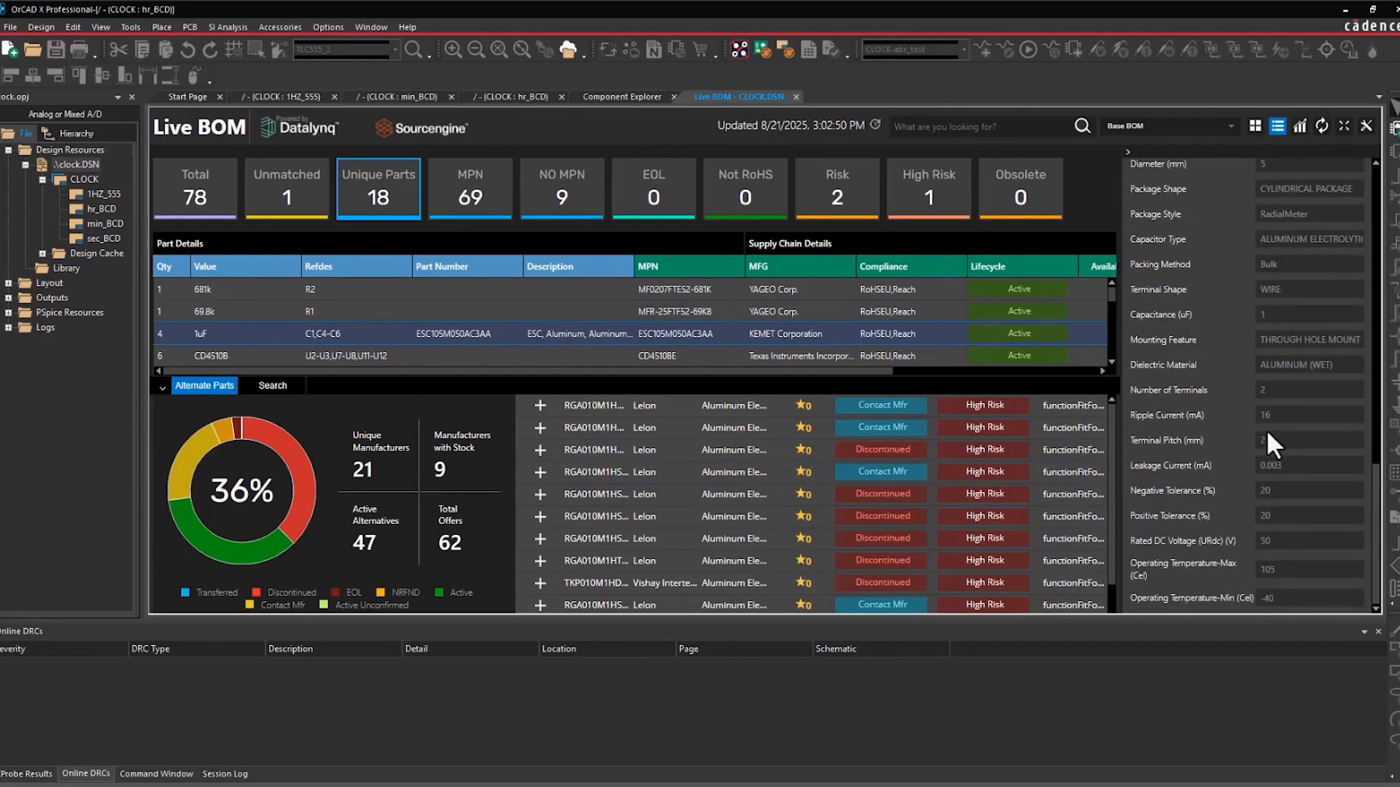
scroll(1227, 397, "up", 3)
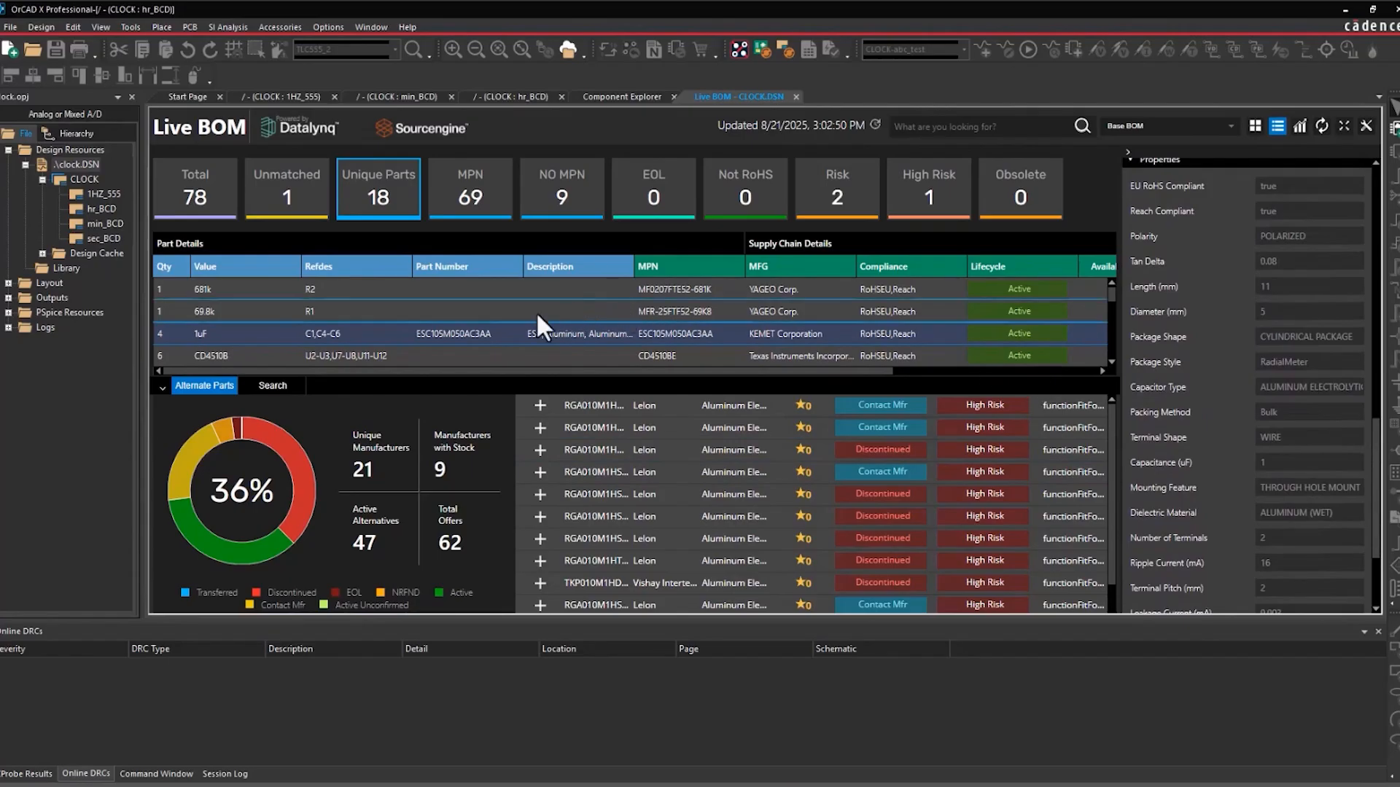
Step: Assign manufacturer part SN74HC11N to the unmatched 74HC11 (U5), then show the Live BOM column and alias settings
scroll(481, 318, "down", 5)
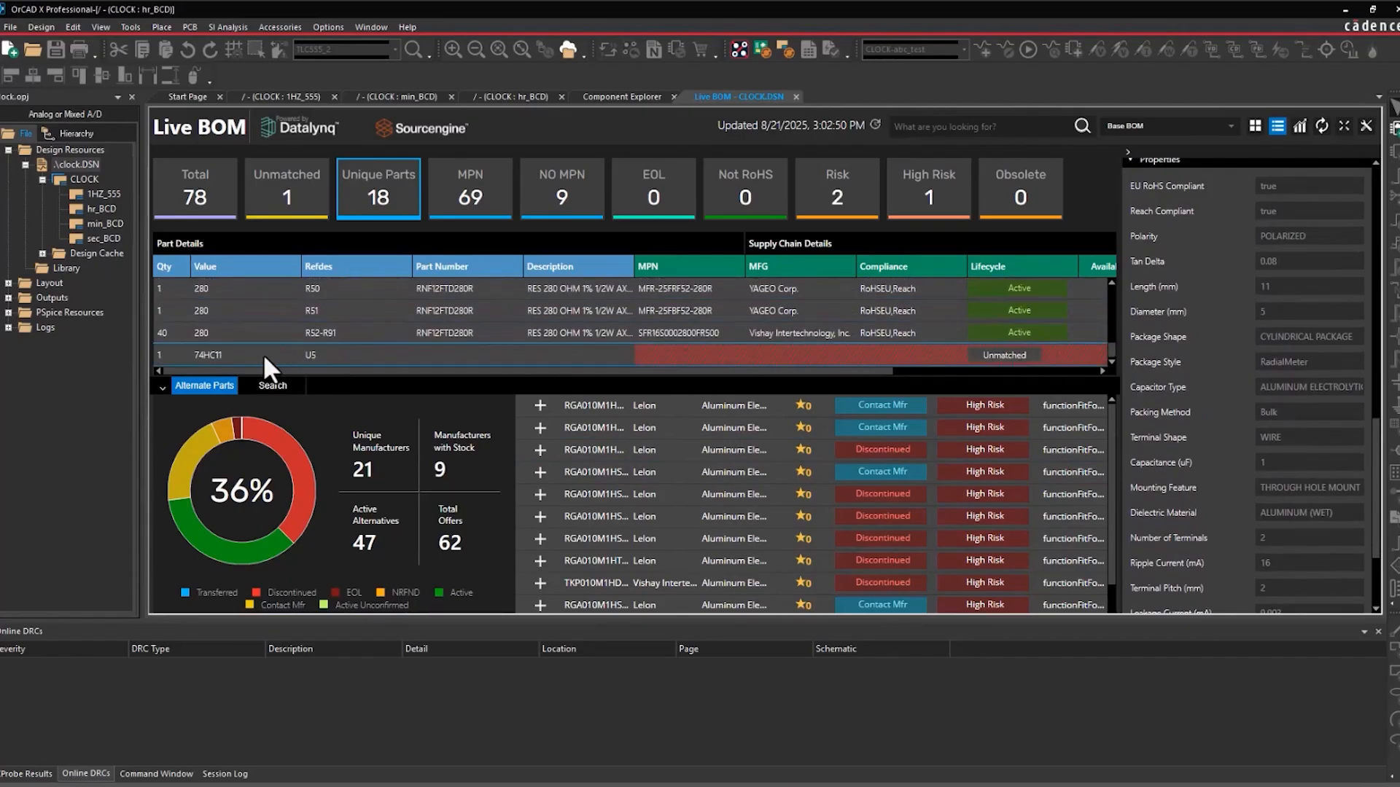
left_click(264, 355)
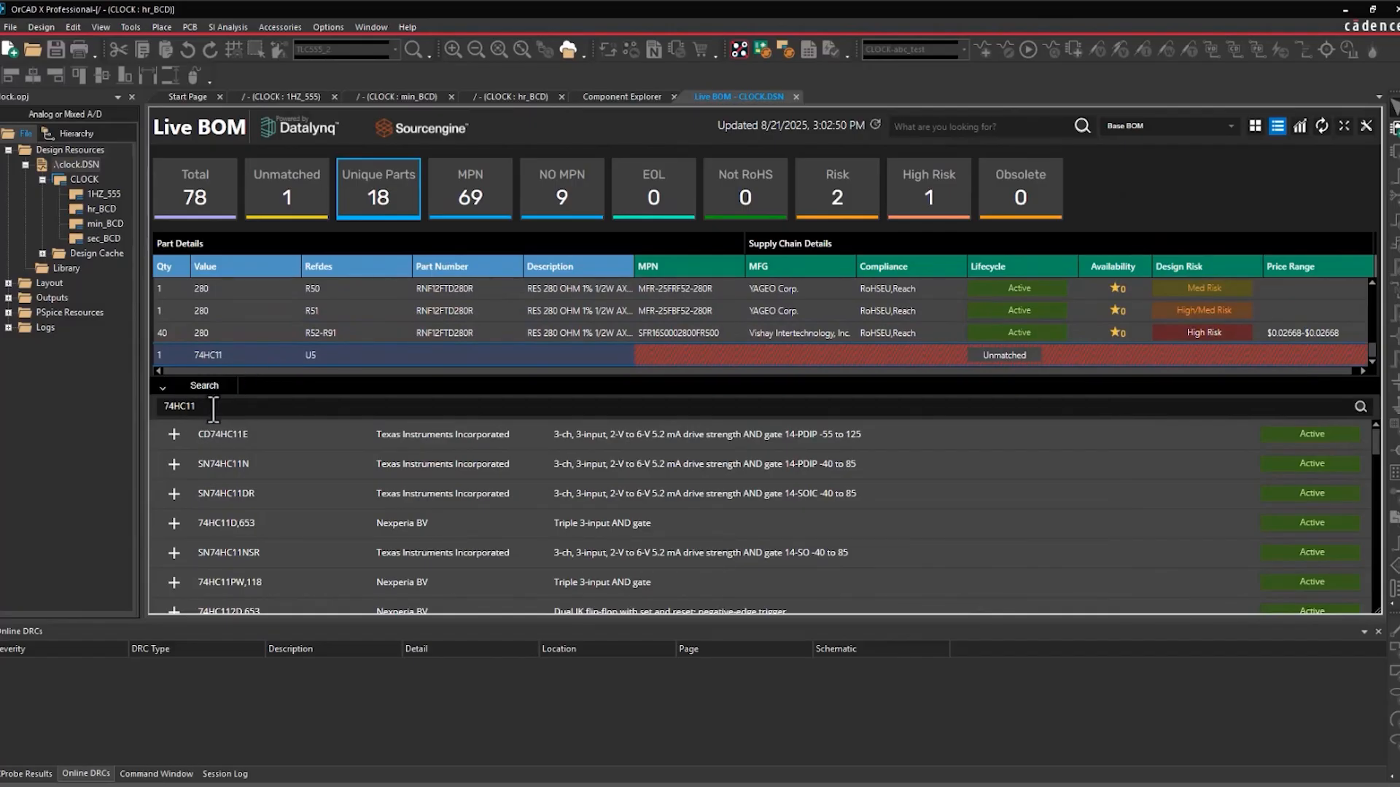
left_click(473, 465)
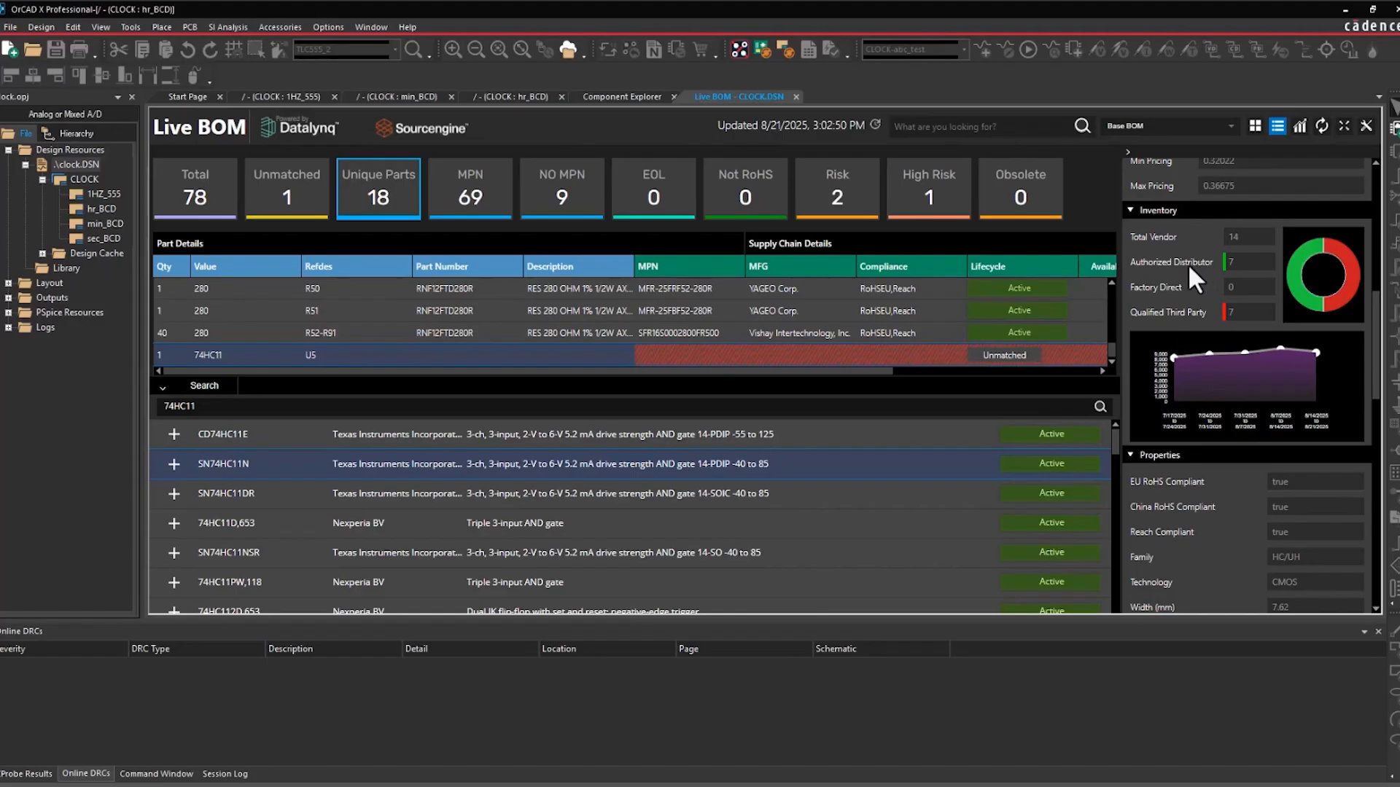
scroll(1169, 321, "up", 2)
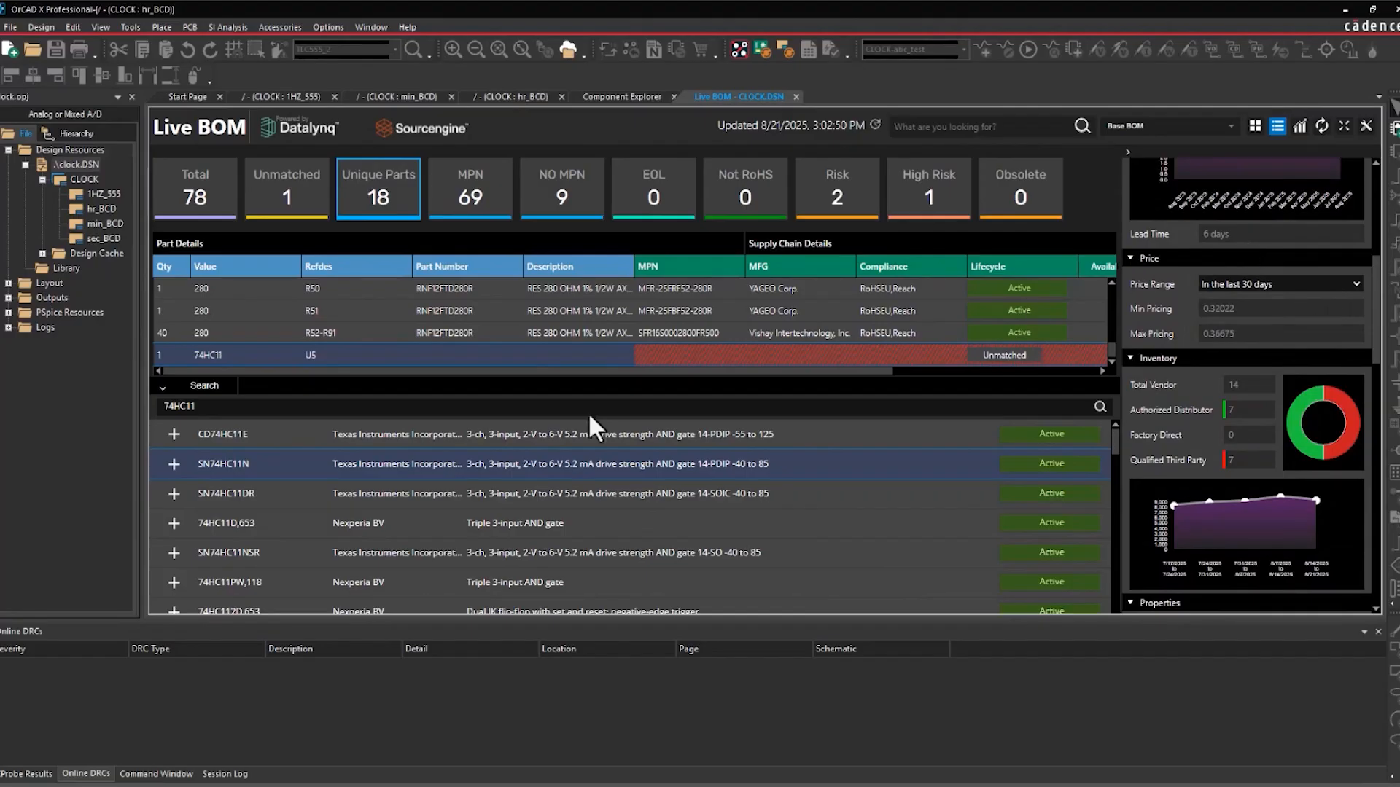
left_click(174, 464)
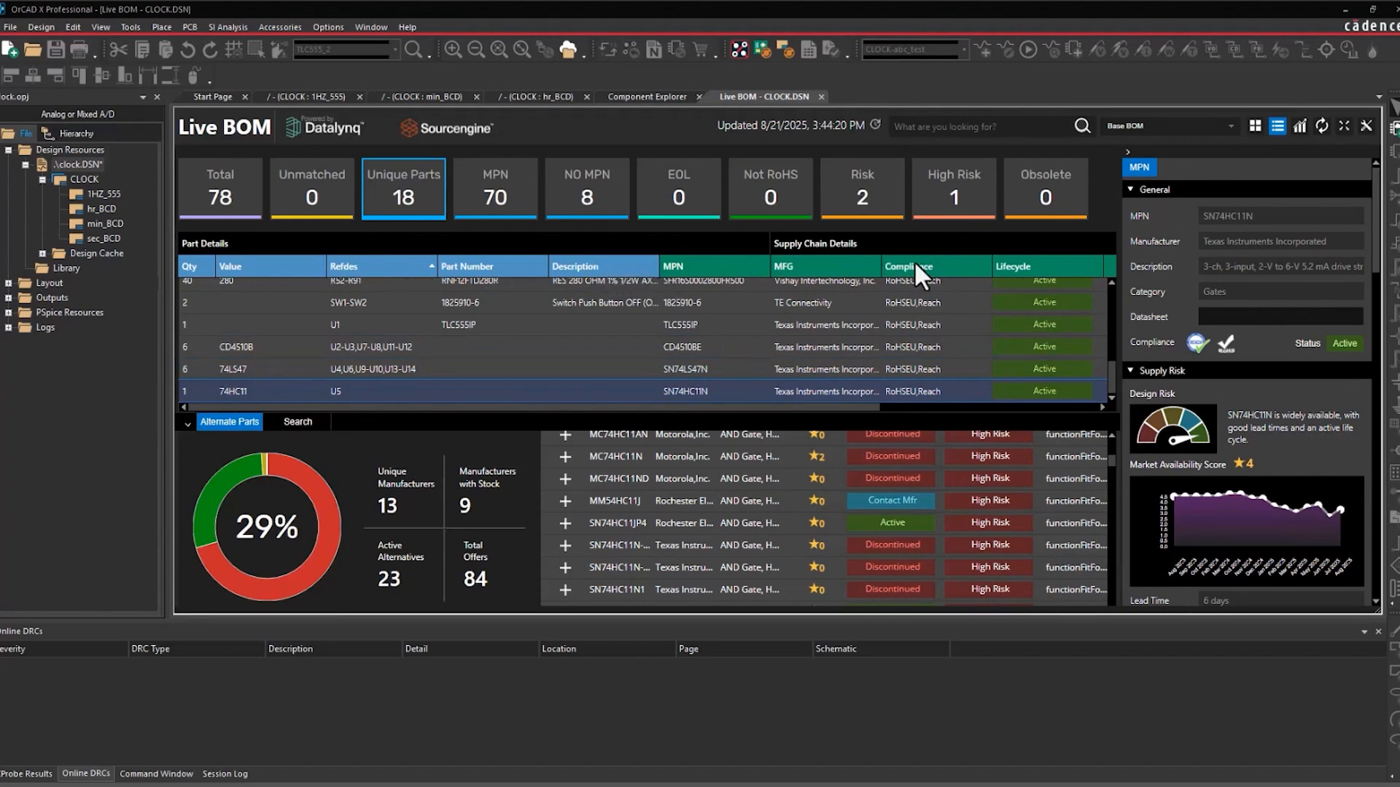
left_click(1366, 127)
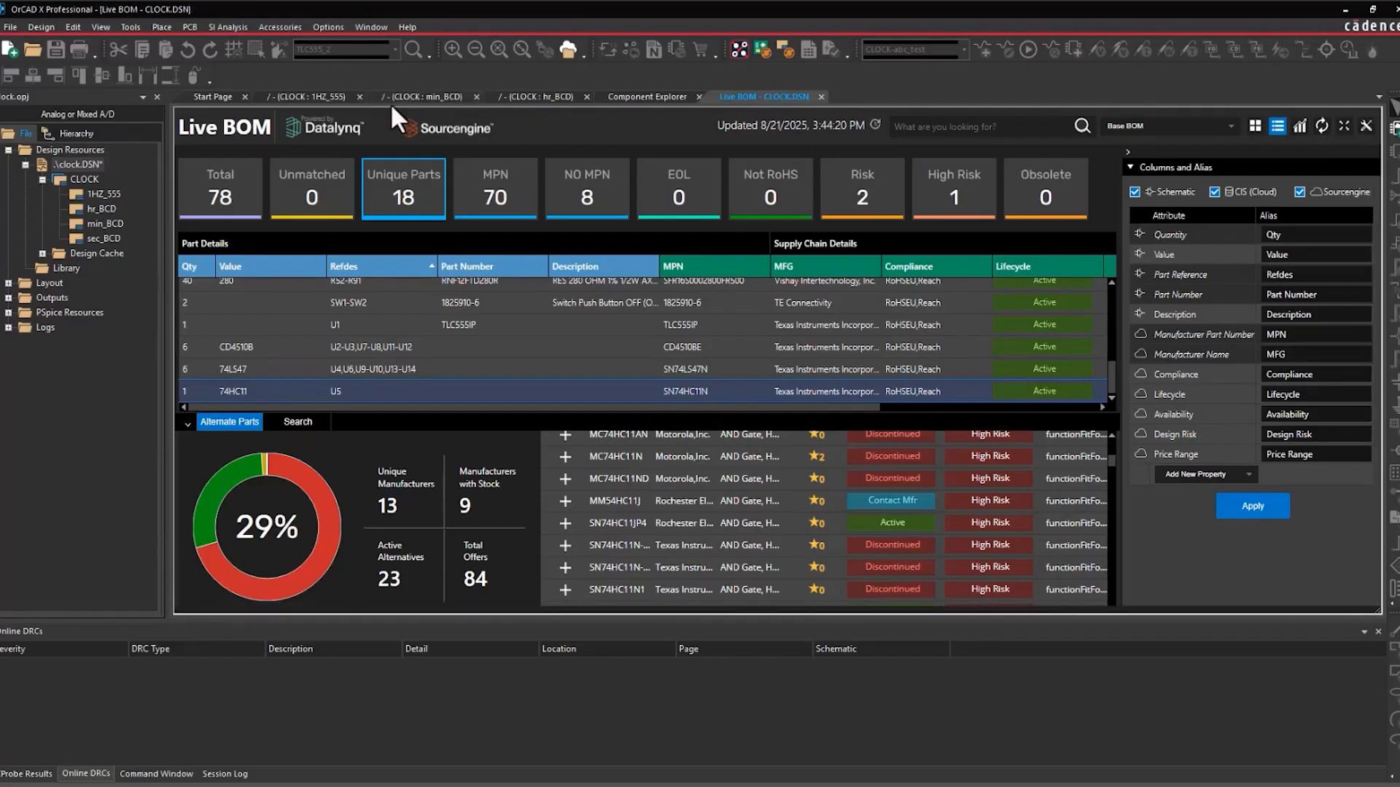
Step: From the min_BCD page, set the Design Sync layout tool to OrCAD X Presto
left_click(411, 95)
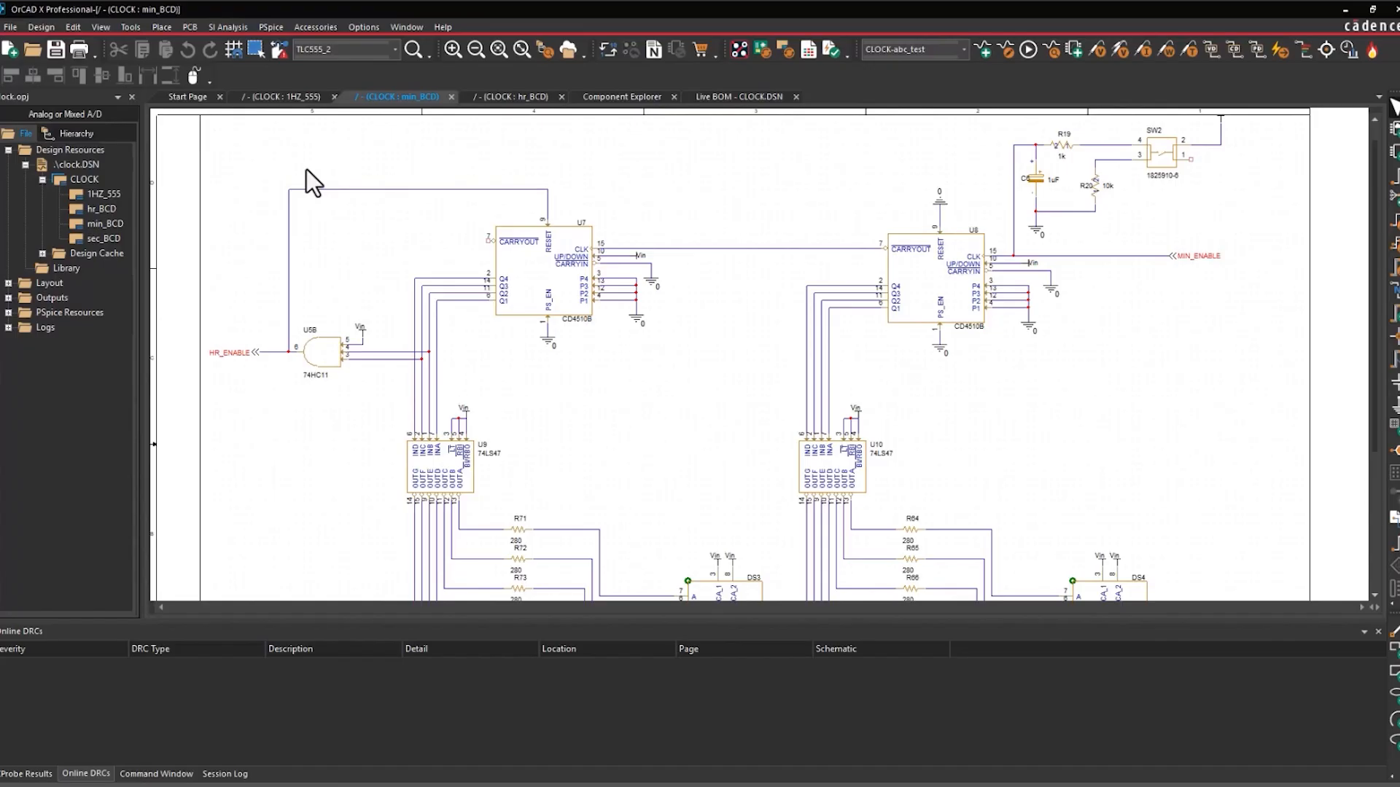
left_click(186, 26)
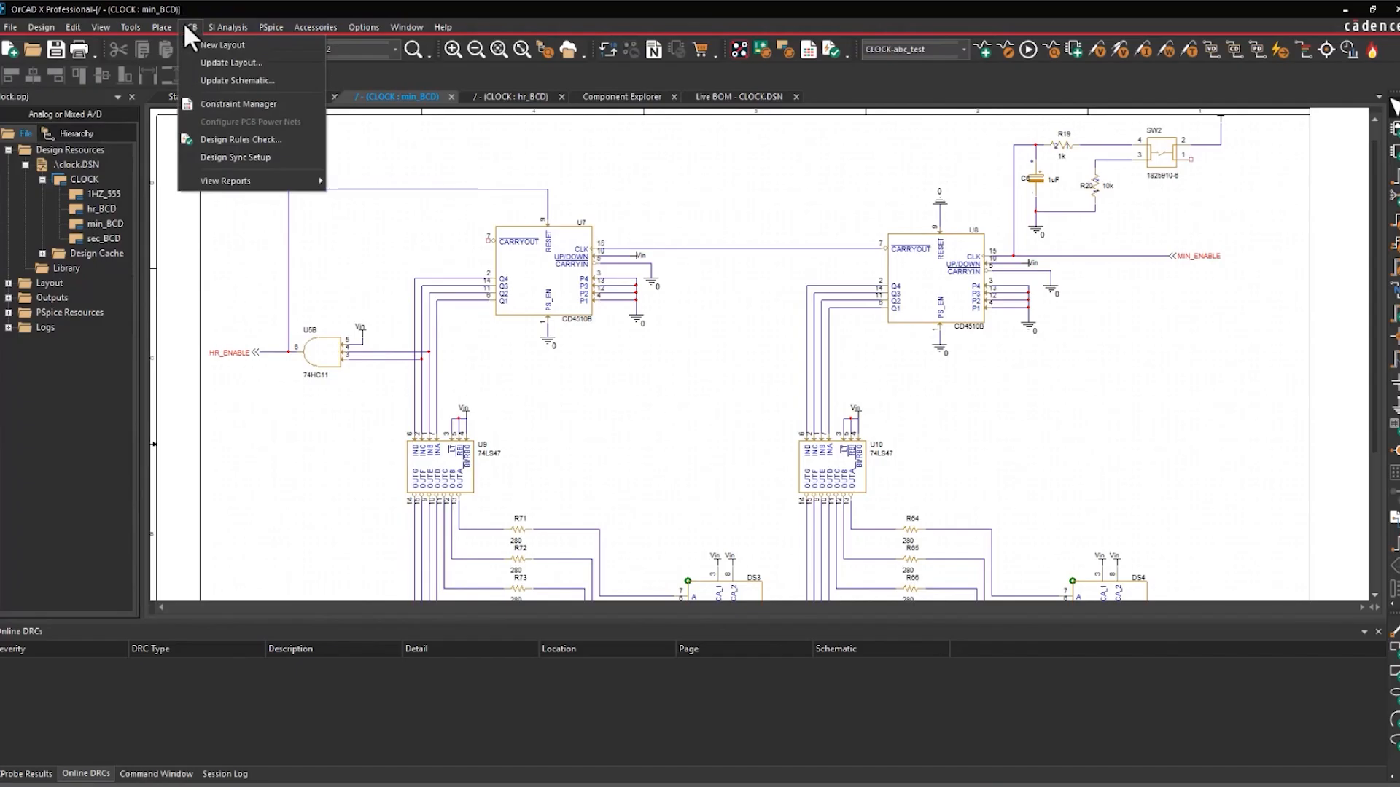
left_click(244, 158)
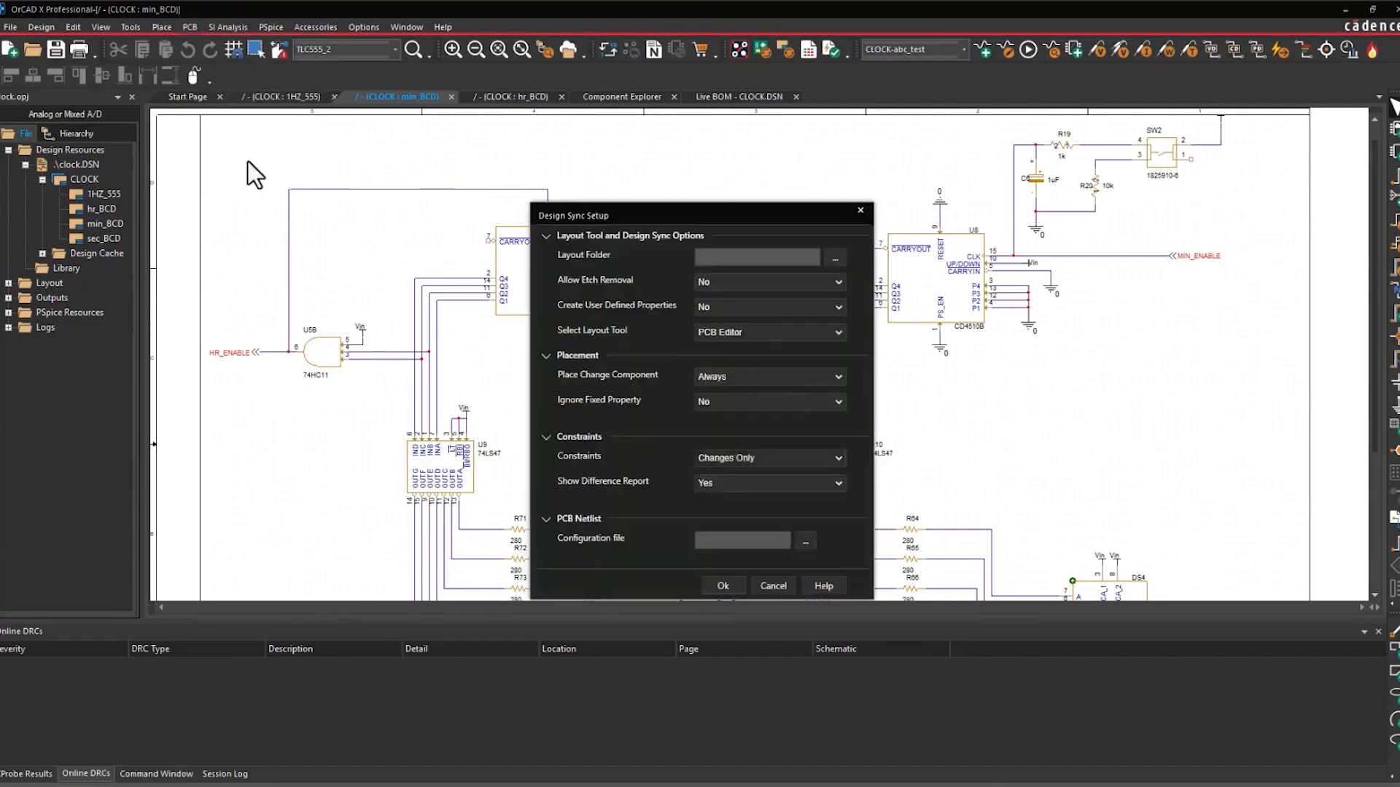
left_click(783, 334)
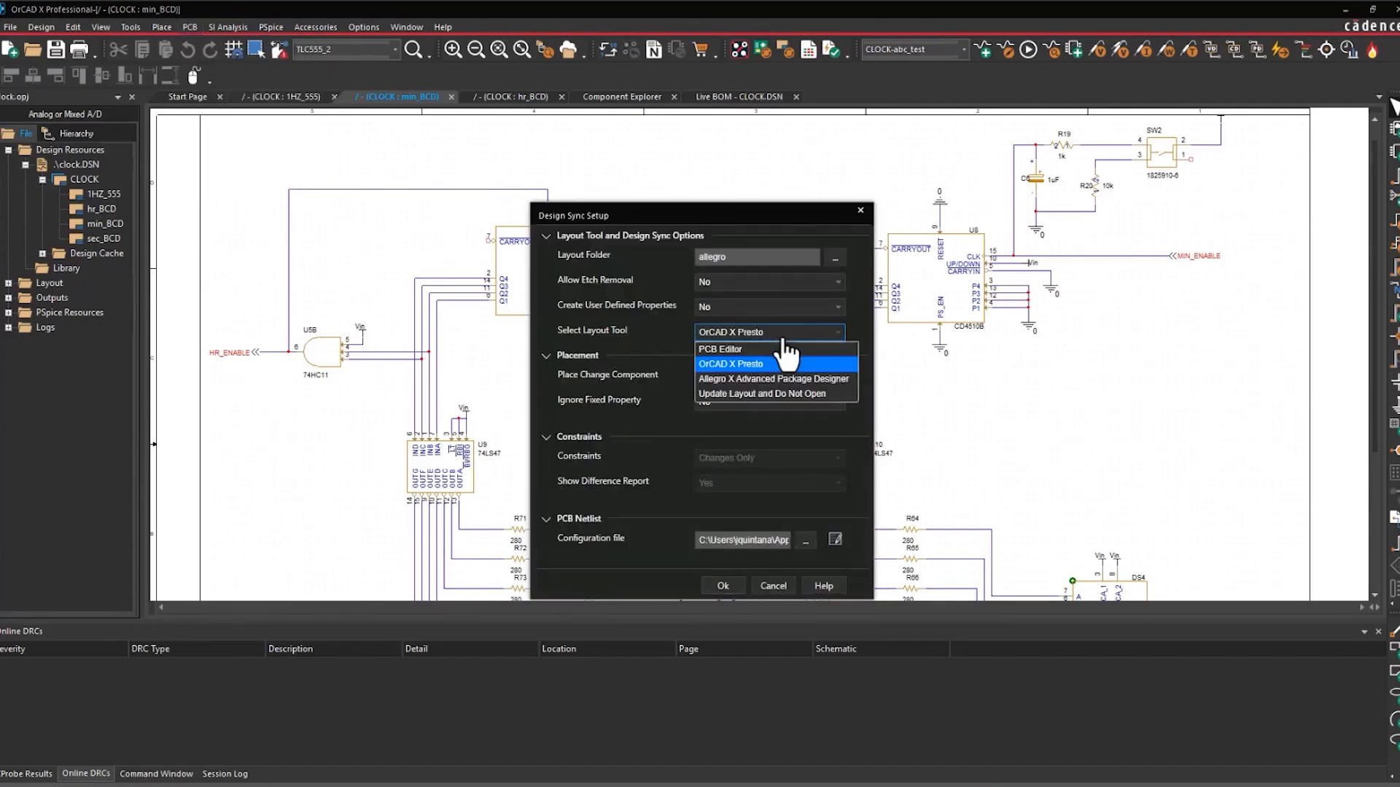
left_click(787, 366)
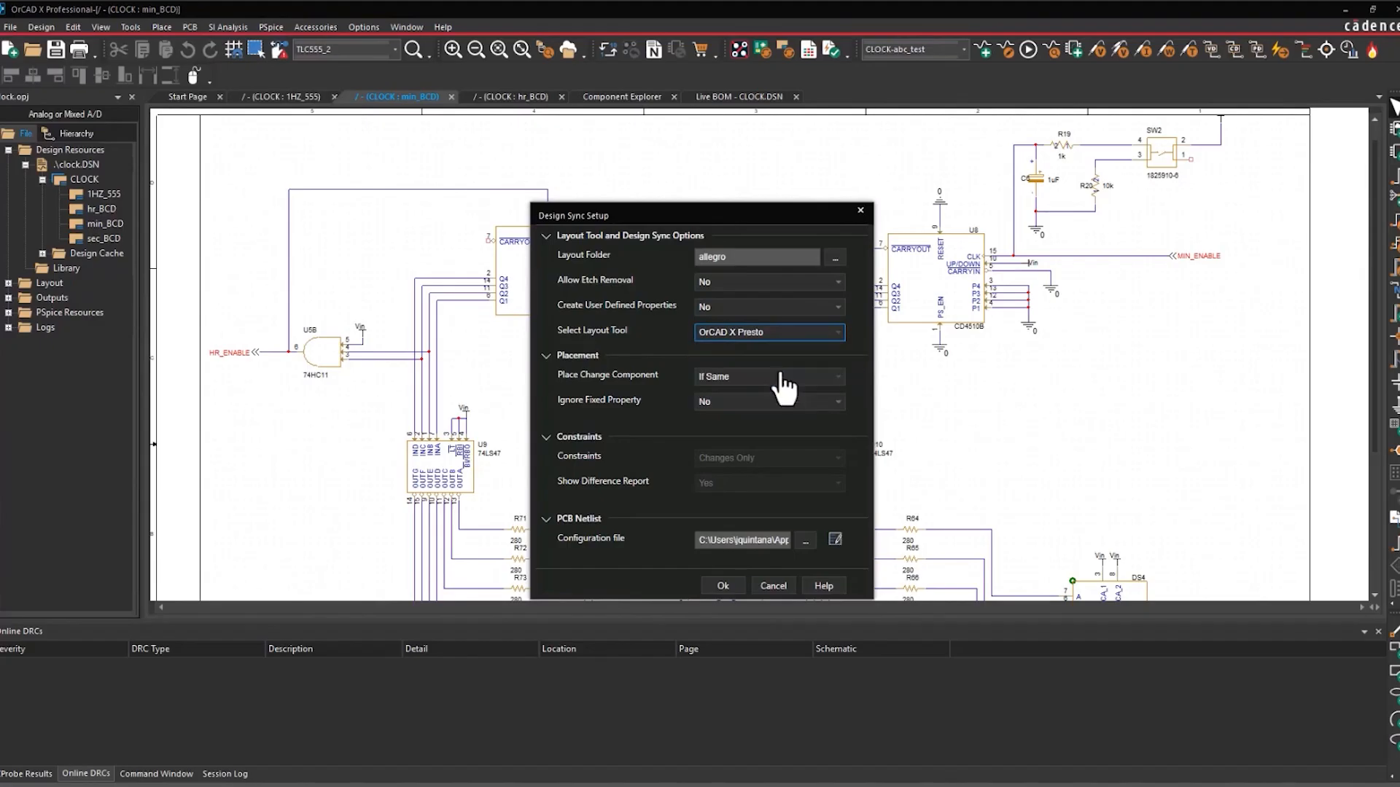
left_click(723, 586)
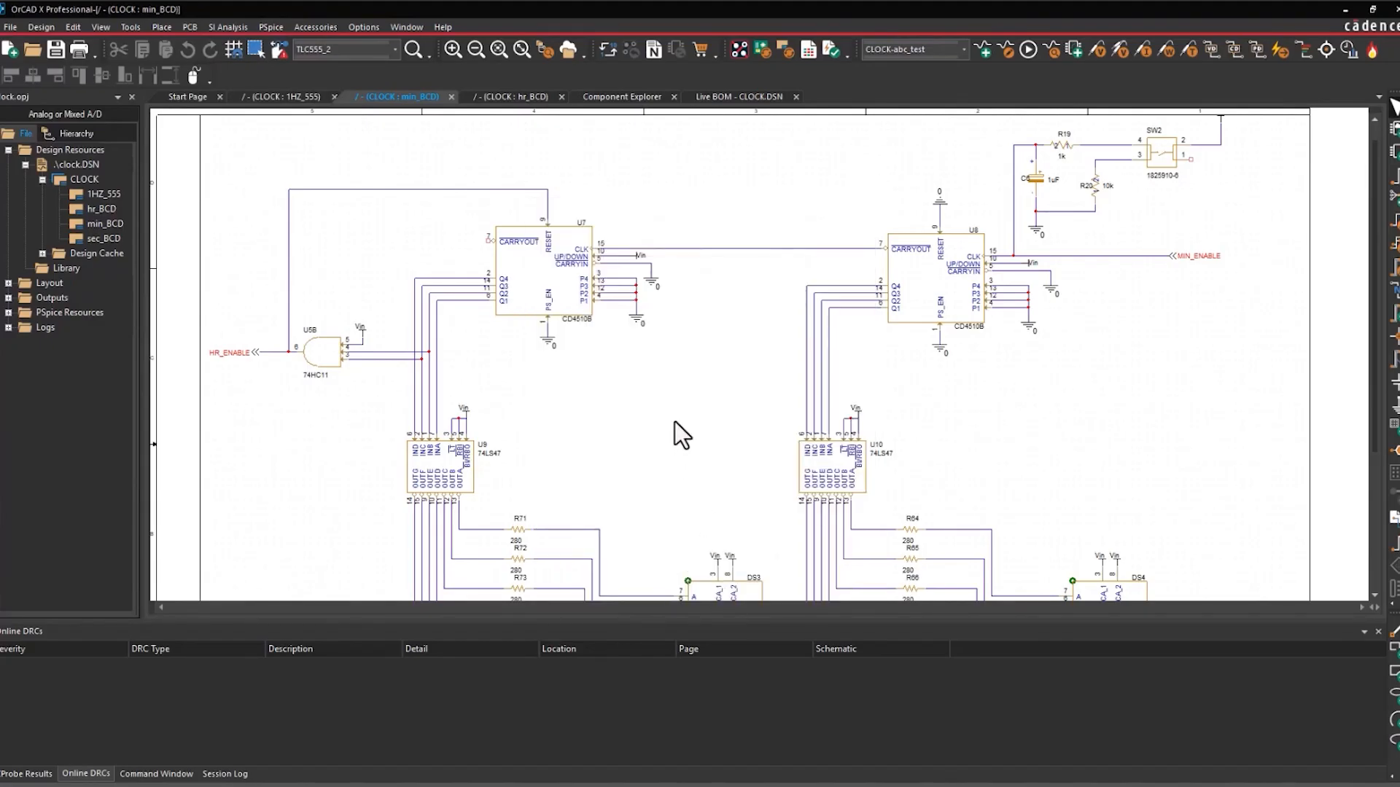
Step: Start a new PCB layout in the allegro folder and clear its input board file
left_click(189, 27)
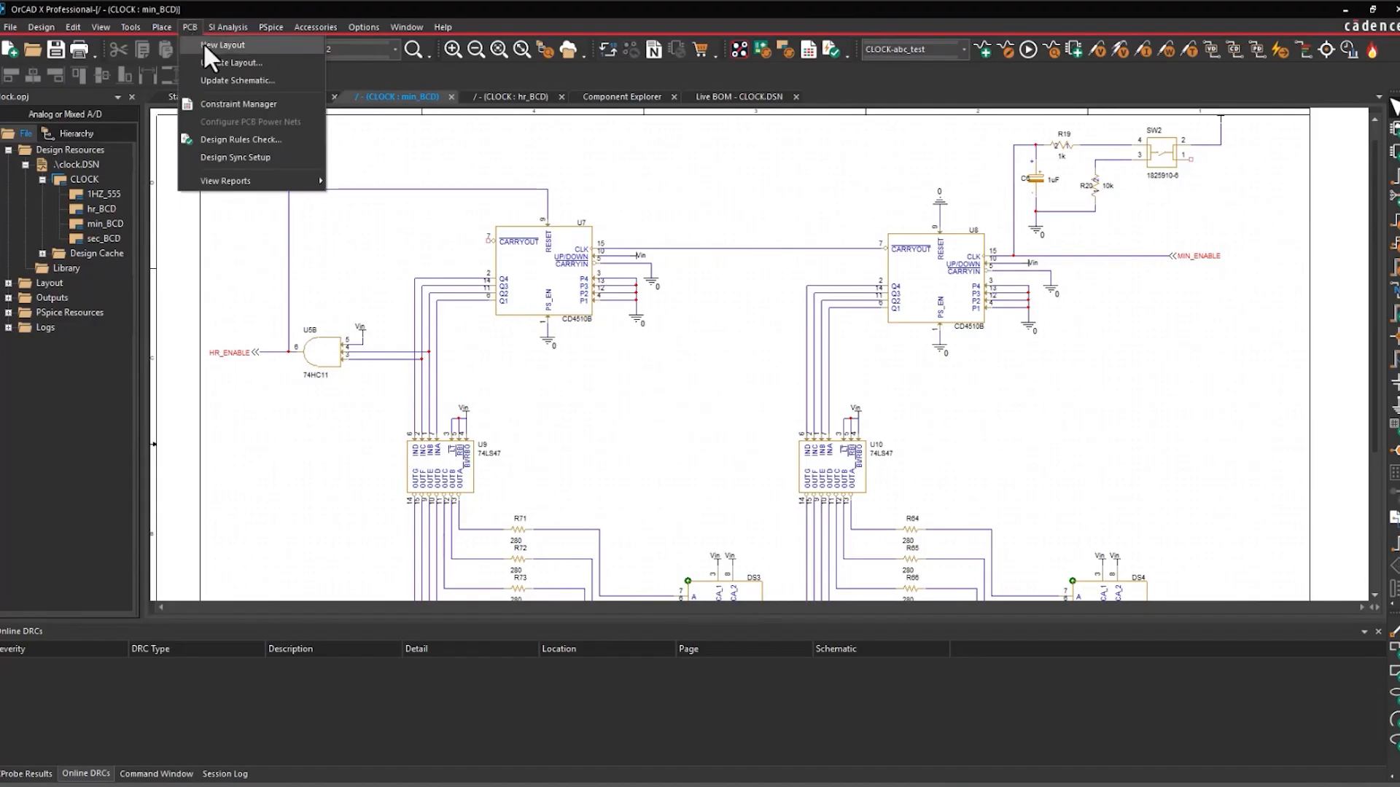
left_click(203, 43)
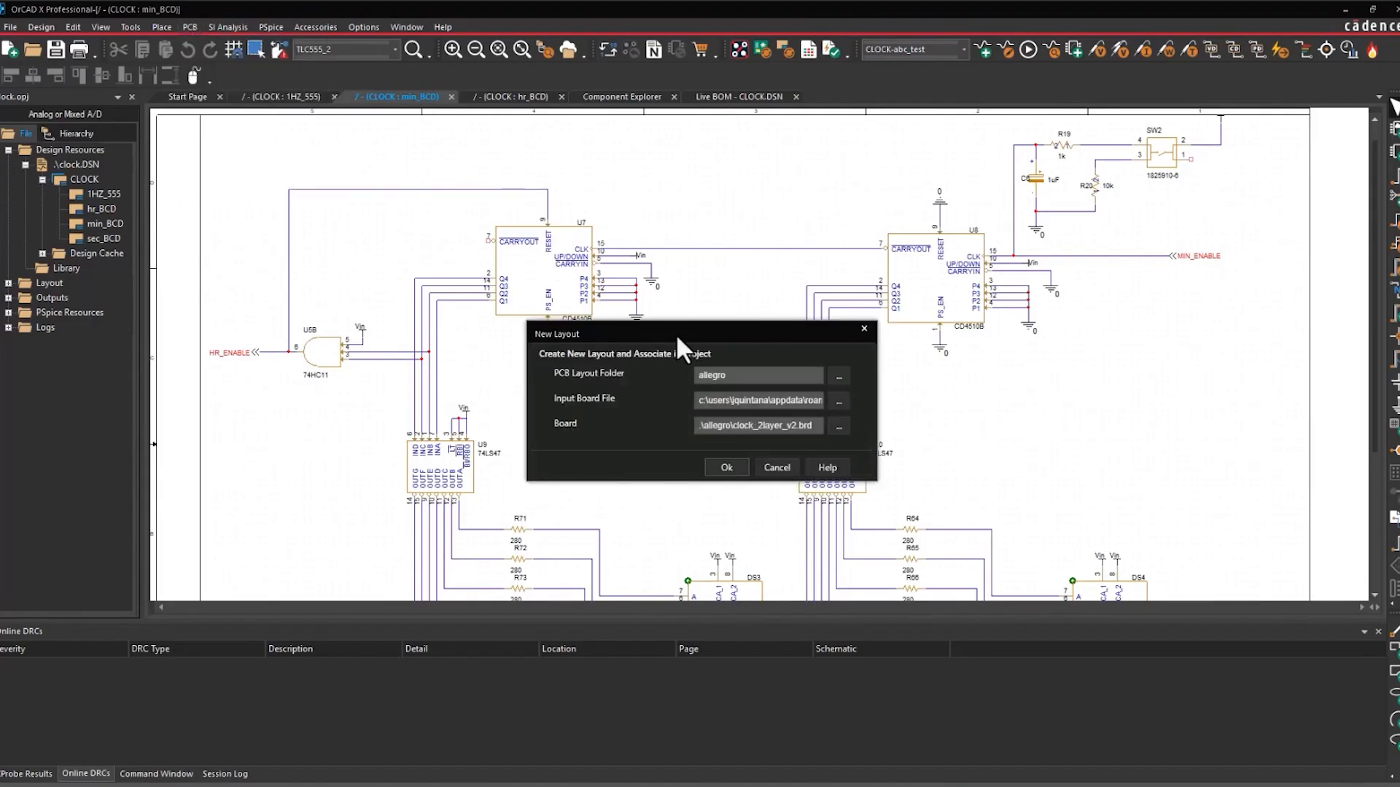
left_click_drag(675, 334, 671, 245)
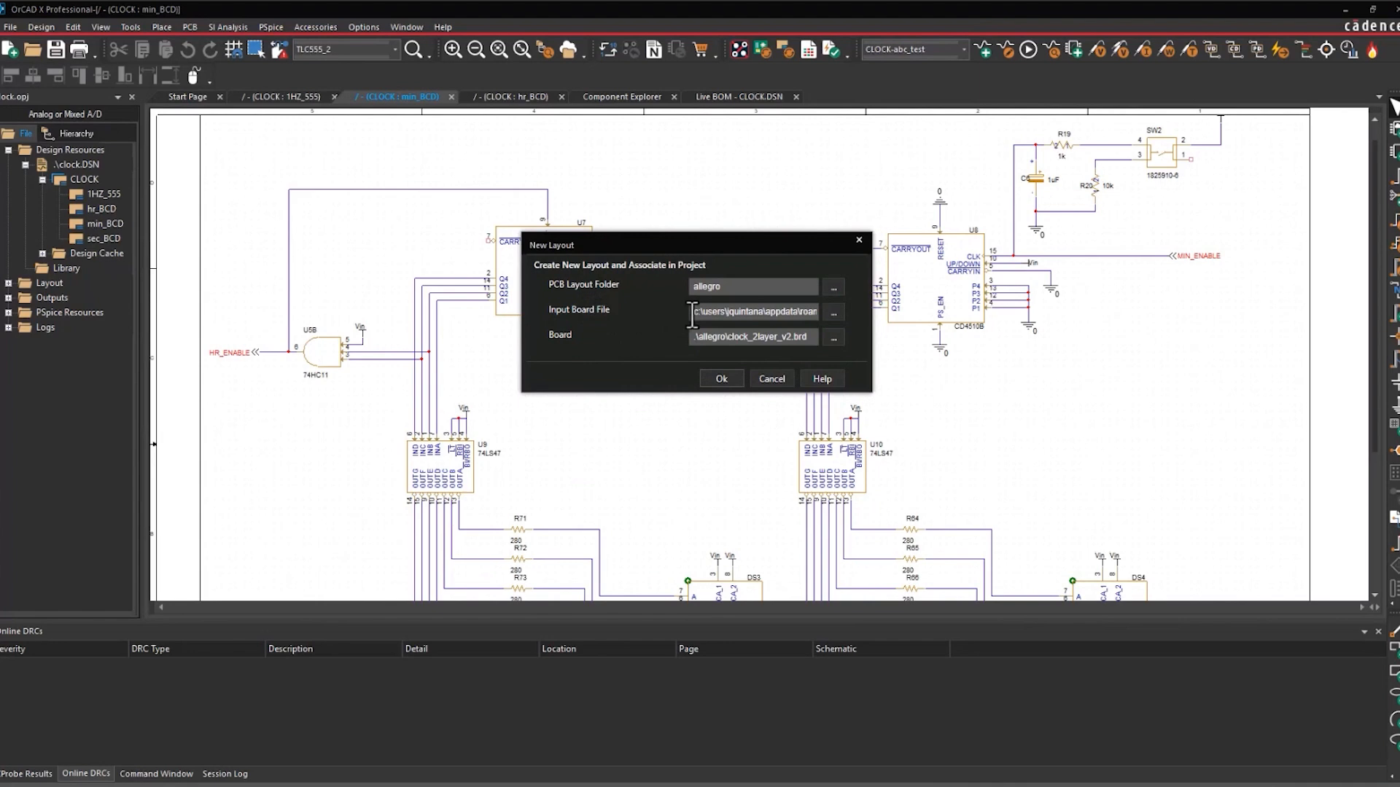
double_click(745, 317)
key("BackSpace")
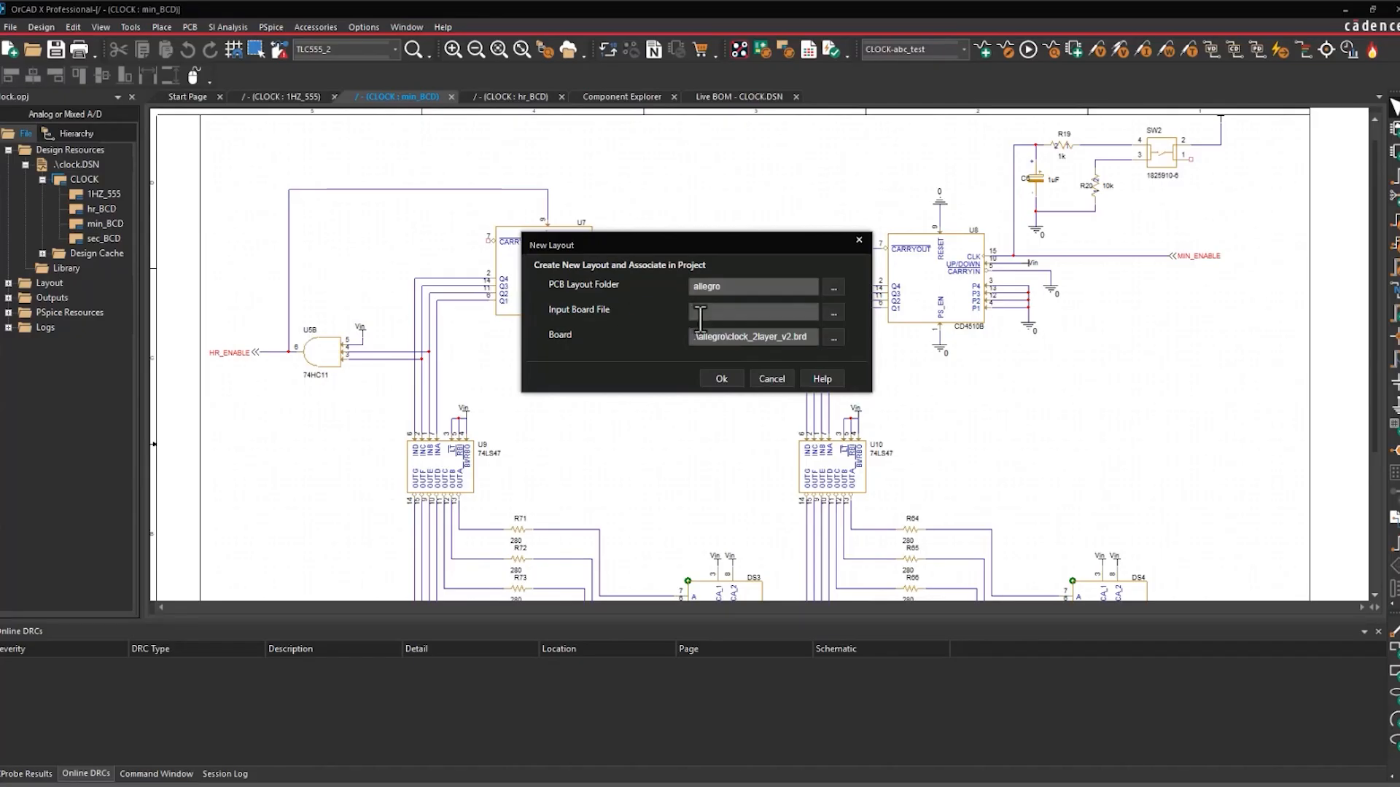
Step: Name the board clock_2layer_v3_blank.brd, create the layout and open it with OrCAD X Professional
left_click(791, 338)
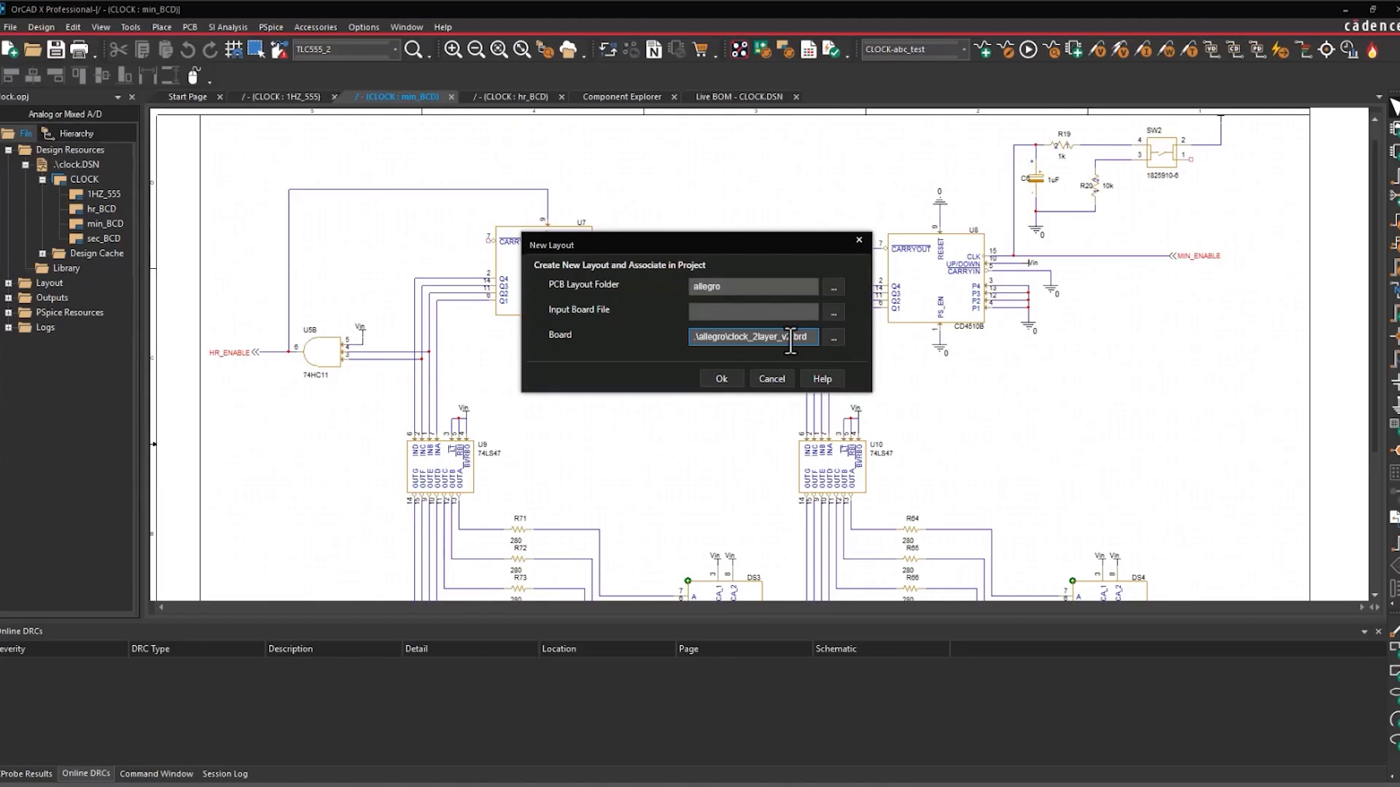
key("BackSpace")
type("3")
type("3")
type("_blank")
left_click(721, 380)
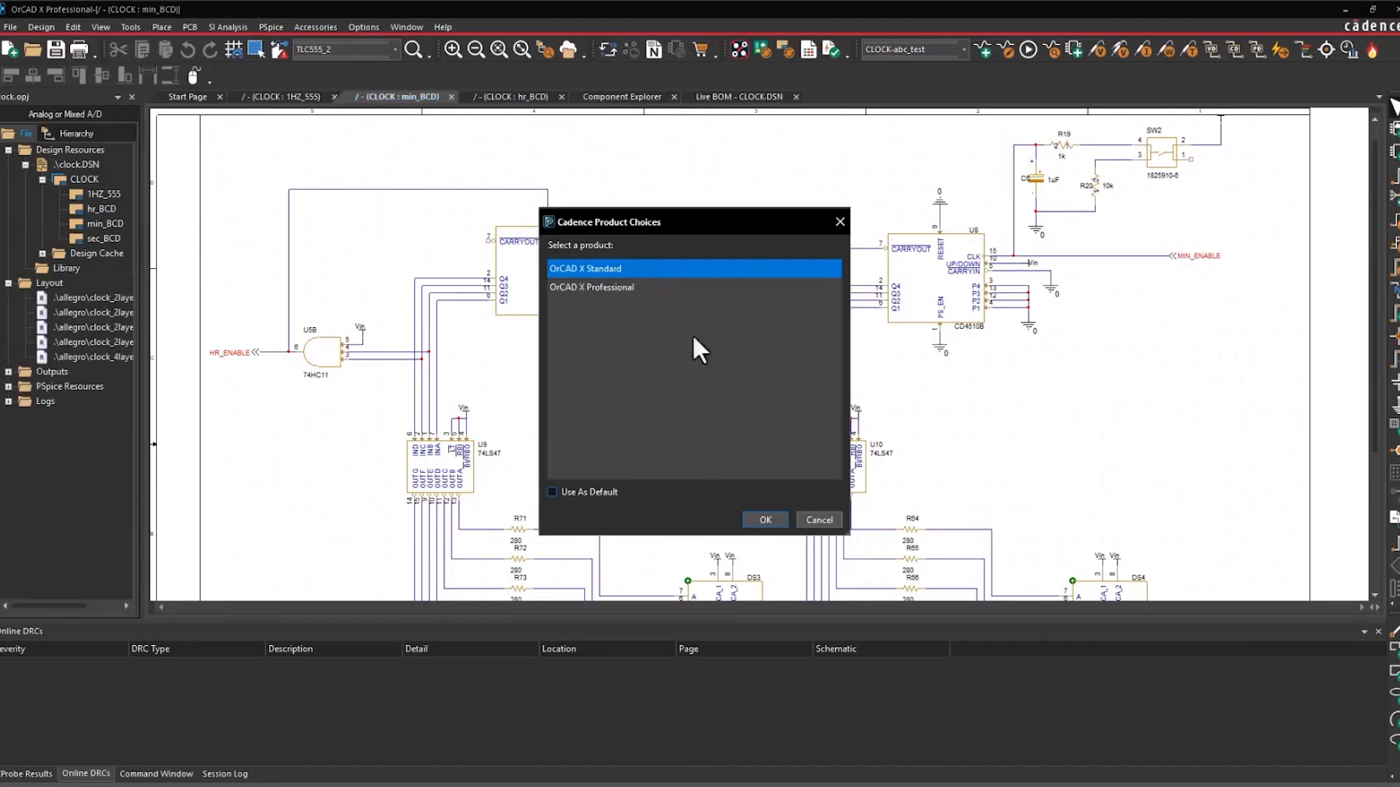
double_click(613, 287)
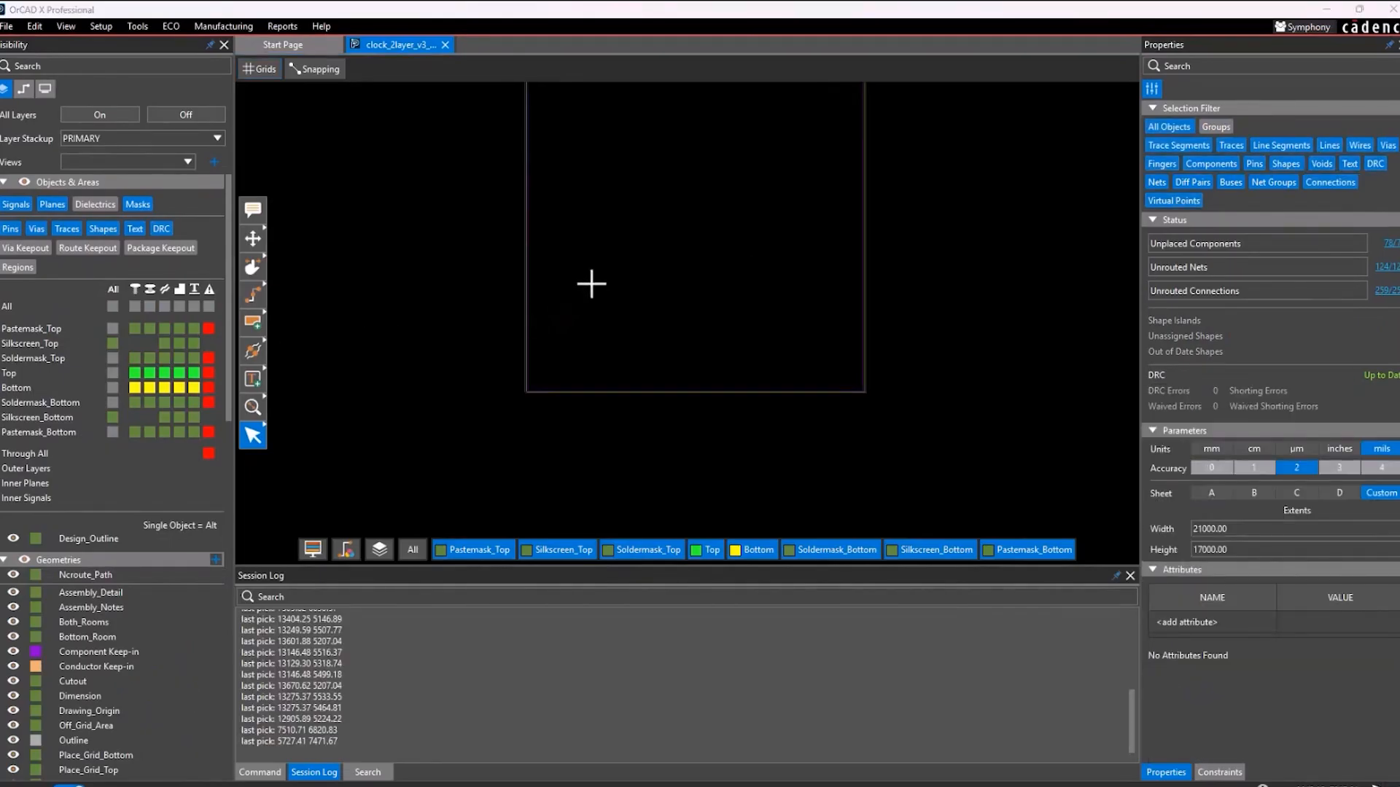
Step: Select the board's design outline and examine its length, height, and conductor and component keep-ins
middle_click_drag(614, 257, 625, 346)
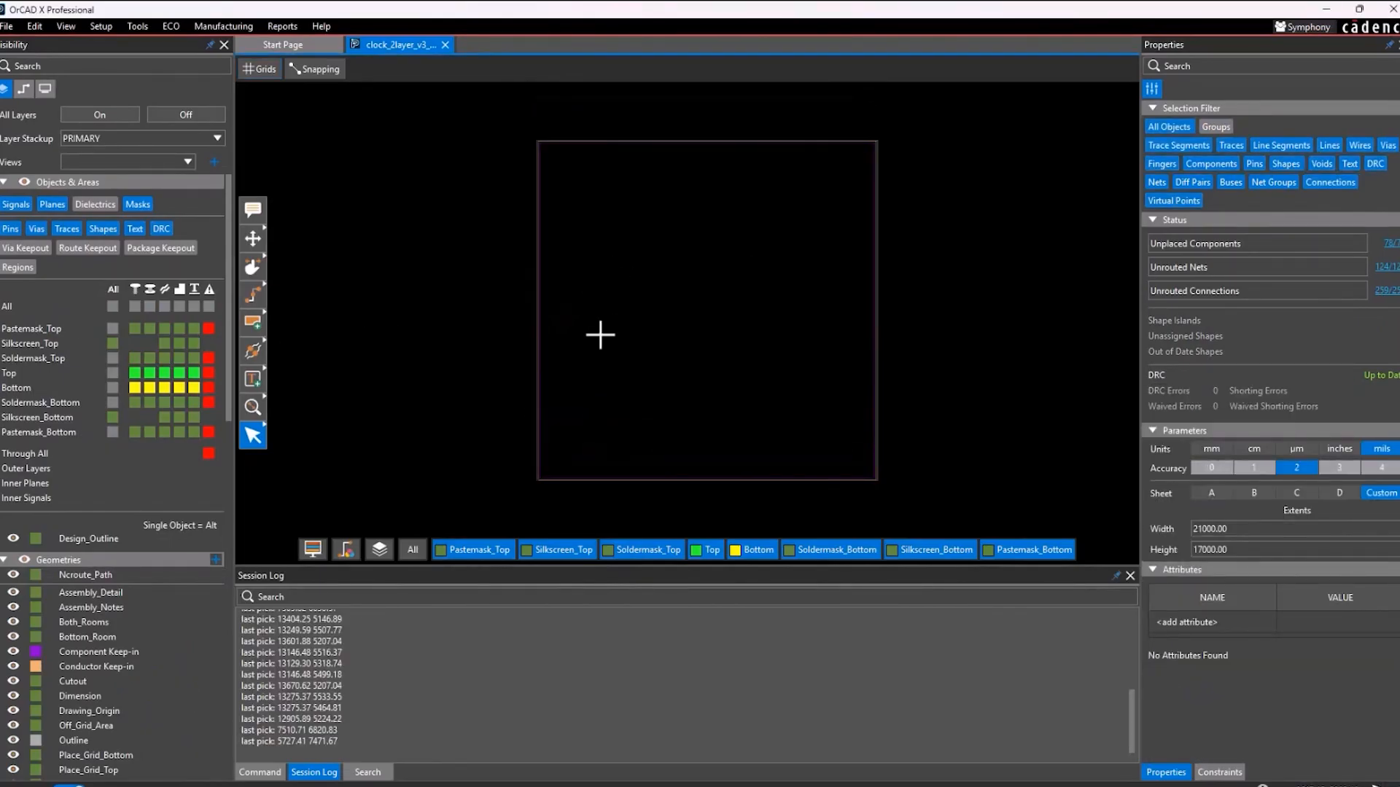
left_click(534, 351)
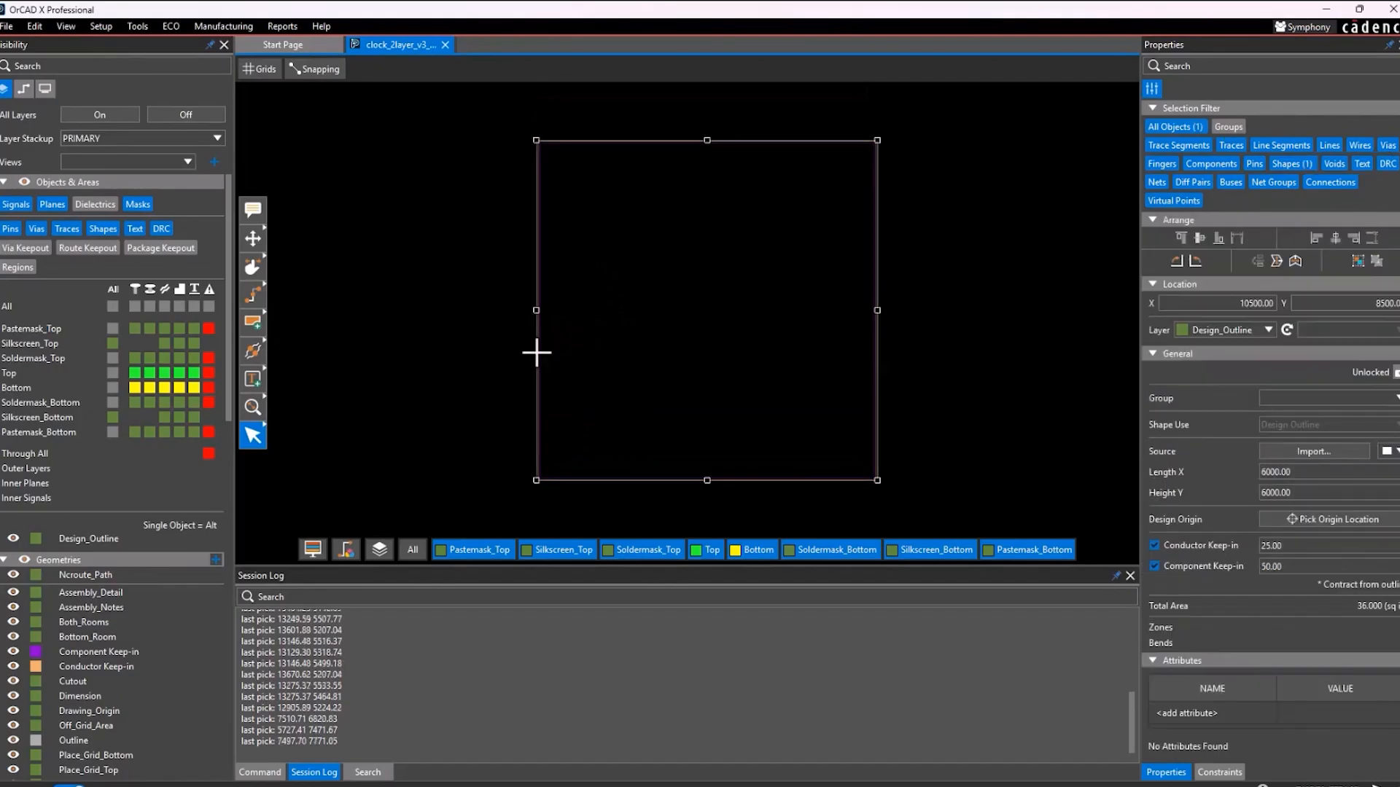
left_click(1327, 472)
left_click(1327, 495)
scroll(909, 449, "up", 3)
scroll(665, 406, "up", 1)
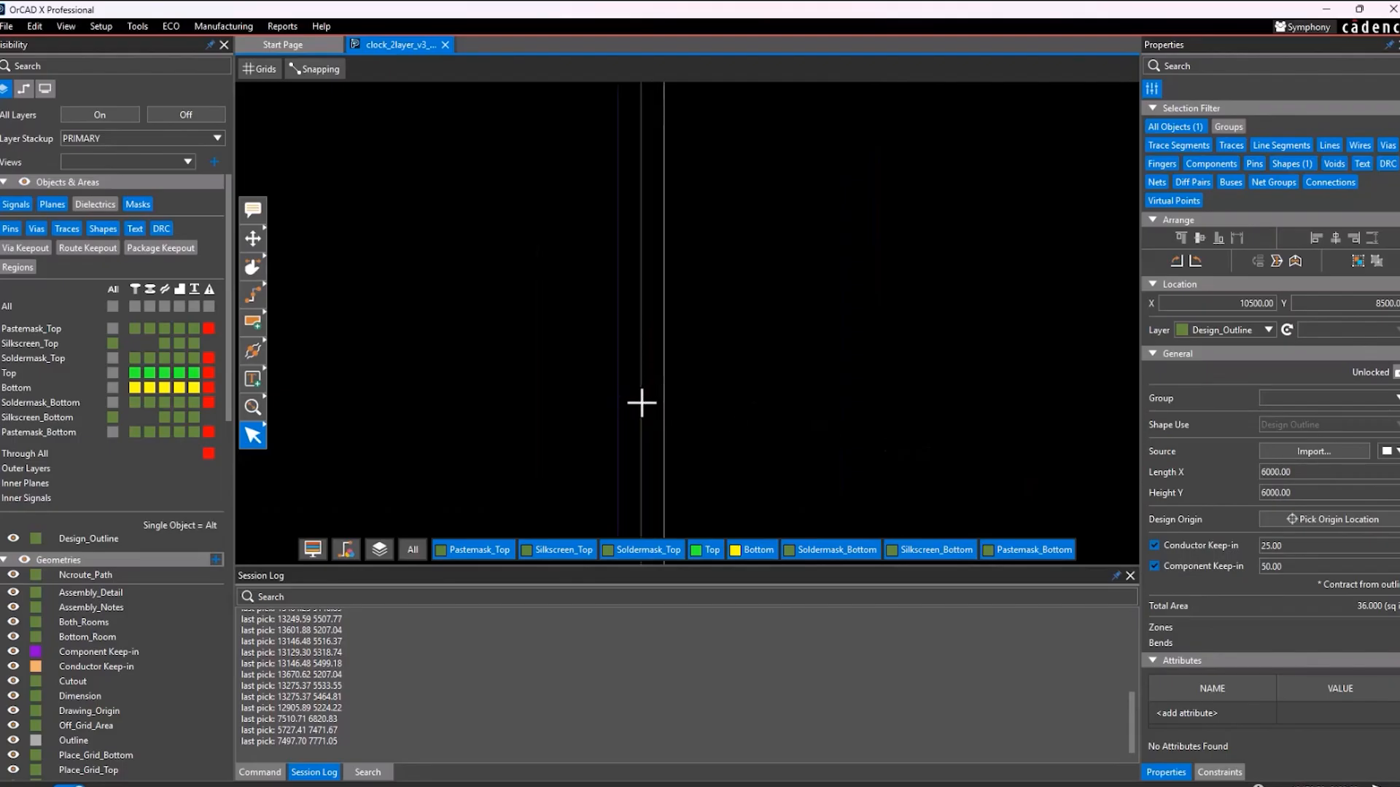
scroll(642, 402, "down", 4)
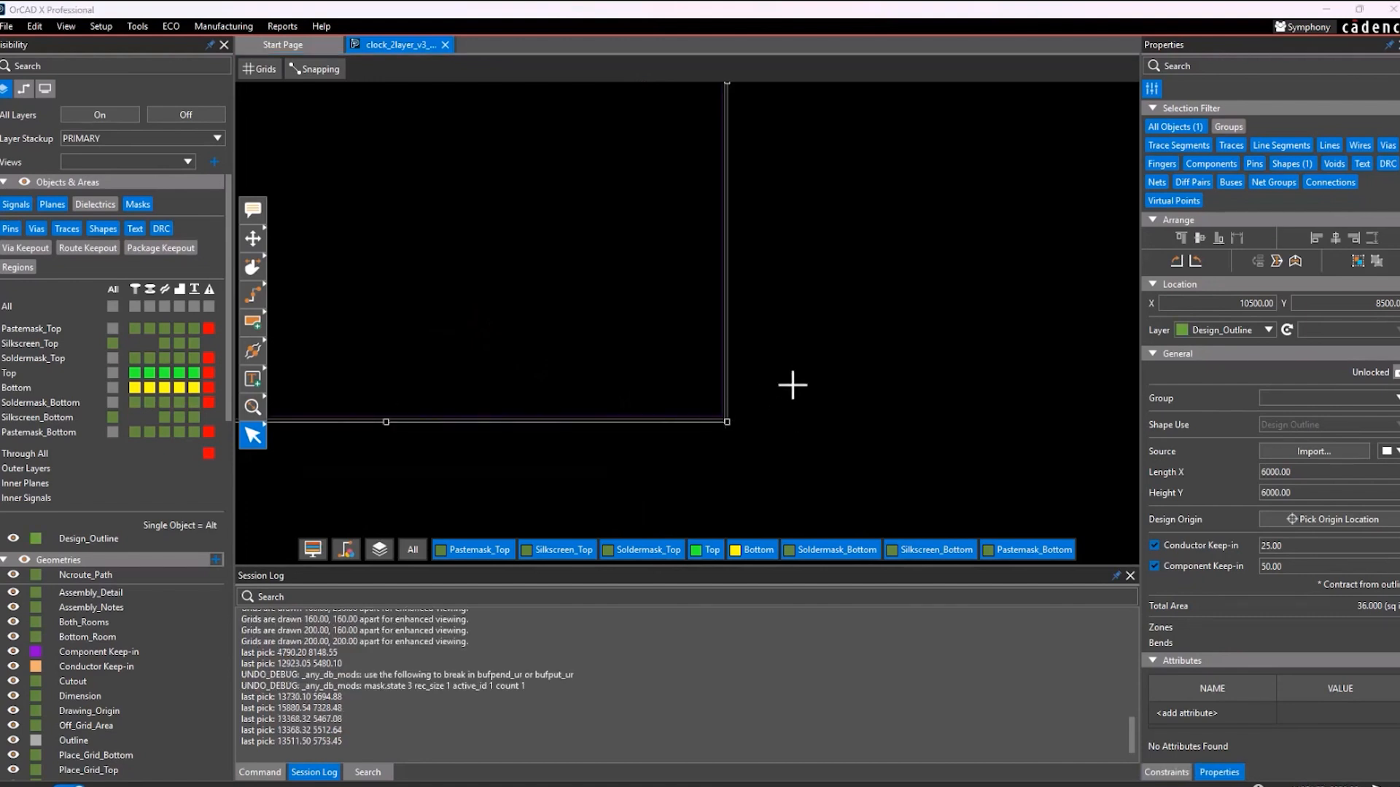
Step: Deselect the outline, switch the design units to mm and return them to mils
left_click(793, 385)
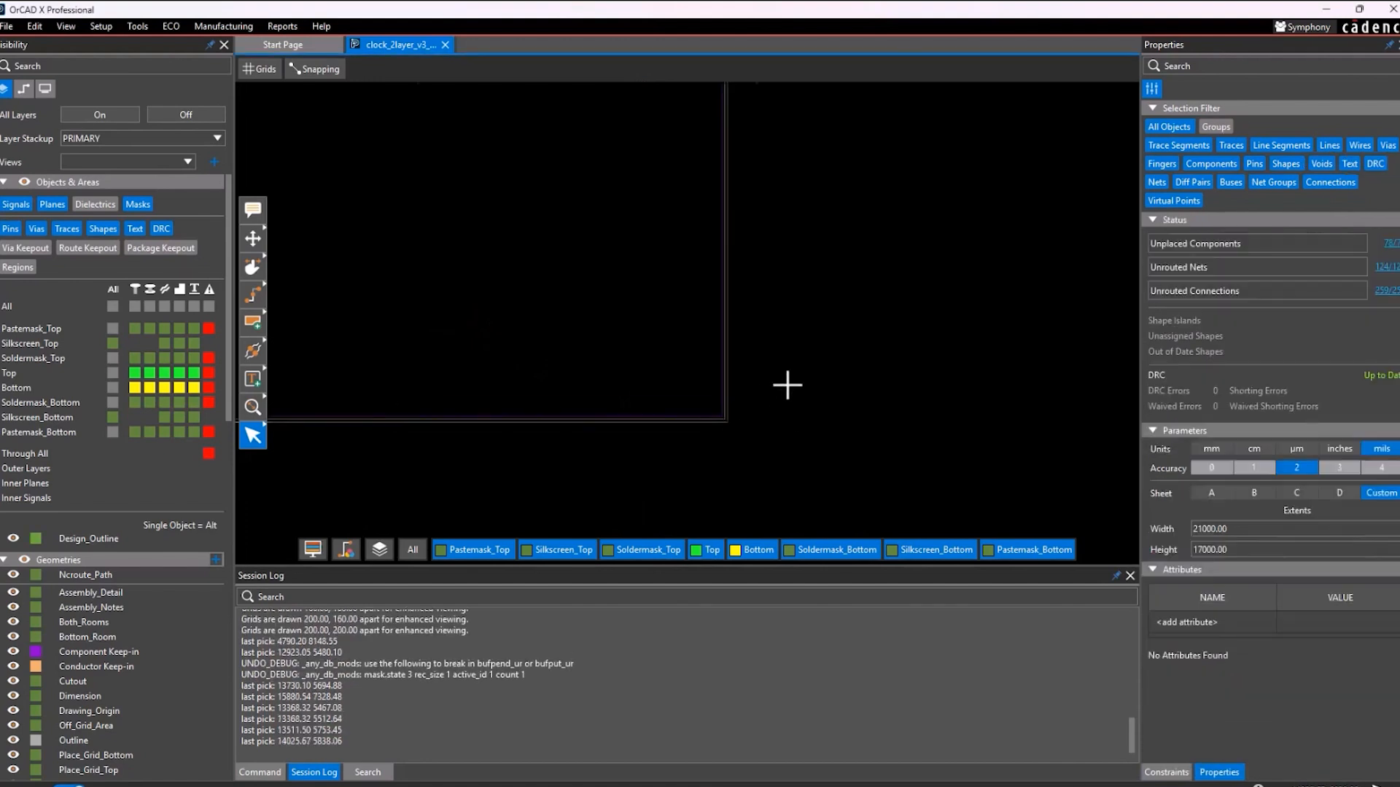
middle_click_drag(787, 382, 869, 454)
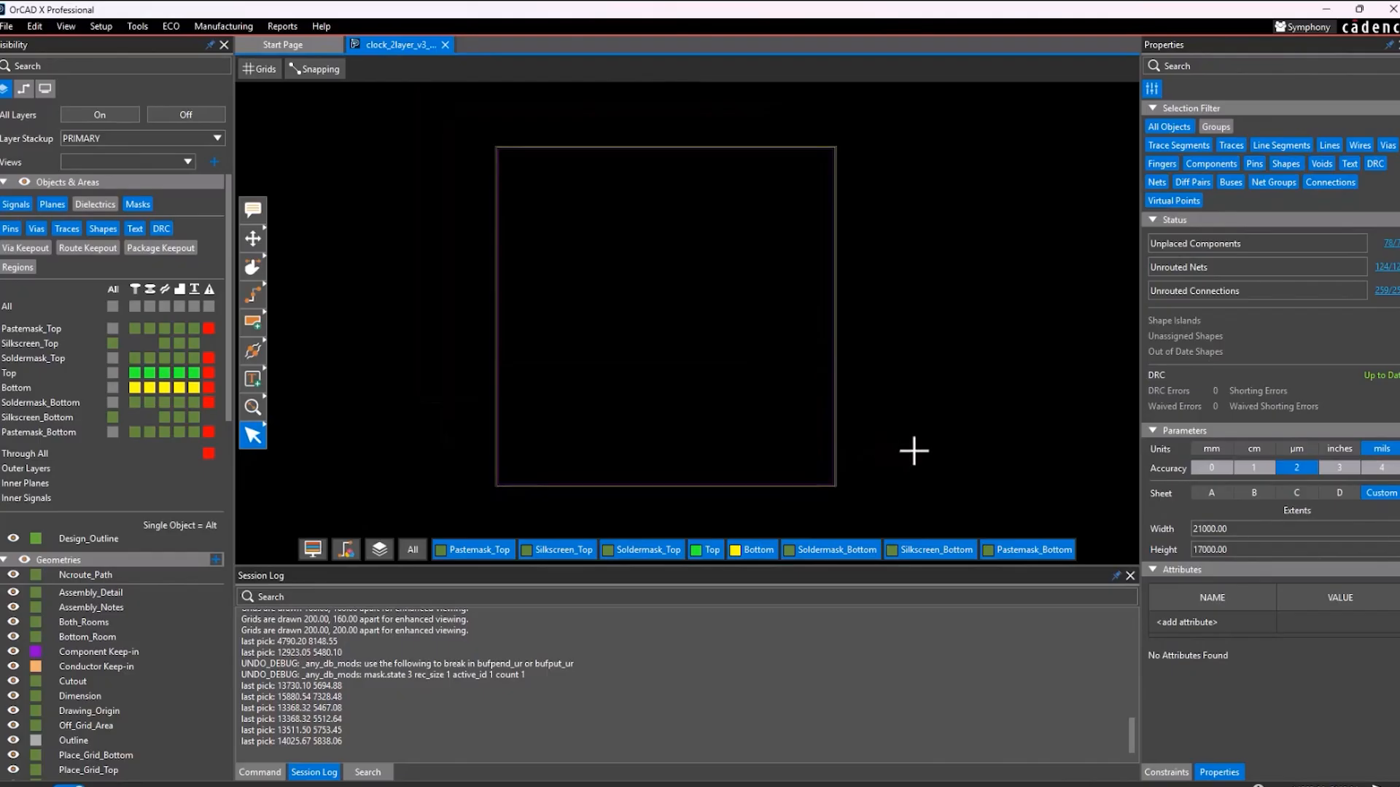
left_click(1210, 447)
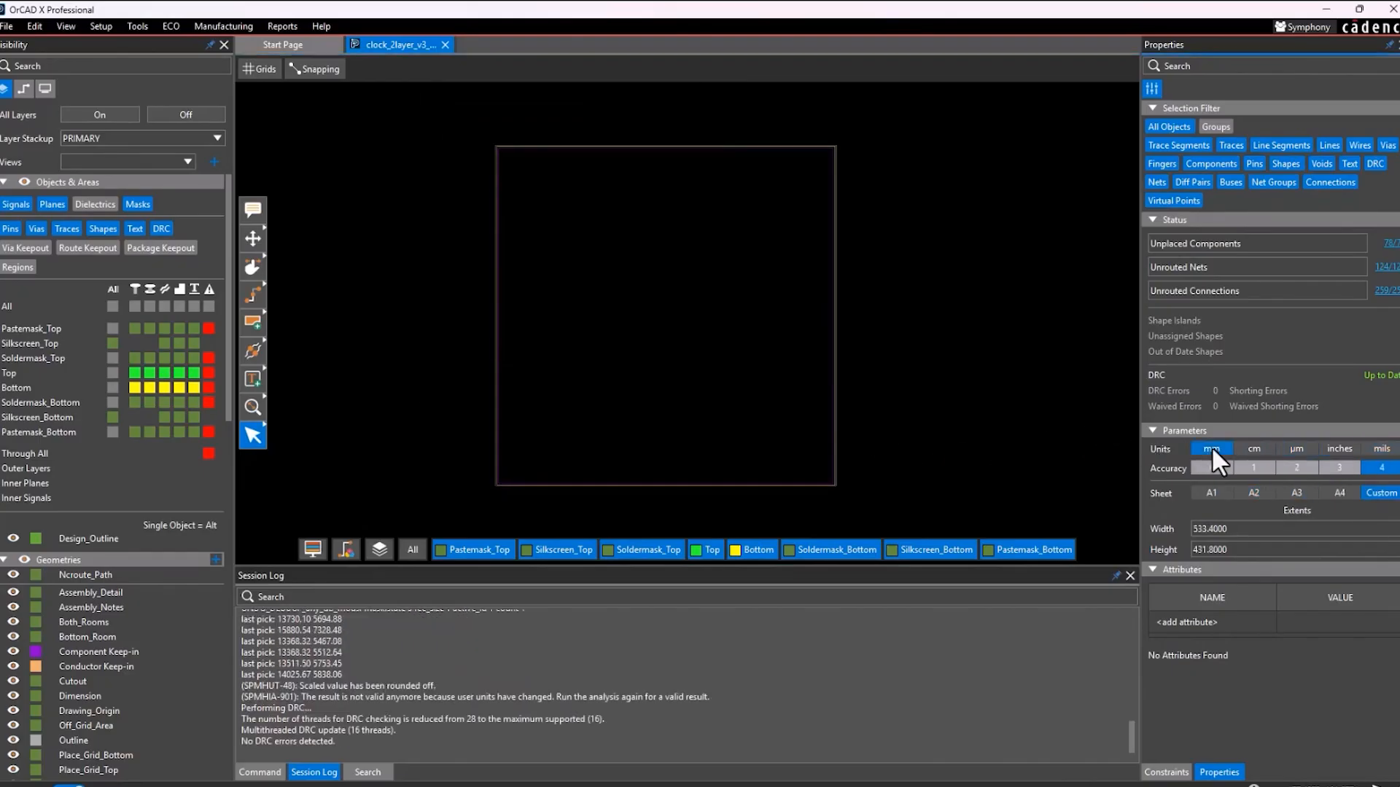
left_click(1394, 450)
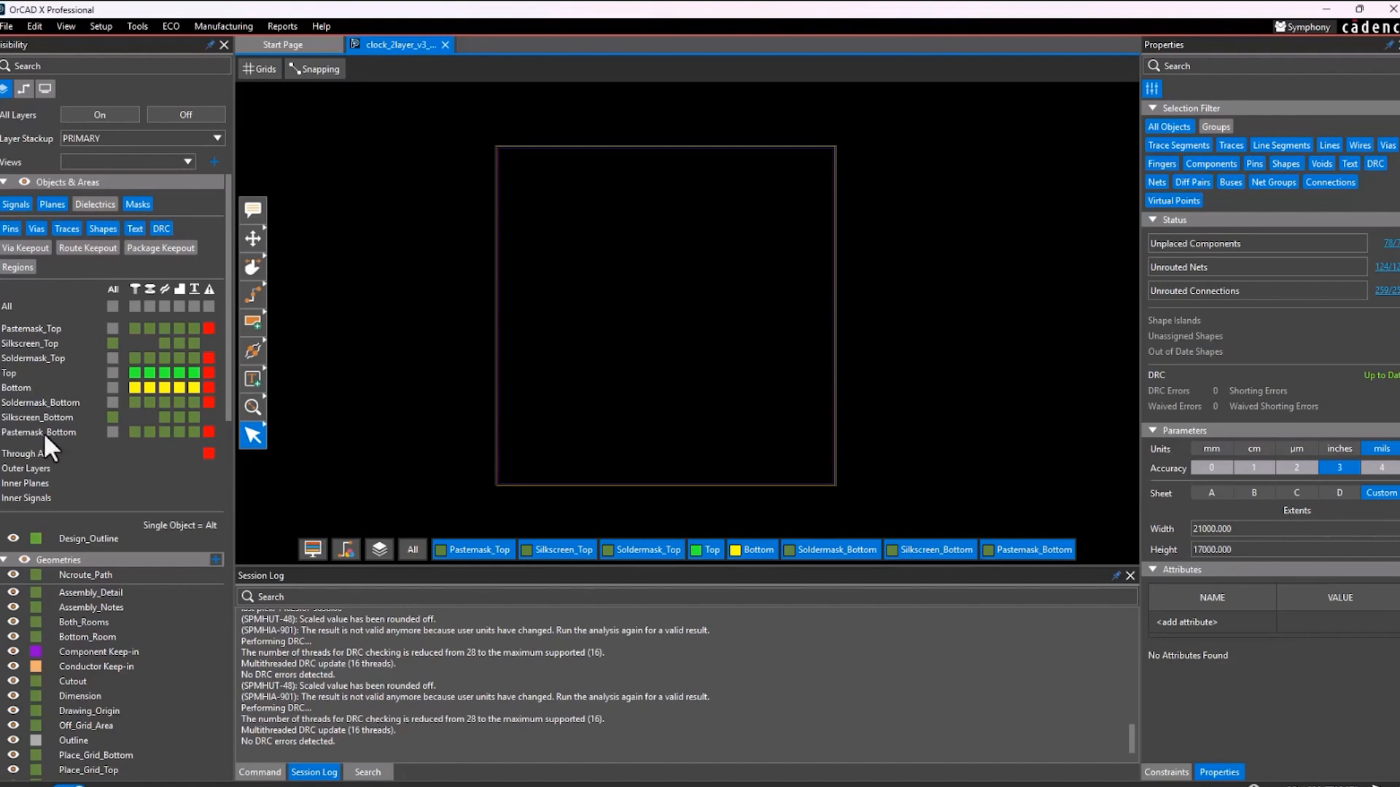
Step: Turn off the mask layers in the layer visibility list and examine the geometry, component and manufacturing layers and available saved views
left_click(137, 204)
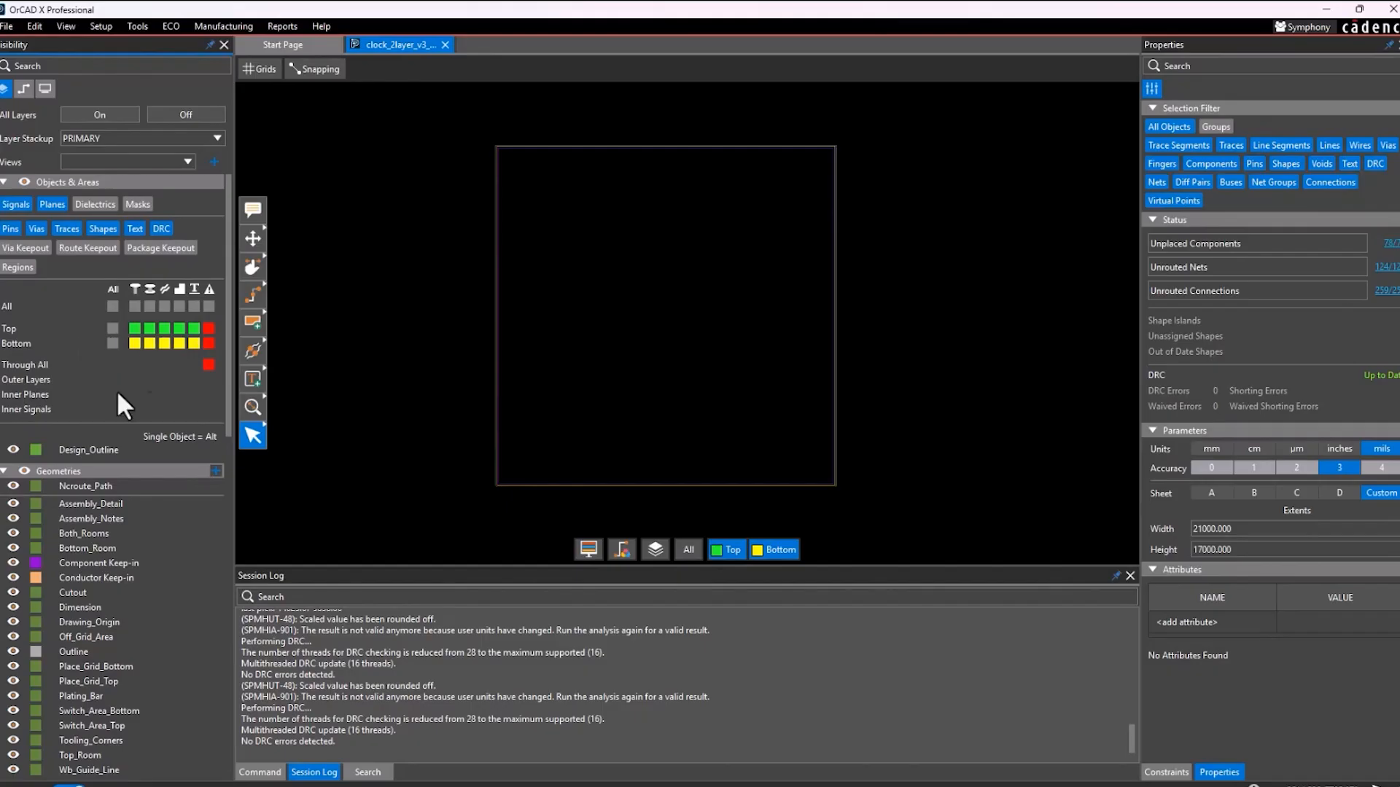
scroll(114, 404, "down", 10)
scroll(115, 404, "down", 11)
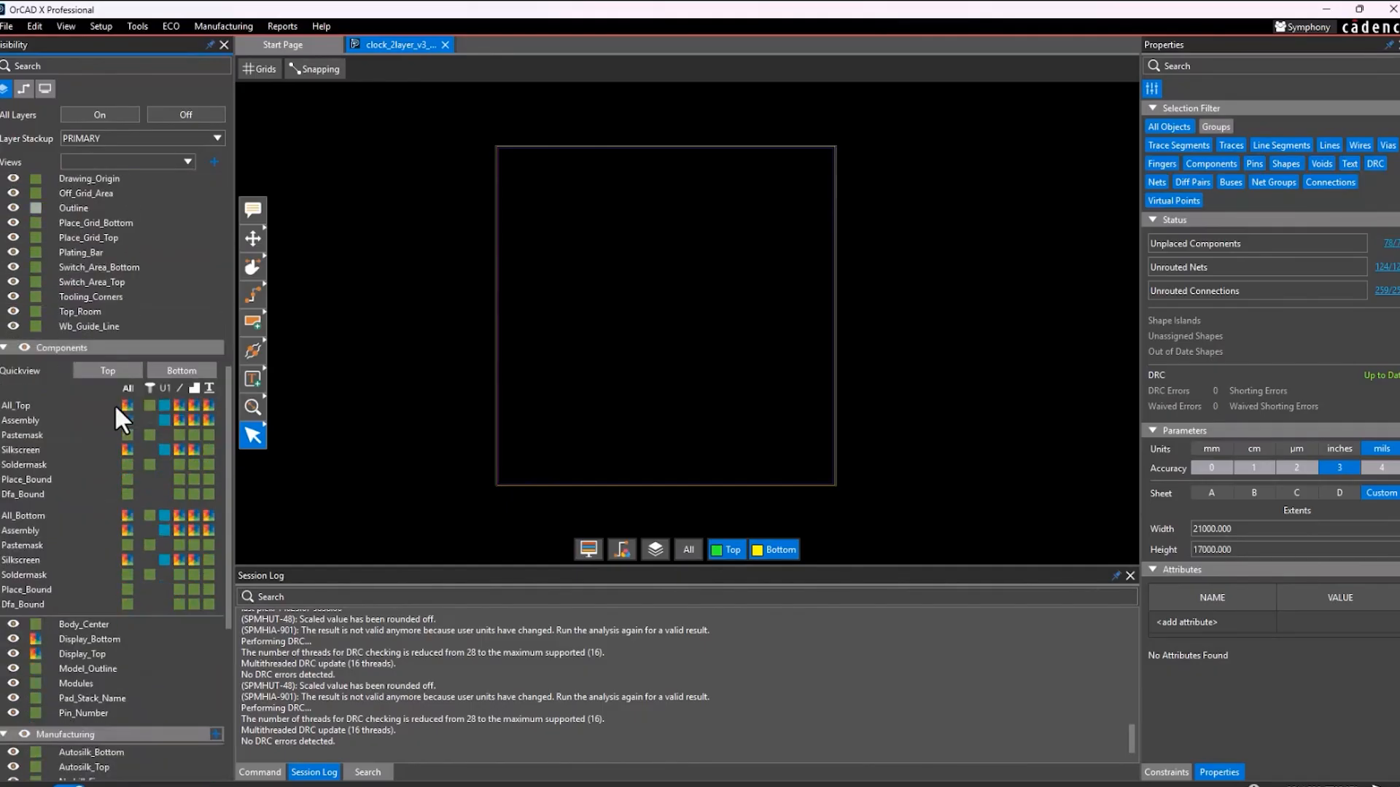
scroll(117, 421, "down", 1)
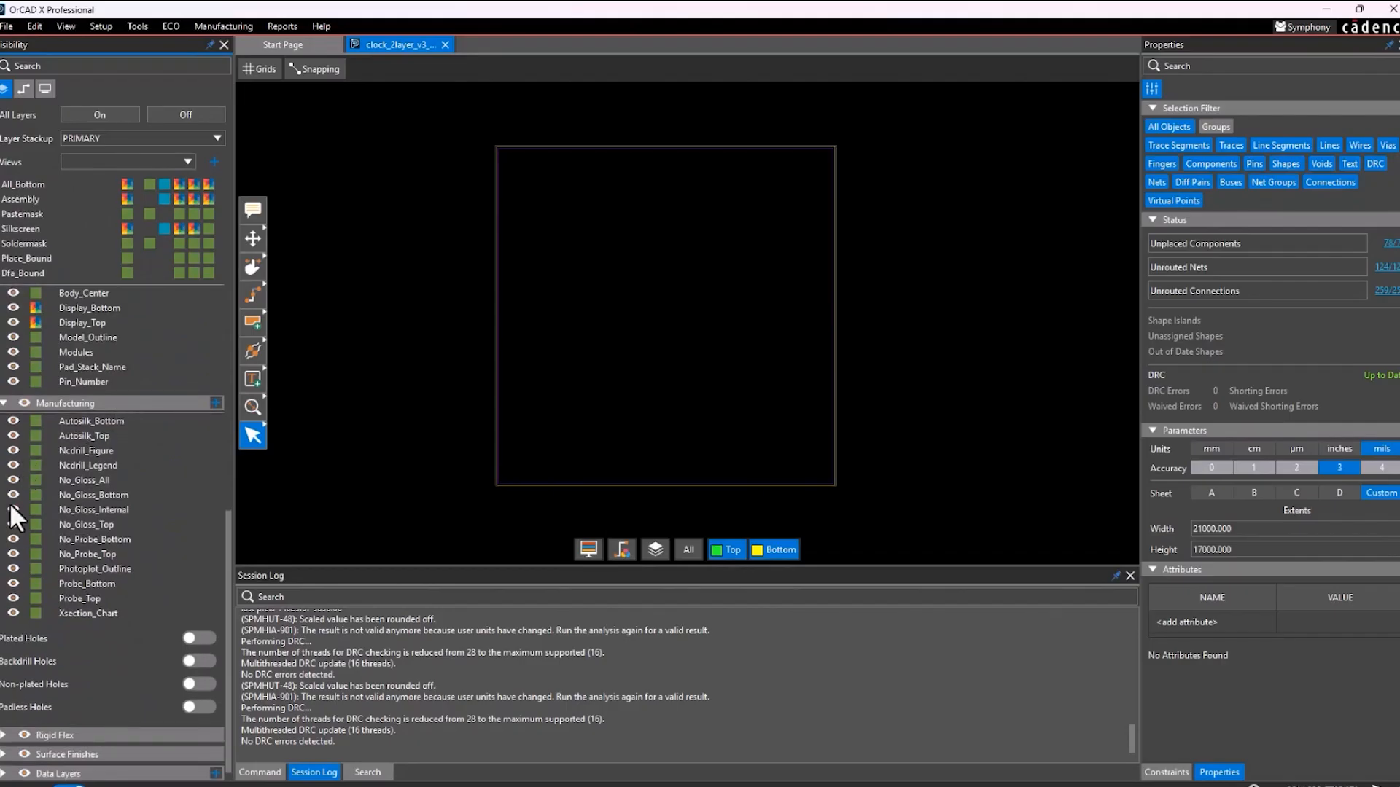
scroll(156, 488, "up", 4)
scroll(120, 488, "up", 12)
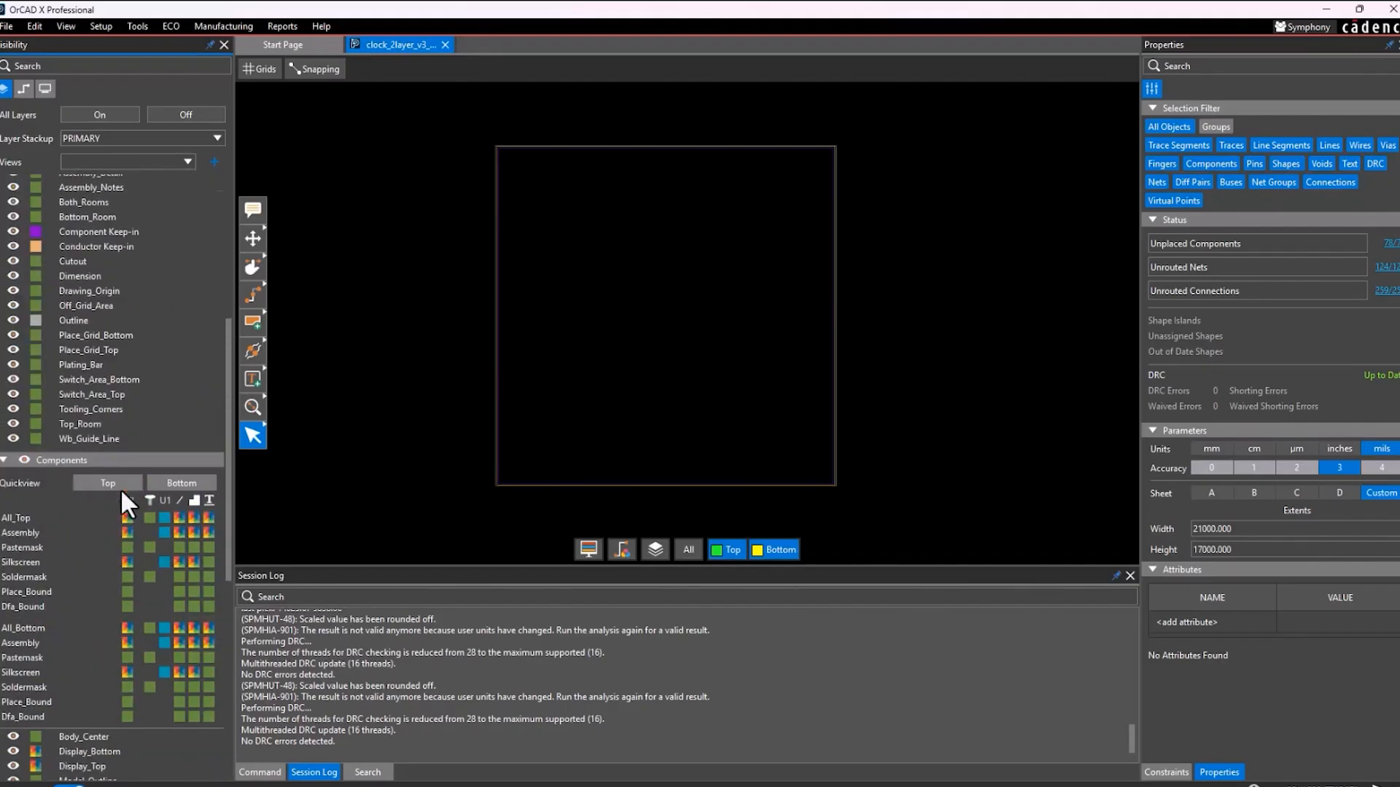
left_click(187, 161)
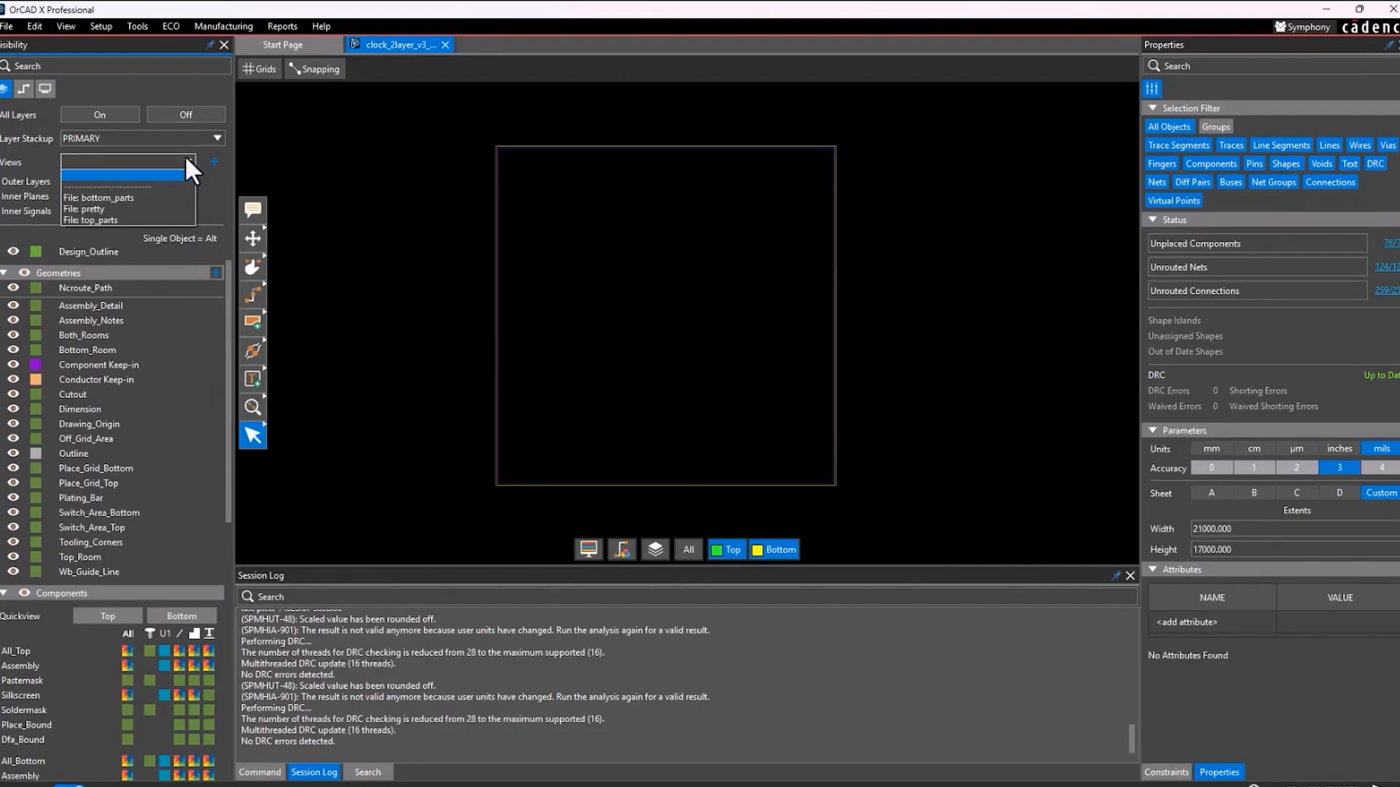
left_click(187, 159)
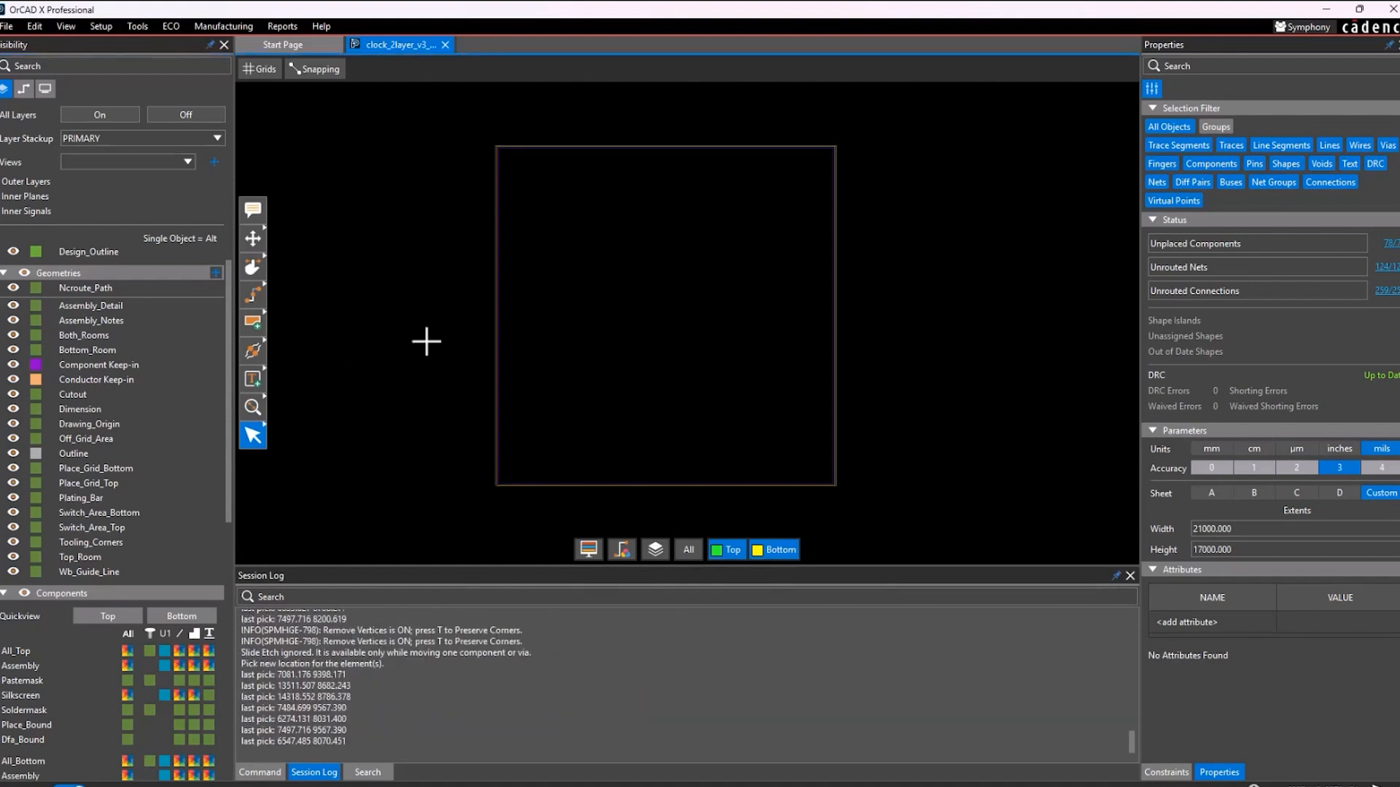
Step: Select the rectangular design outline and stretch it from its upper-left corner to about 6810 by 6160 mils
scroll(479, 340, "up", 3)
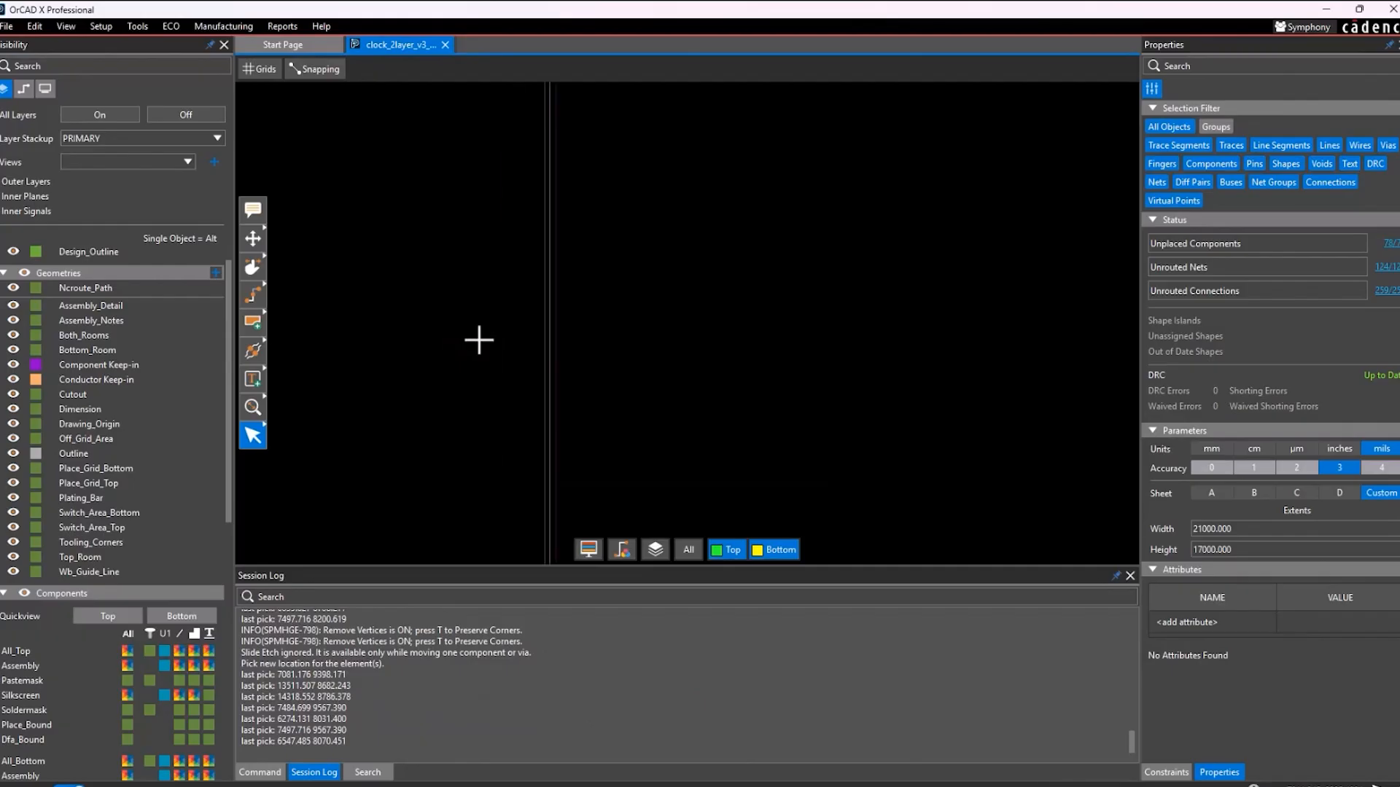
left_click(544, 341)
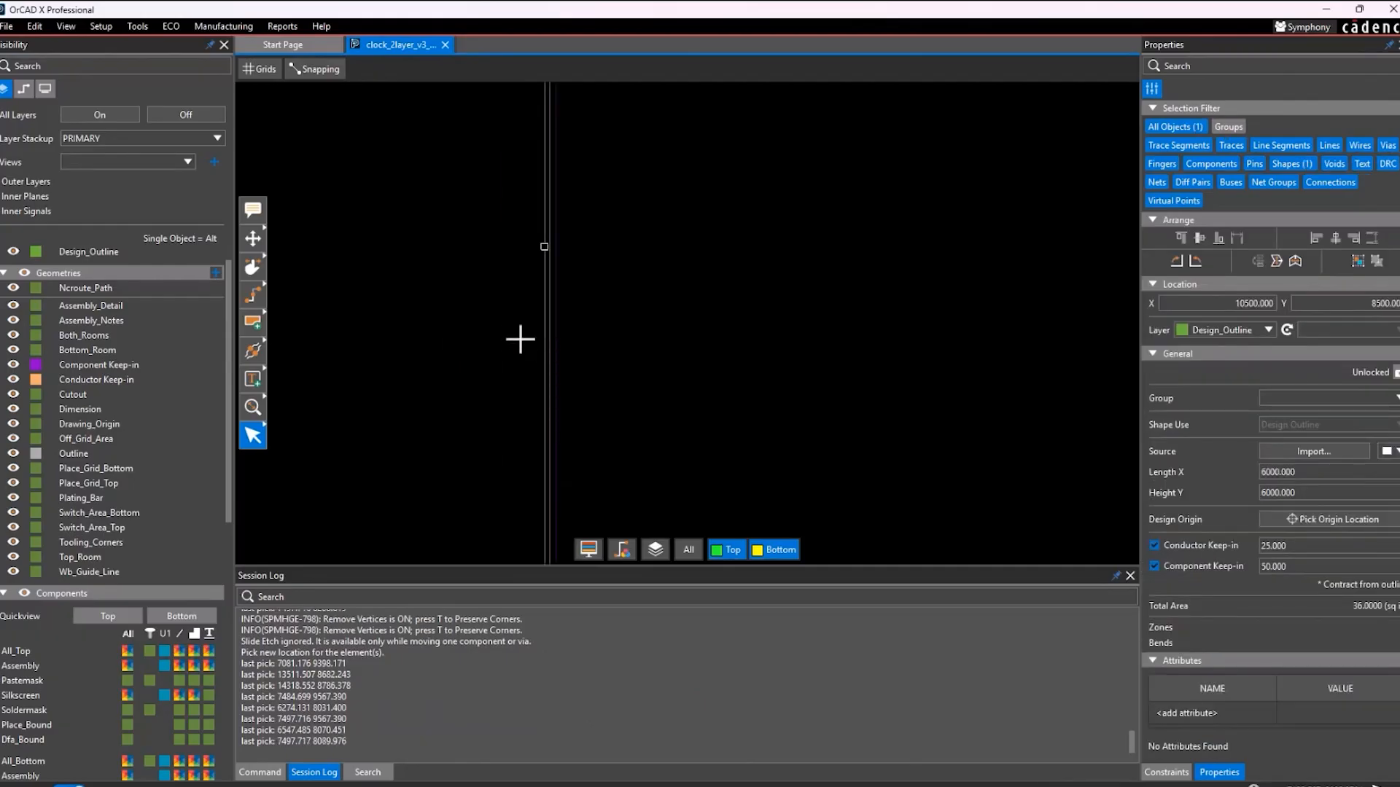
scroll(462, 330, "down", 3)
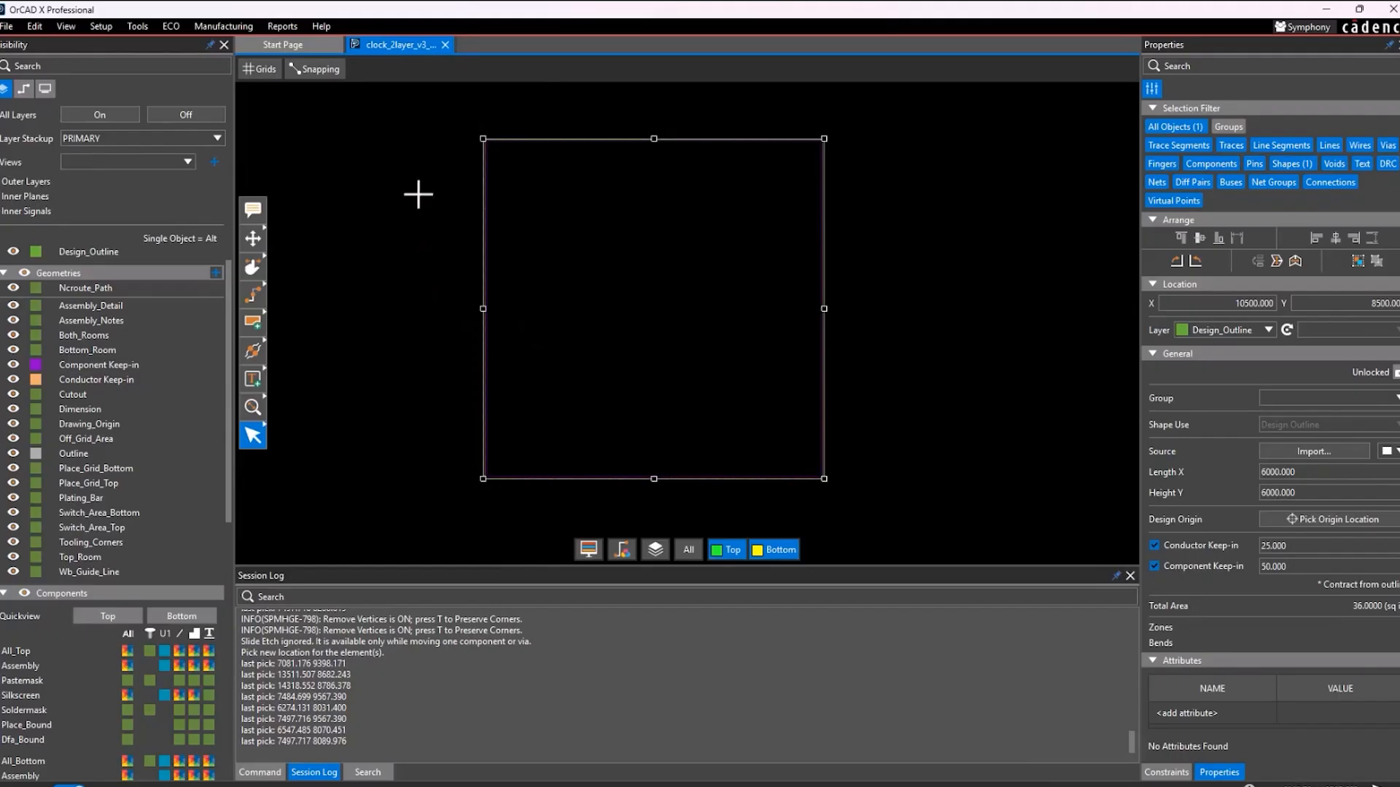
scroll(473, 137, "up", 2)
left_click_drag(516, 145, 333, 110)
scroll(566, 250, "down", 3)
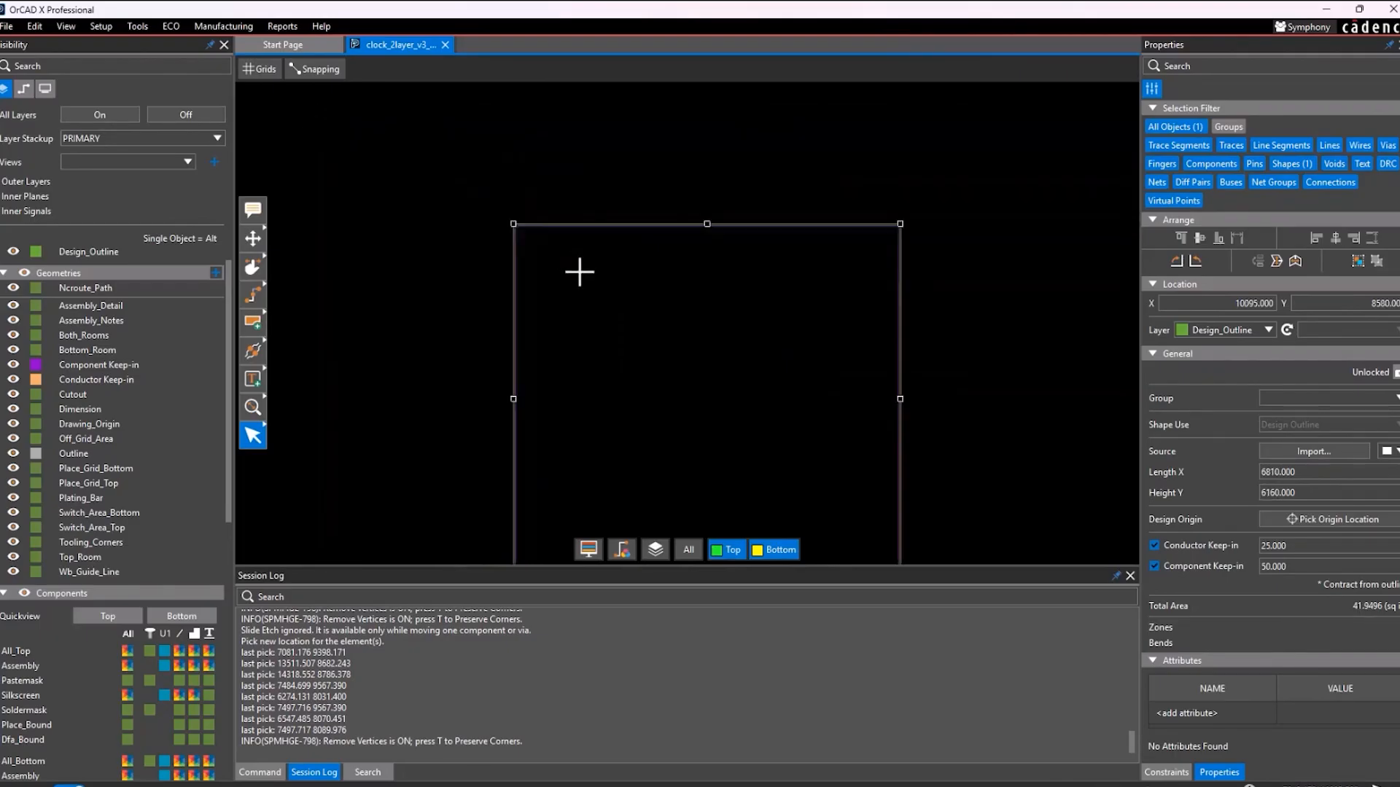
middle_click_drag(400, 234, 475, 234)
Step: Replace the rectangular design outline with a circular one drawn from its center, with a radius of about 4424 mils
left_click(168, 27)
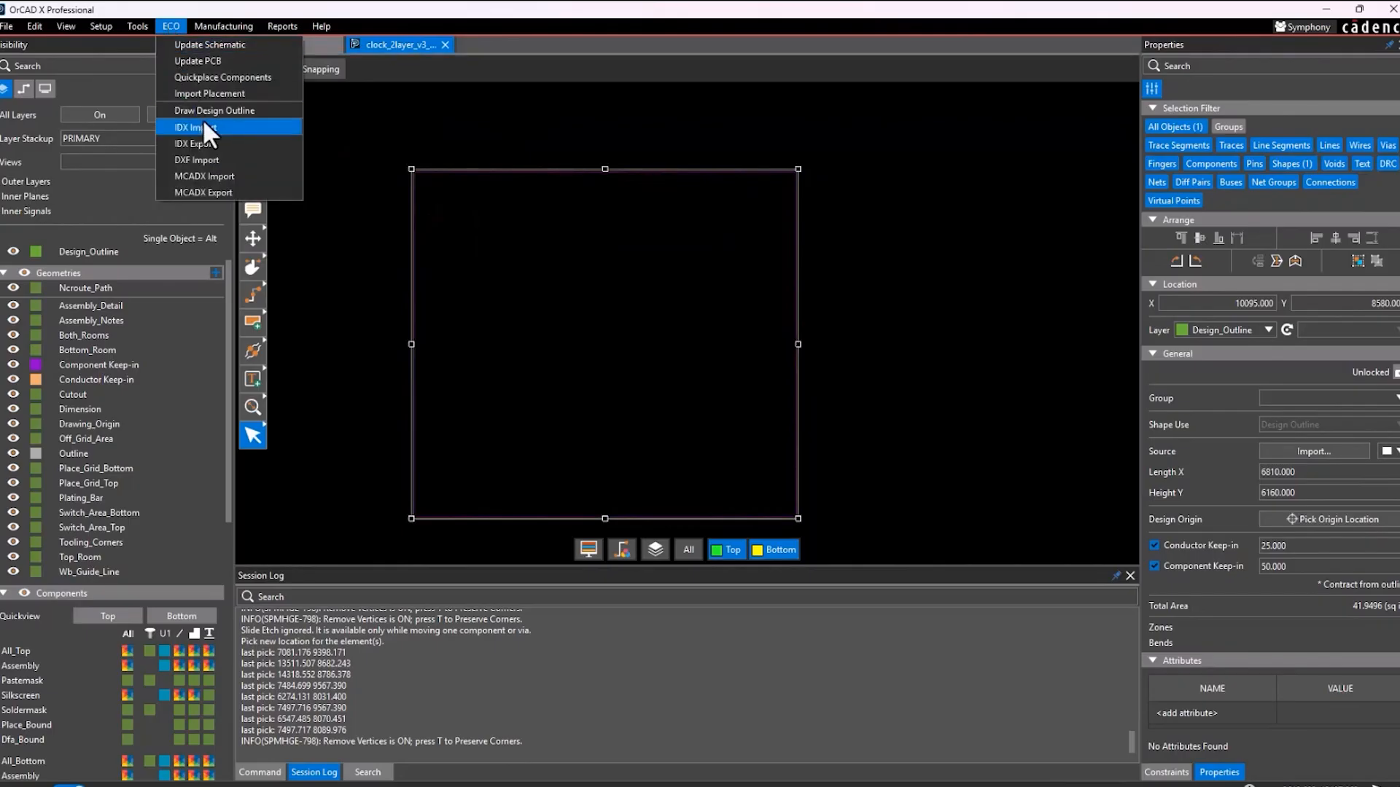
left_click(260, 110)
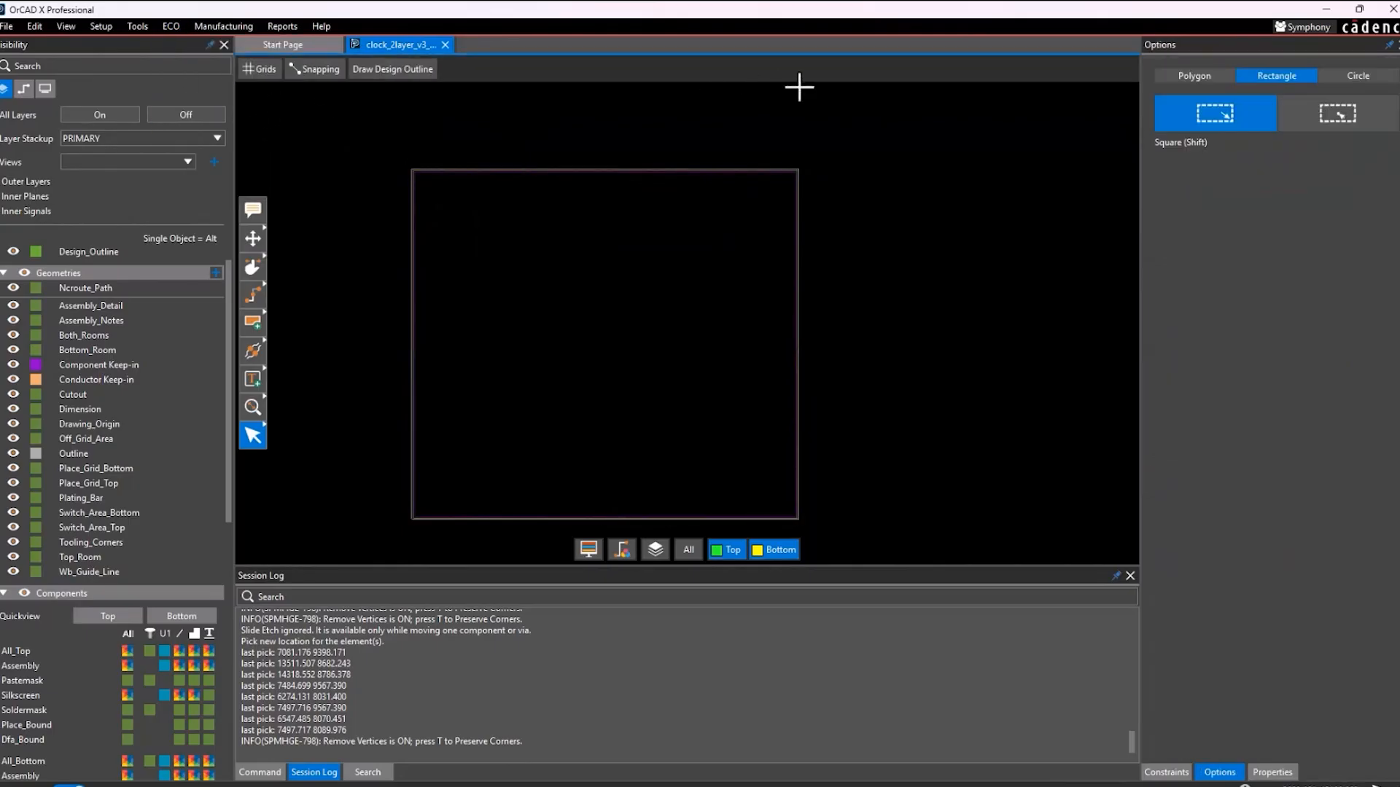
left_click(1194, 76)
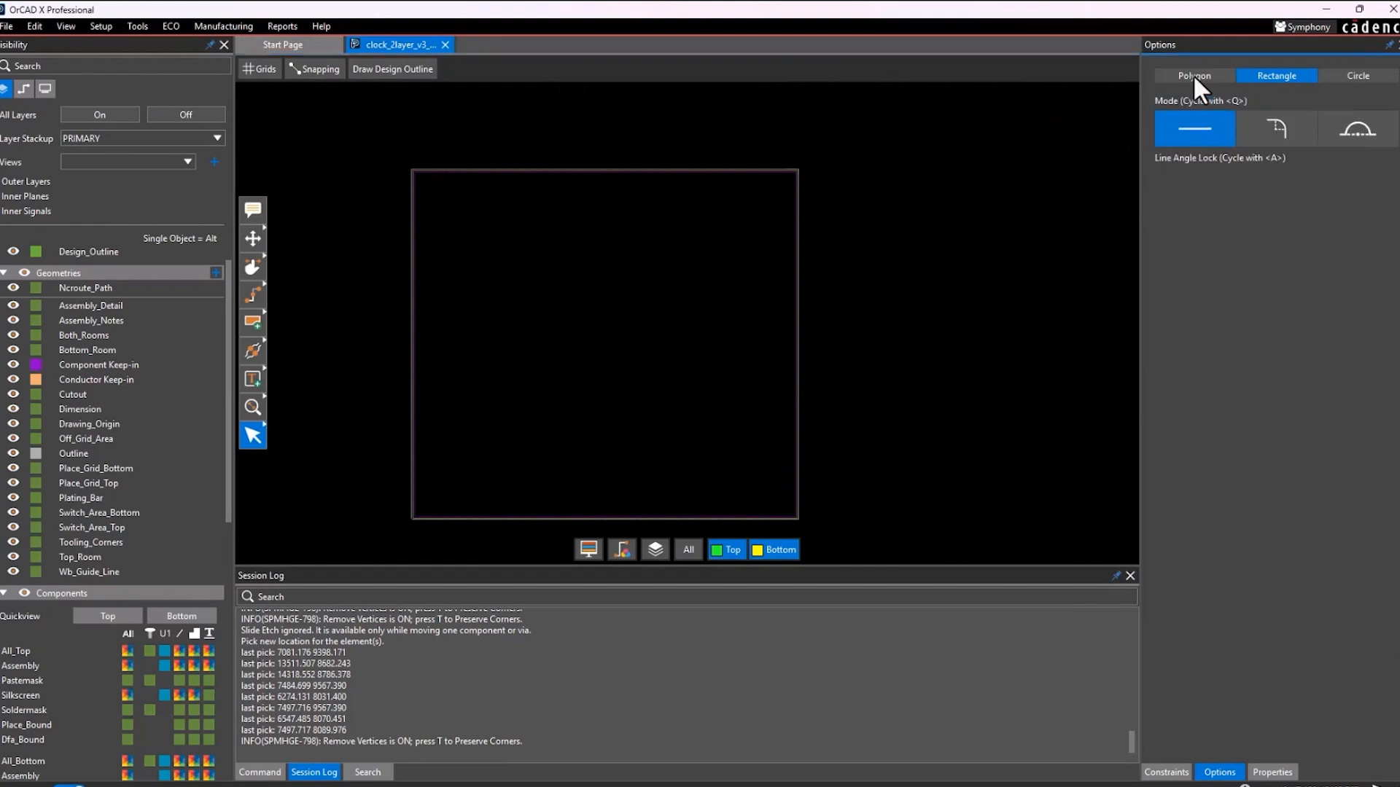
left_click(1354, 80)
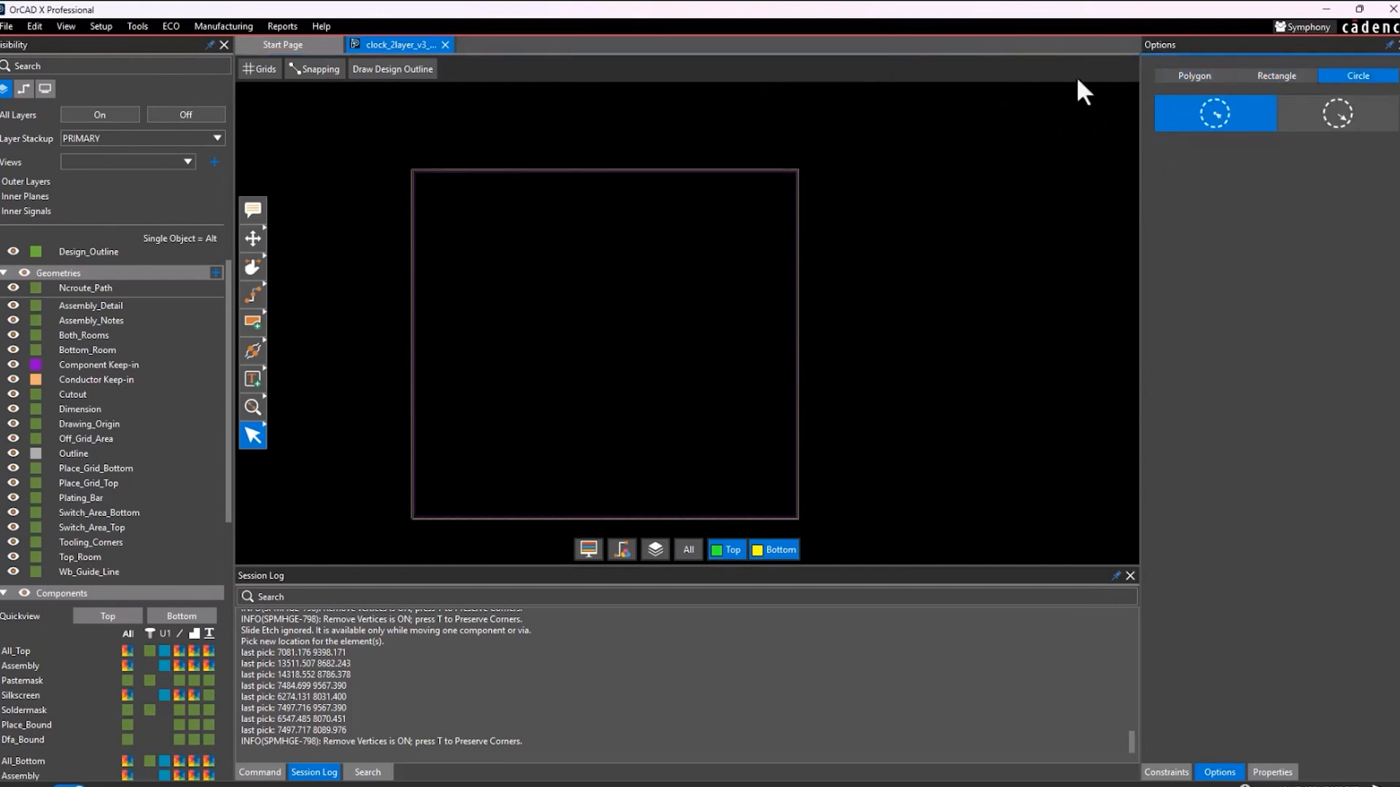
left_click(168, 25)
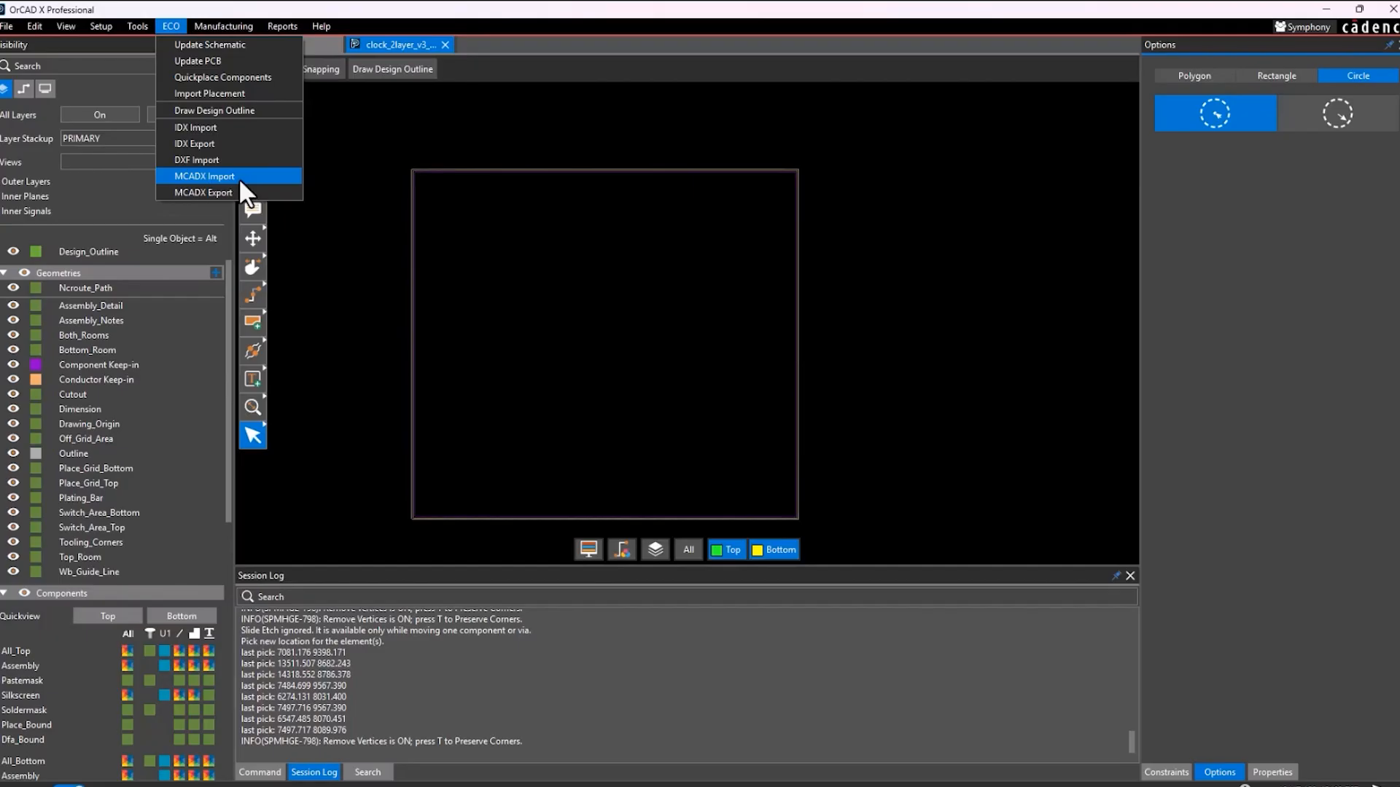
left_click(392, 211)
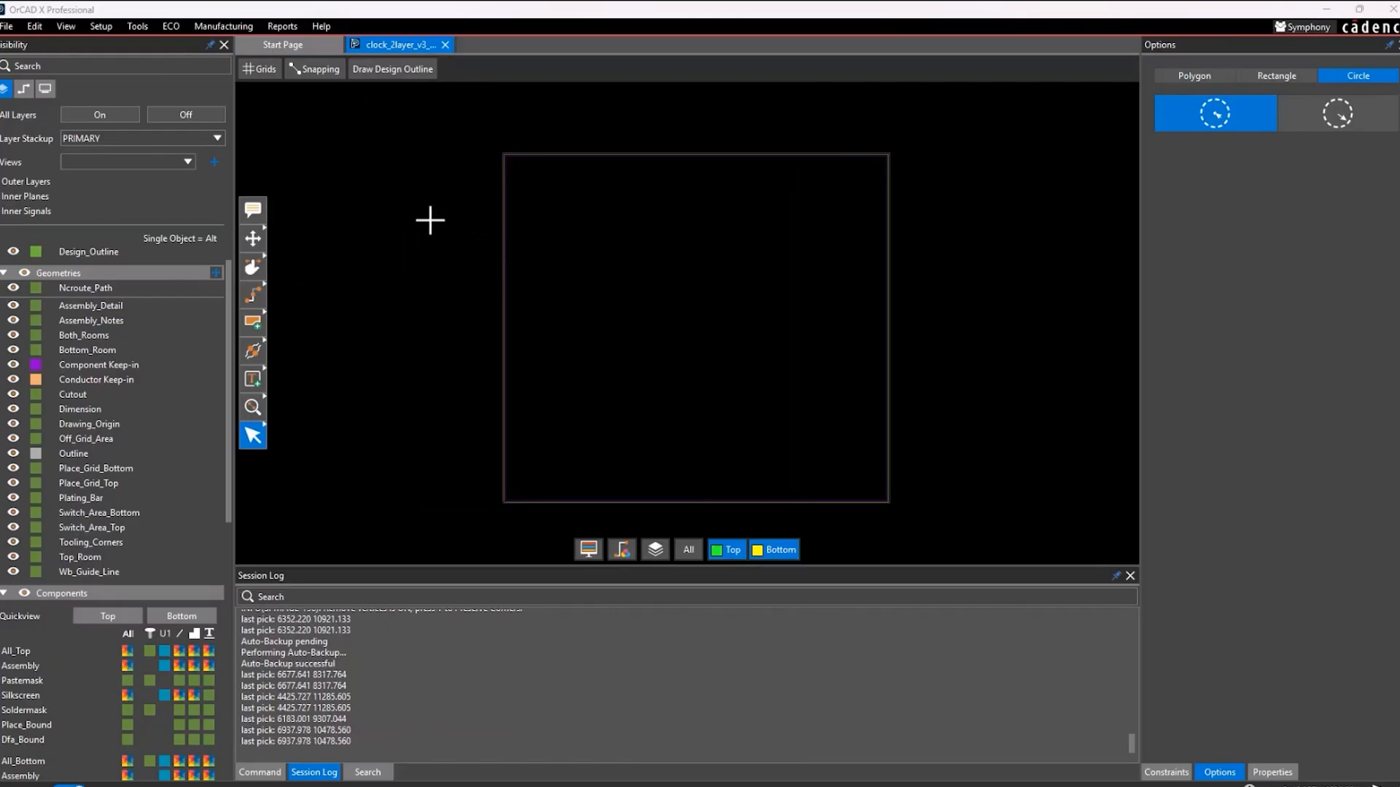
left_click(465, 207)
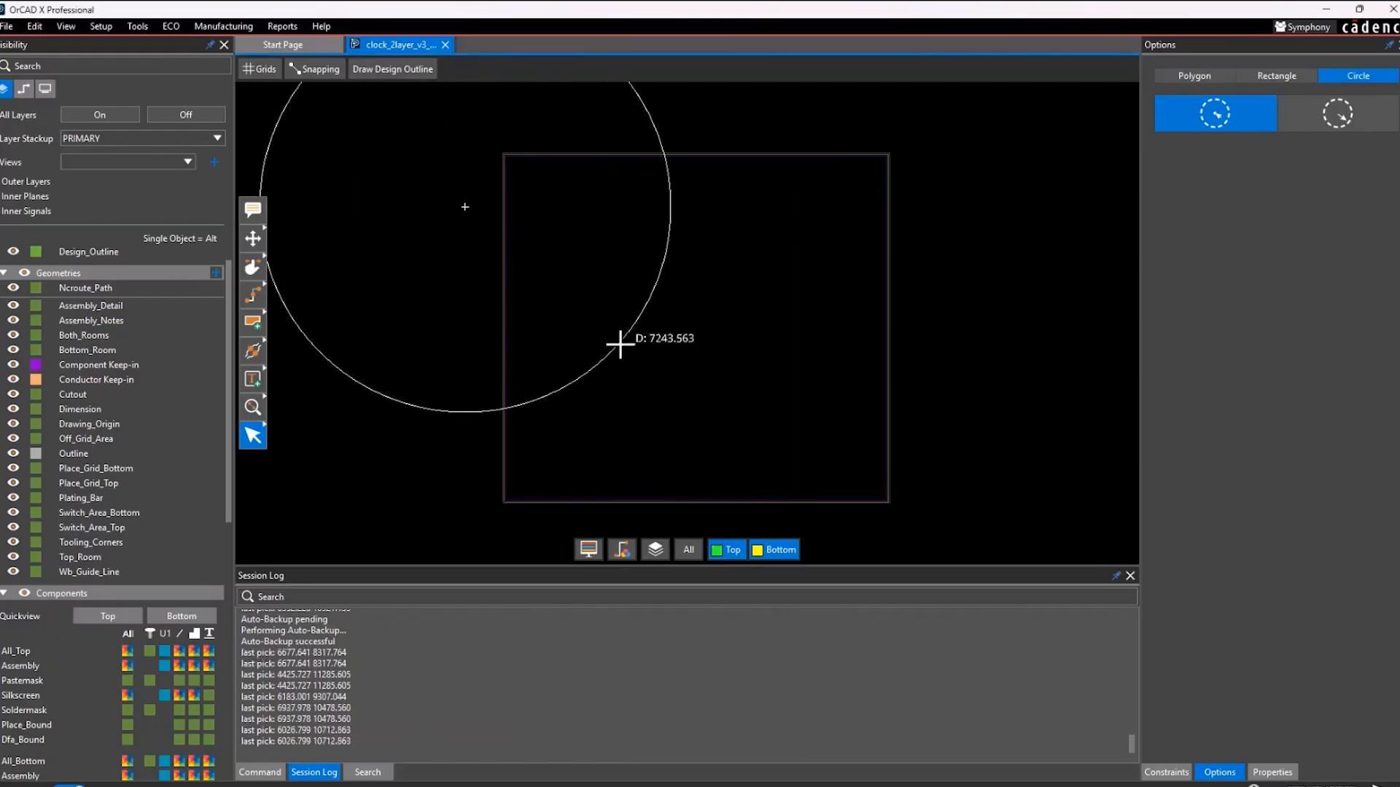
left_click(650, 378)
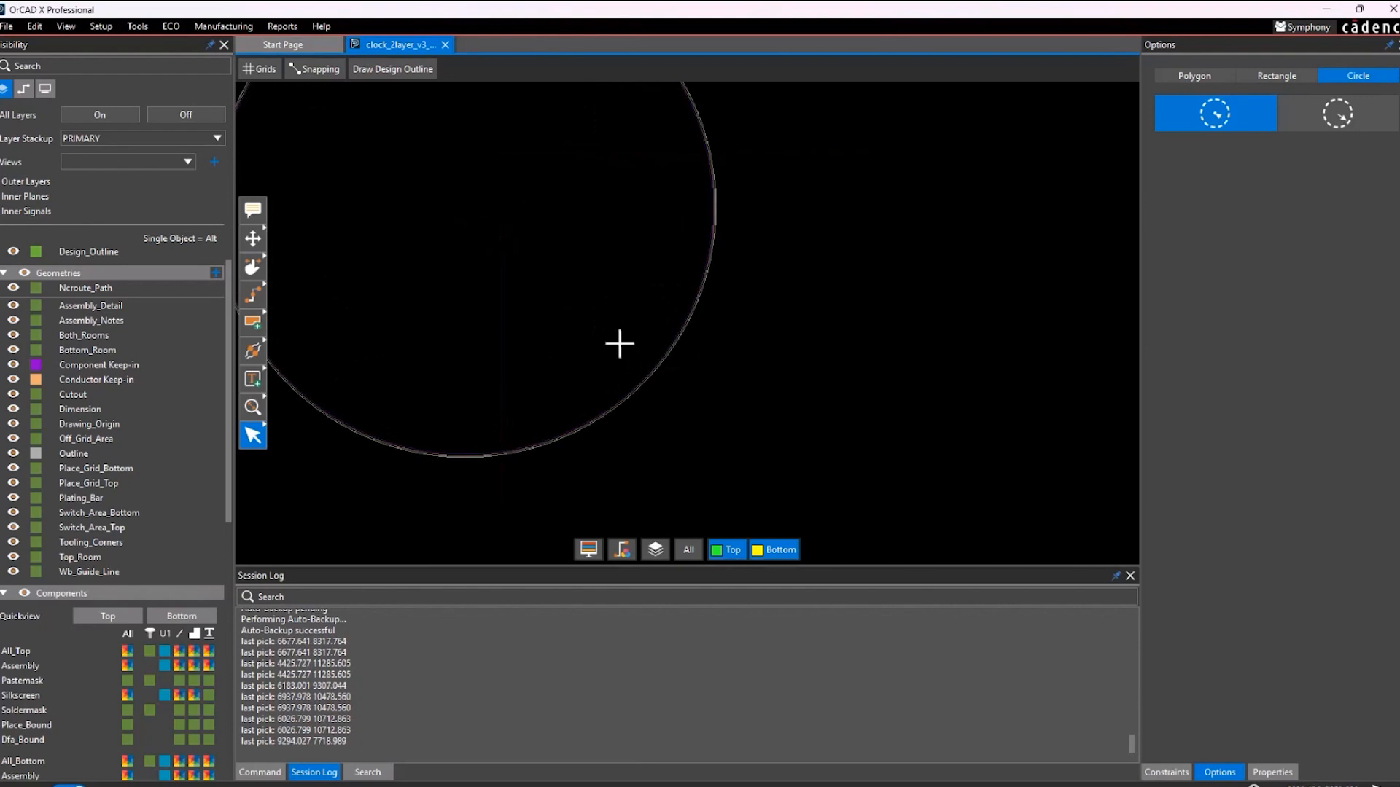
middle_click_drag(596, 322, 814, 422)
scroll(813, 423, "down", 1)
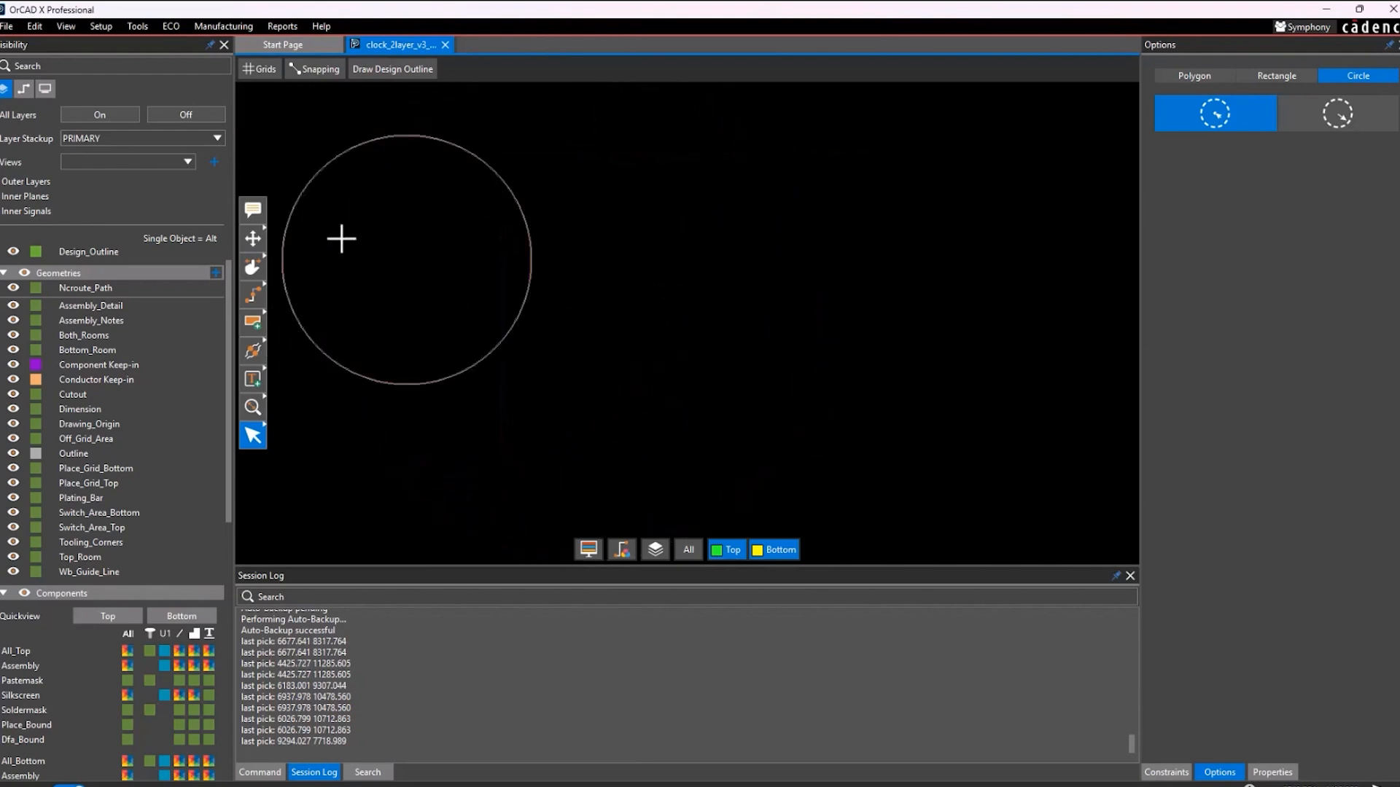
scroll(283, 175, "up", 1)
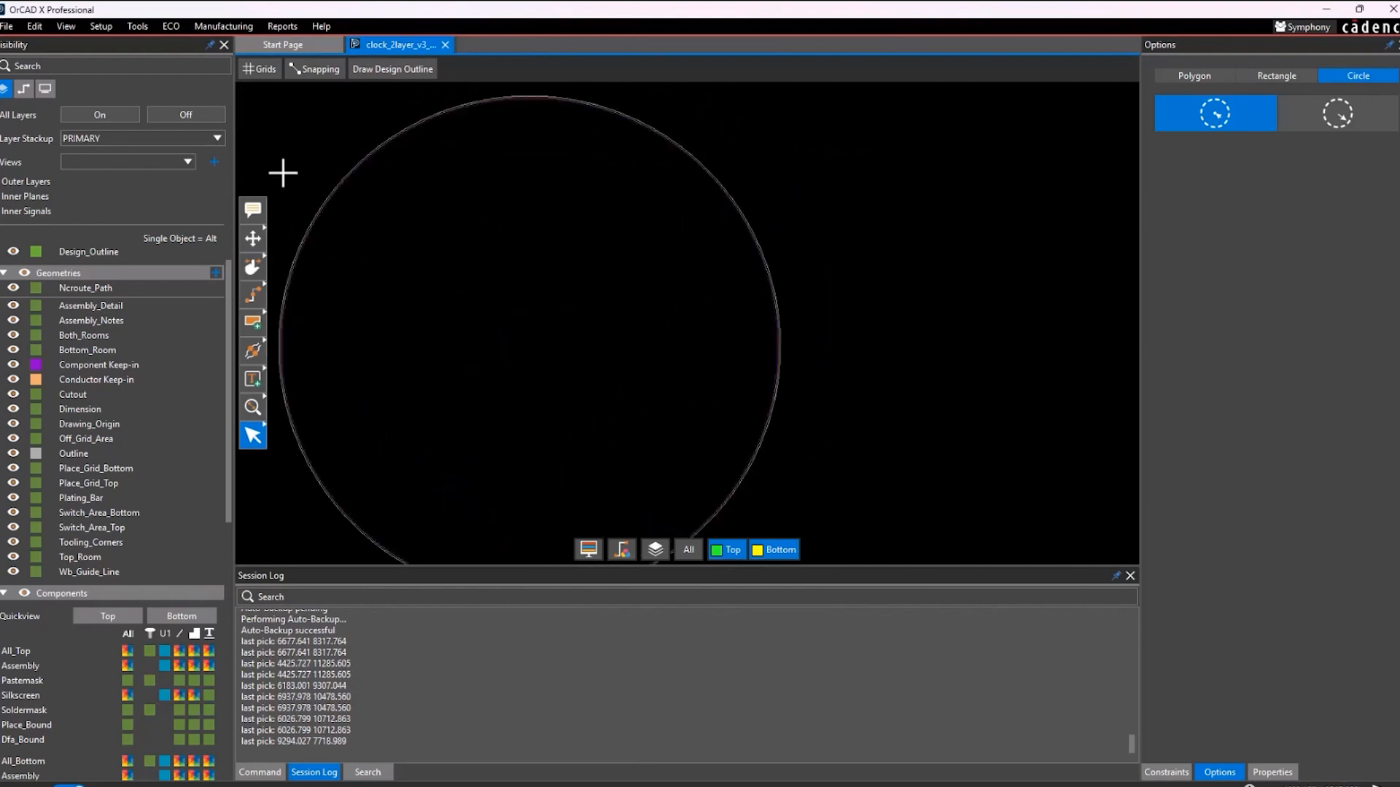
scroll(283, 173, "down", 1)
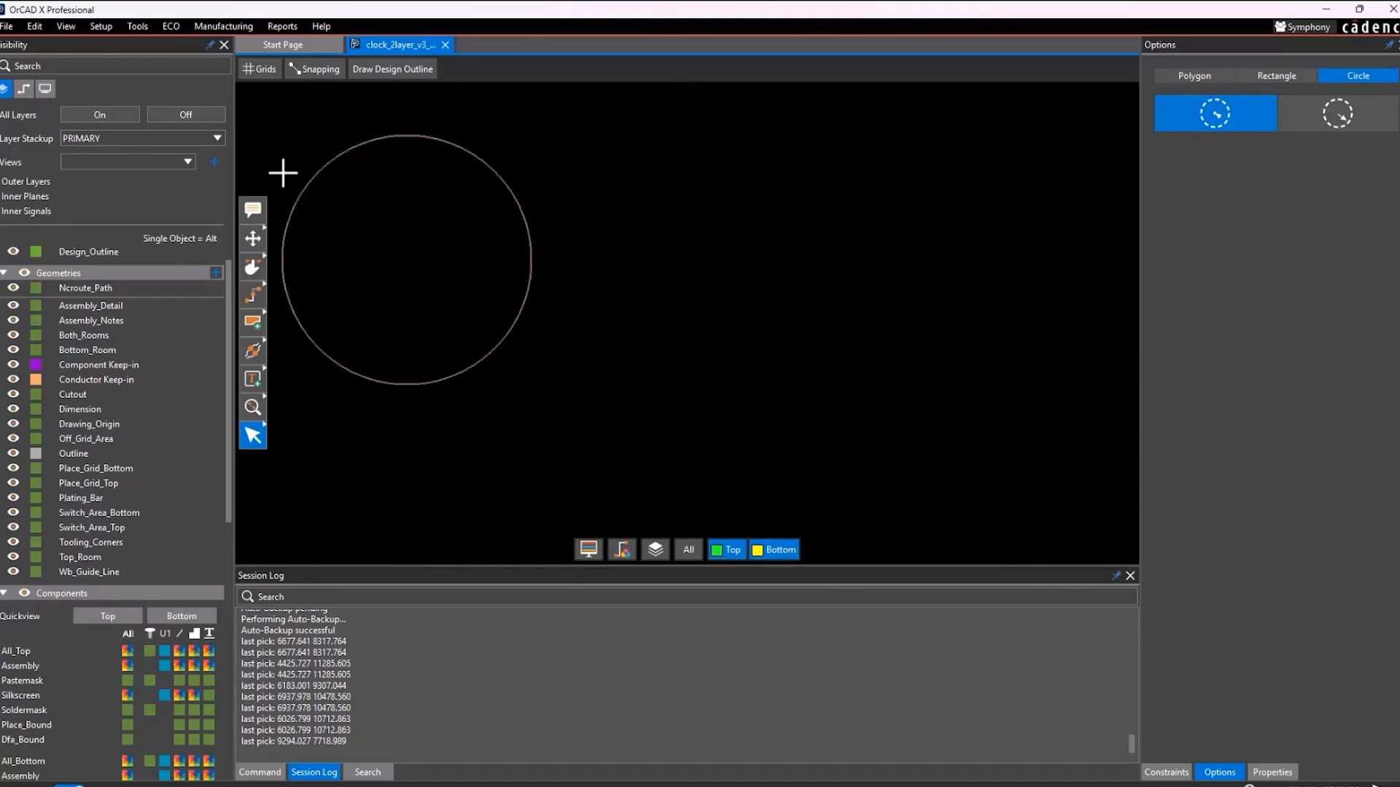
key("Escape")
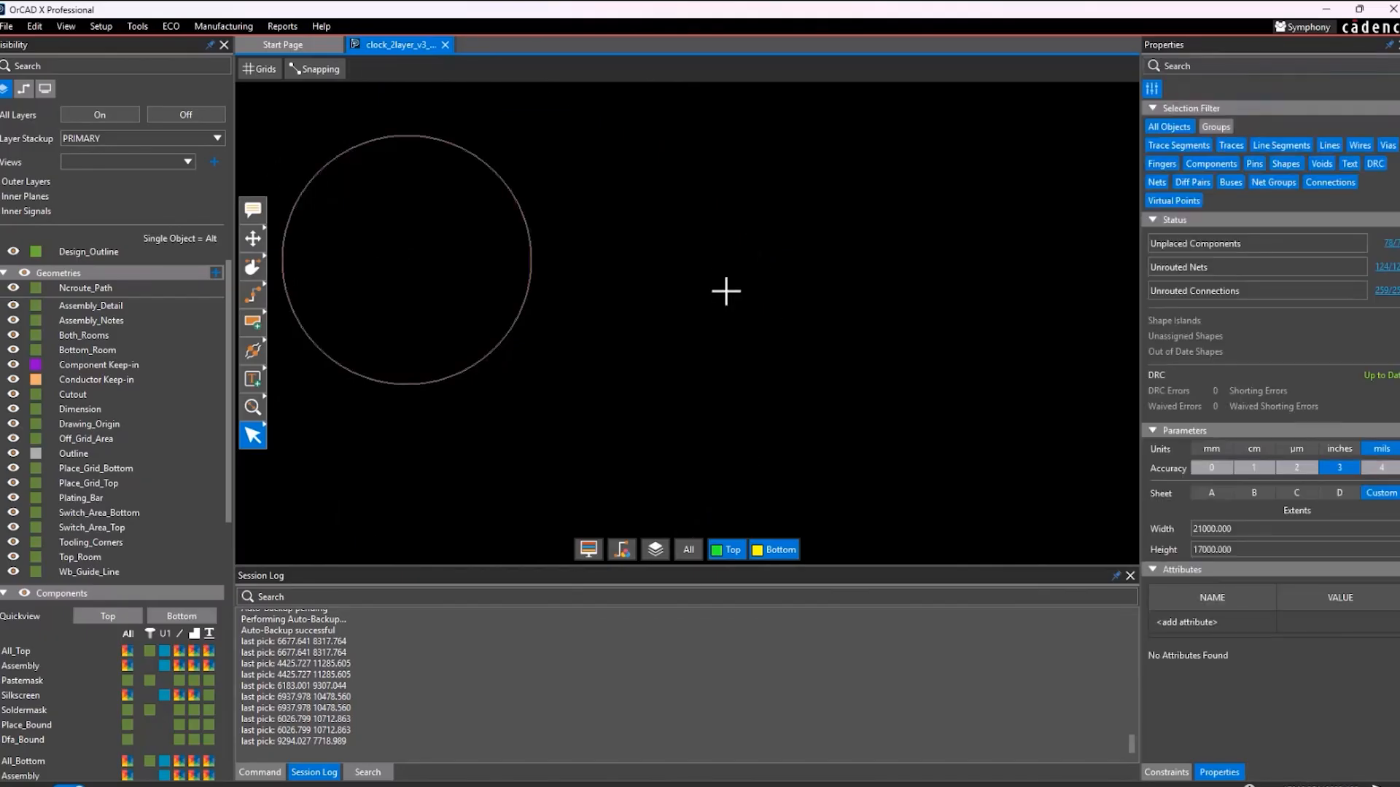
Step: Place the design origin at the center of the circular outline and deselect the outline
left_click(520, 318)
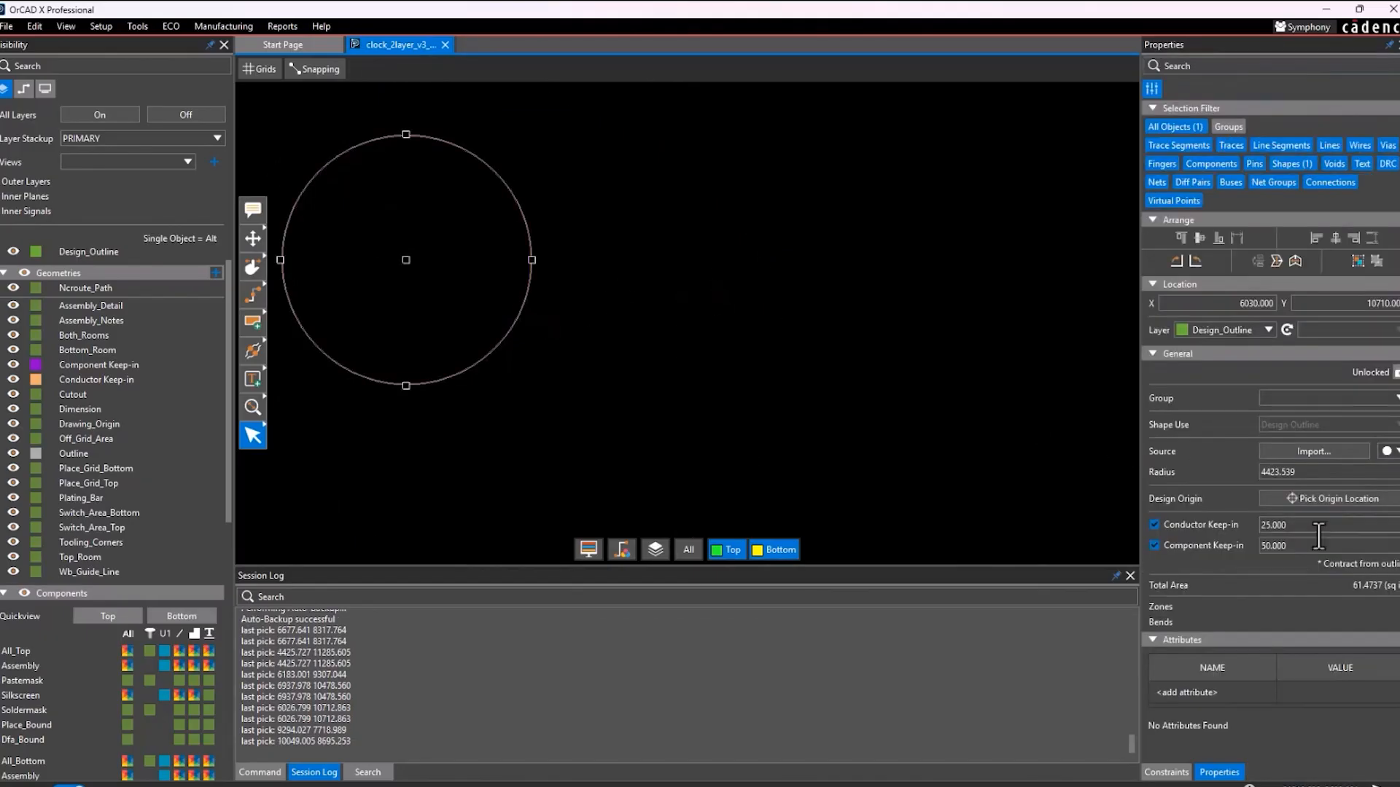
left_click(1328, 500)
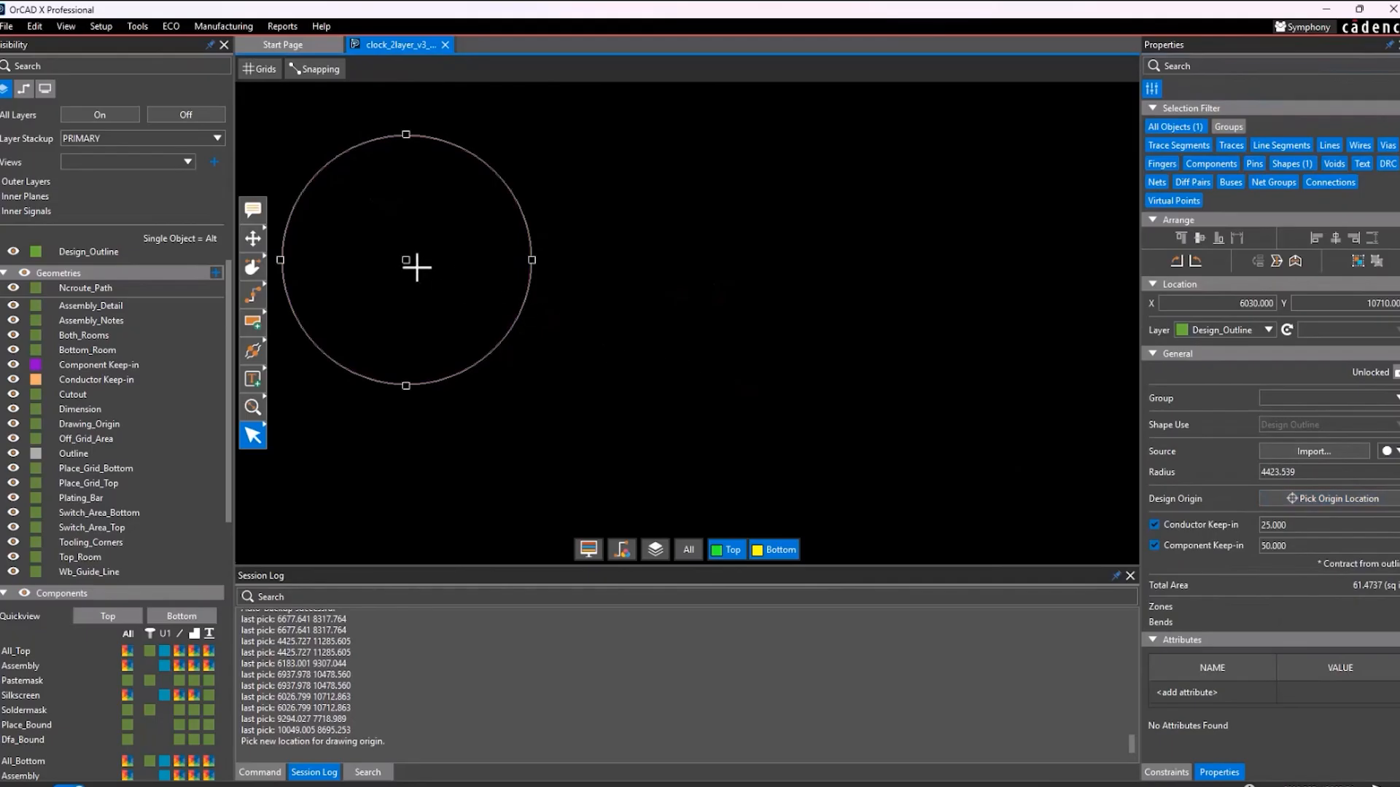
left_click(406, 259)
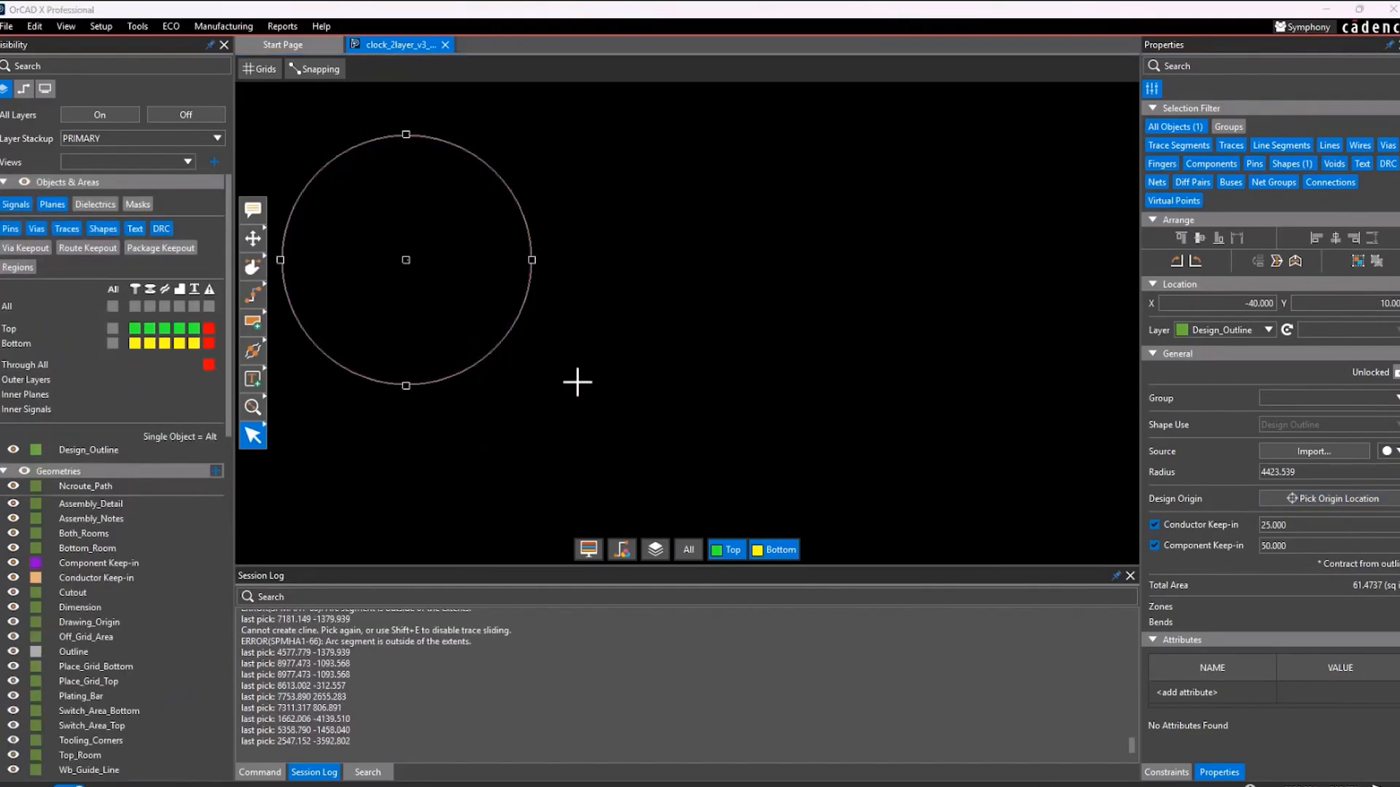
left_click(587, 329)
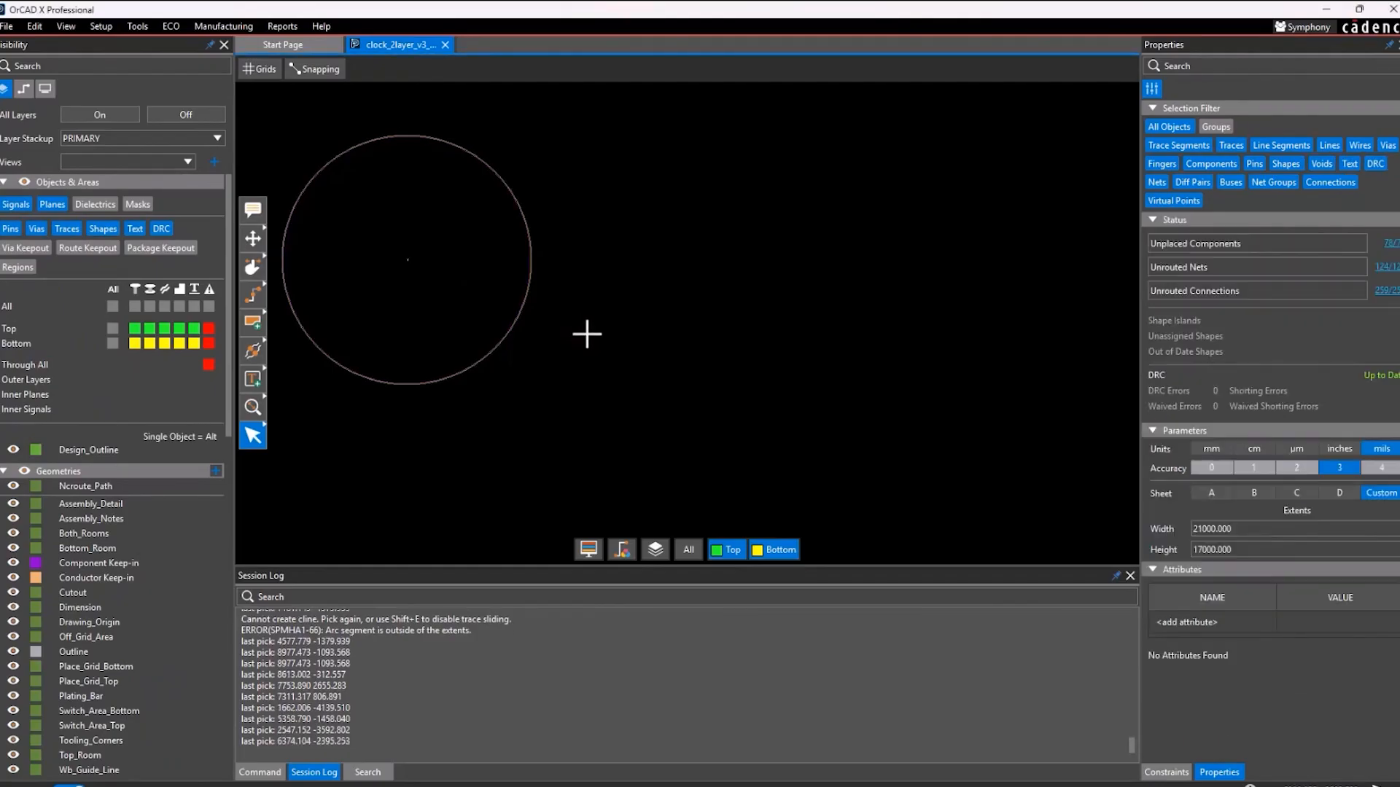
Step: Open the board's cross-section and start adding layers relative to the TOP conductor
left_click(136, 24)
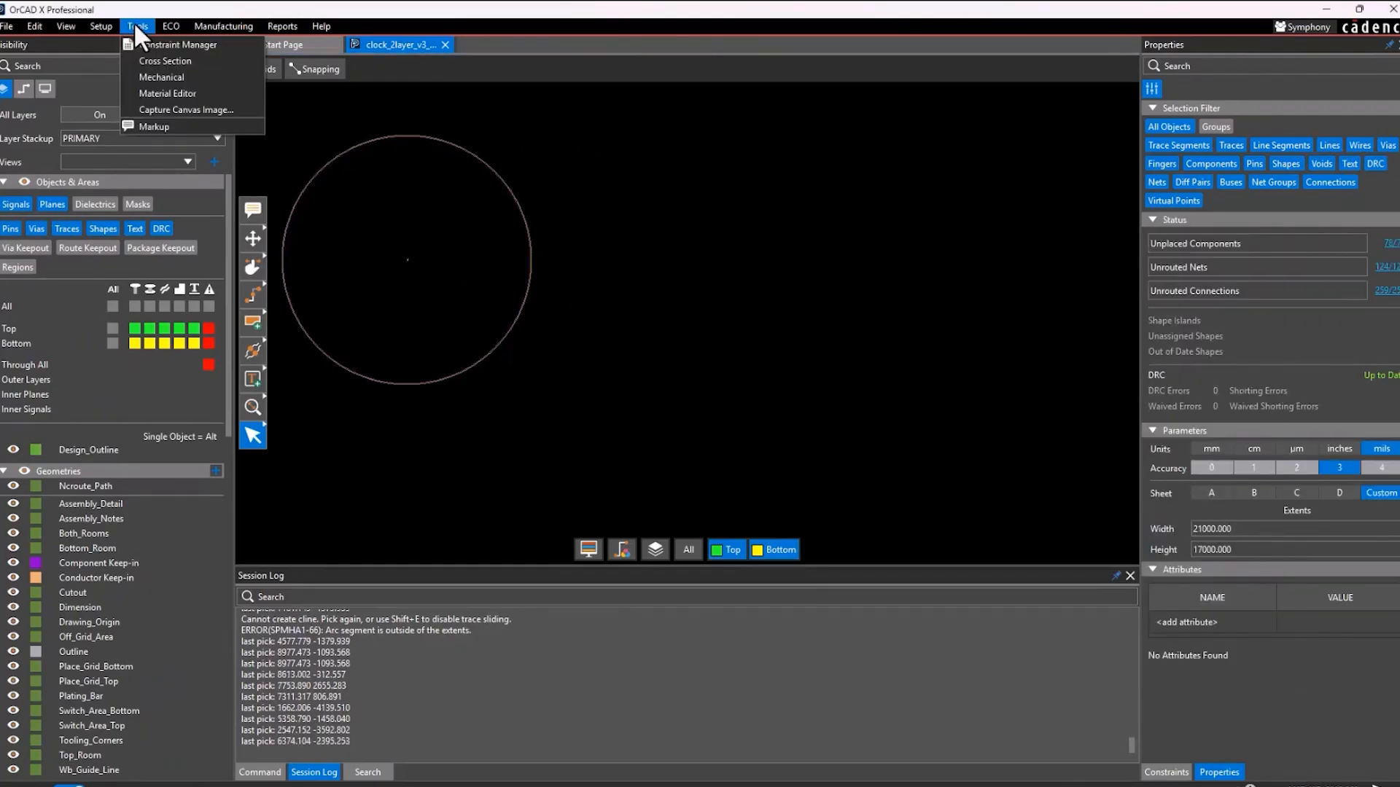
left_click(206, 62)
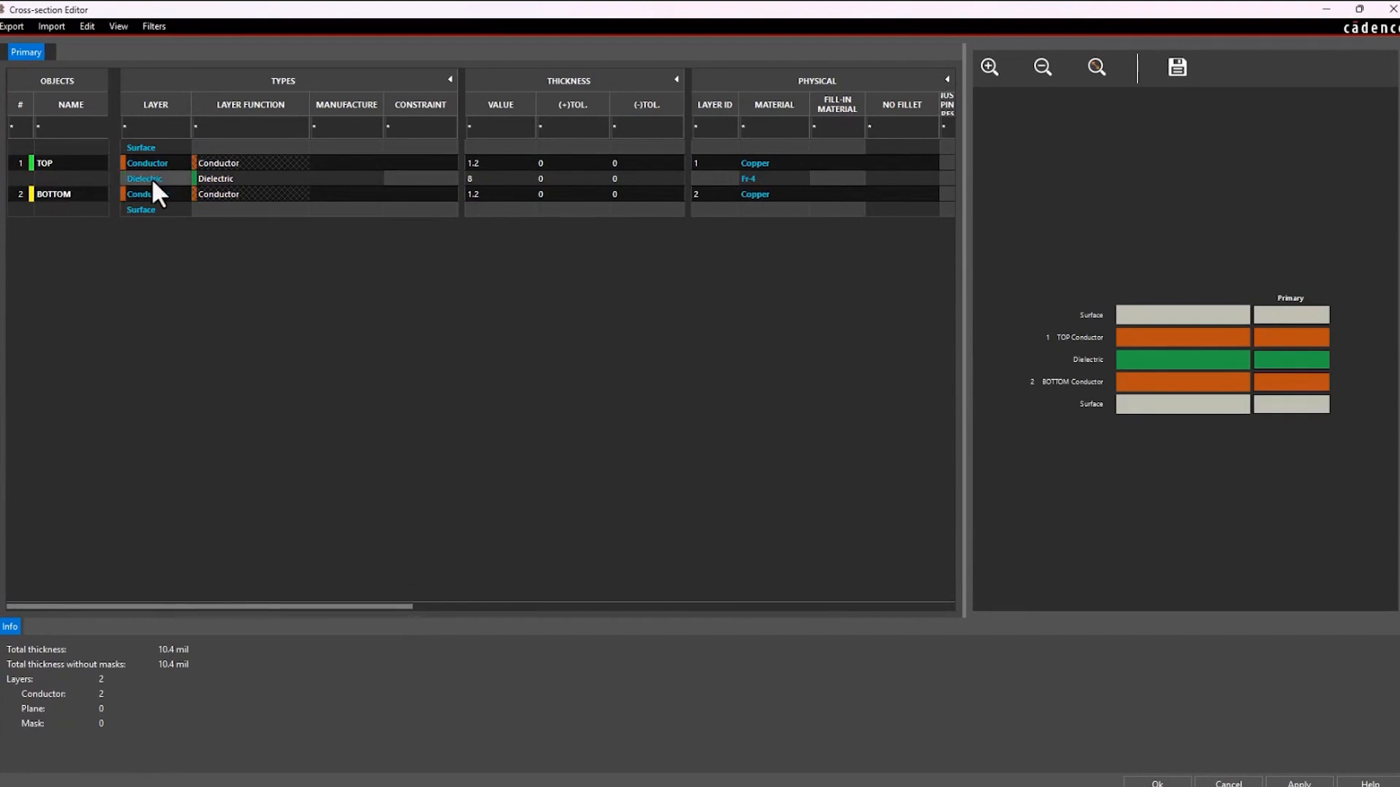
right_click(72, 165)
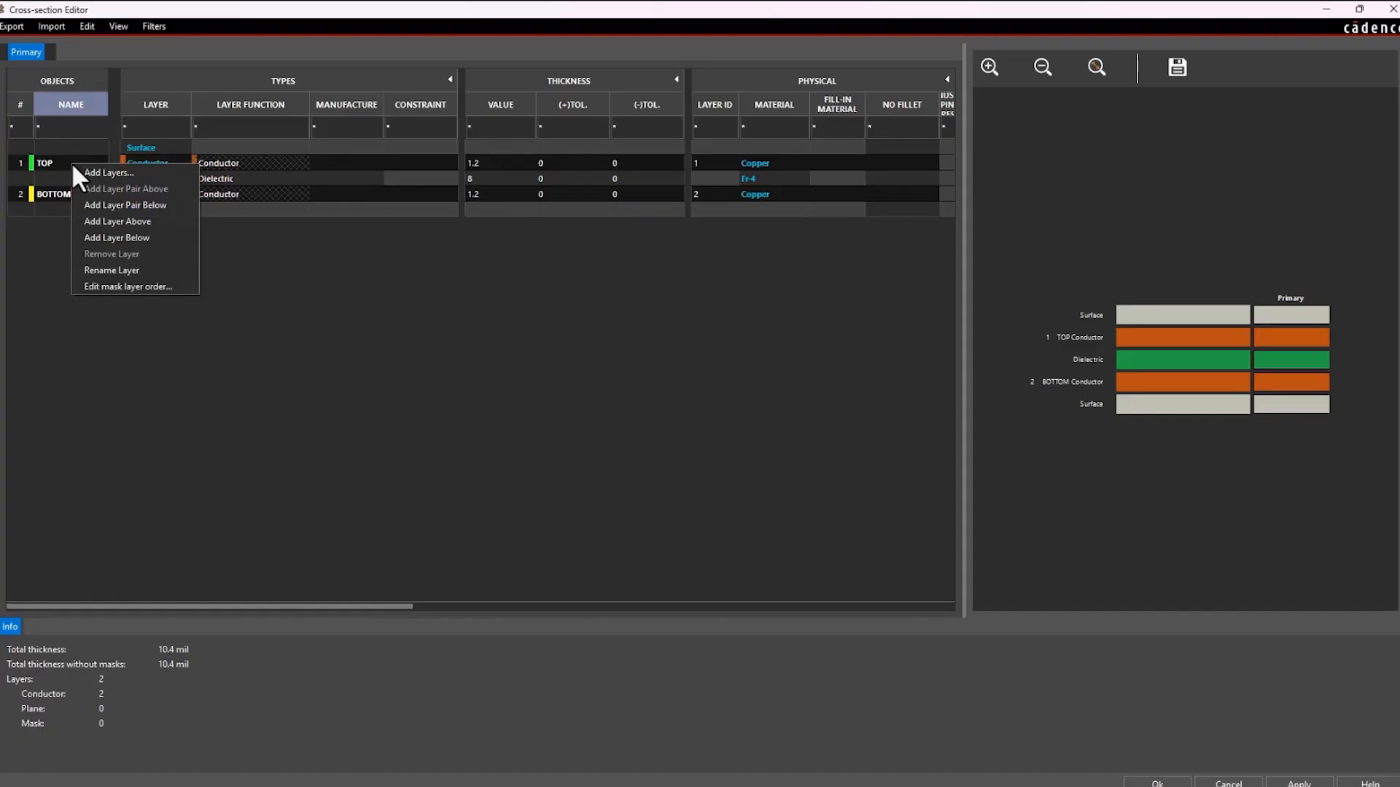
left_click(151, 173)
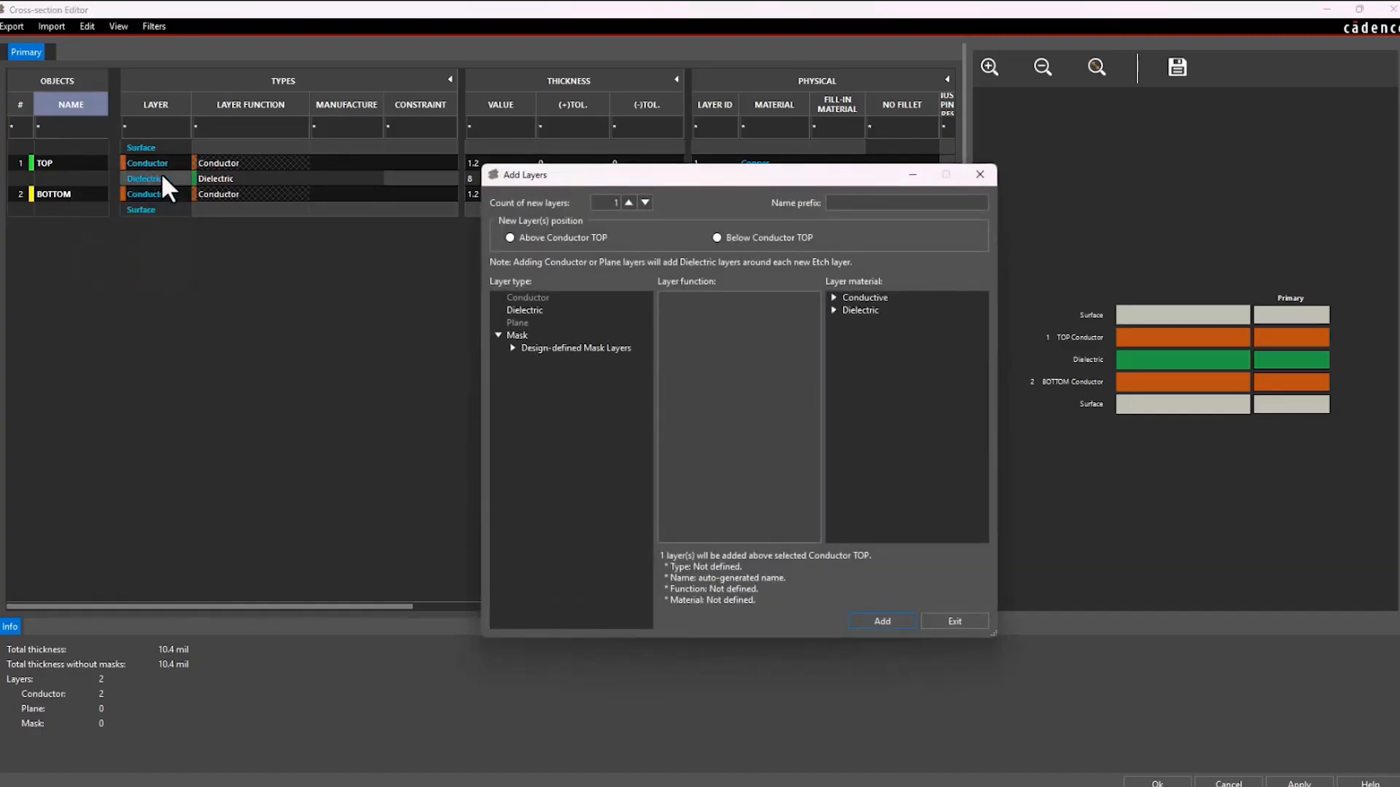
left_click(717, 238)
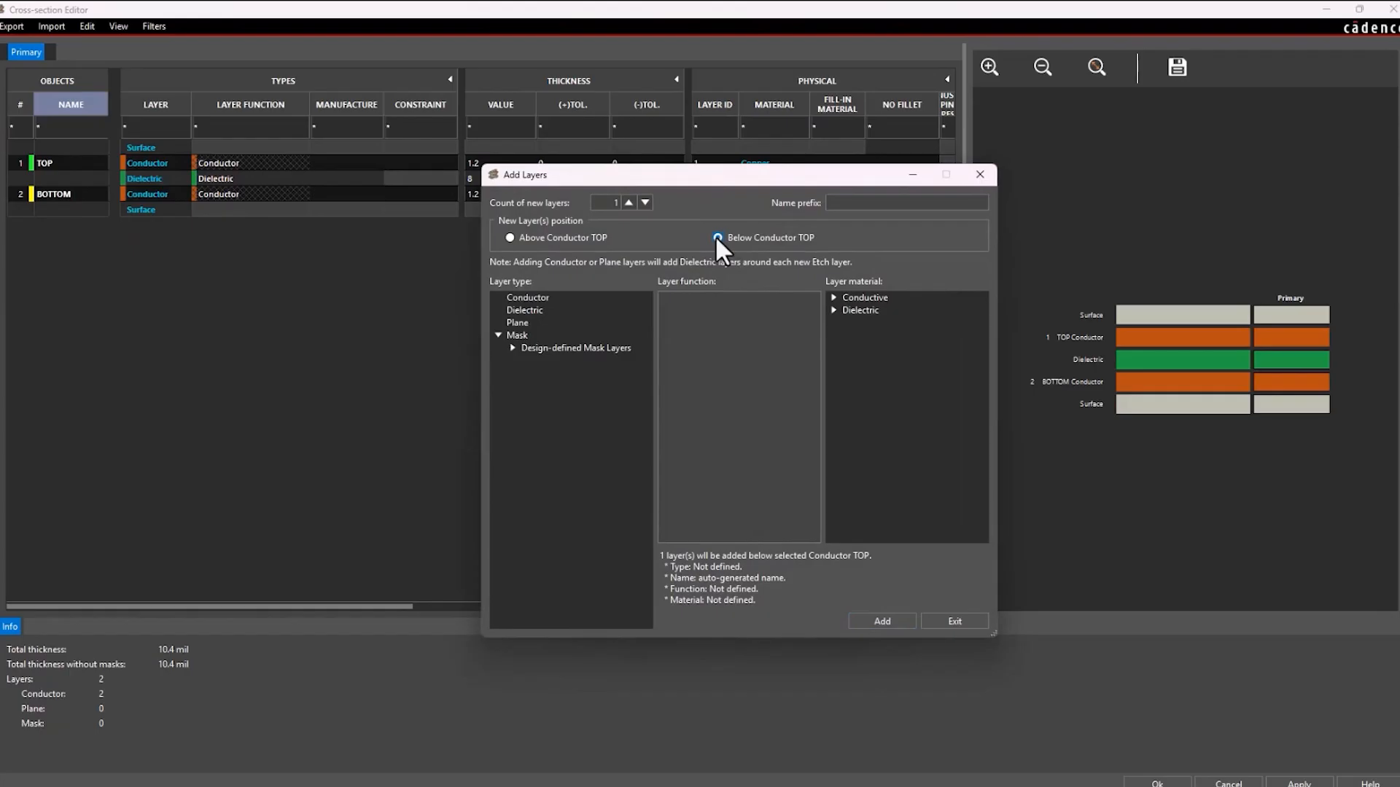
left_click(529, 298)
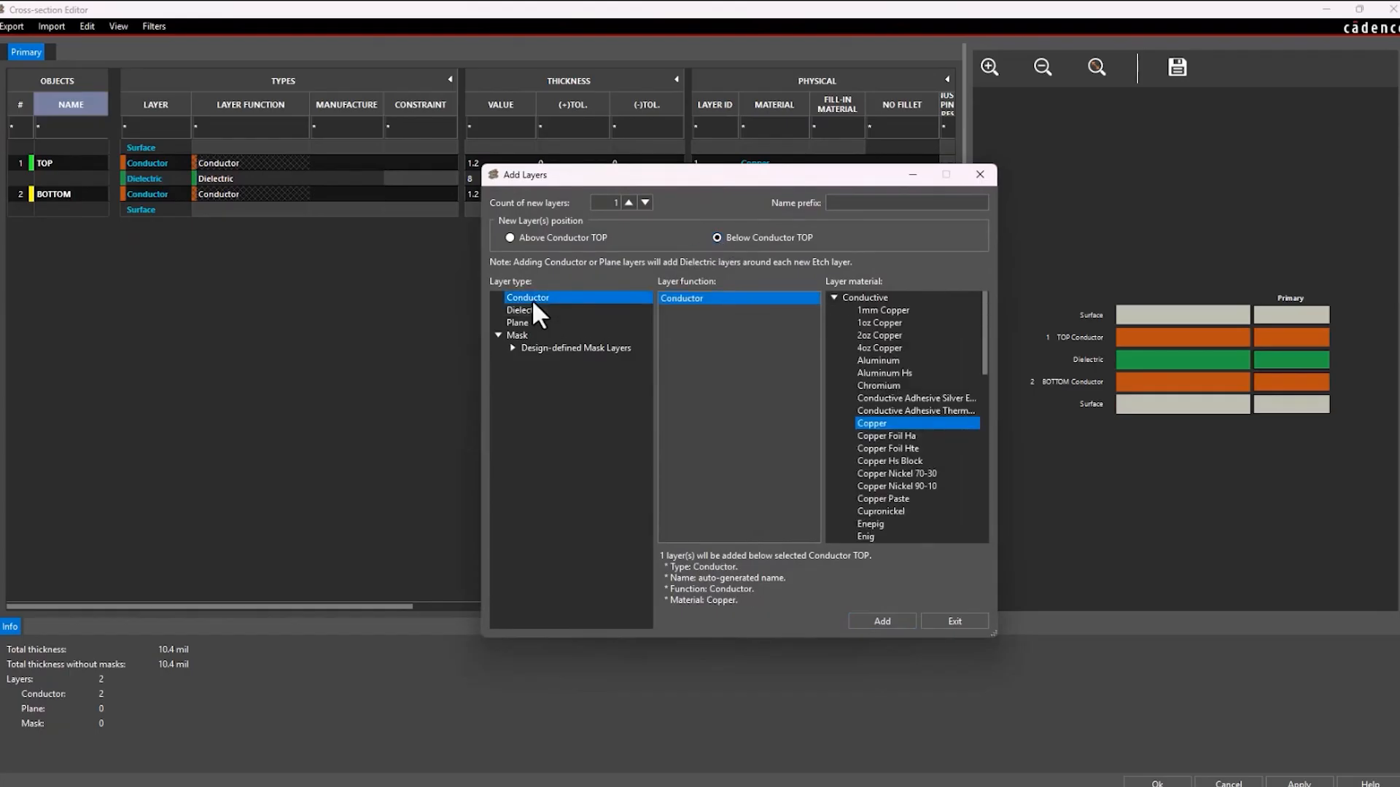
left_click(510, 238)
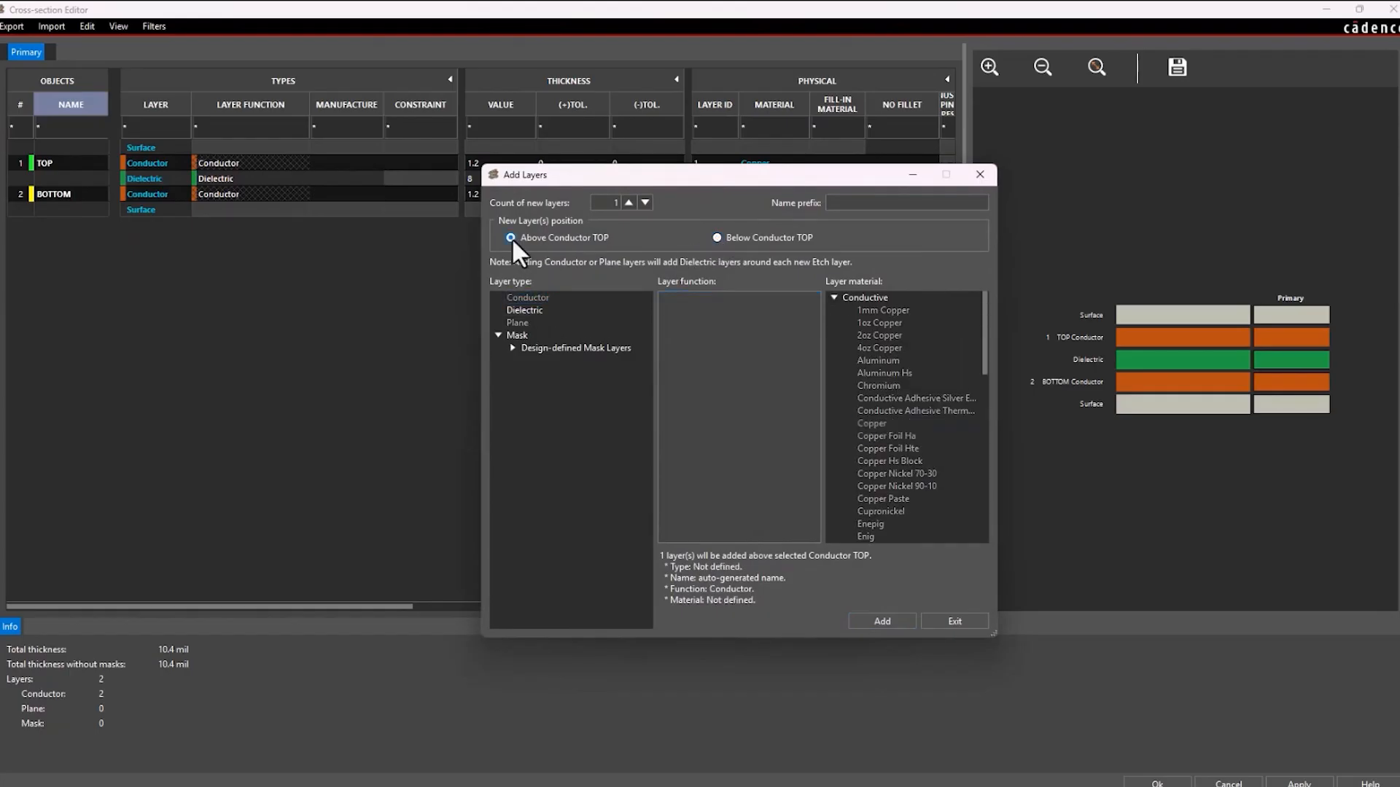
Step: Add a Soldermask Top mask layer above the TOP conductor with Epoxy Resin High-dk as its material
left_click(513, 348)
left_click(528, 360)
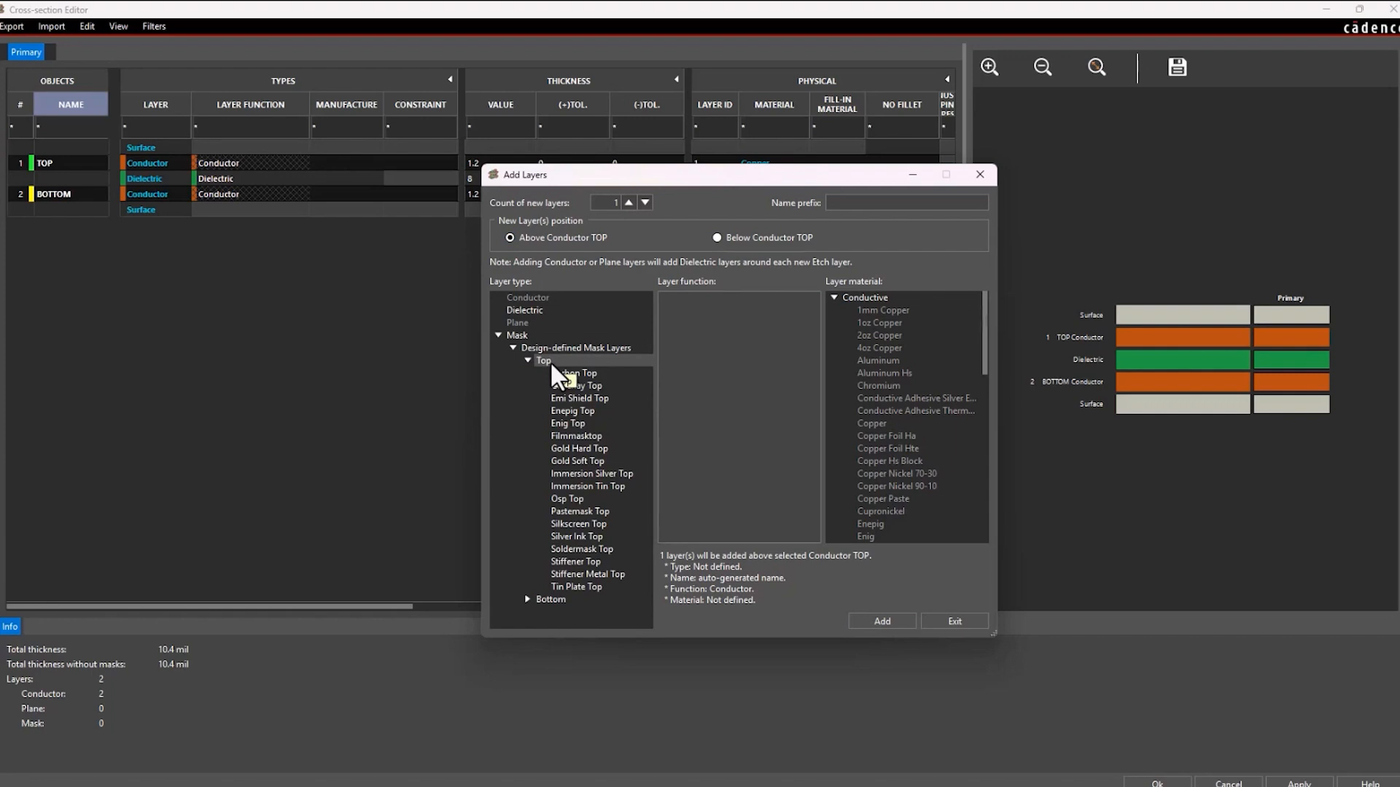
left_click(598, 550)
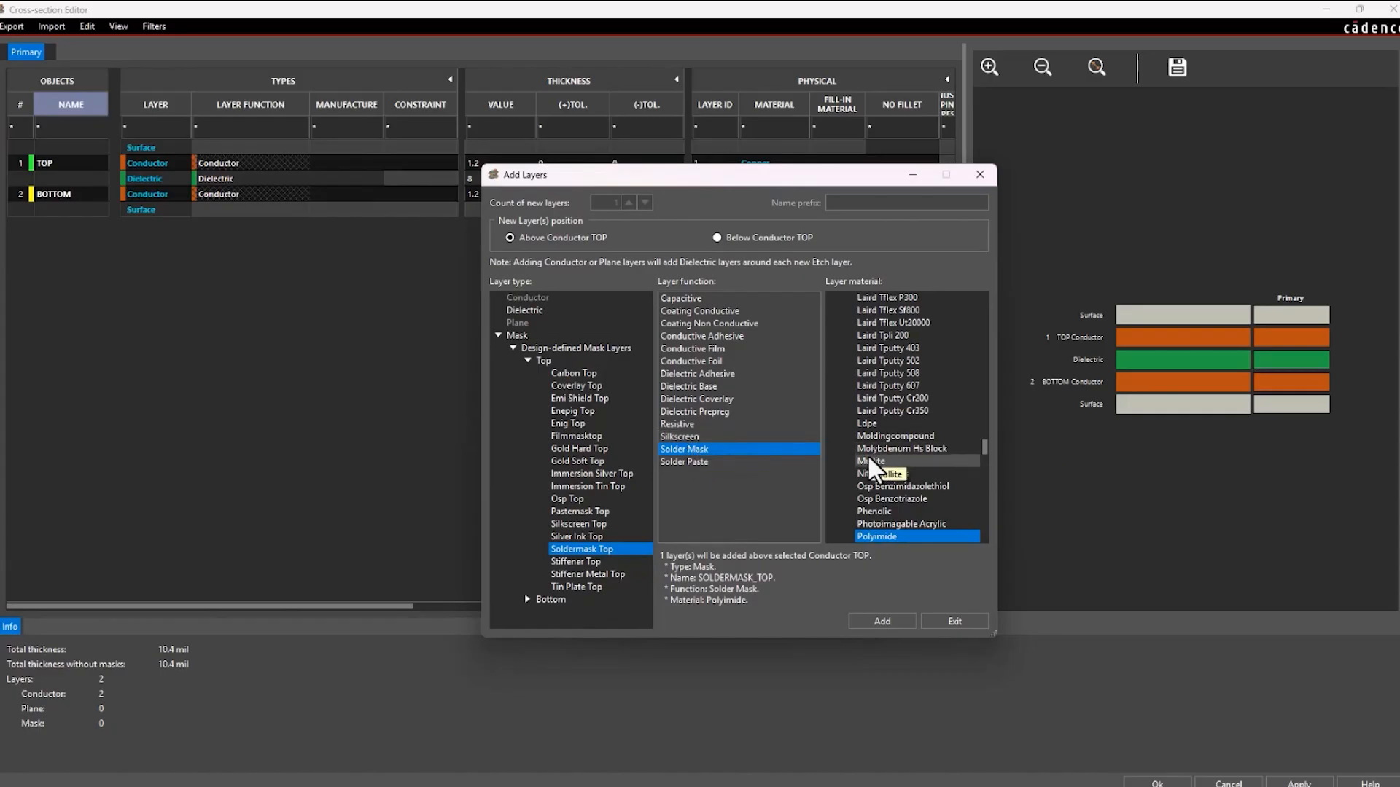
scroll(873, 469, "up", 10)
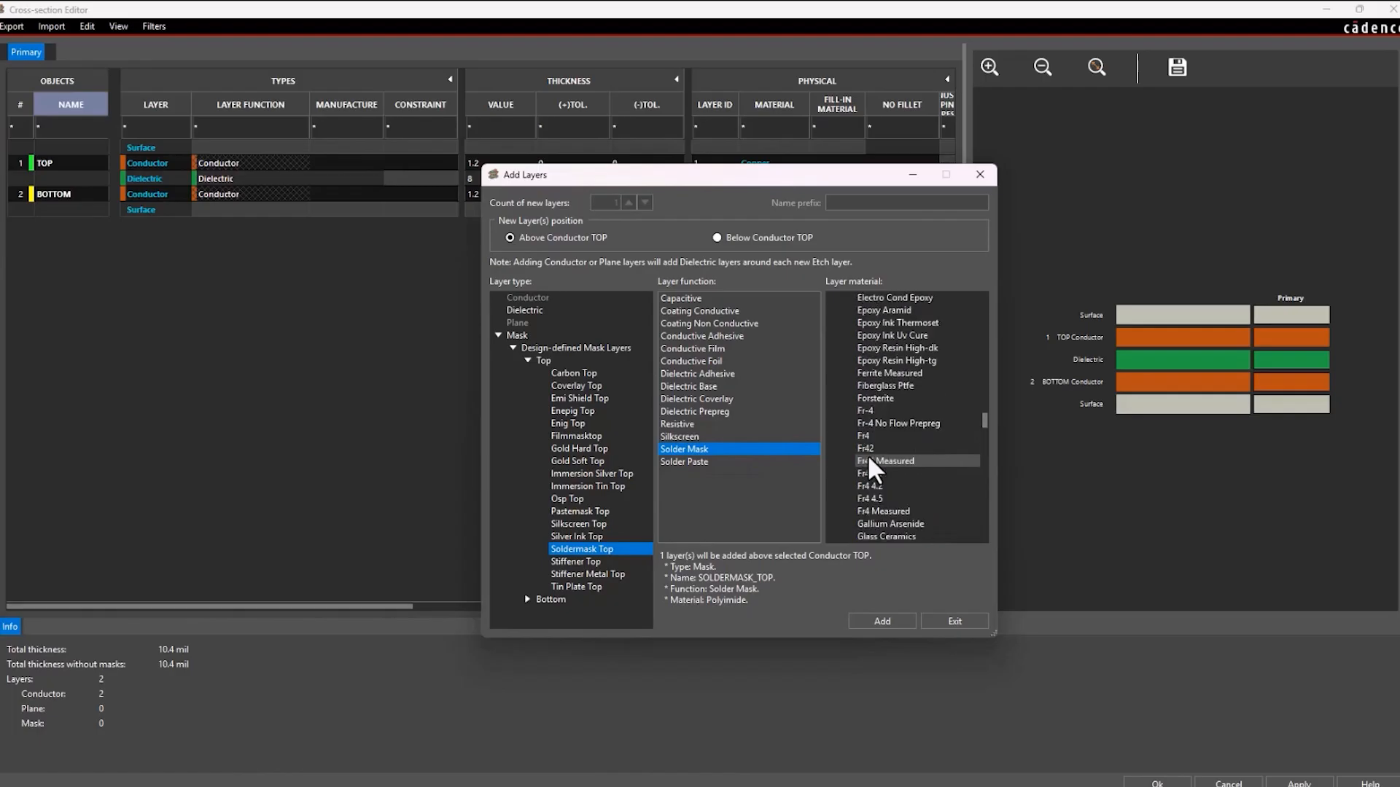
scroll(873, 469, "up", 1)
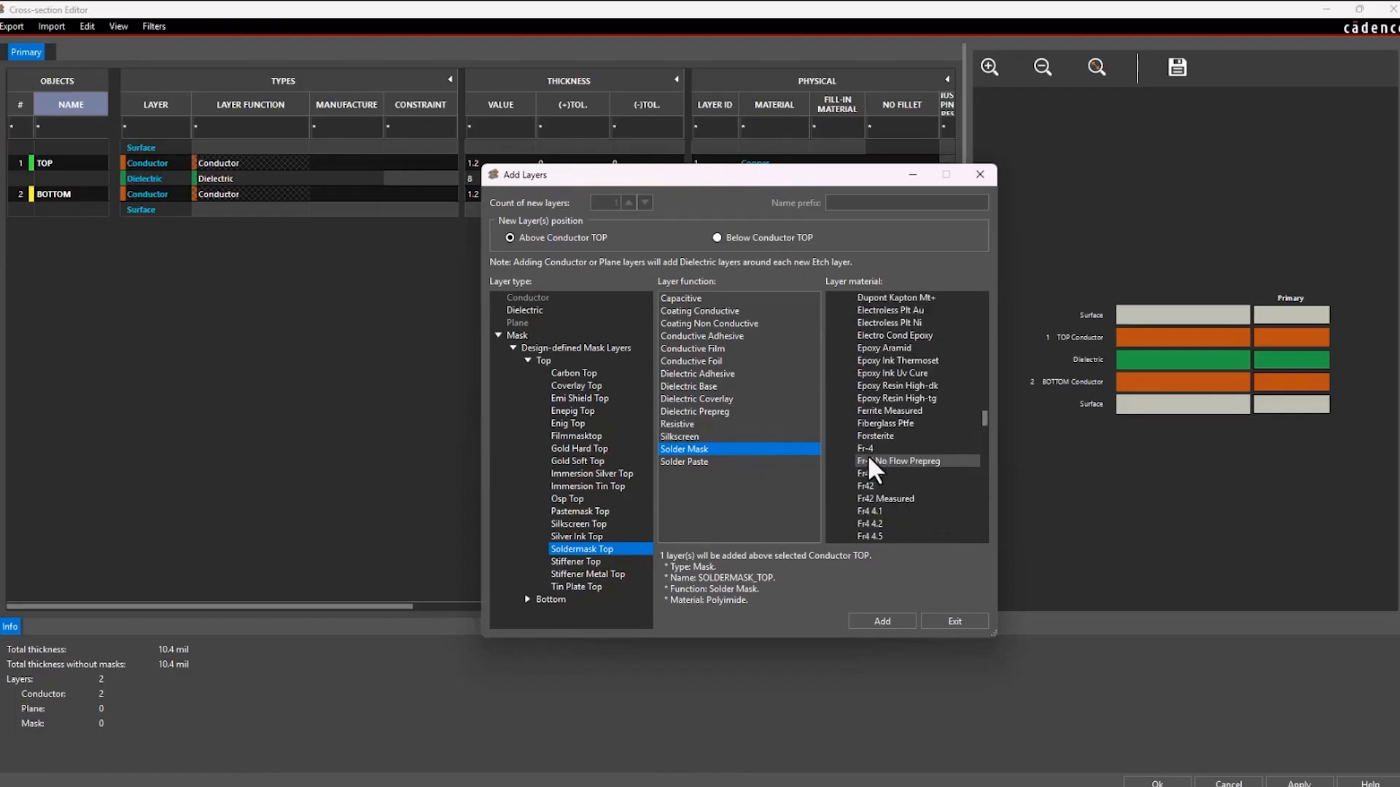
left_click(900, 386)
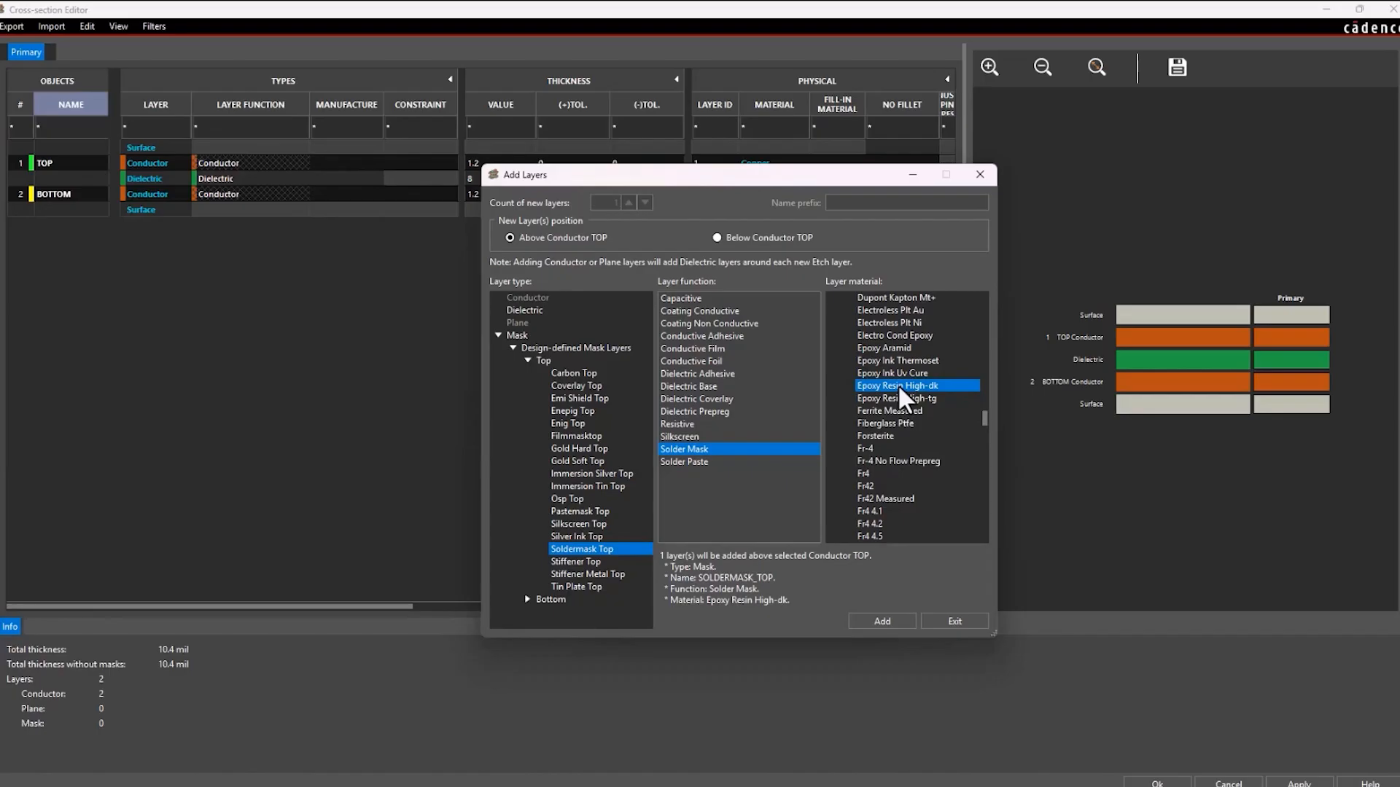
left_click(880, 621)
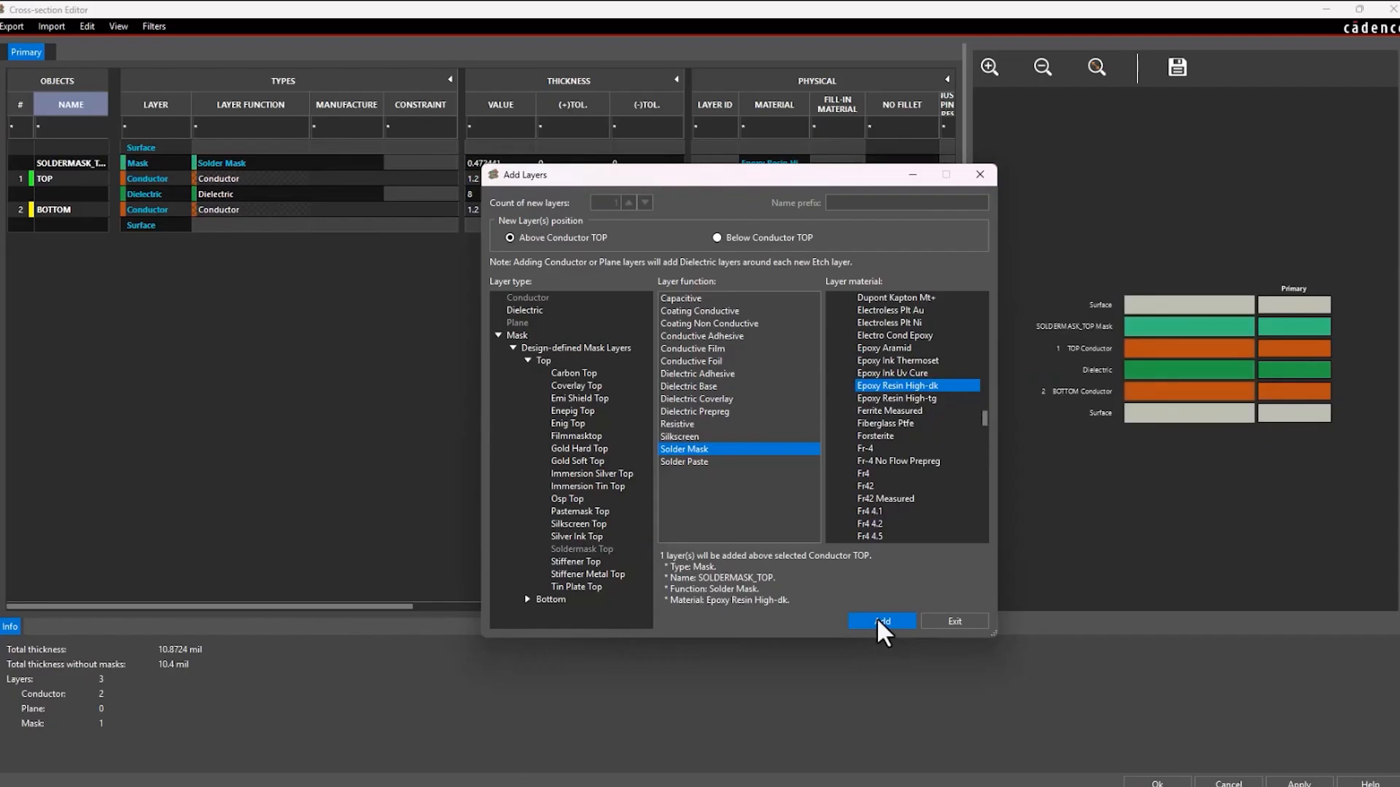
left_click(951, 621)
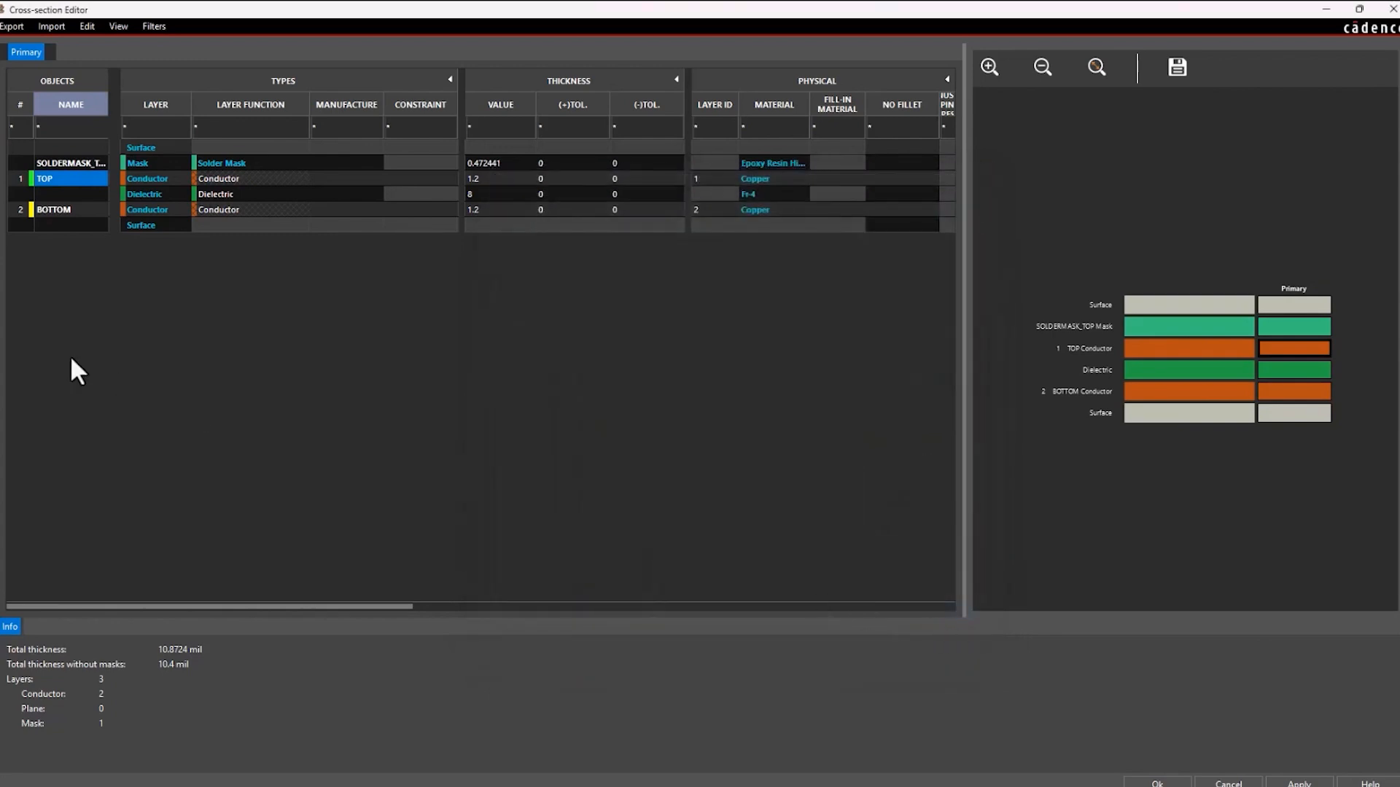
Step: Widen the layer name column and add a Silkscreen Top layer in Epoxy Ink Uv Cure above SOLDERMASK_TOP
left_click_drag(108, 97, 222, 97)
right_click(132, 163)
left_click(169, 171)
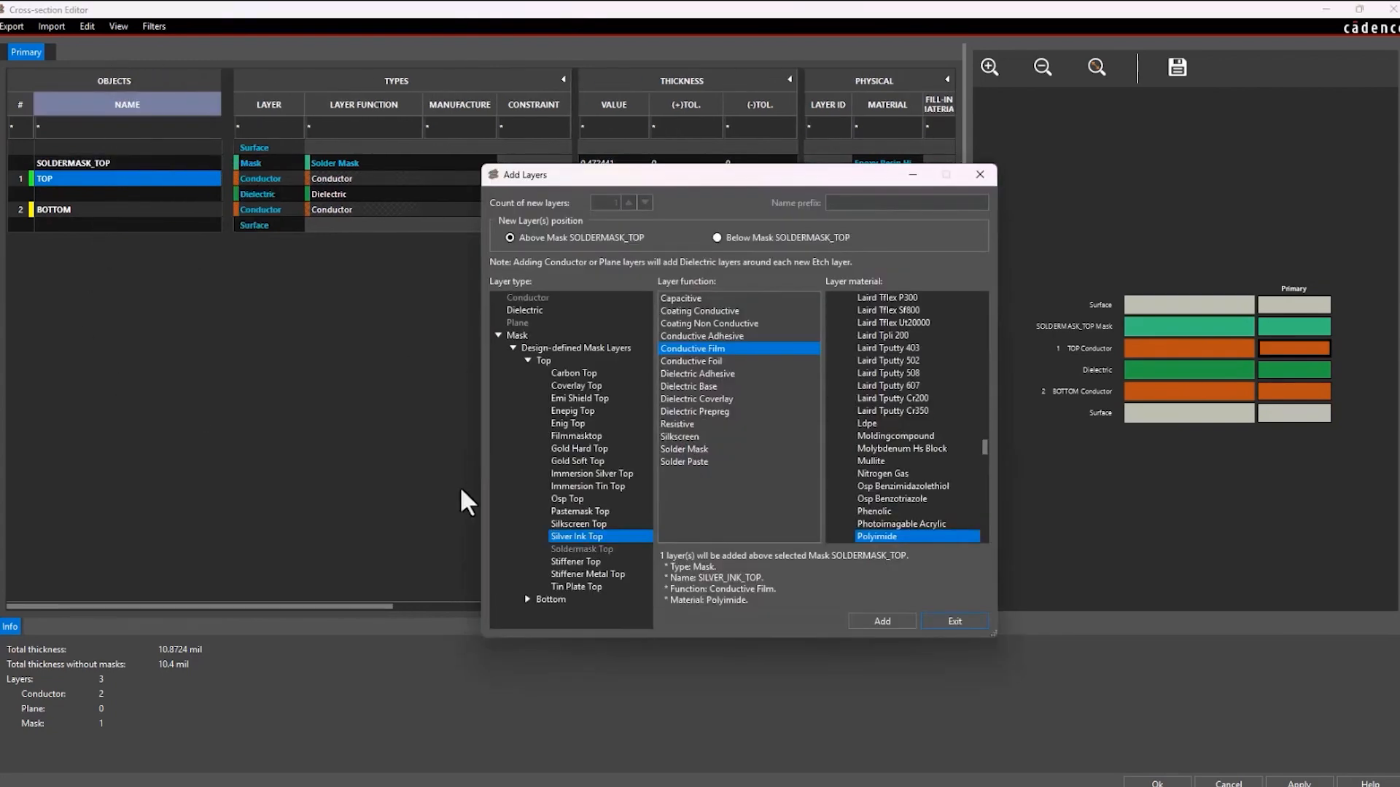
left_click(578, 524)
scroll(935, 471, "up", 12)
left_click(901, 335)
left_click(882, 621)
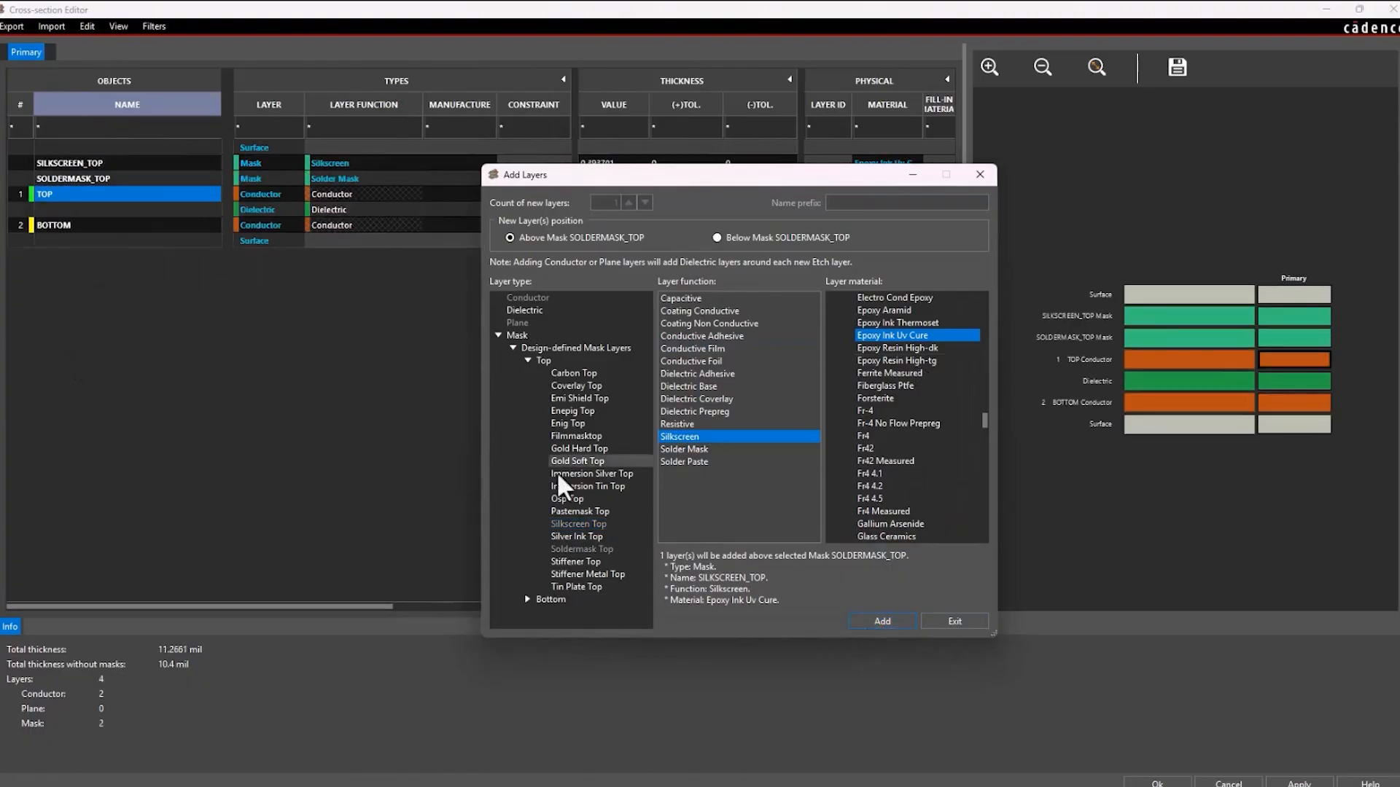
Step: Add a Pastemask Top layer above SILKSCREEN_TOP with Solder Paste Sac as its material
left_click(133, 165)
left_click(579, 511)
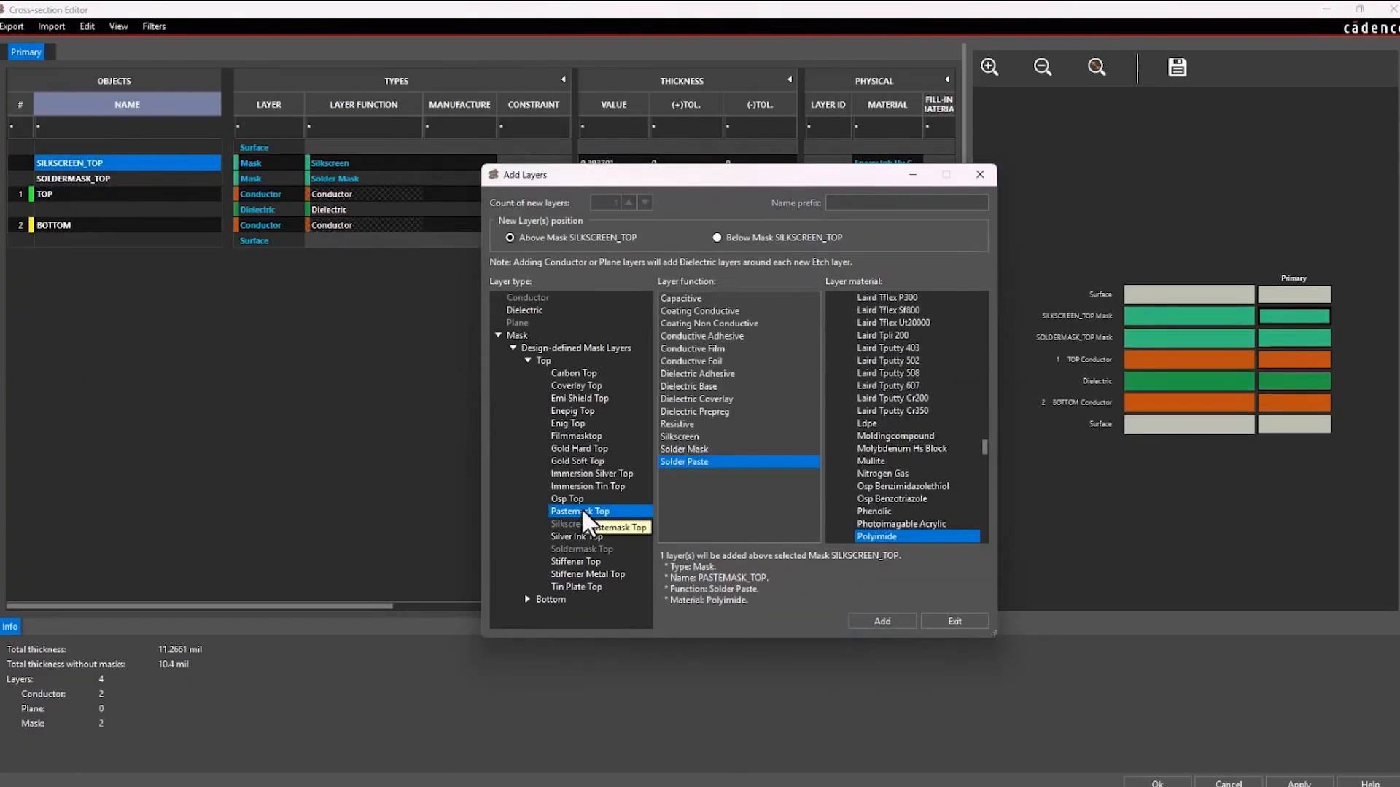
scroll(926, 452, "down", 6)
left_click_drag(985, 526, 1000, 487)
left_click(835, 500)
left_click(904, 500)
left_click(883, 625)
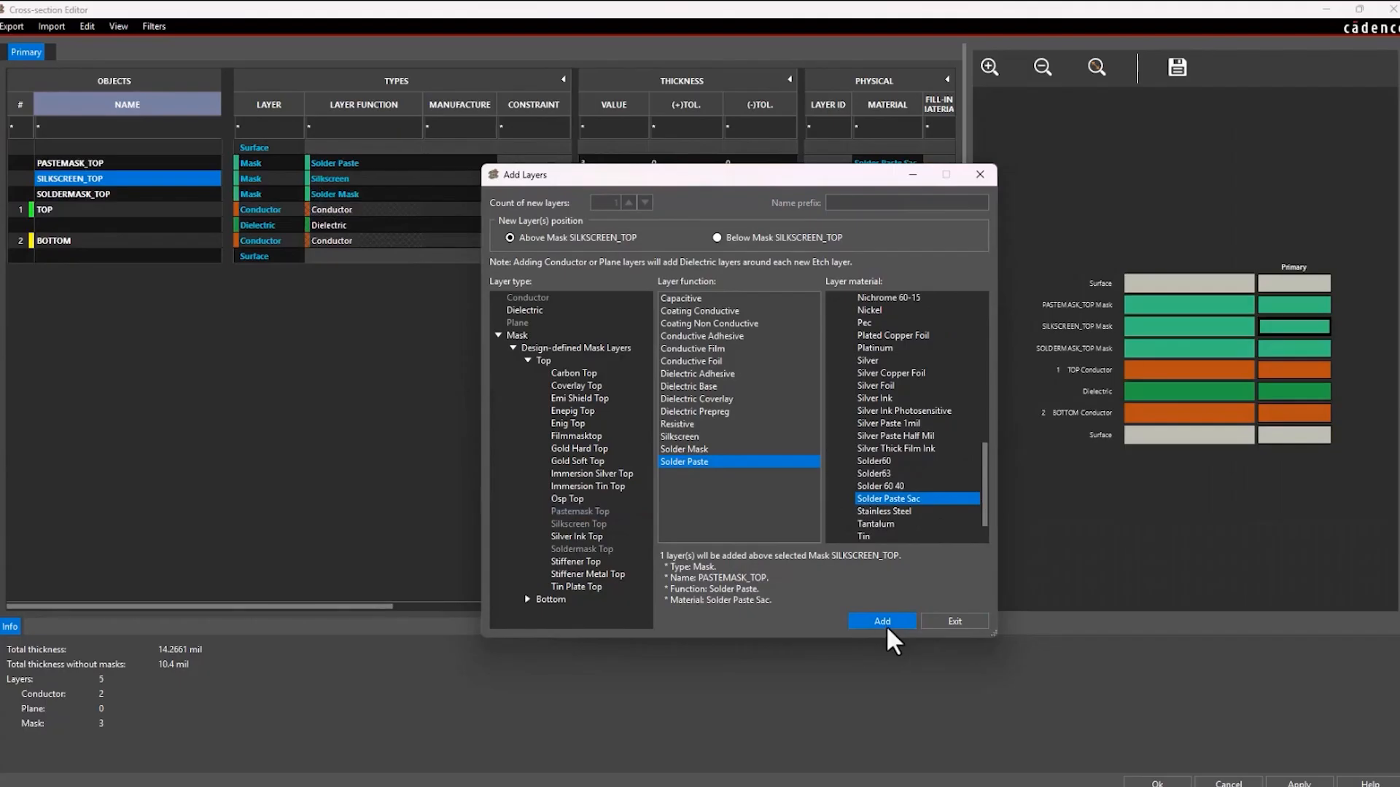
Step: Add a Pastemask Bottom layer below the BOTTOM conductor with Solder Paste Sac as its material
left_click(138, 240)
left_click(717, 238)
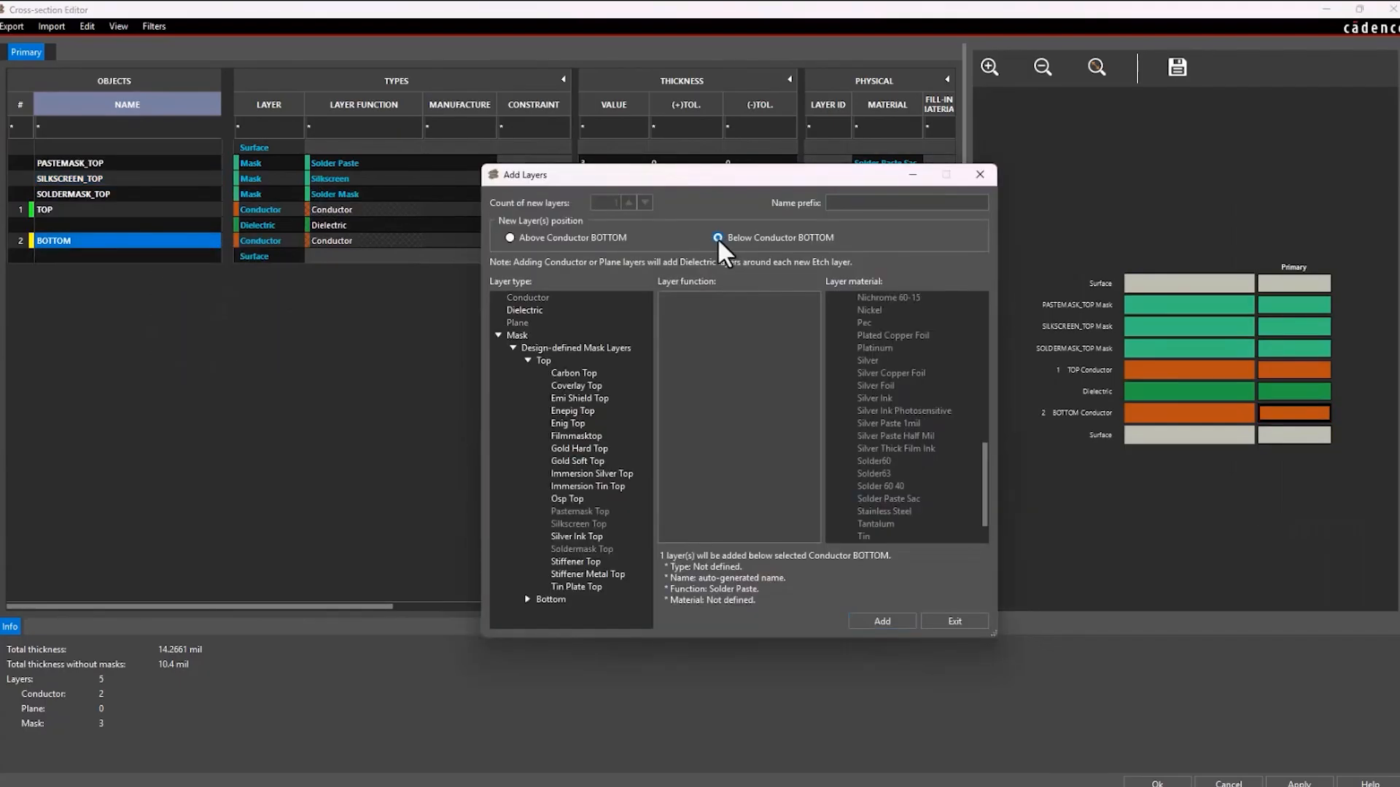
left_click(527, 361)
left_click(526, 372)
left_click(615, 524)
mouse_move(984, 446)
left_mouse_down()
mouse_move(986, 393)
mouse_move(986, 445)
left_mouse_up()
left_click(904, 474)
left_click(872, 623)
Step: Add a Silkscreen Bottom layer directly below the BOTTOM conductor with Epoxy Ink Uv Cure as its material
left_click(696, 434)
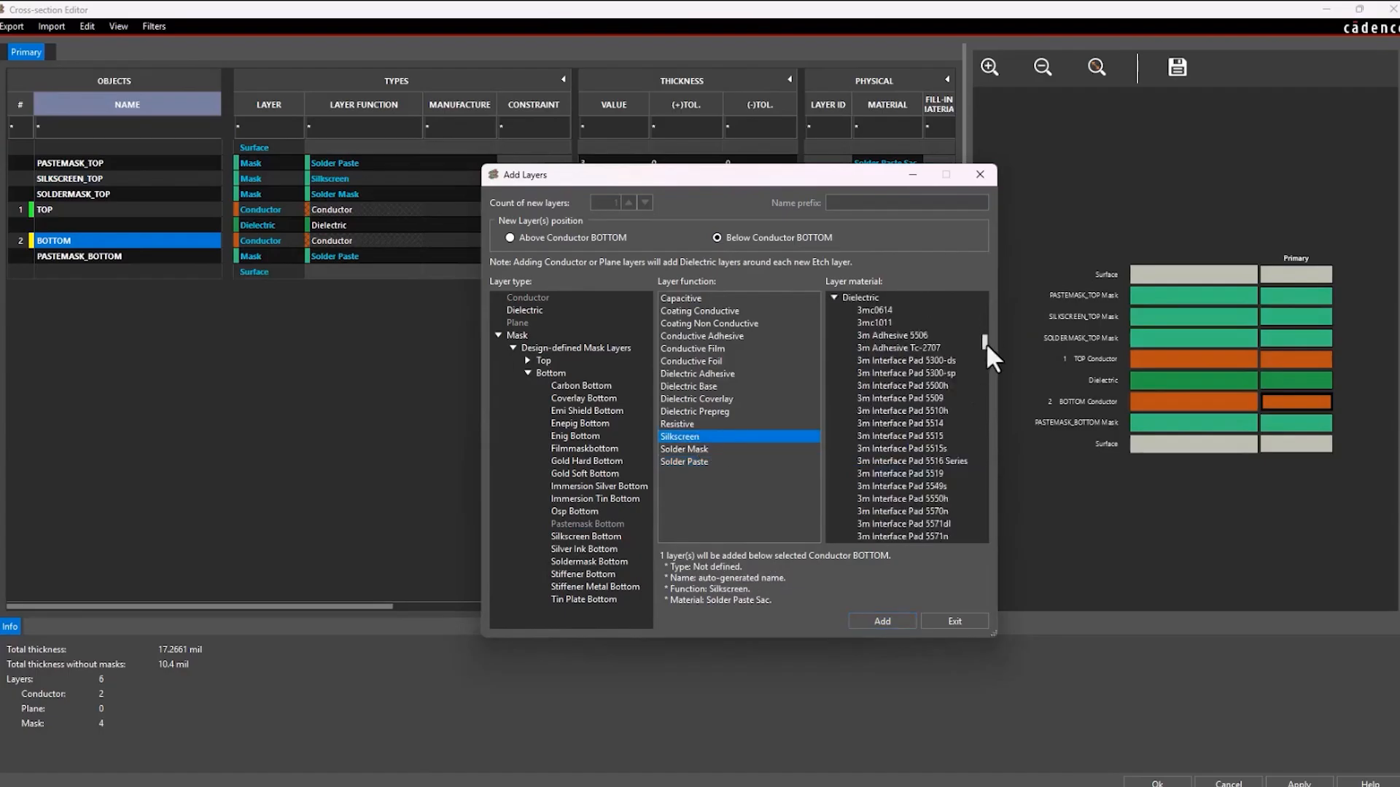
left_click_drag(986, 342, 985, 351)
left_click(594, 538)
left_click_drag(985, 446, 986, 413)
left_click(913, 413)
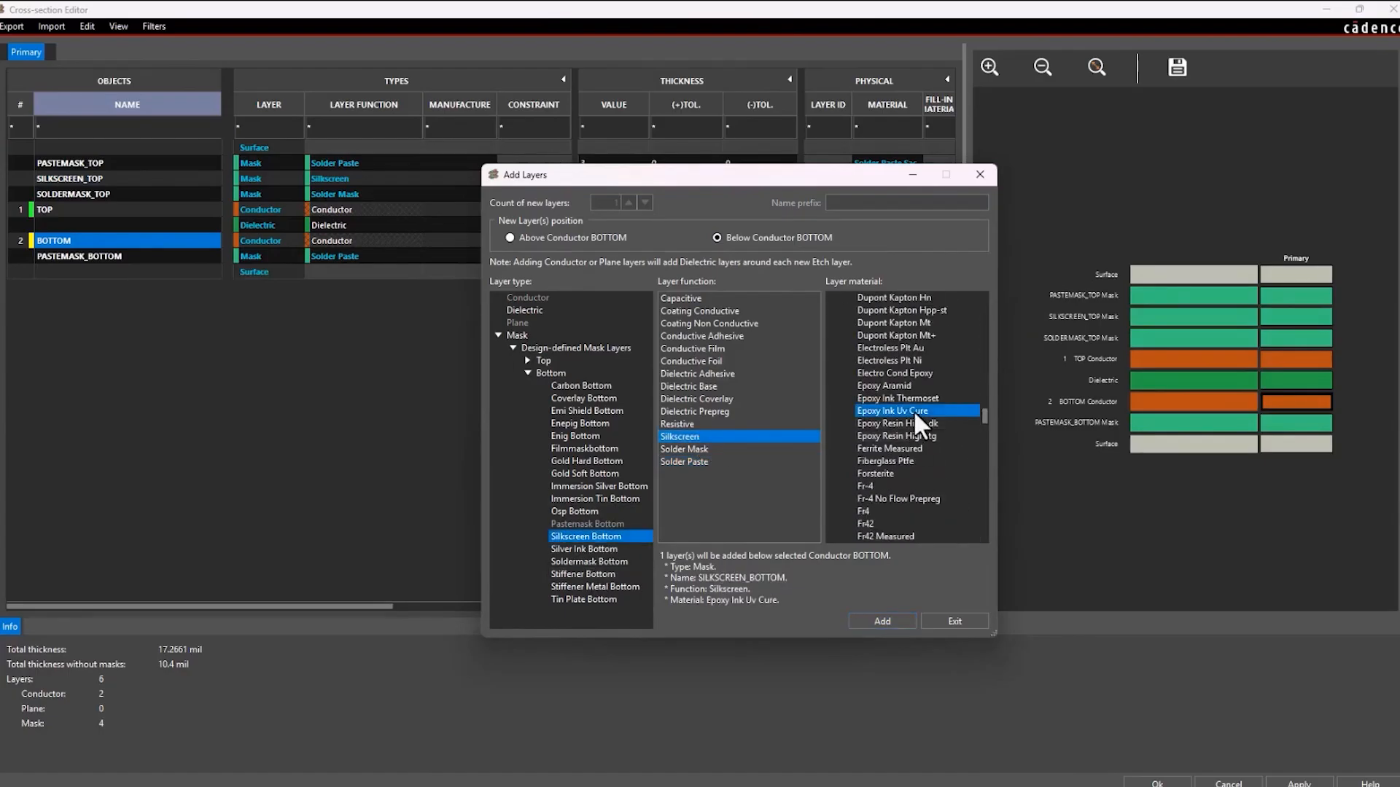
left_click(878, 620)
Step: Add a Soldermask Bottom layer directly below the BOTTOM conductor in Epoxy Resin High-dk and finish adding layers
left_click(627, 560)
scroll(891, 400, "up", 5)
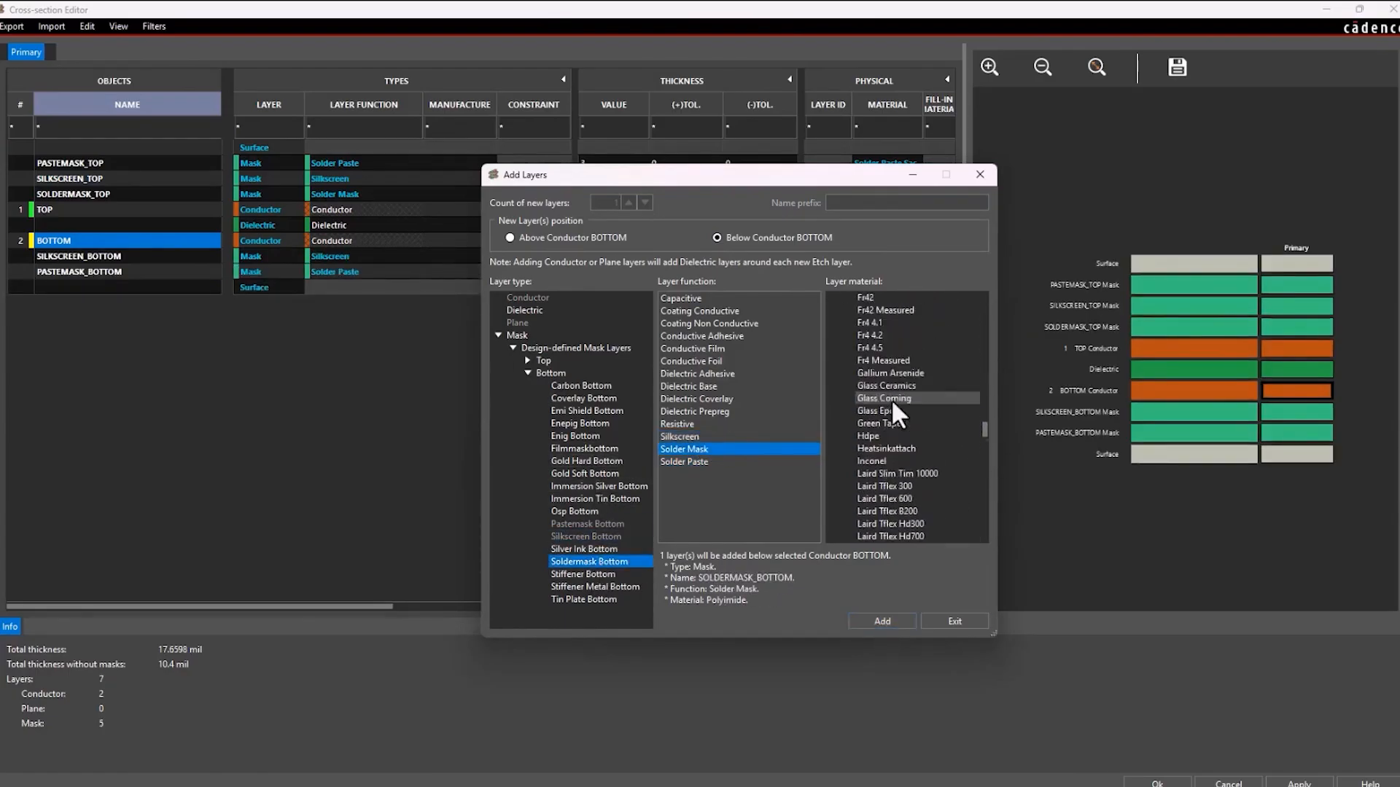
scroll(891, 399, "up", 3)
left_click(890, 422)
left_click(882, 621)
left_click(947, 616)
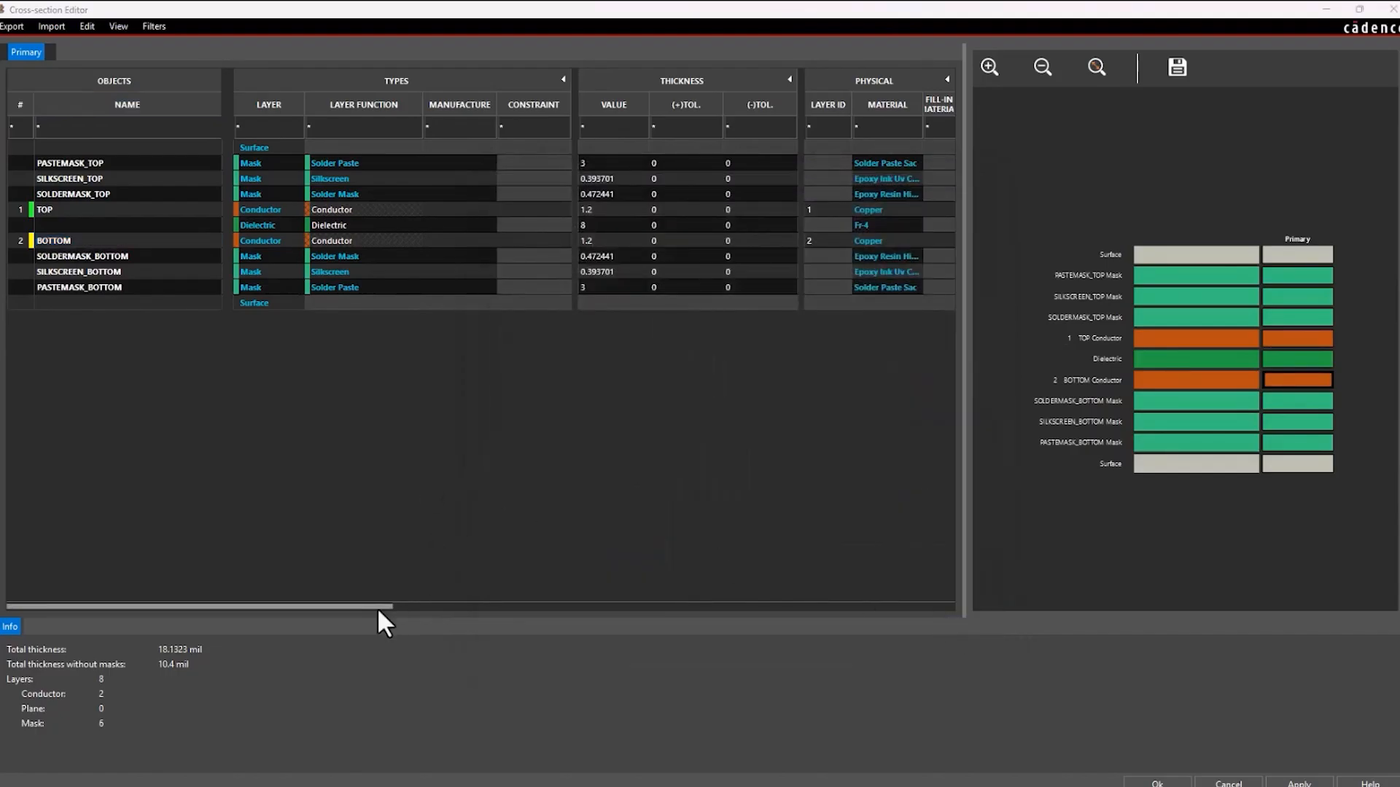
Step: Set the material of both the TOP and BOTTOM conductor layers to 1oz Copper
left_click_drag(377, 607, 566, 611)
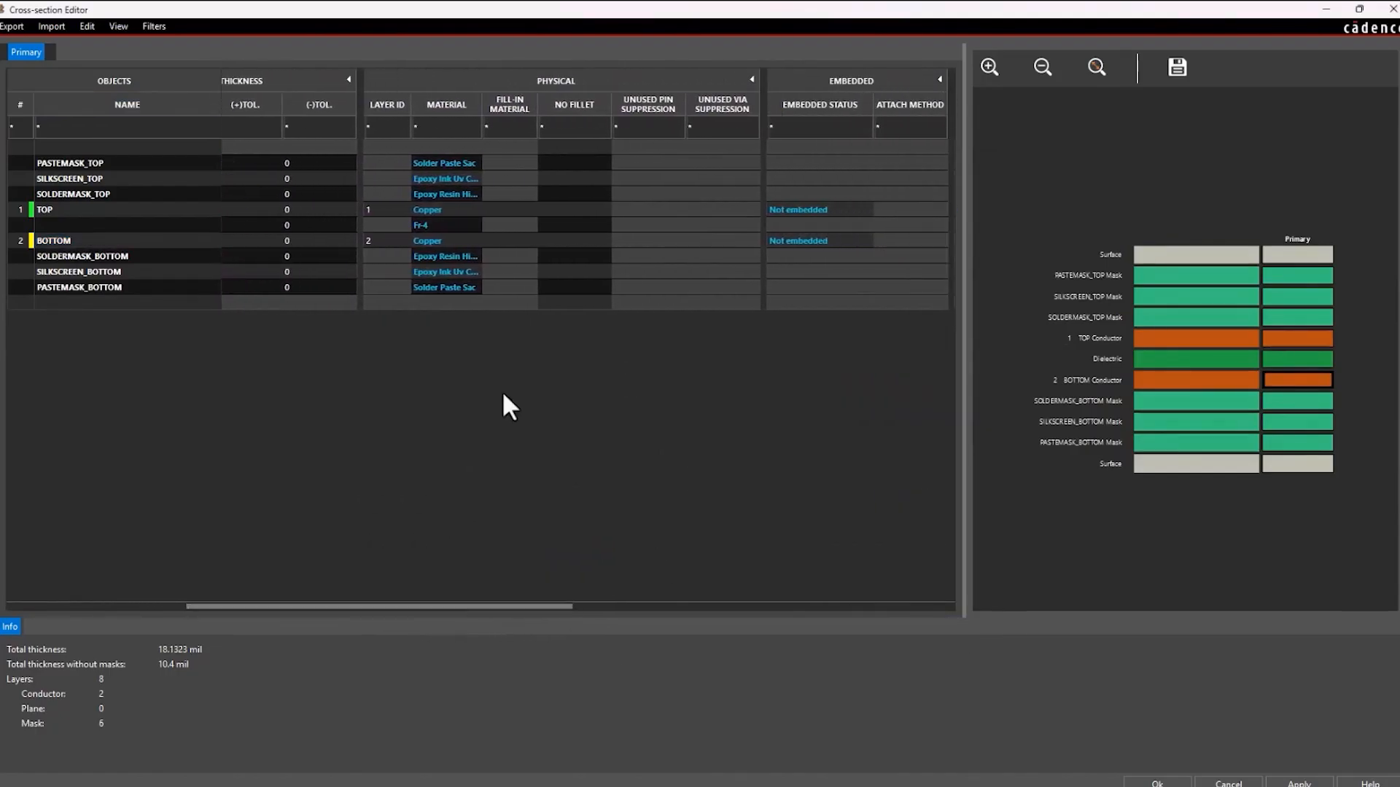
left_click(461, 211)
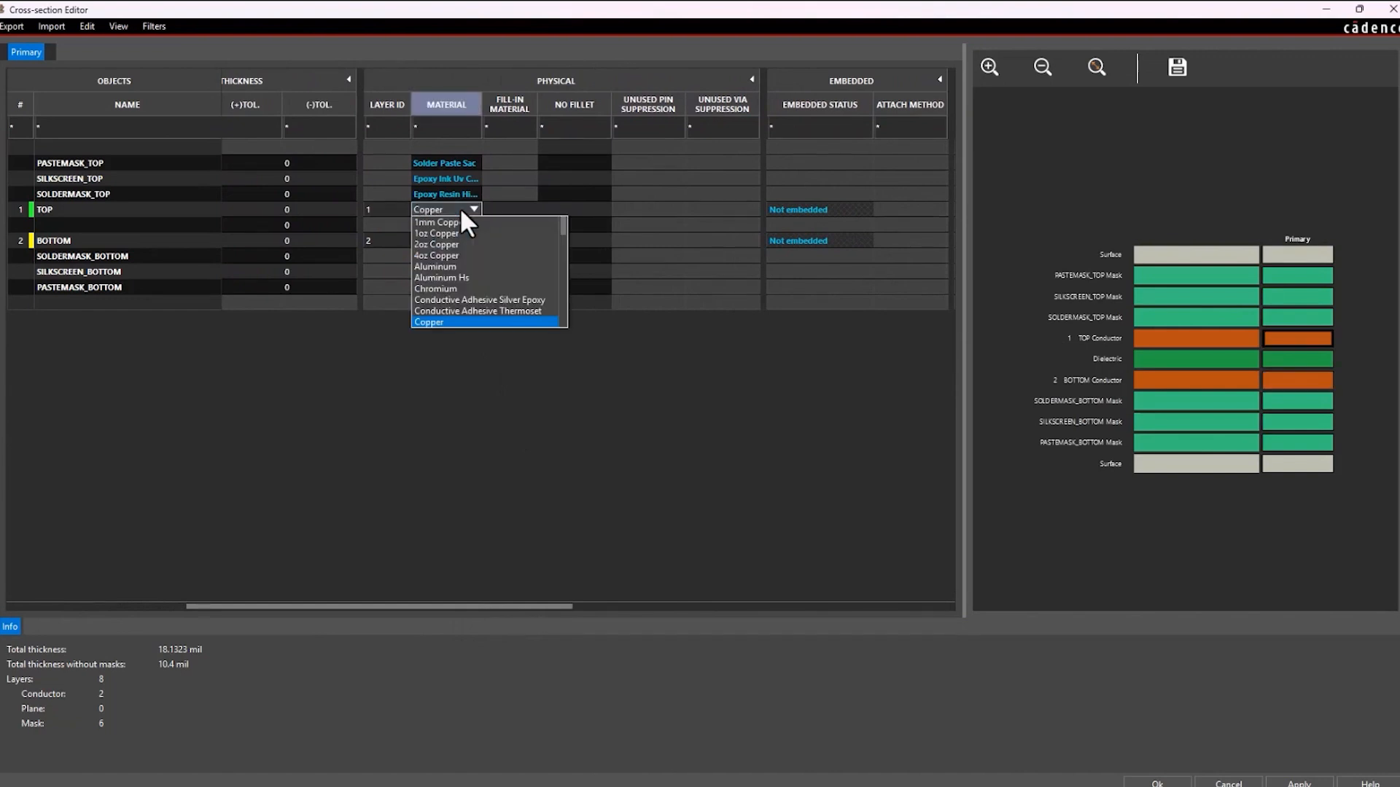
left_click(456, 237)
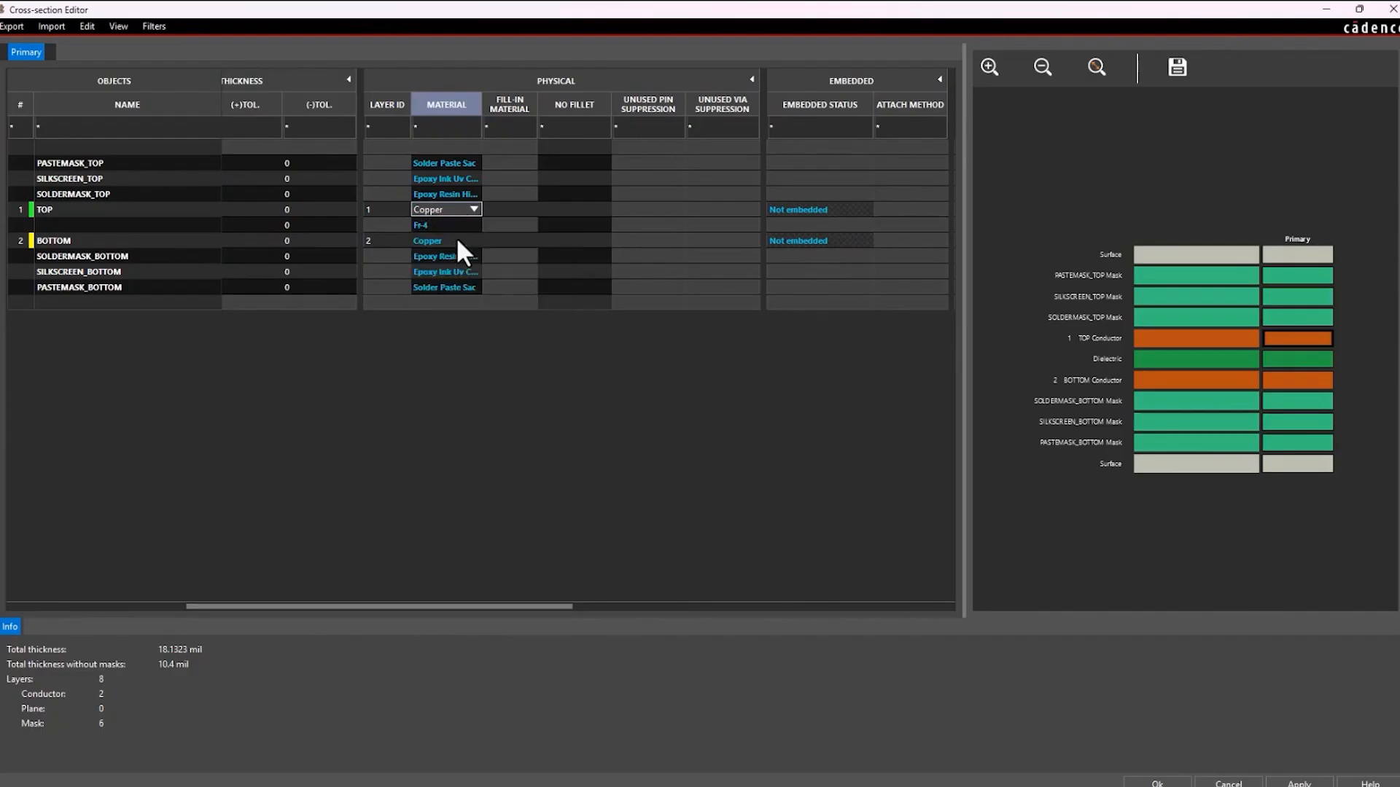
left_click(453, 238)
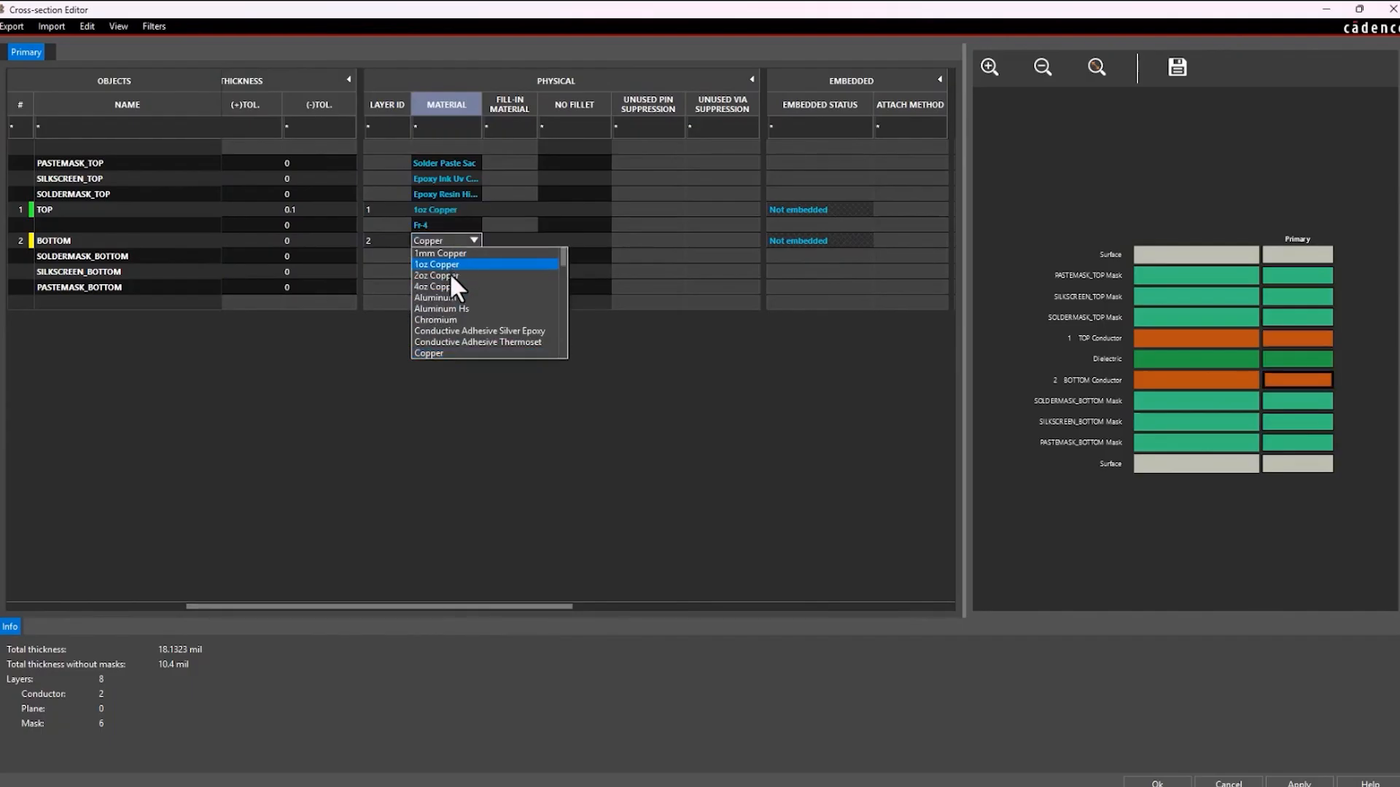
left_click(458, 264)
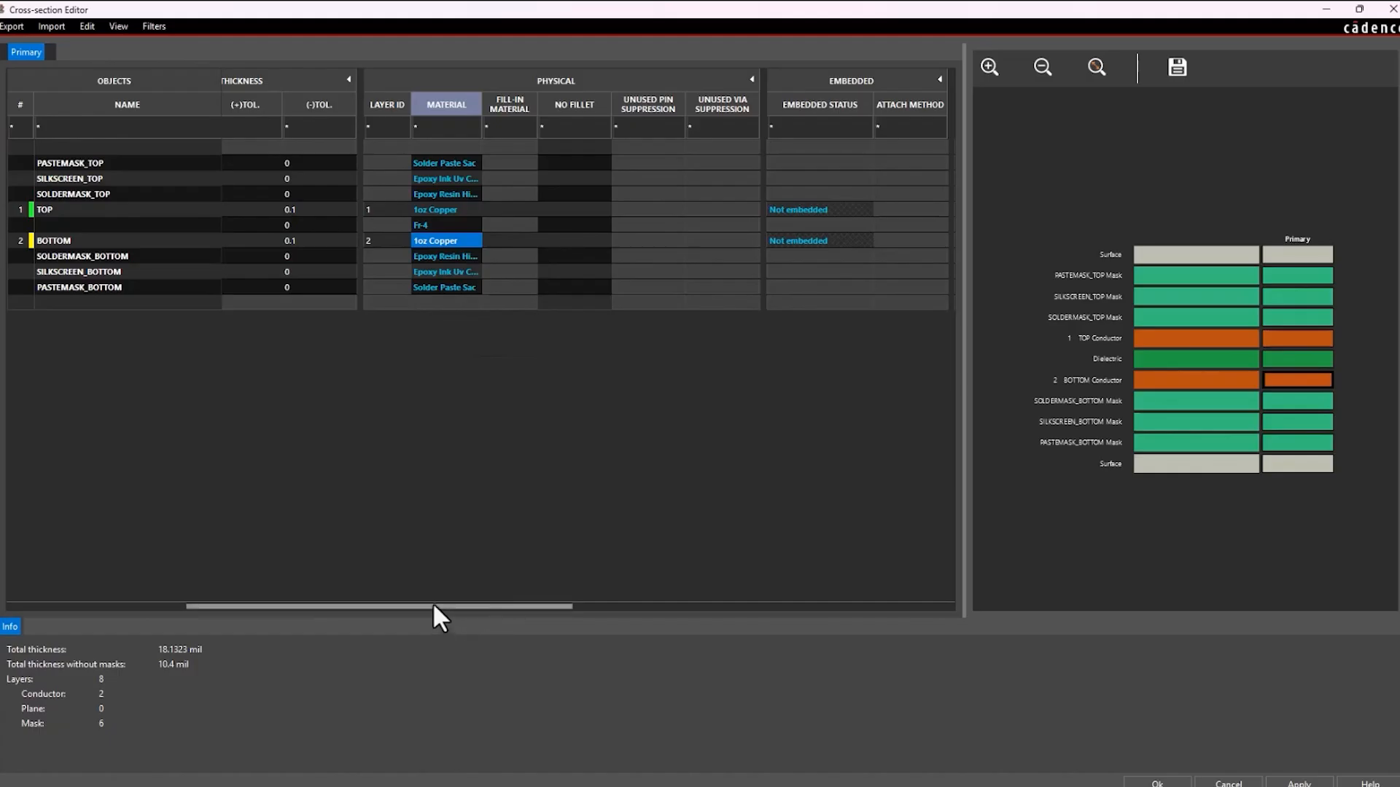
Step: Set the thickness of the Fr-4 dielectric between the two conductors to 59 mil
left_click_drag(432, 606, 351, 606)
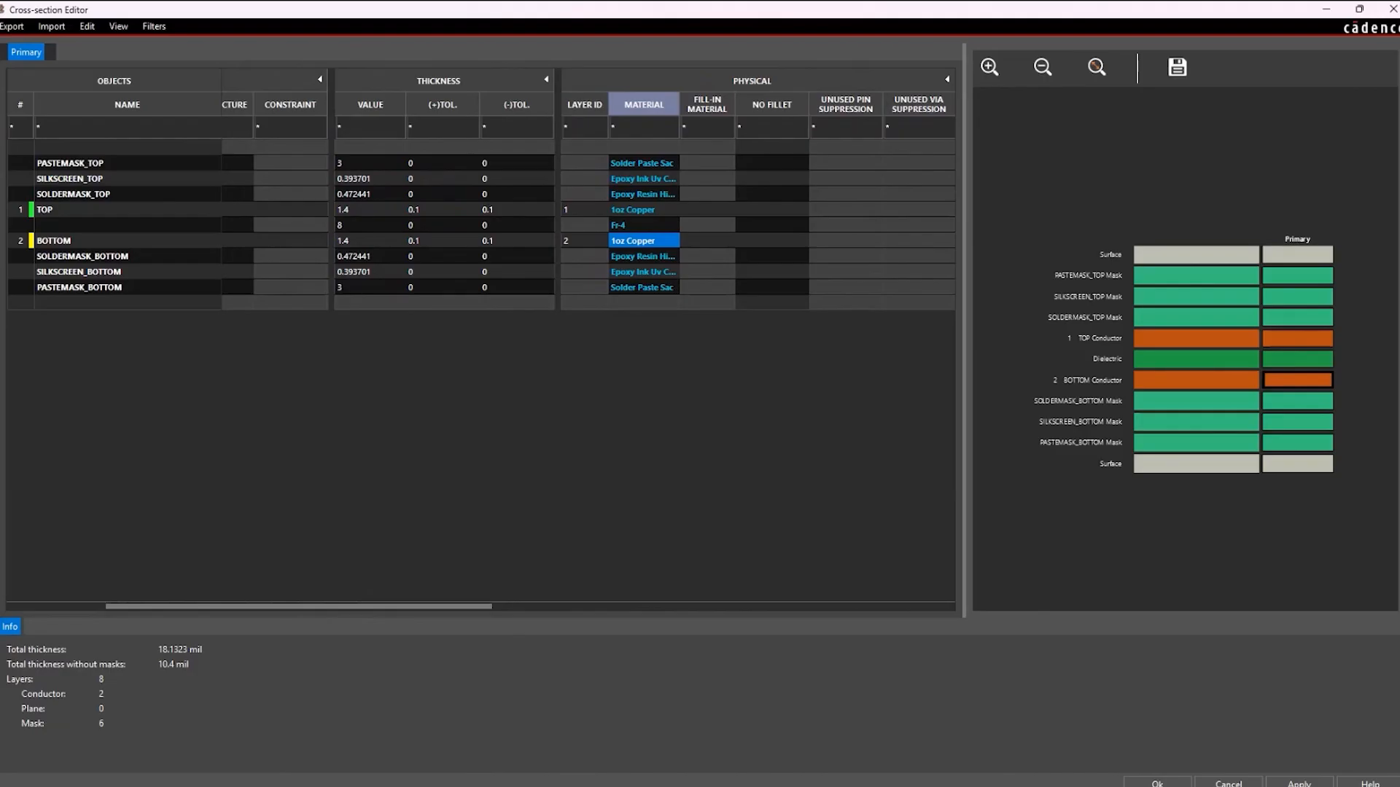
double_click(351, 226)
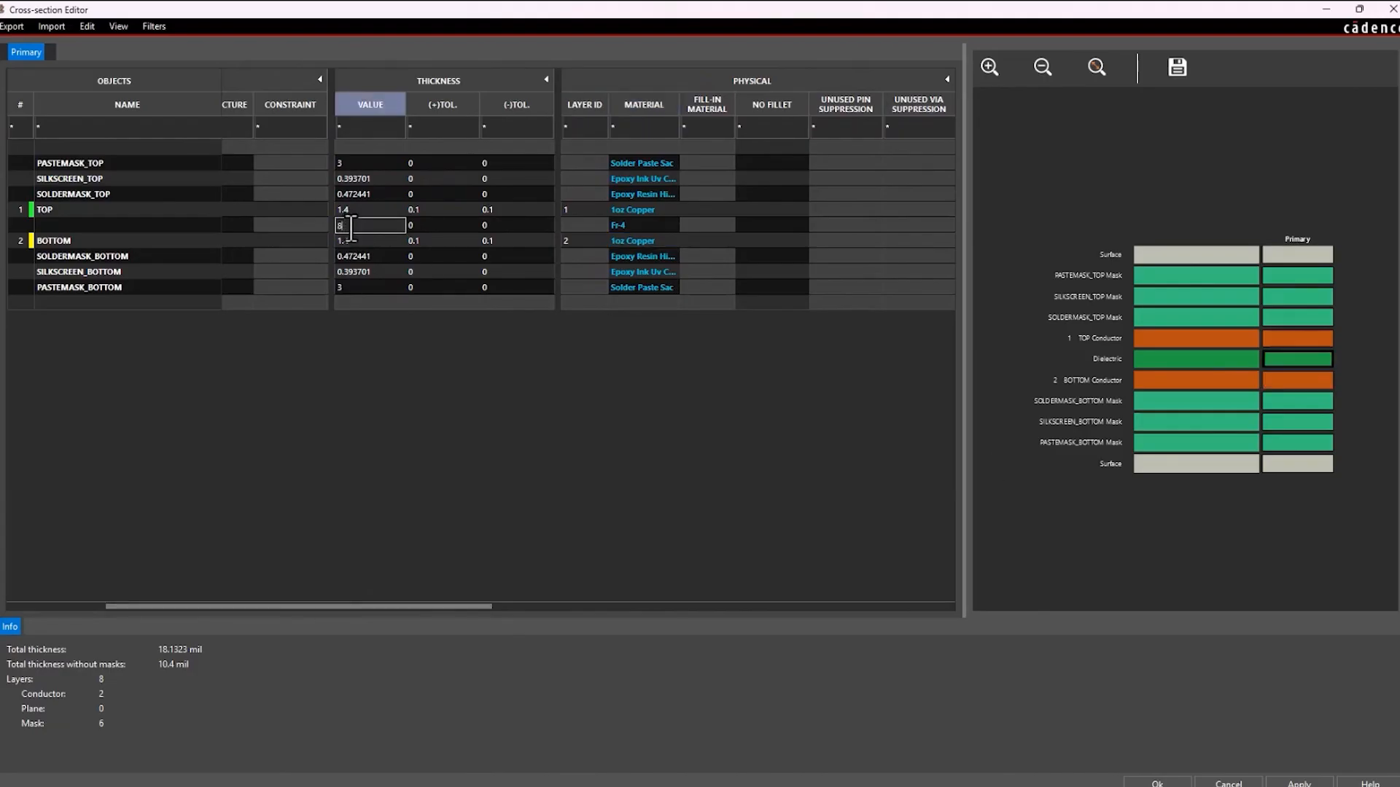
left_click_drag(351, 229, 303, 230)
type("59")
key("Return")
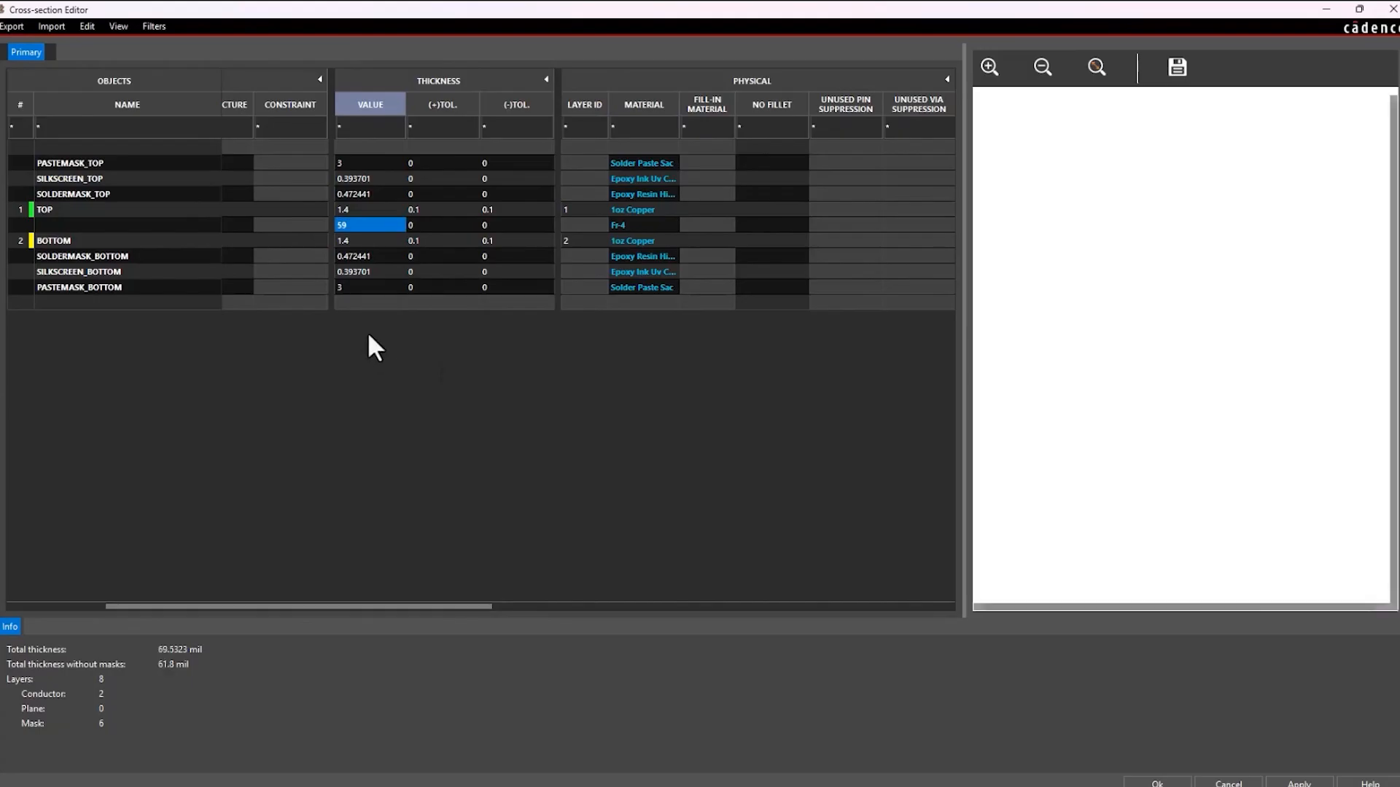
Step: Set the thickness of SOLDERMASK_TOP to 0.8 mil and of SILKSCREEN_TOP to 0.4 mil
double_click(370, 194)
left_click_drag(371, 194, 345, 180)
type("8")
double_click(379, 179)
type("4")
Step: Set the thickness of SOLDERMASK_BOTTOM to 0.4 mil and of SILKSCREEN_BOTTOM to 0.8 mil
double_click(374, 257)
left_click_drag(374, 257, 343, 274)
key("BackSpace")
double_click(376, 272)
type("8")
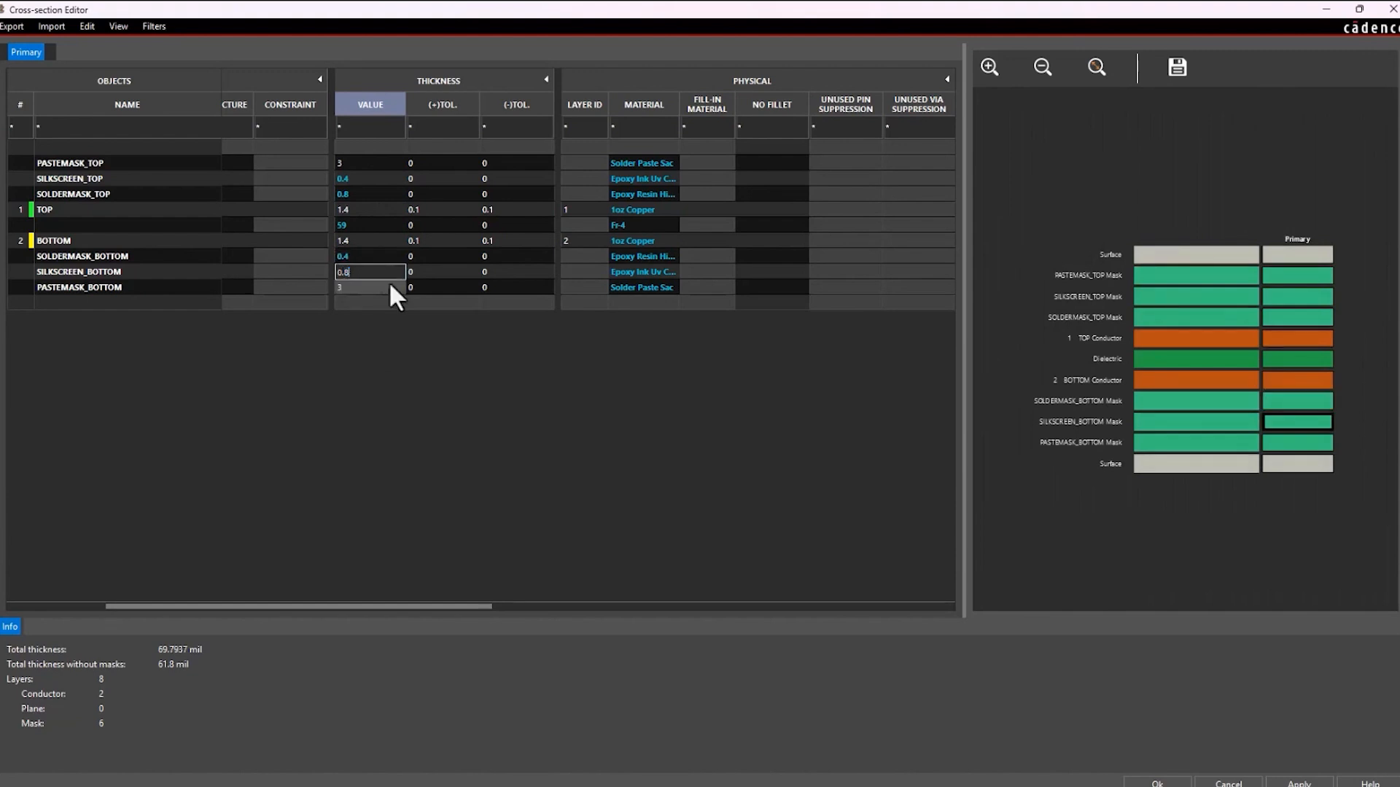
key("Return")
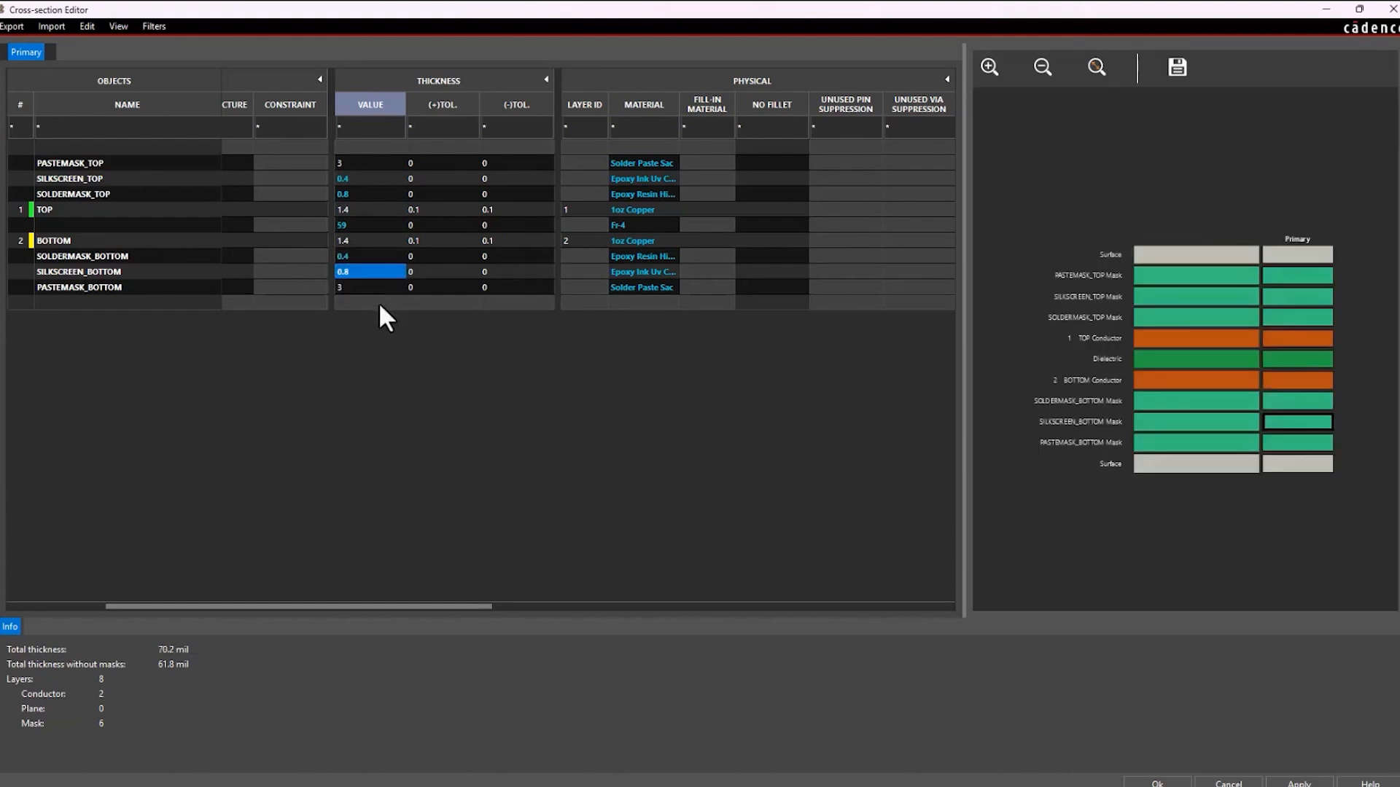
Step: Set the TOP conductor's target impedance to 50 in the signal integrity properties
left_click_drag(461, 606, 826, 598)
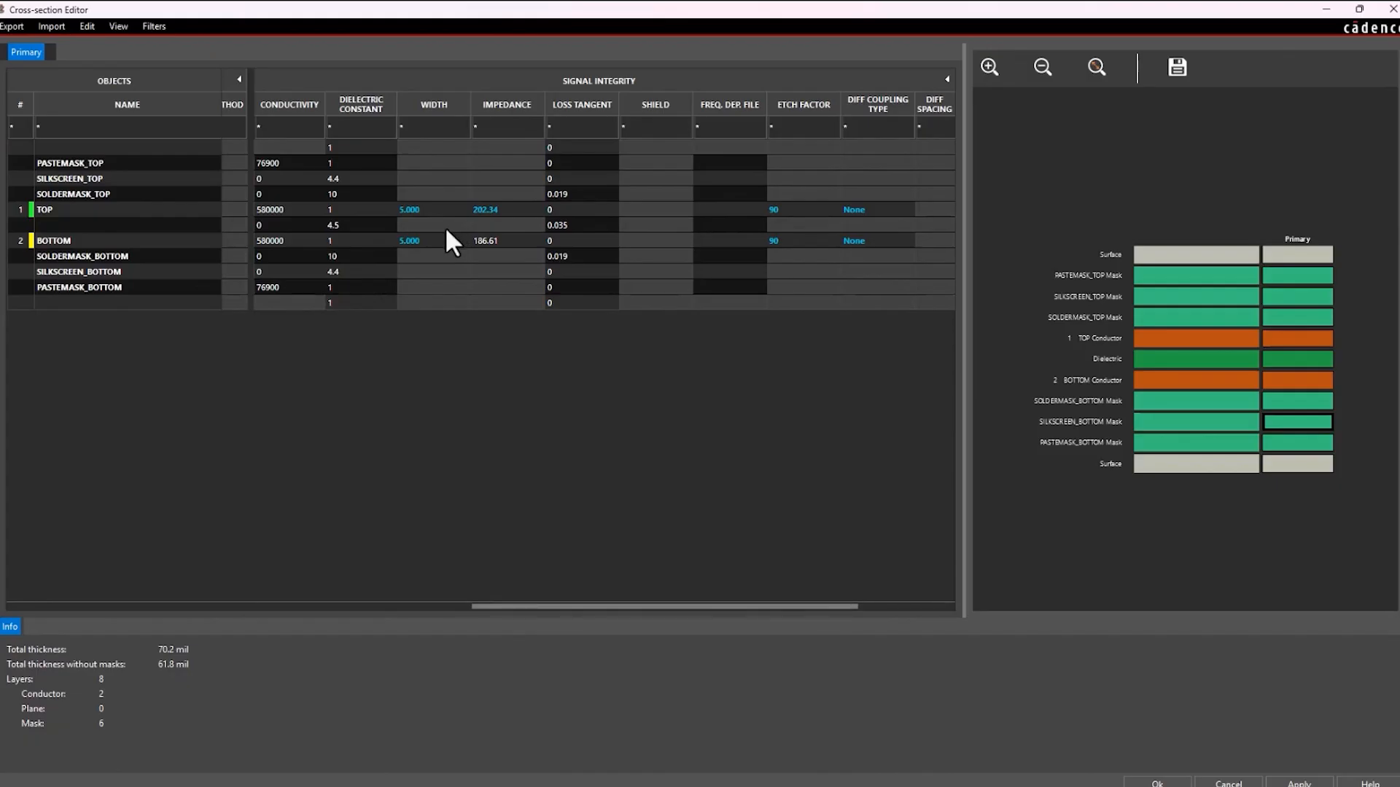
double_click(509, 211)
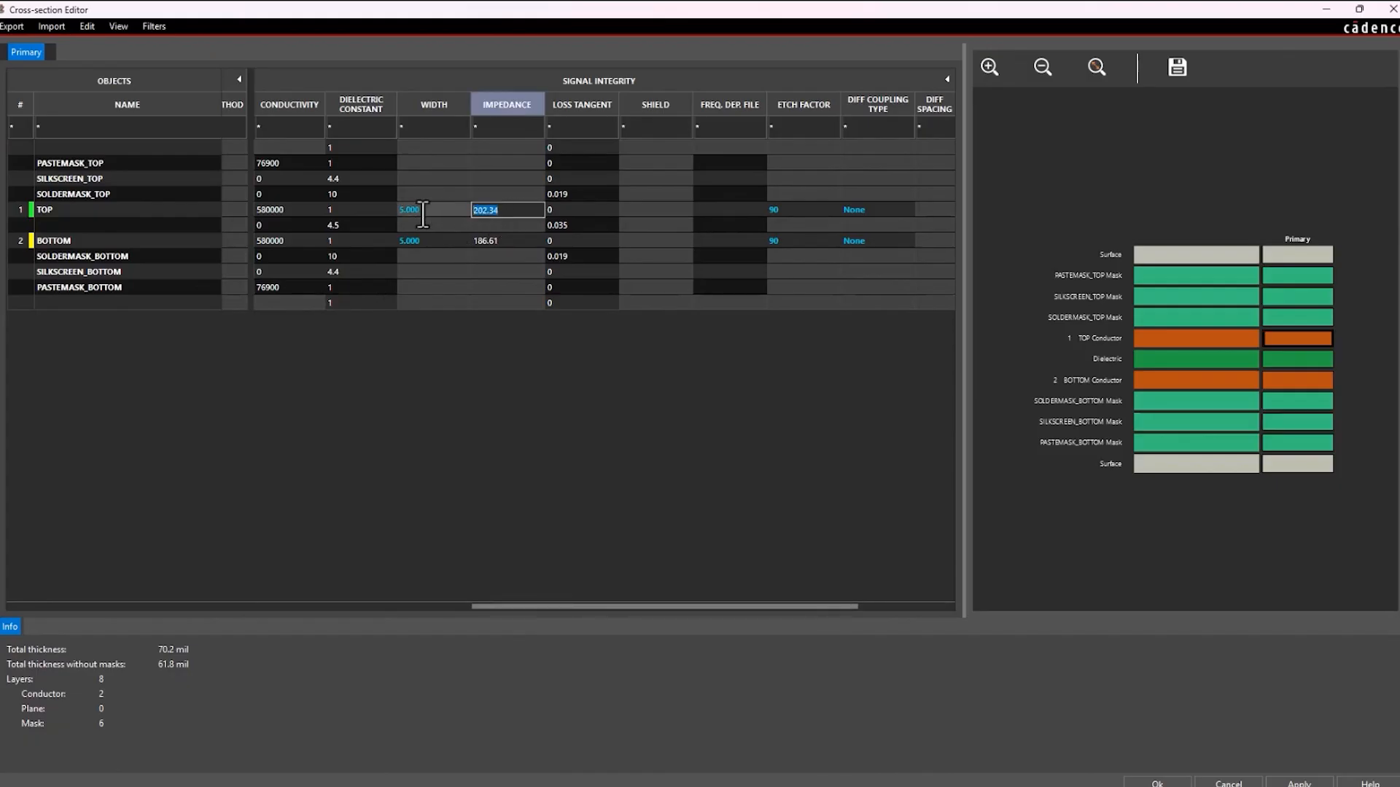
type("50")
key("Return")
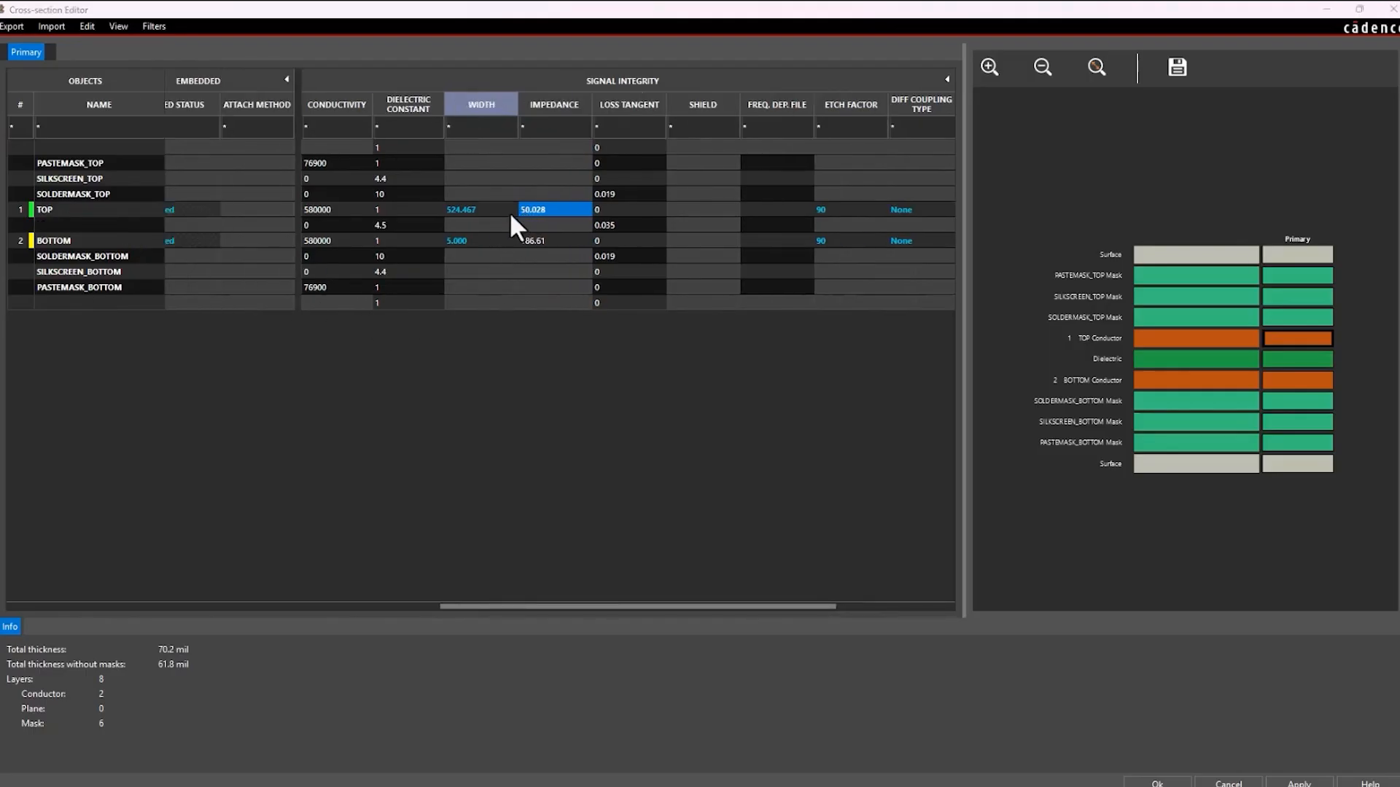
Step: Set the TOP conductor's trace width to 5 mil, apply the stackup changes and close the cross-section
double_click(483, 209)
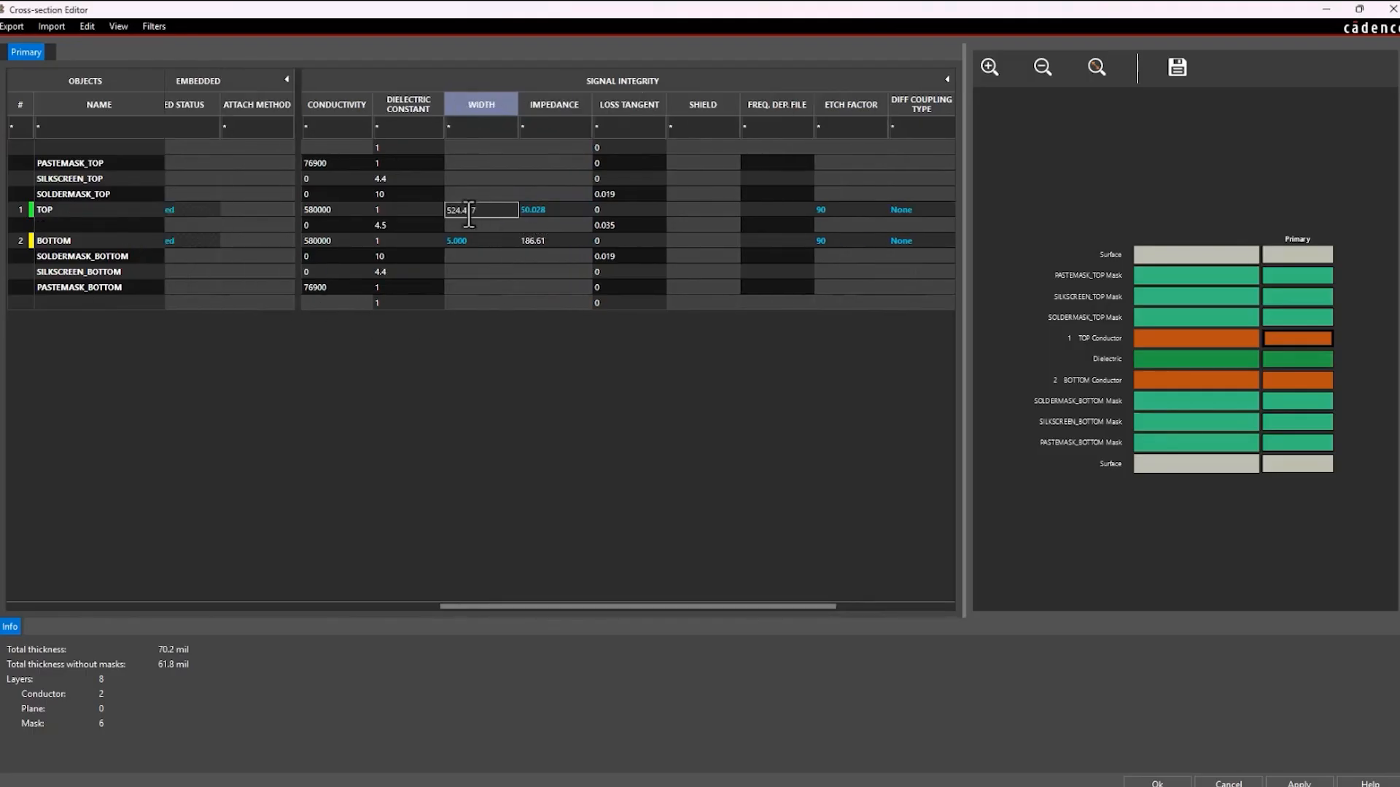
type("5")
key("Return")
left_click(1290, 783)
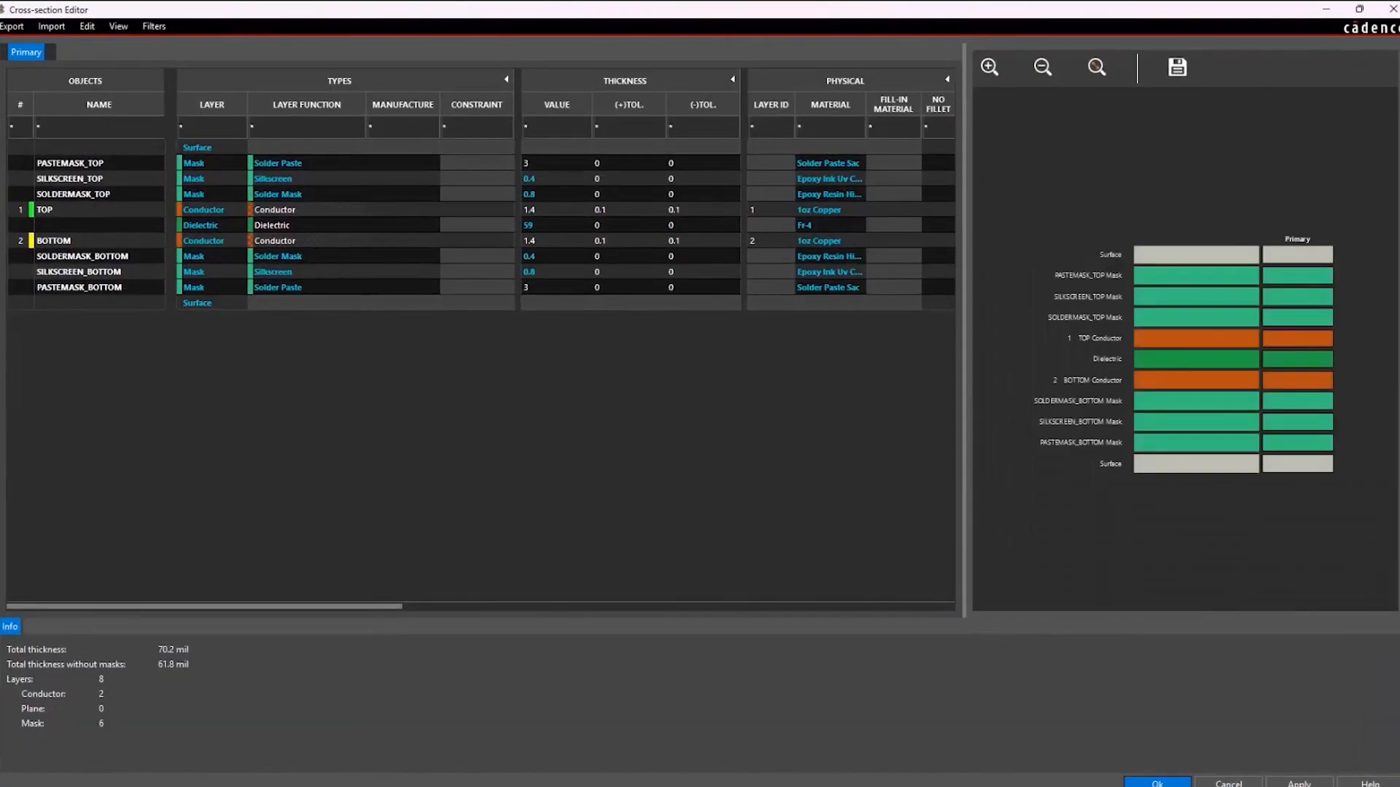
left_click(1150, 777)
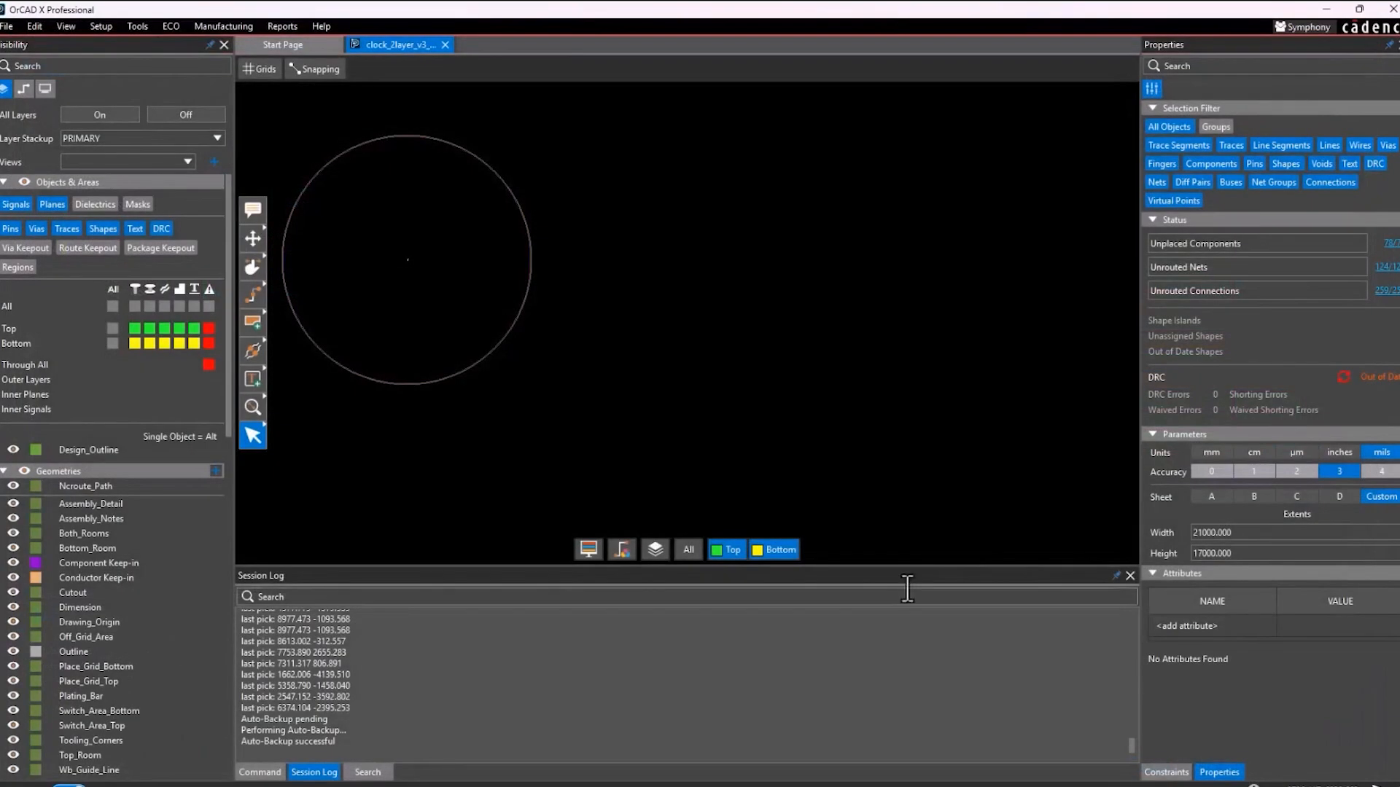
Step: Update the out-of-date DRC and review the design's default electrical, physical, spacing and same-net spacing constraints
left_click(1343, 377)
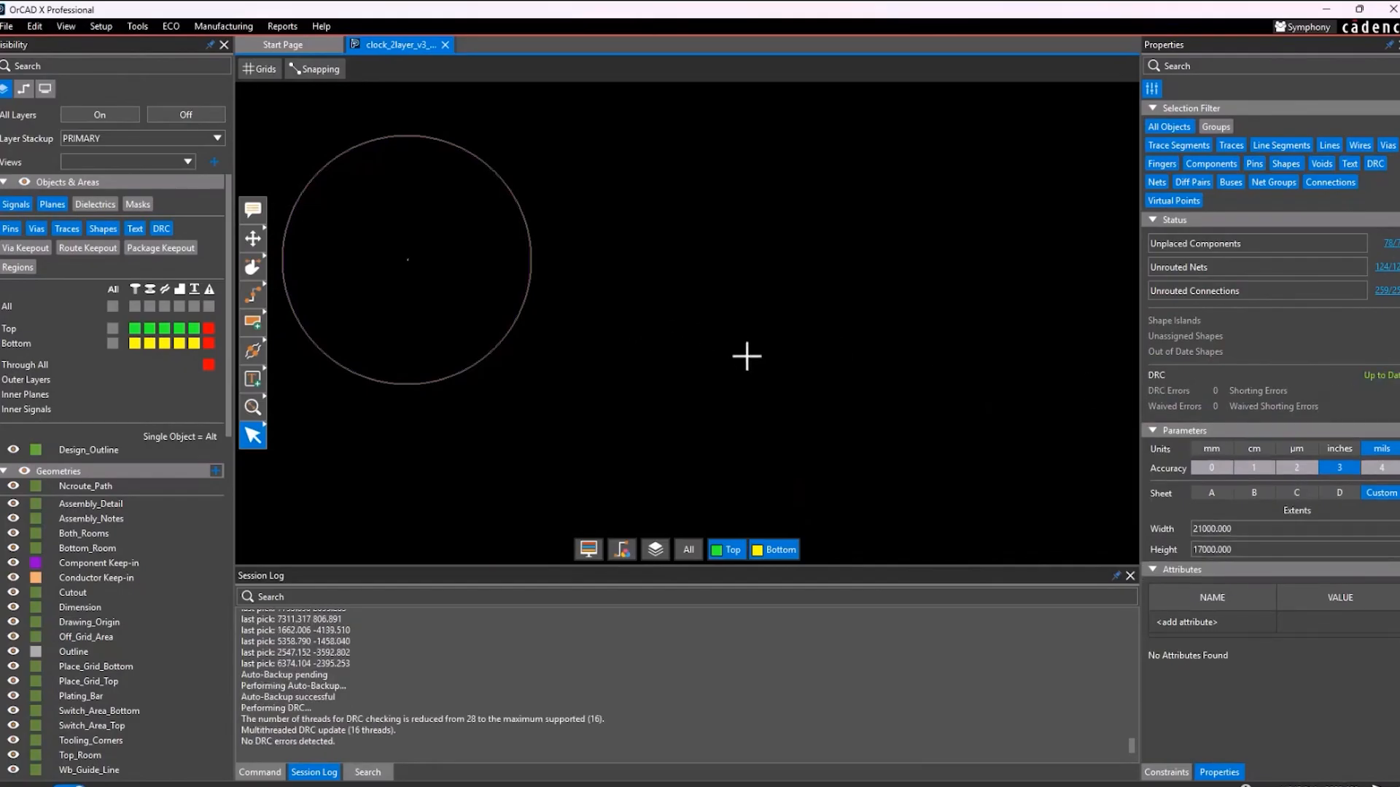
left_click(1166, 772)
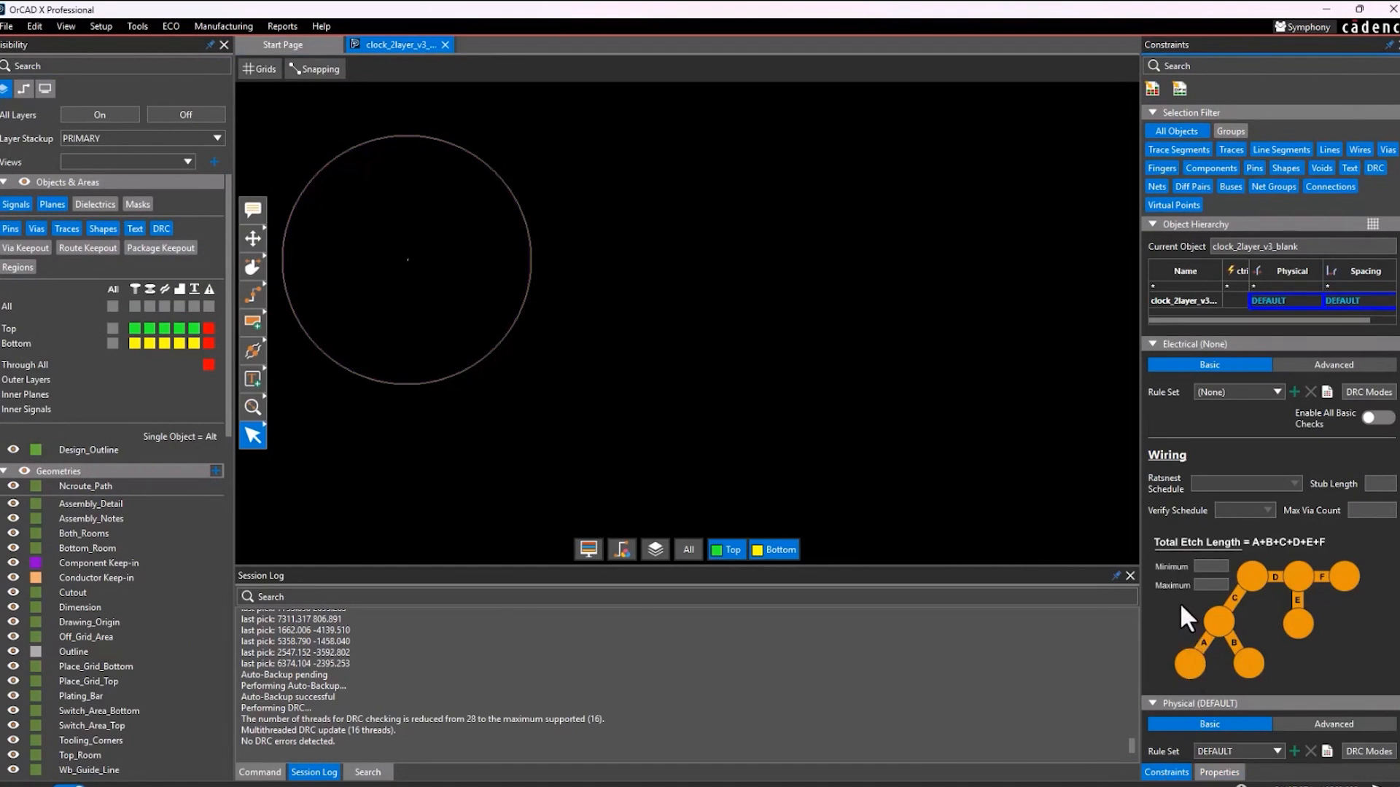
scroll(1179, 601, "down", 1)
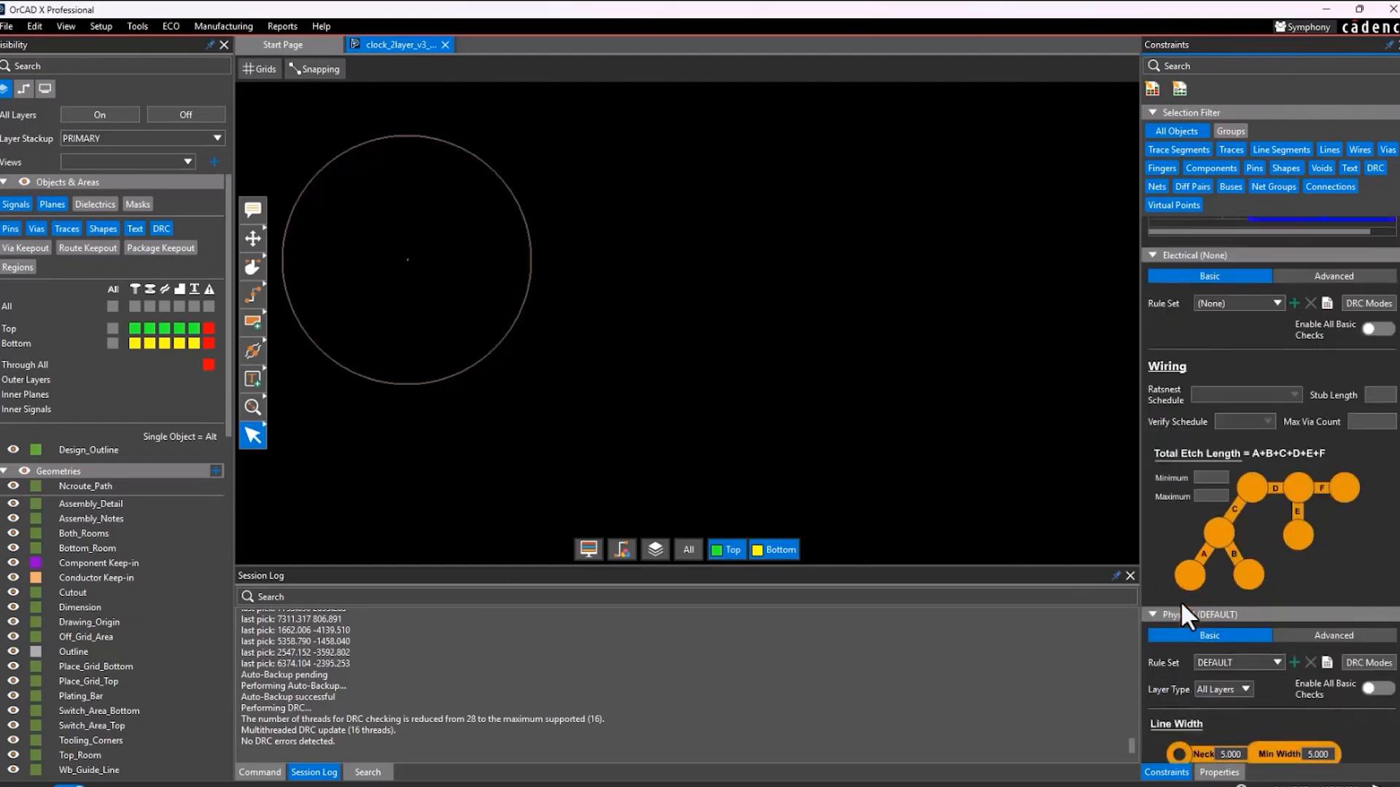
scroll(1179, 600, "down", 1)
scroll(1180, 601, "down", 1)
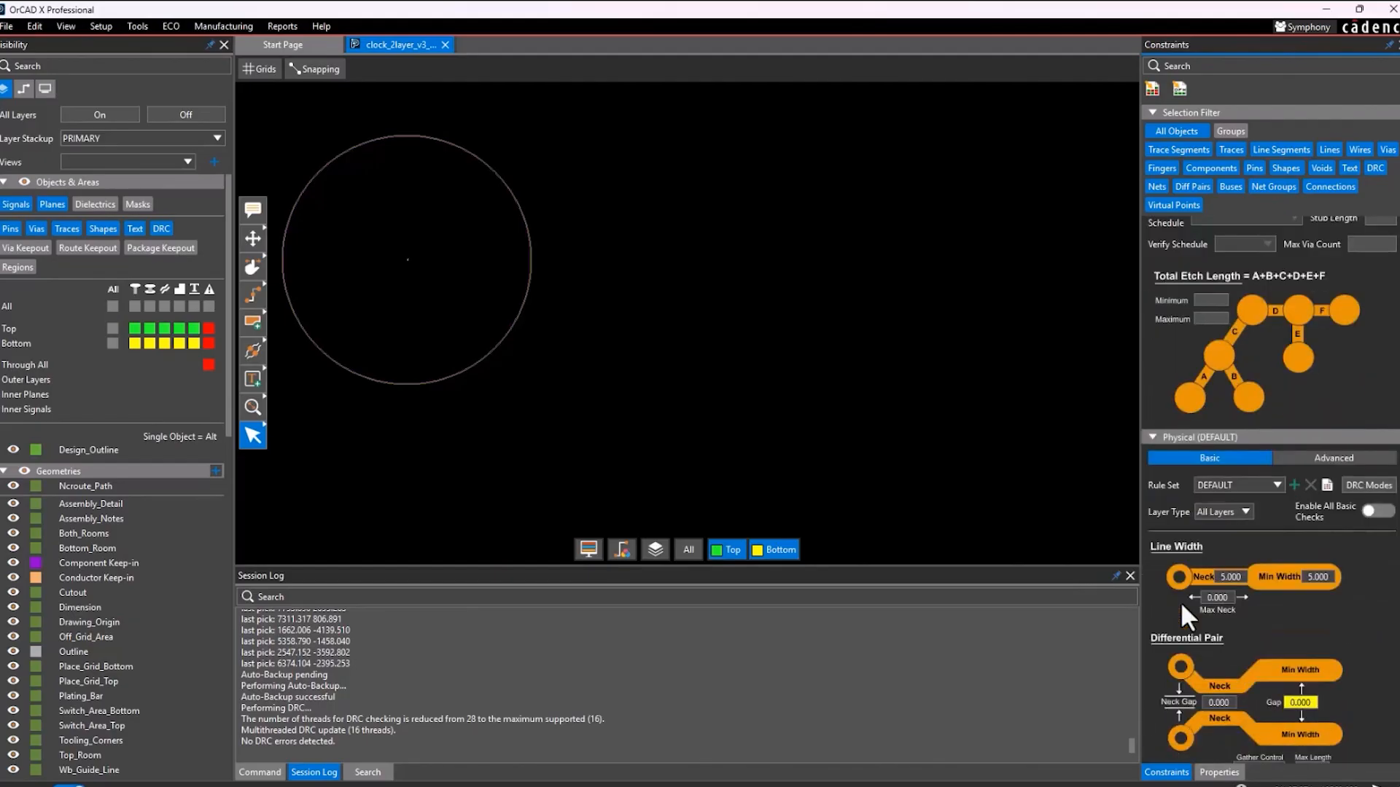
scroll(1180, 601, "down", 3)
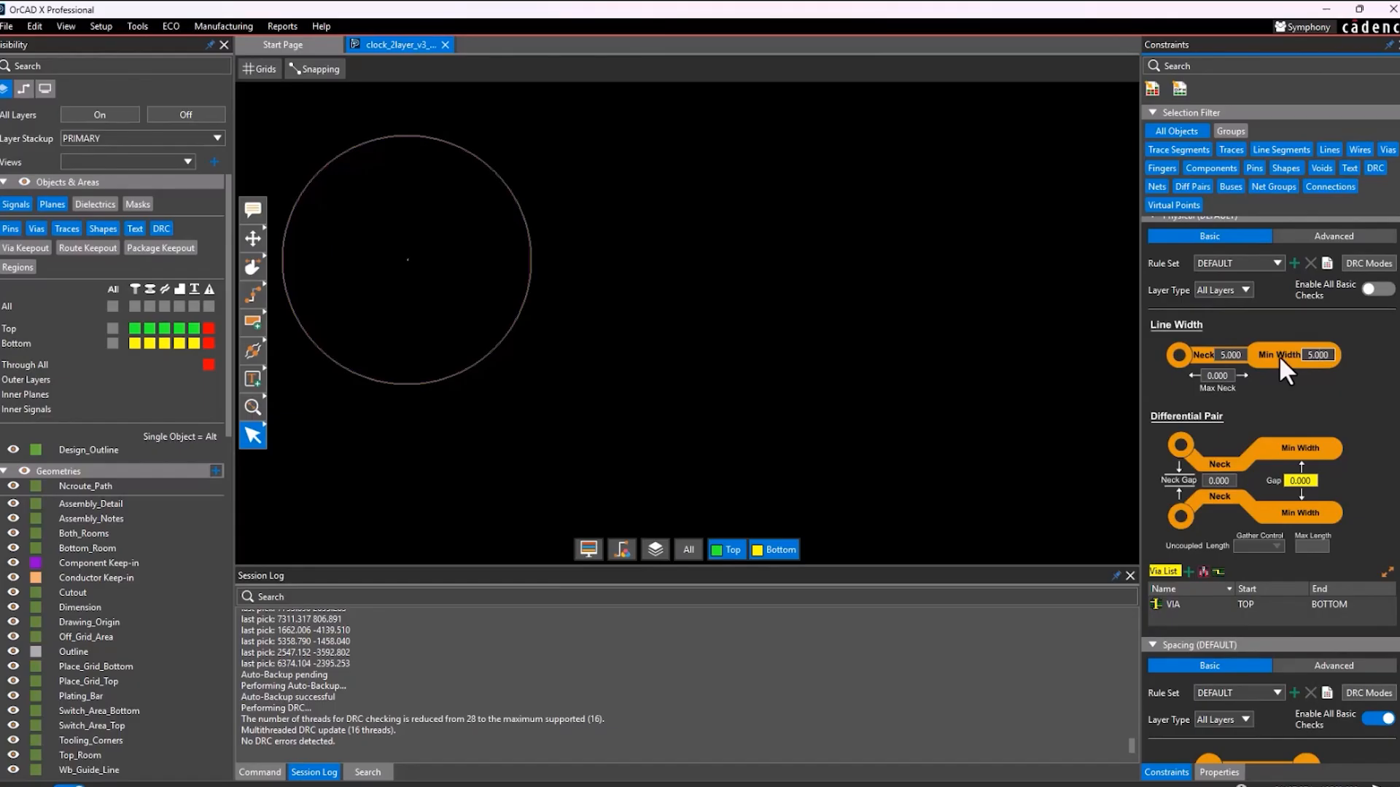
scroll(1230, 386, "down", 5)
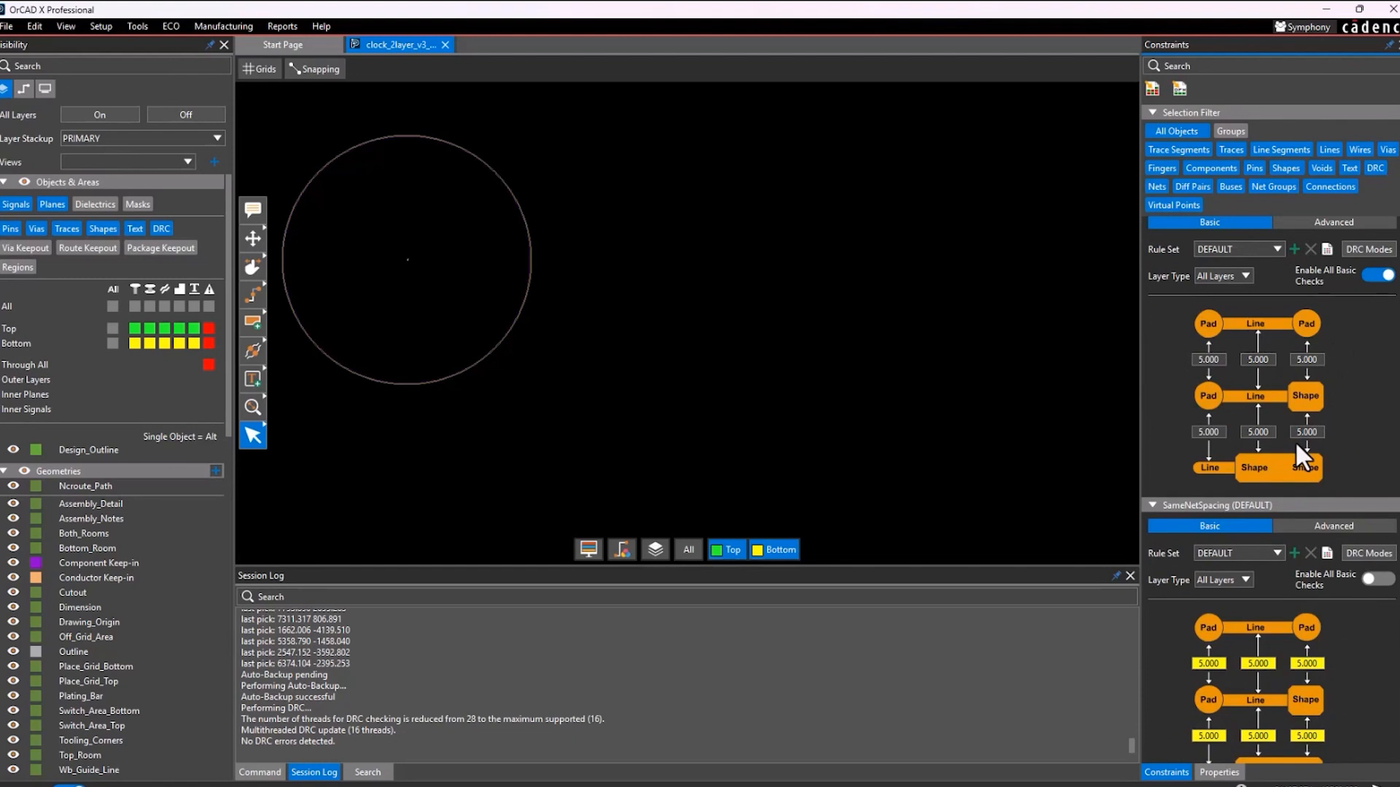
scroll(1297, 446, "down", 1)
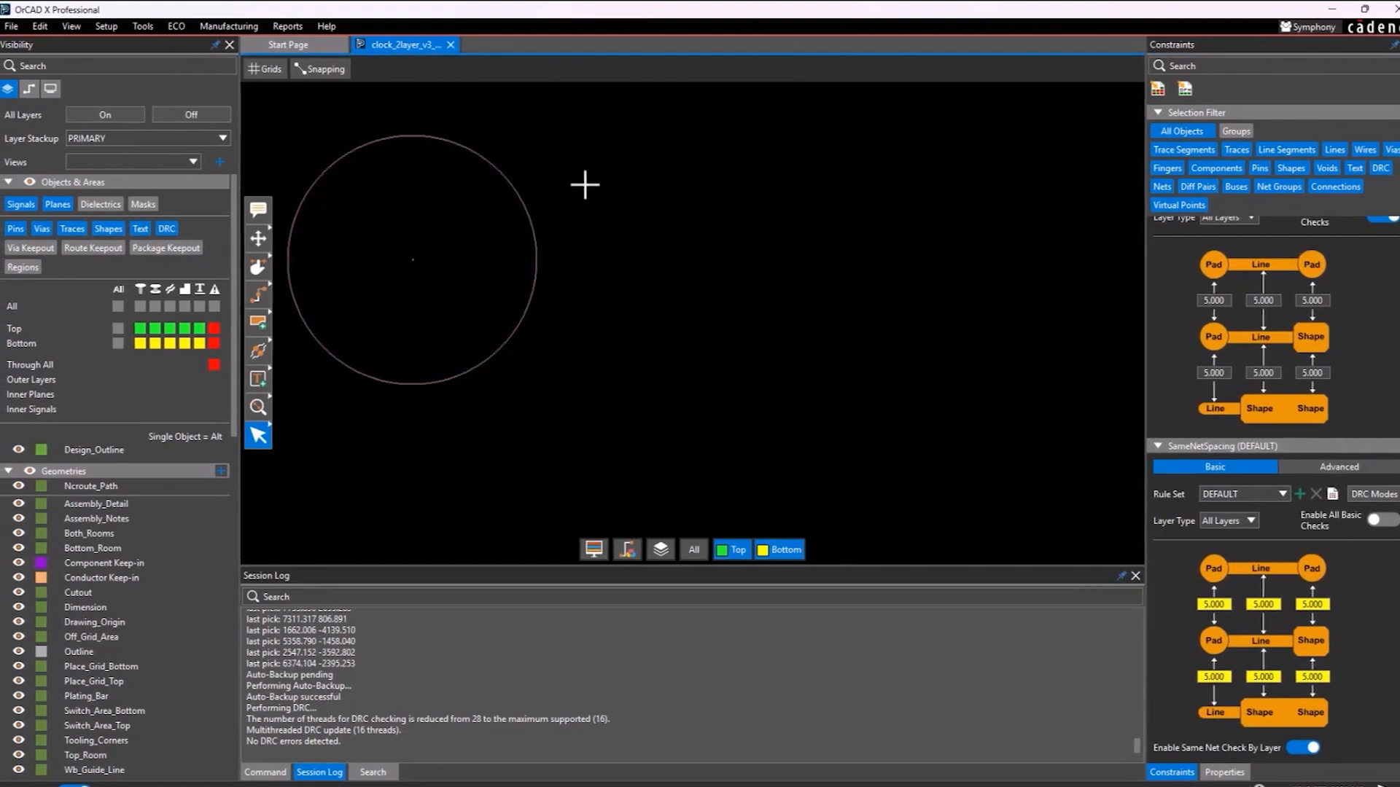
Step: Open the Constraint Manager for the board and maximize its window
left_click(157, 29)
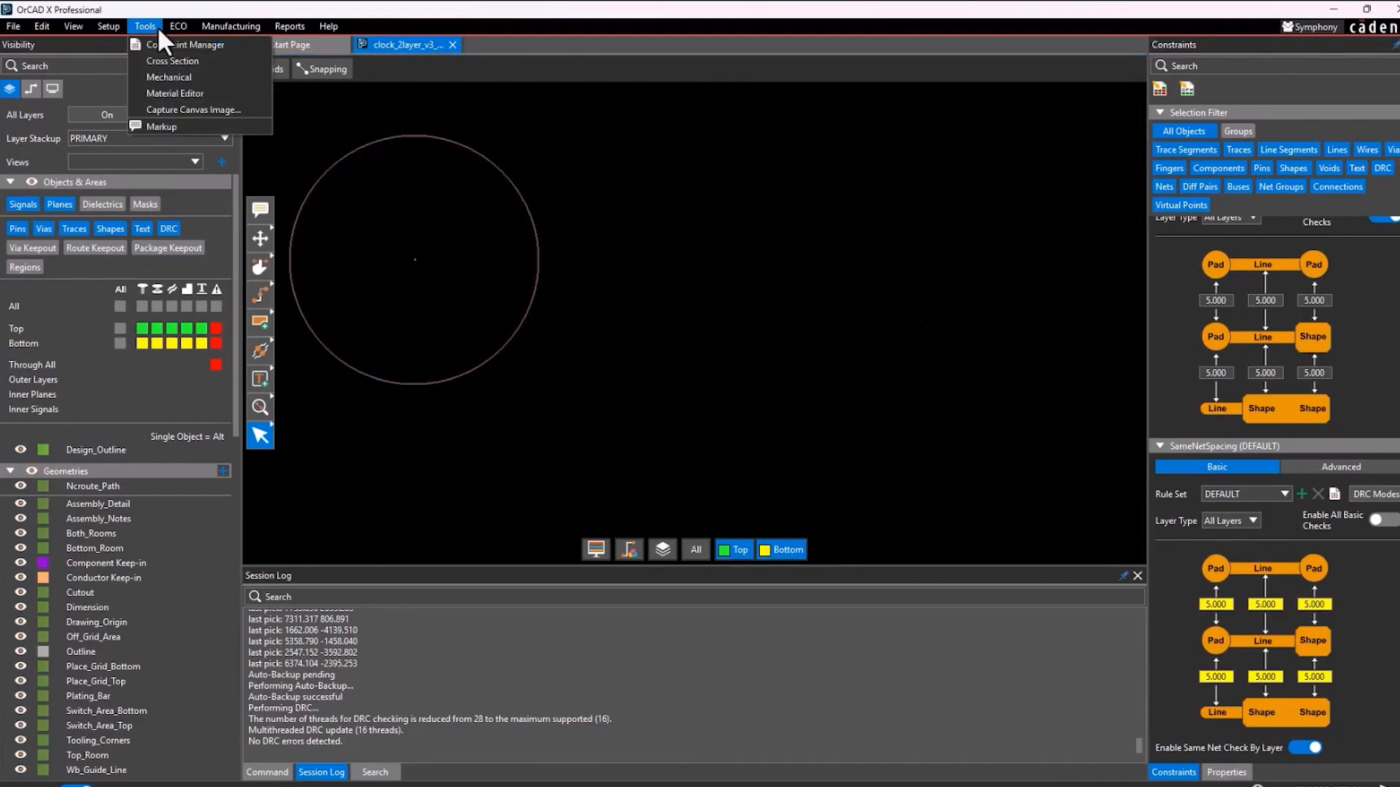
left_click(165, 42)
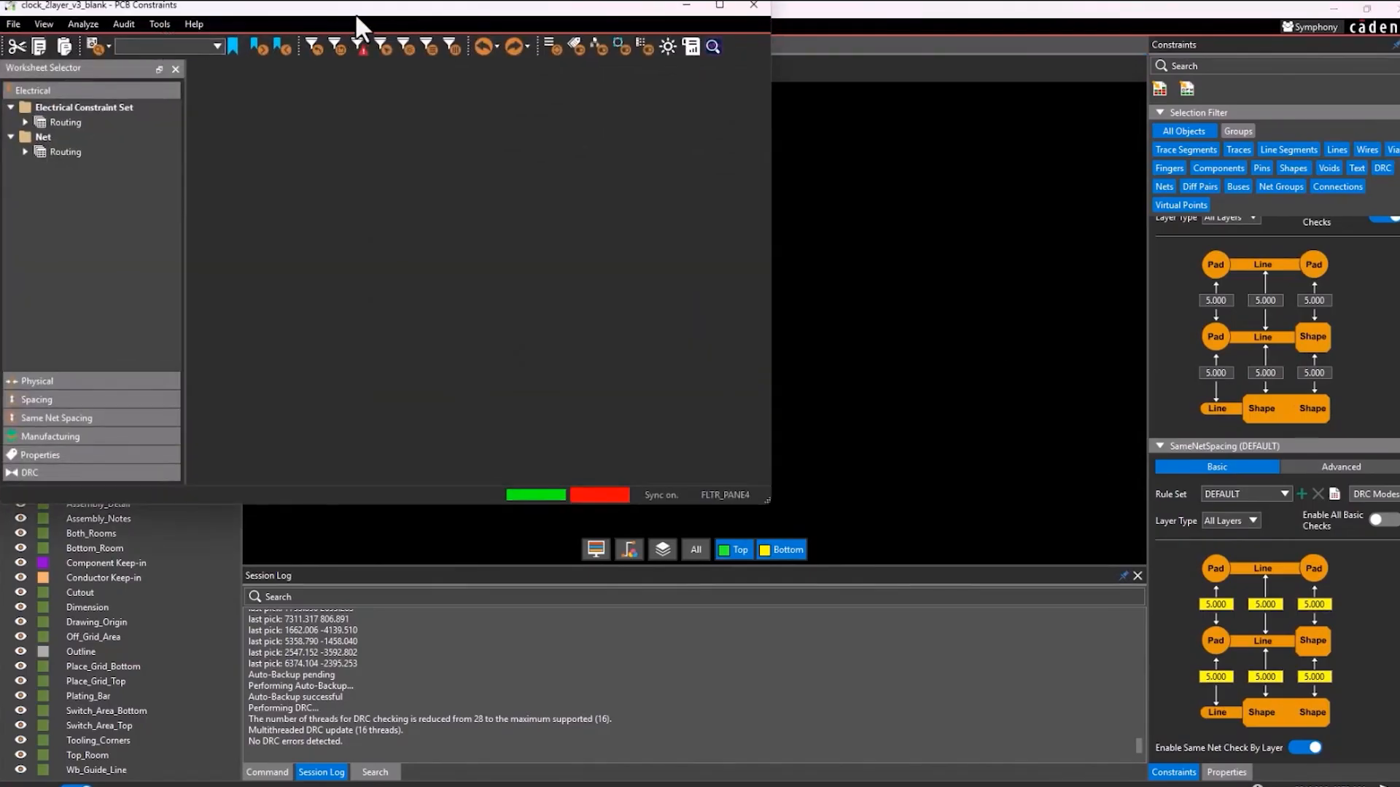
left_click_drag(355, 15, 658, 186)
left_click(1028, 180)
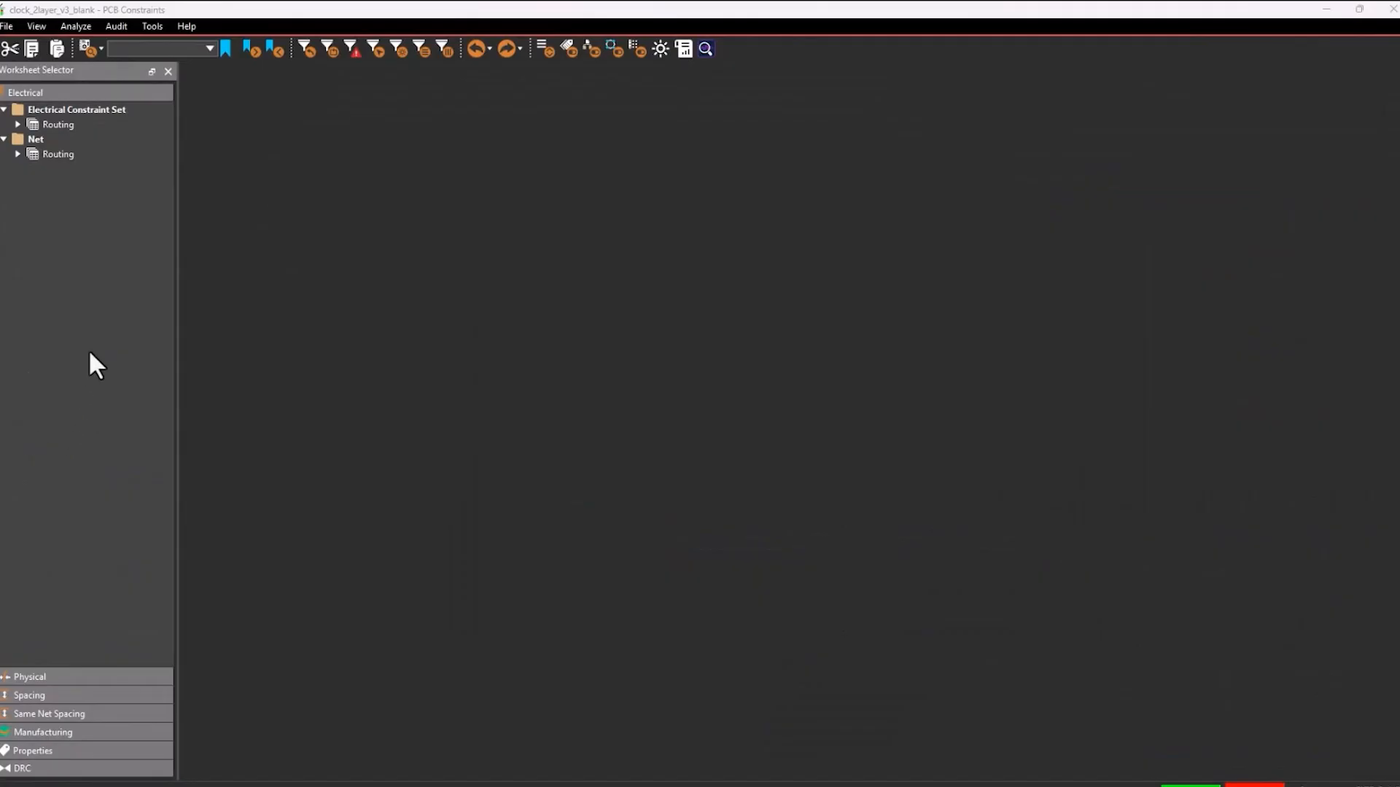
Step: Examine the Vias worksheet under the electrical net routing constraints, looking through the listed nets
left_click(17, 154)
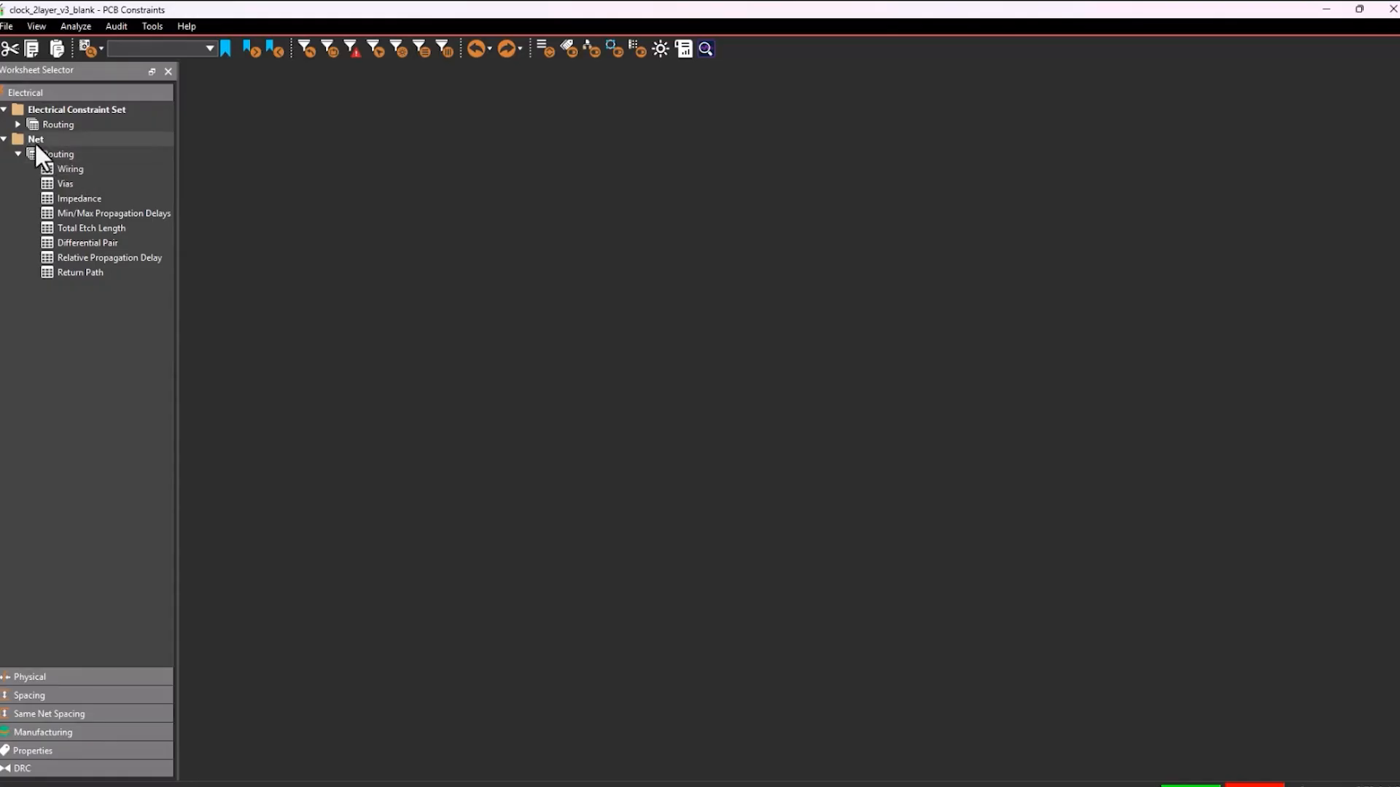
left_click(64, 184)
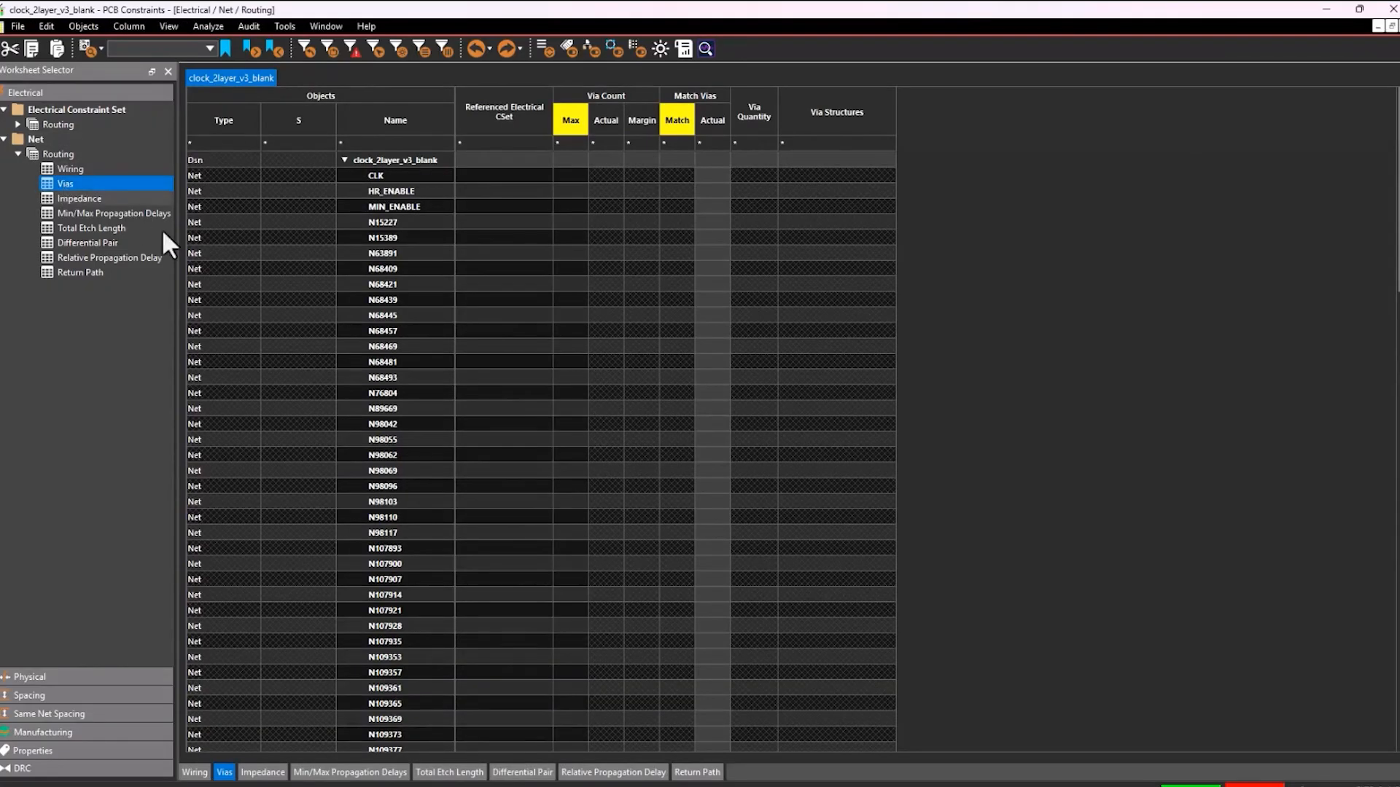
scroll(282, 372, "down", 15)
scroll(288, 376, "up", 10)
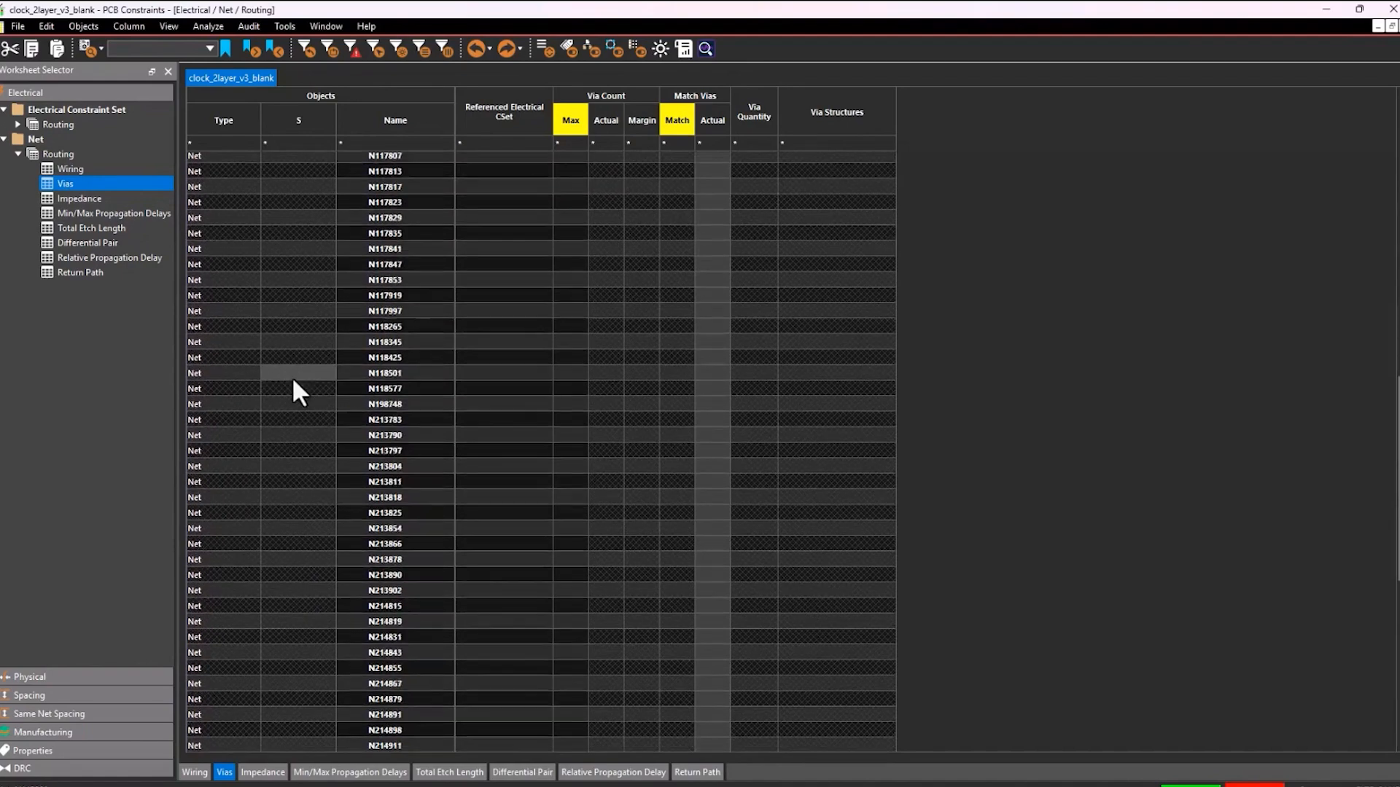
scroll(291, 376, "up", 2)
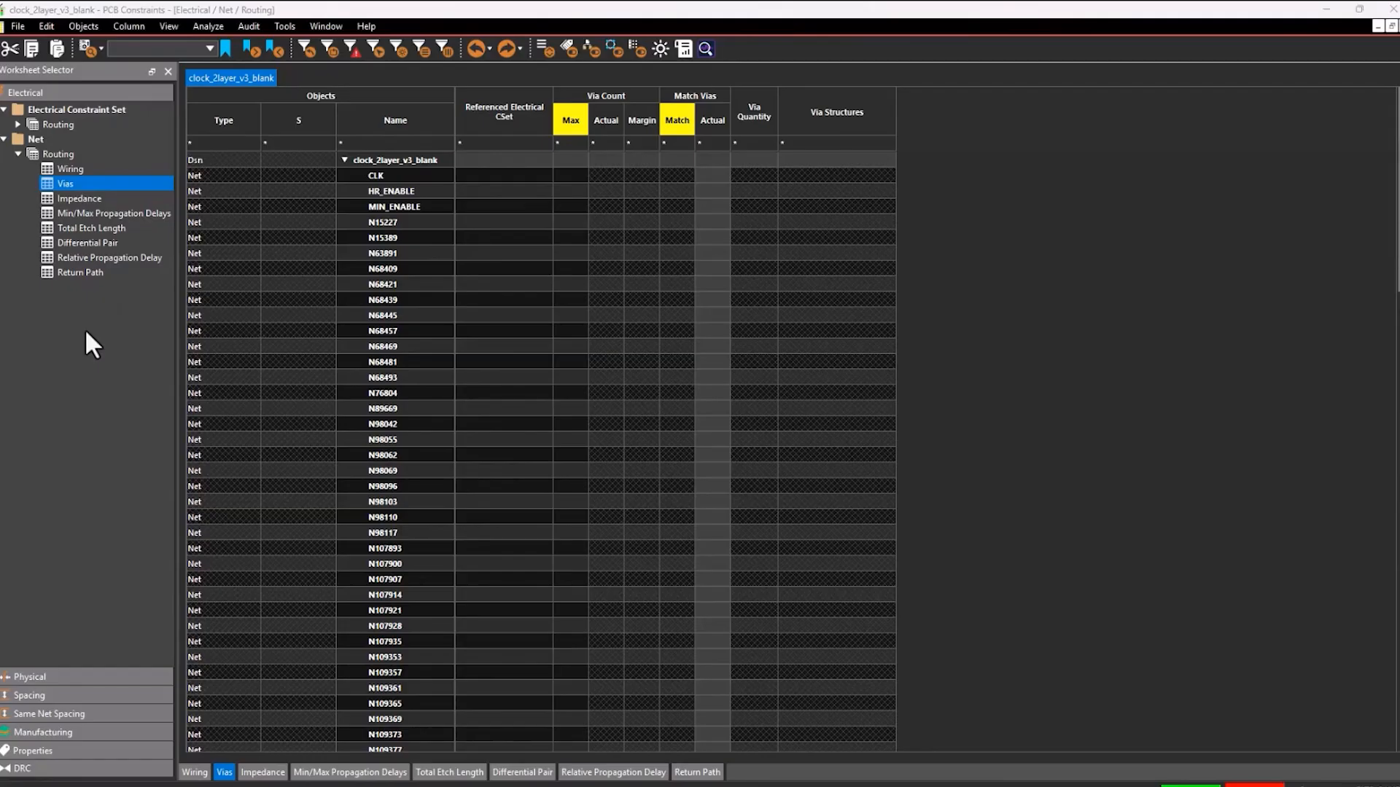
Step: Create a physical constraint set named 30mil_voltage for the design in the all-layers physical constraint set worksheet
left_click(33, 677)
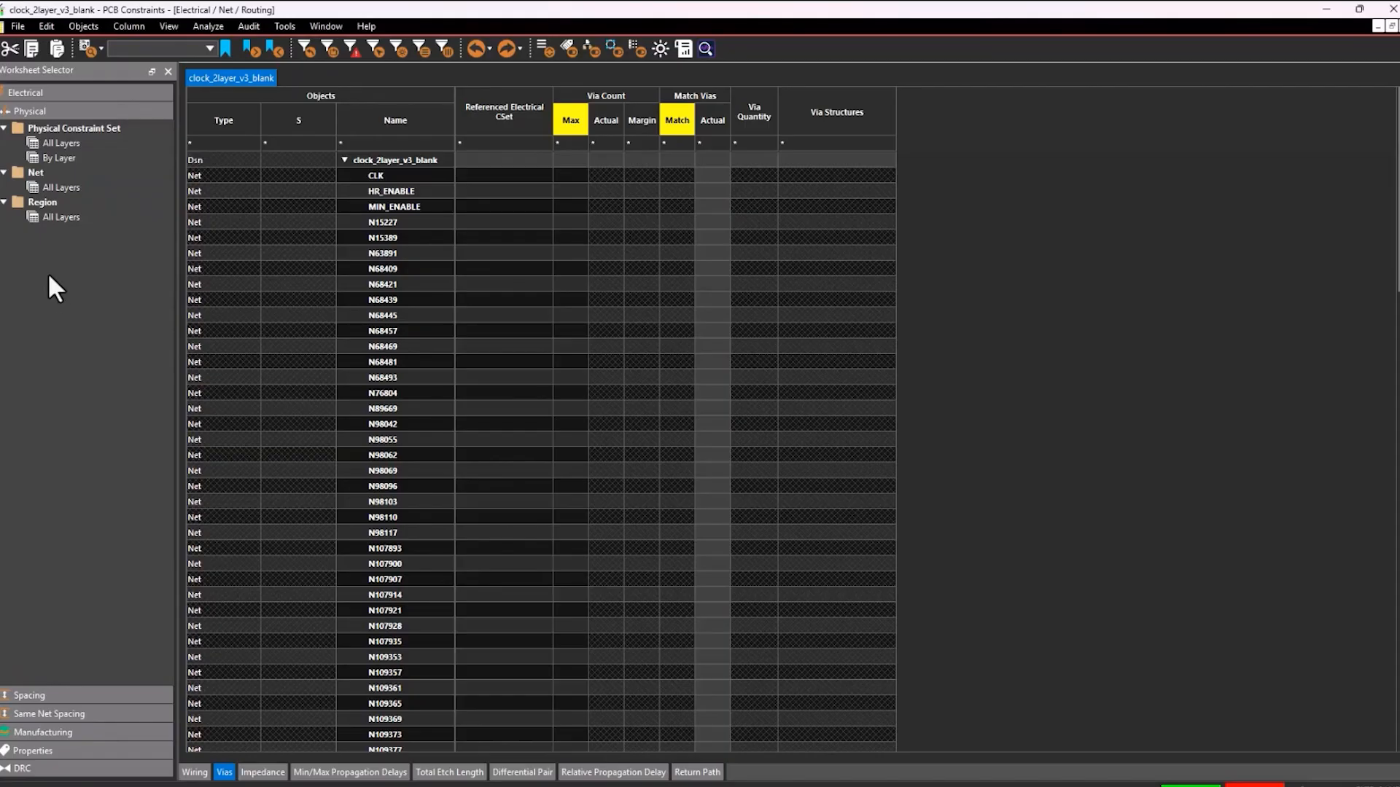
left_click(77, 142)
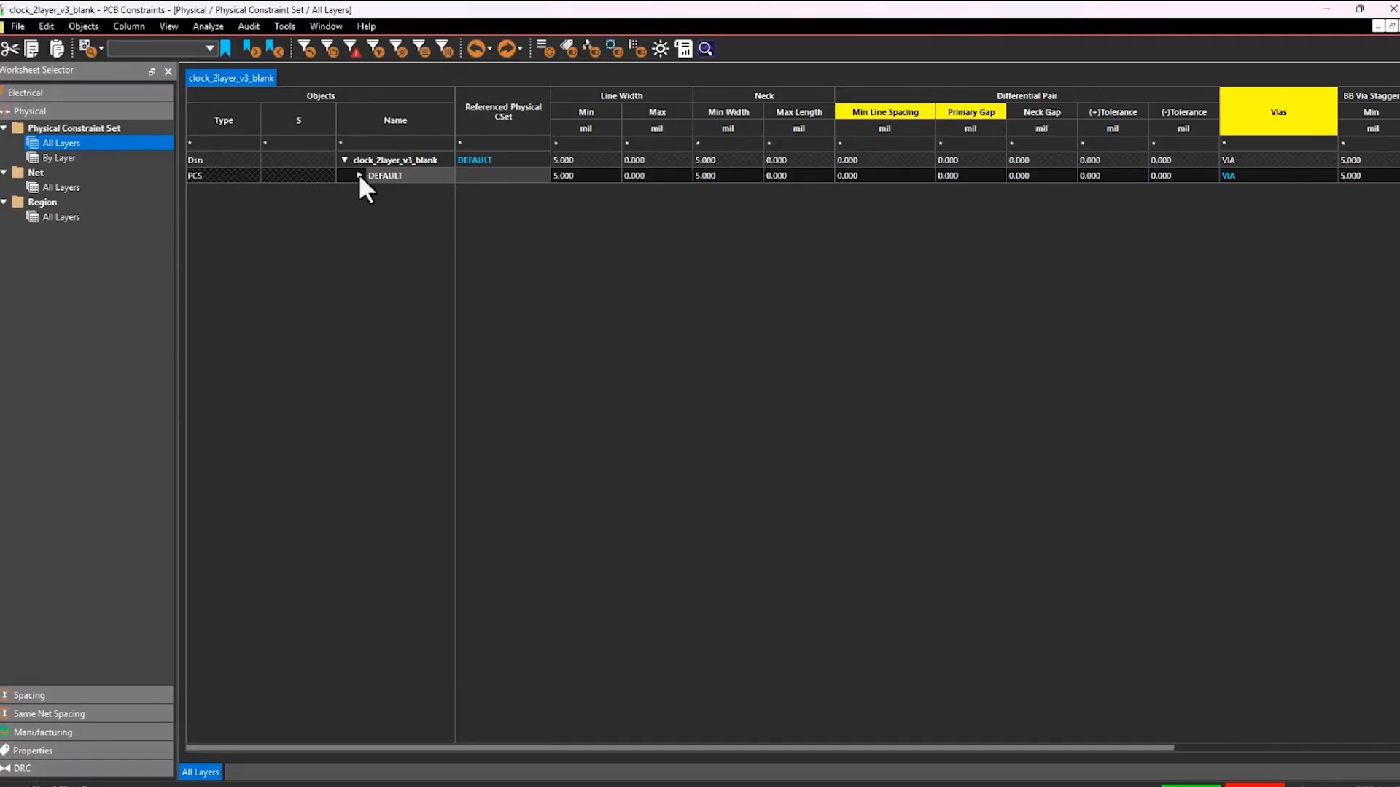
right_click(412, 163)
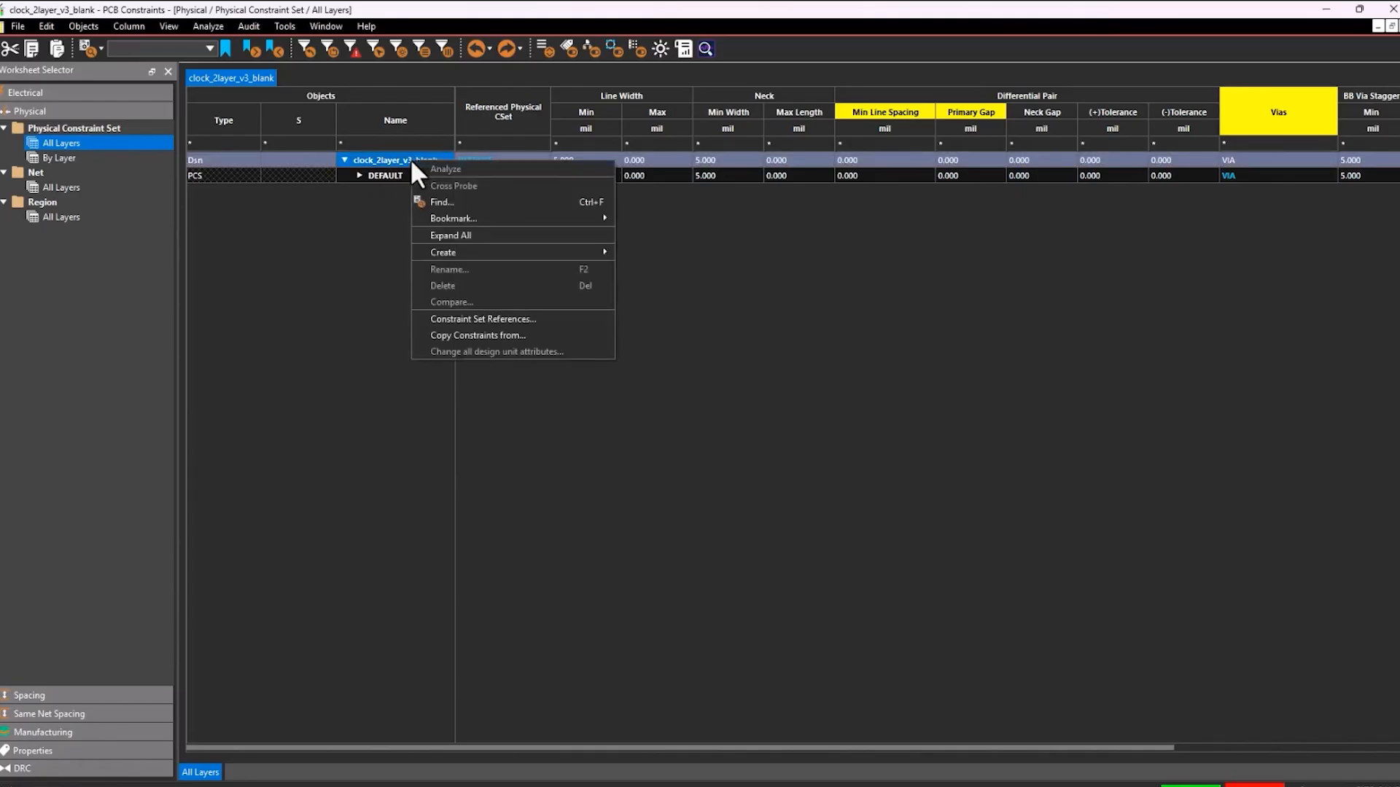
left_click(669, 255)
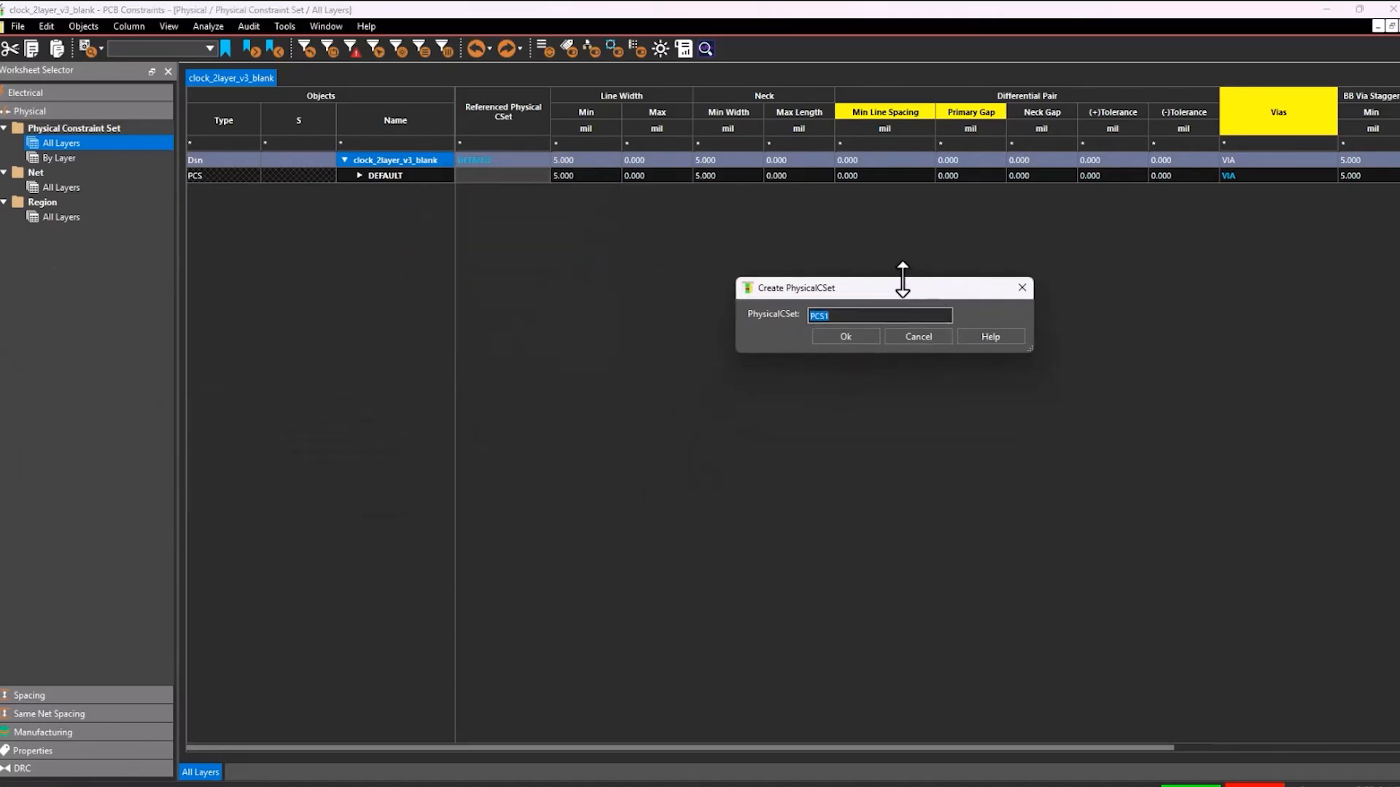
type("s0mil_voltage")
left_click_drag(876, 289, 639, 278)
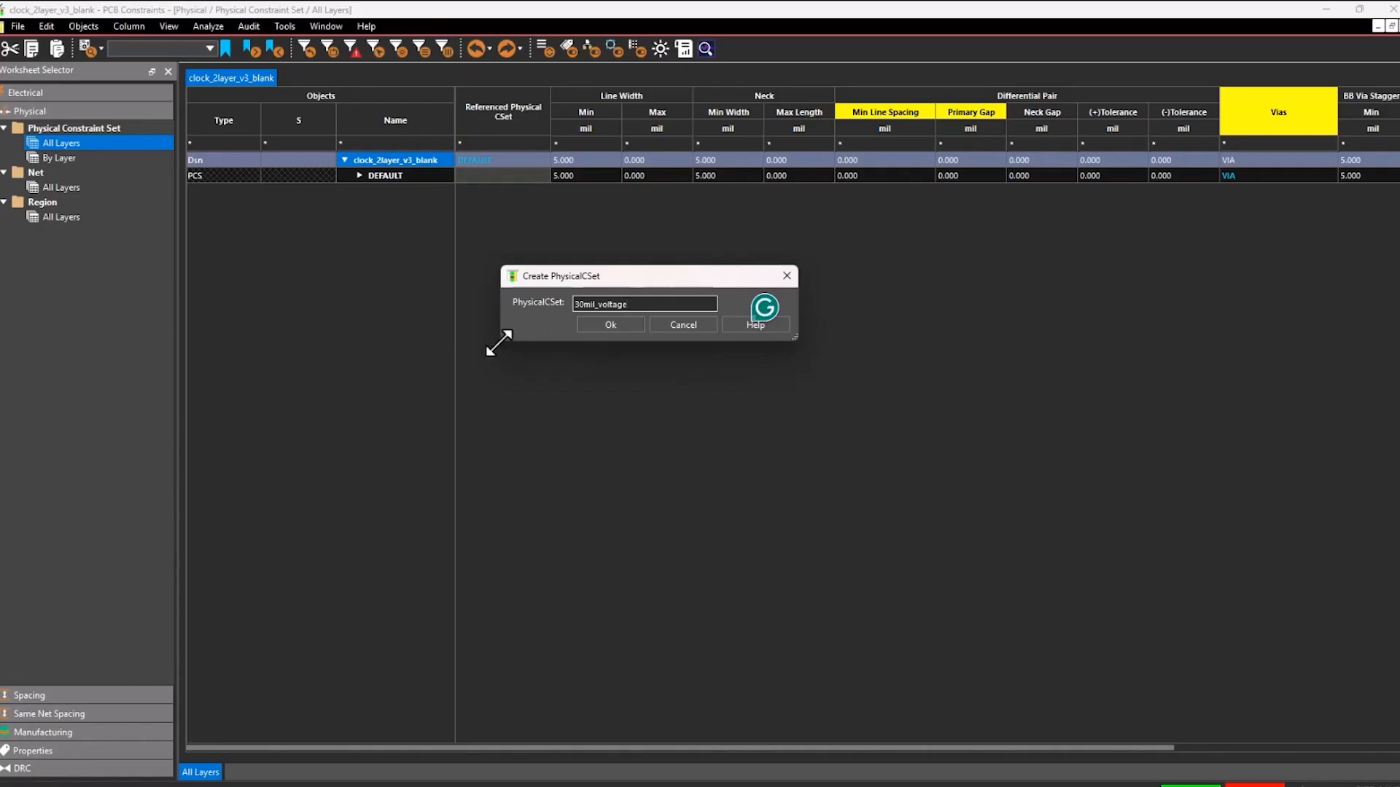
left_click_drag(500, 341, 473, 384)
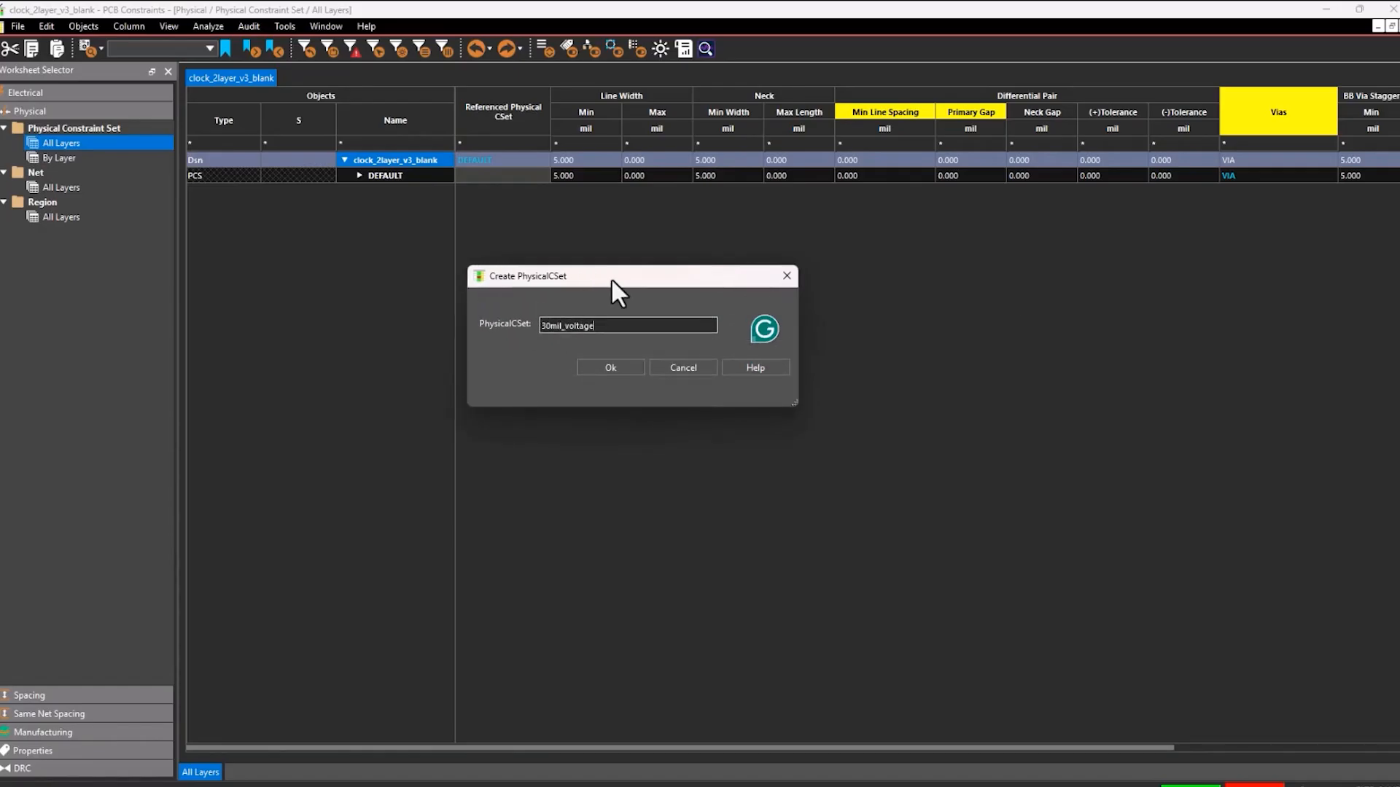
left_click_drag(611, 278, 706, 271)
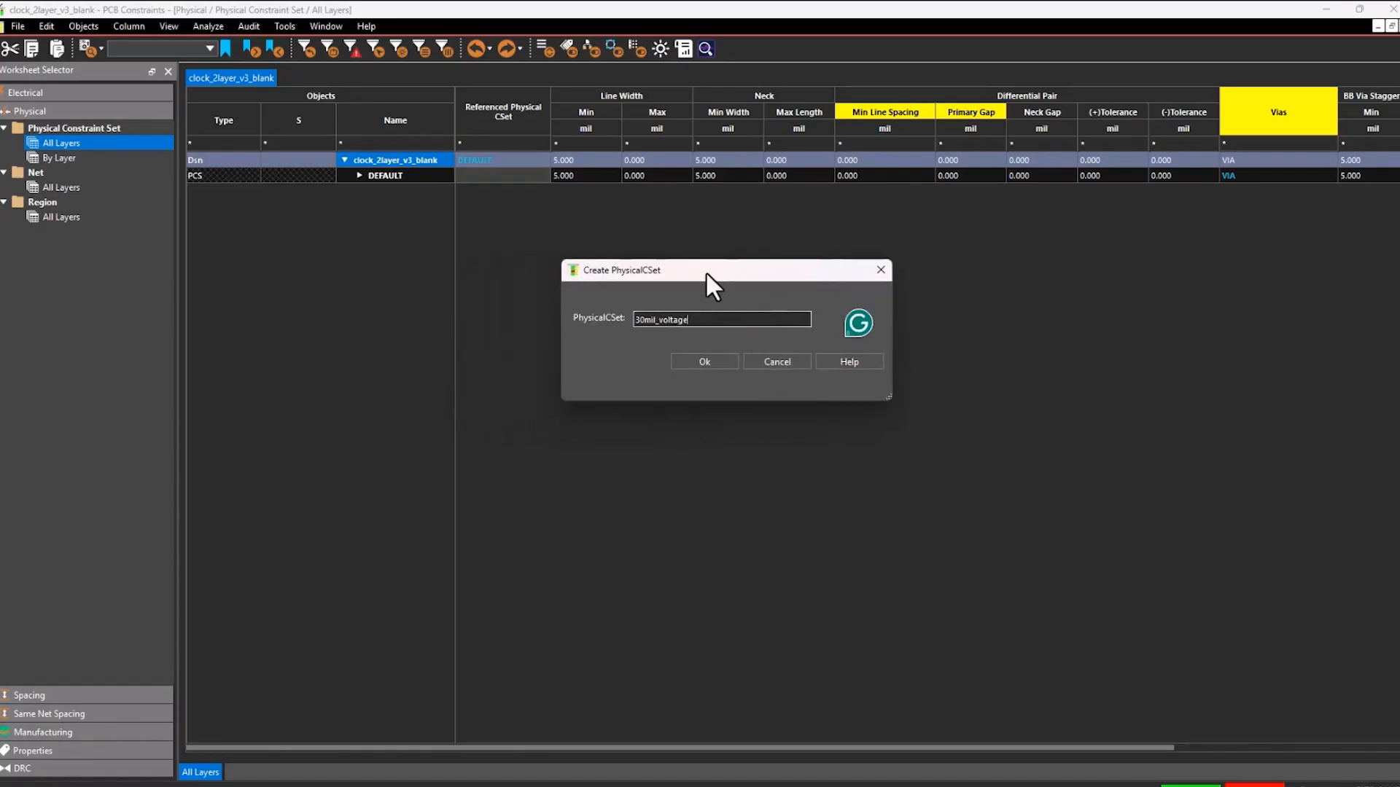
left_click(703, 363)
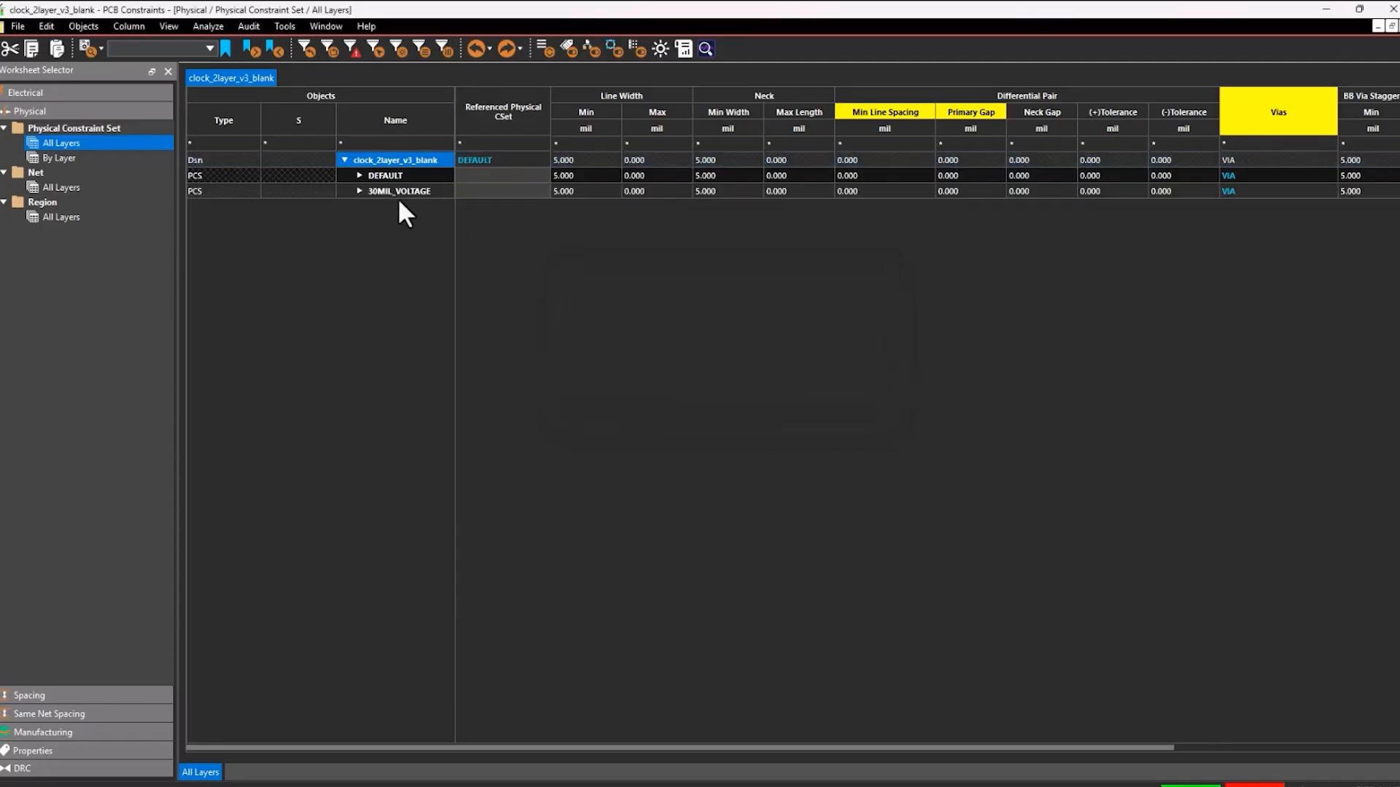
Step: Set the minimum line width of the 30MIL_VOLTAGE constraint set to 30 mil
left_click(583, 191)
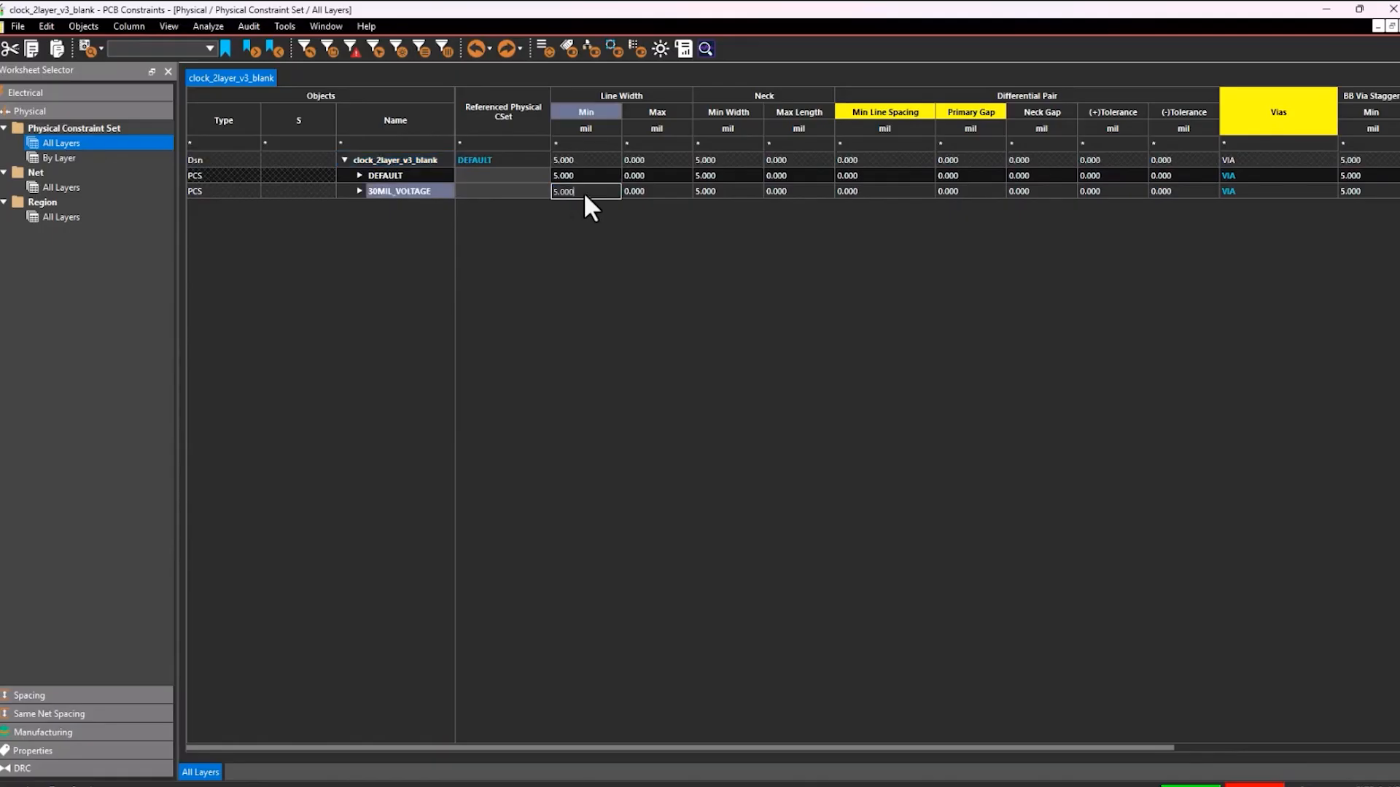
left_click(583, 191)
type("30")
key("Tab")
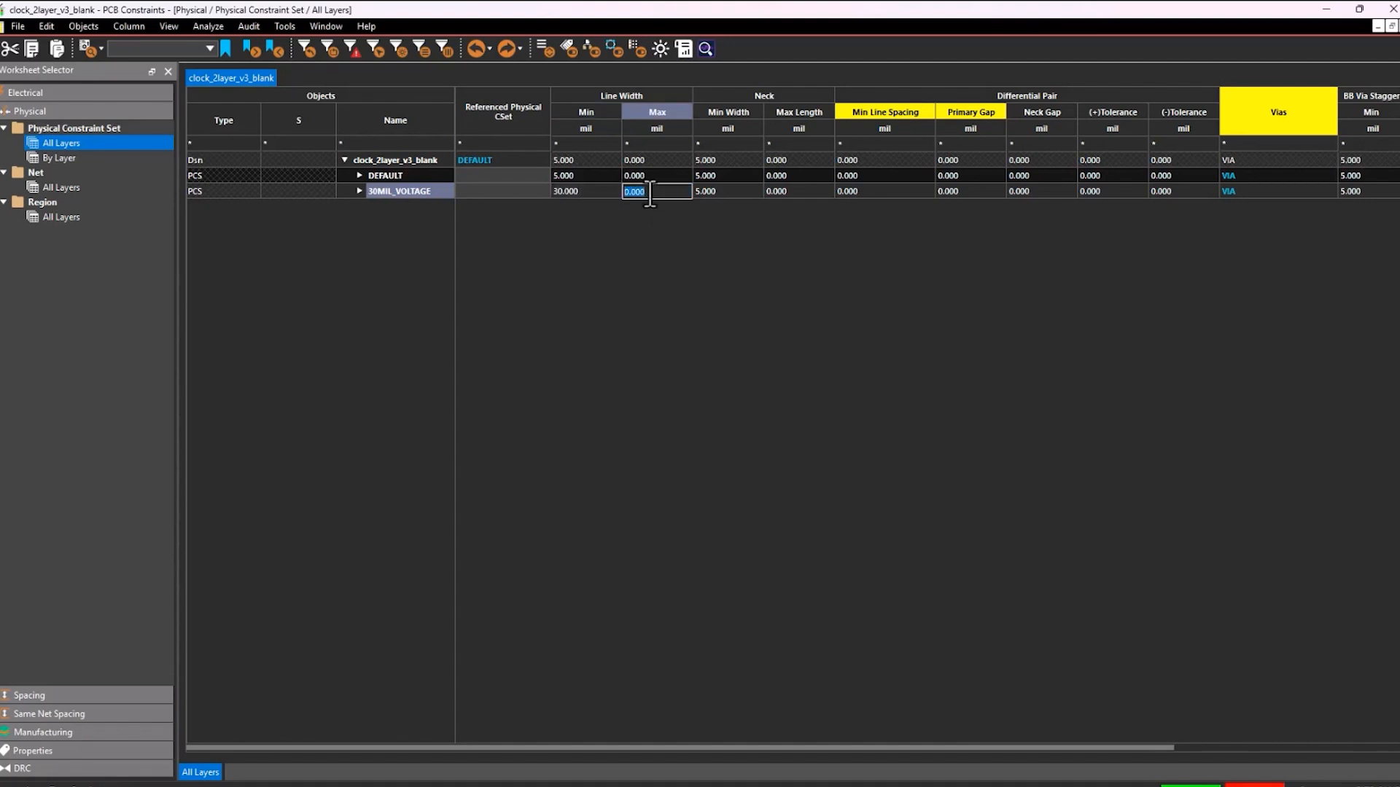
key("Return")
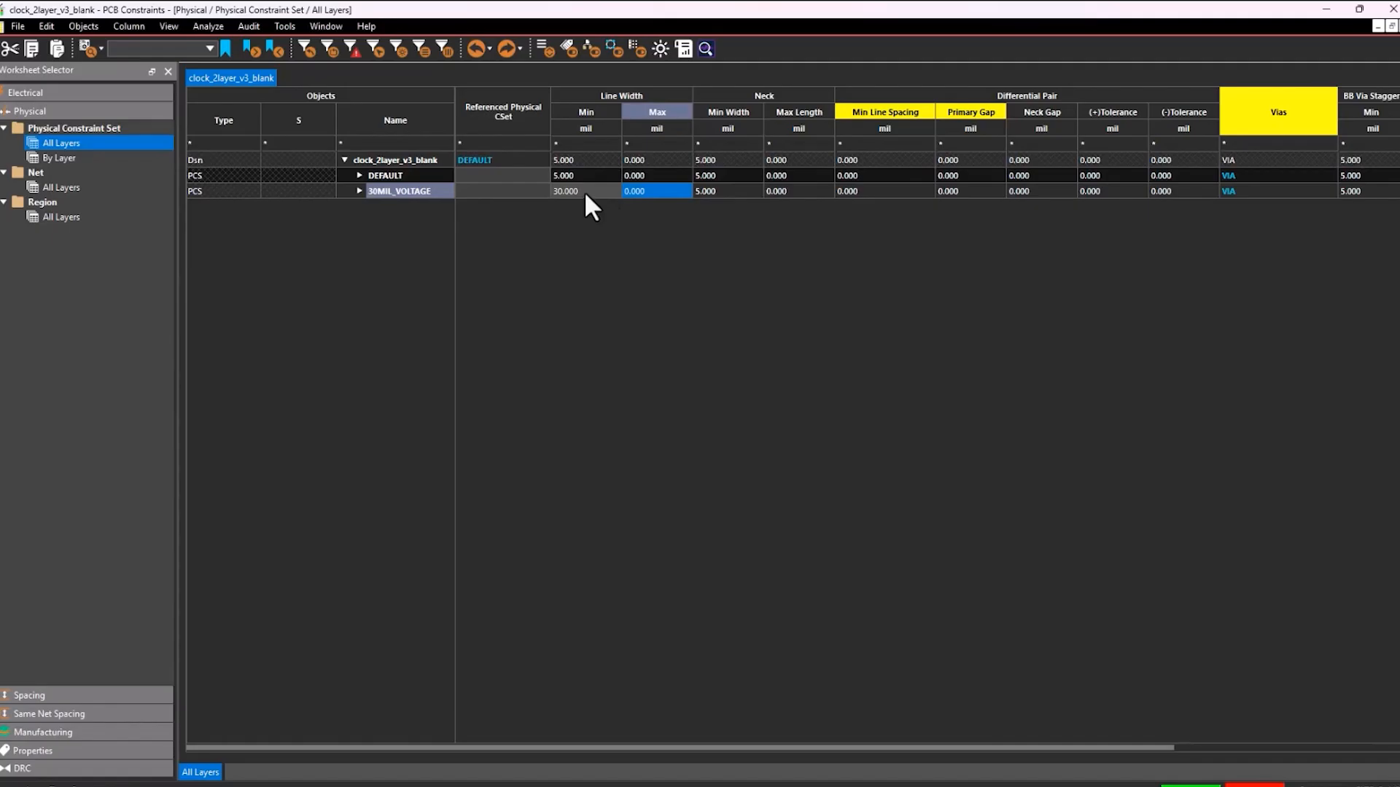
Step: Assign the 30MIL_VOLTAGE physical constraint set to the VIN net in the all-layers net worksheet
left_click(64, 185)
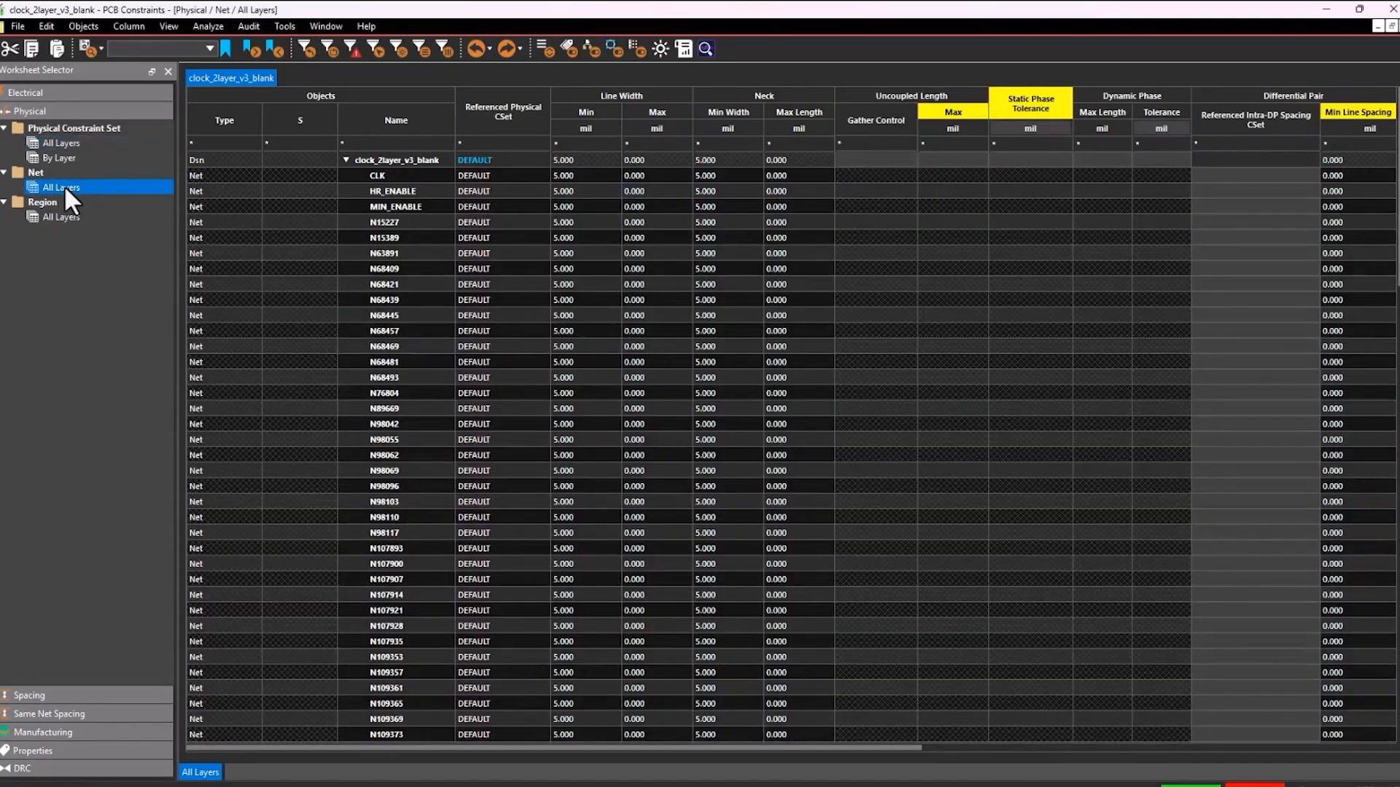
scroll(496, 366, "down", 15)
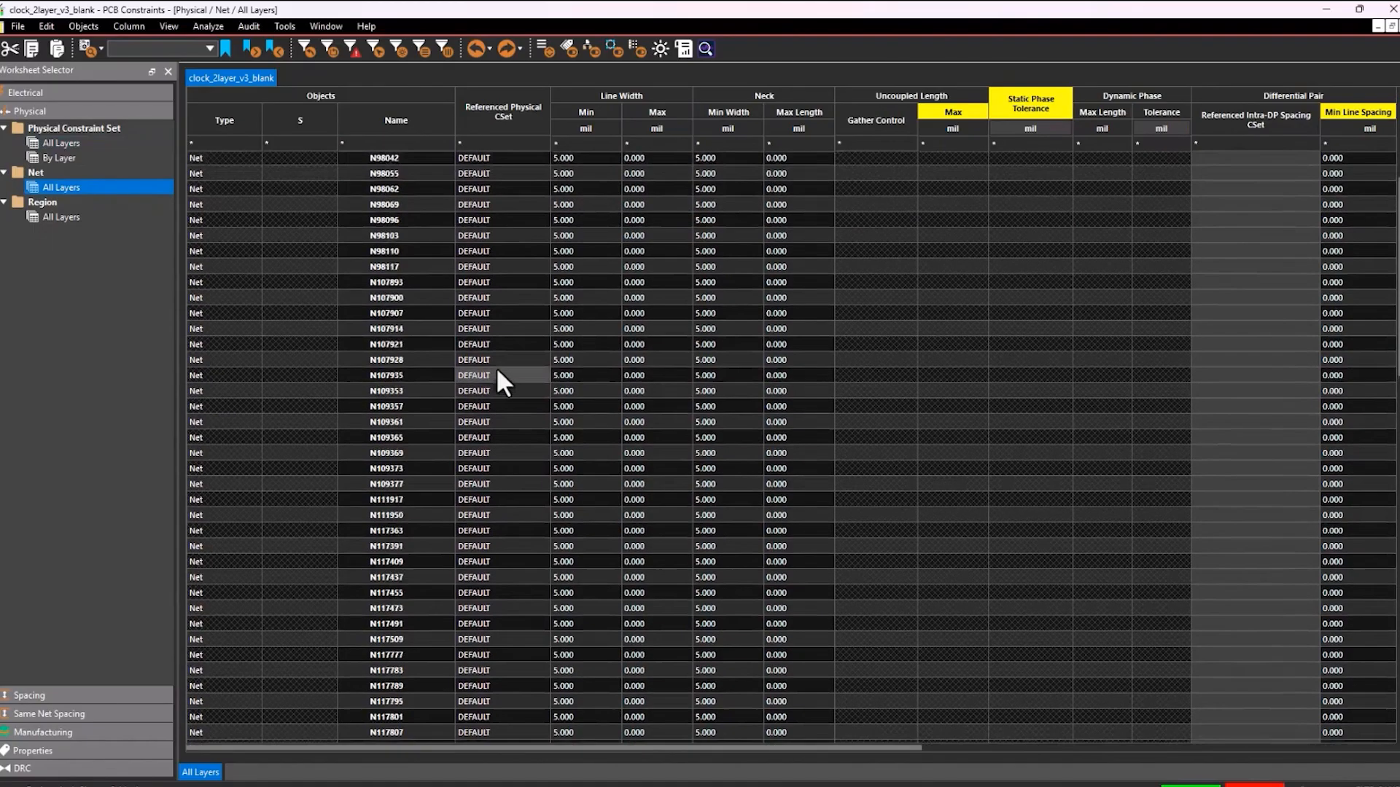
scroll(509, 373, "down", 13)
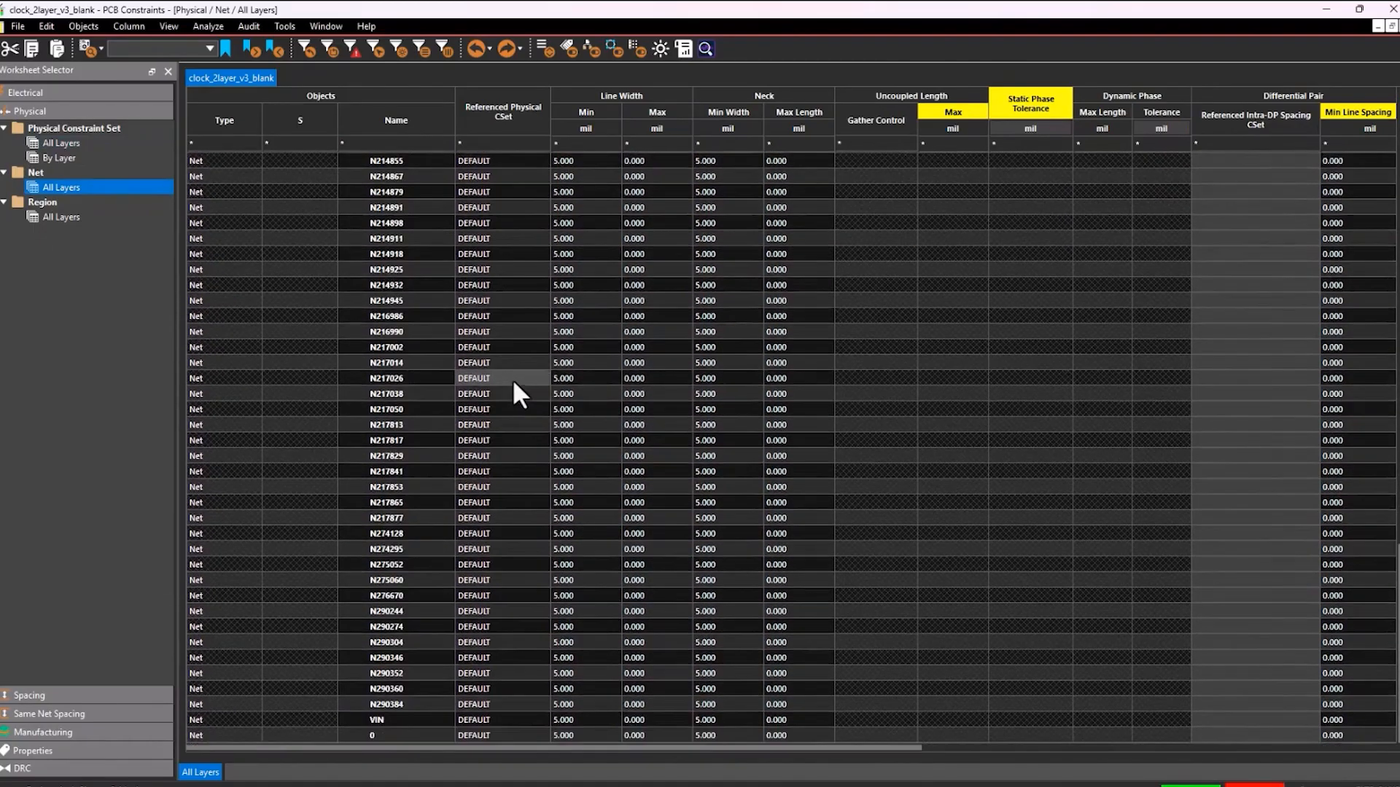
left_click(496, 719)
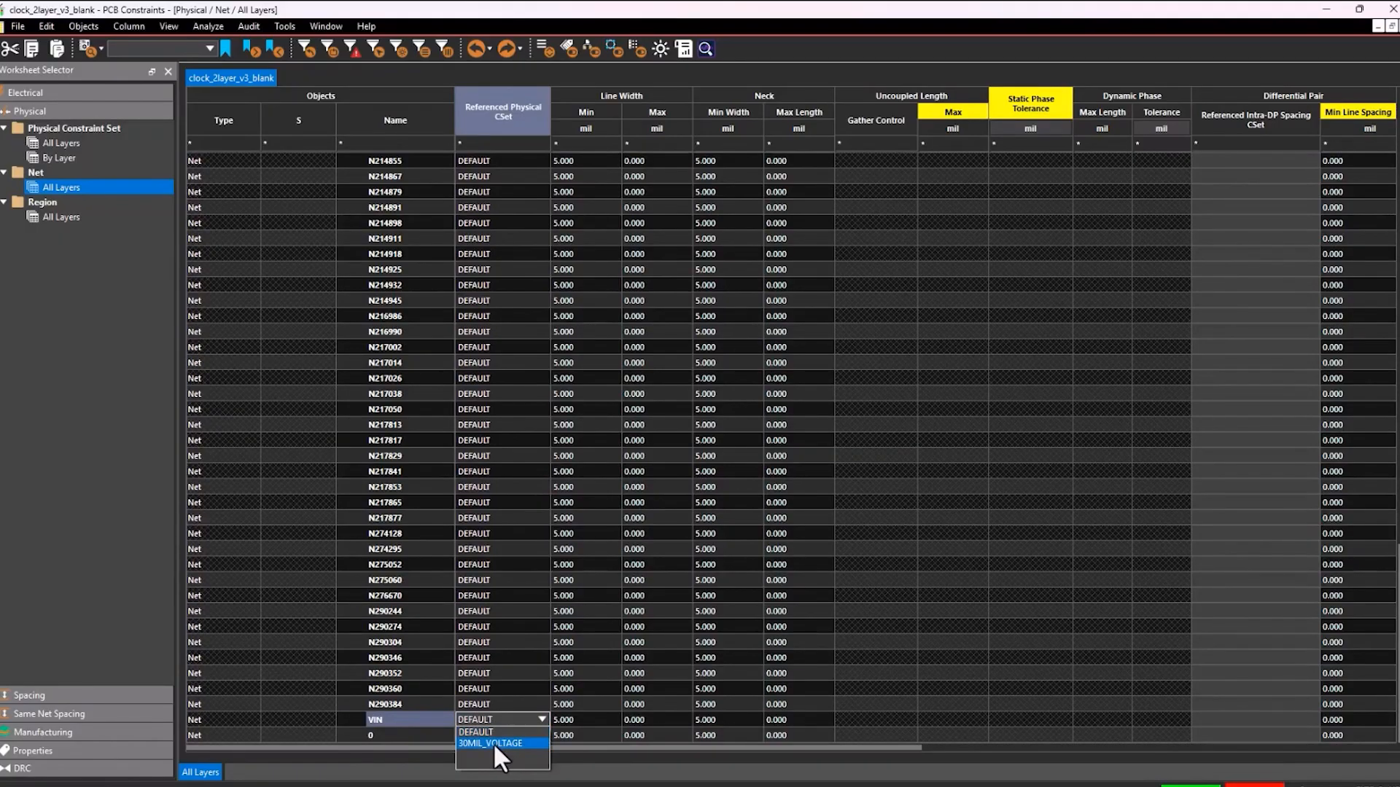
left_click(493, 742)
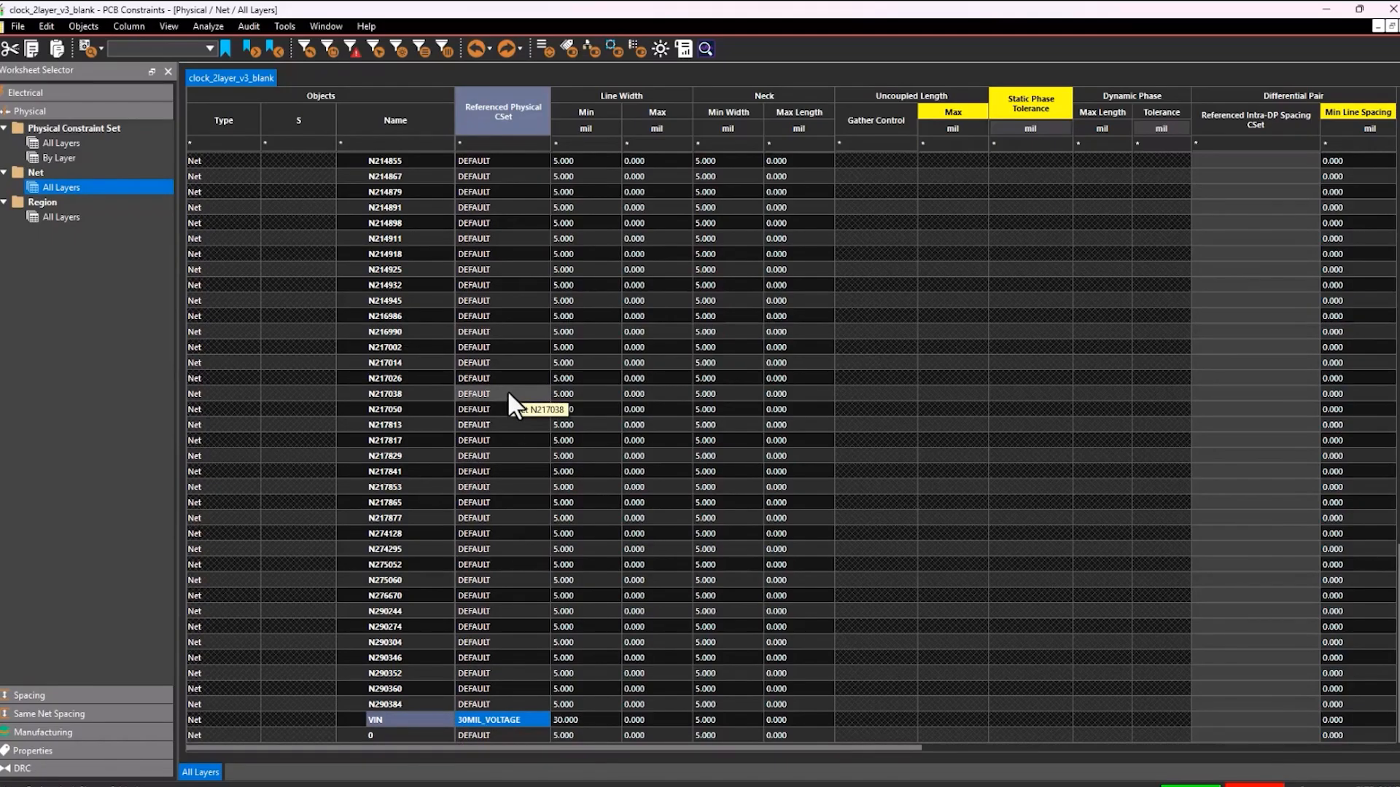
Step: Show the available spacing constraint worksheets and close the Constraint Manager
left_click(81, 694)
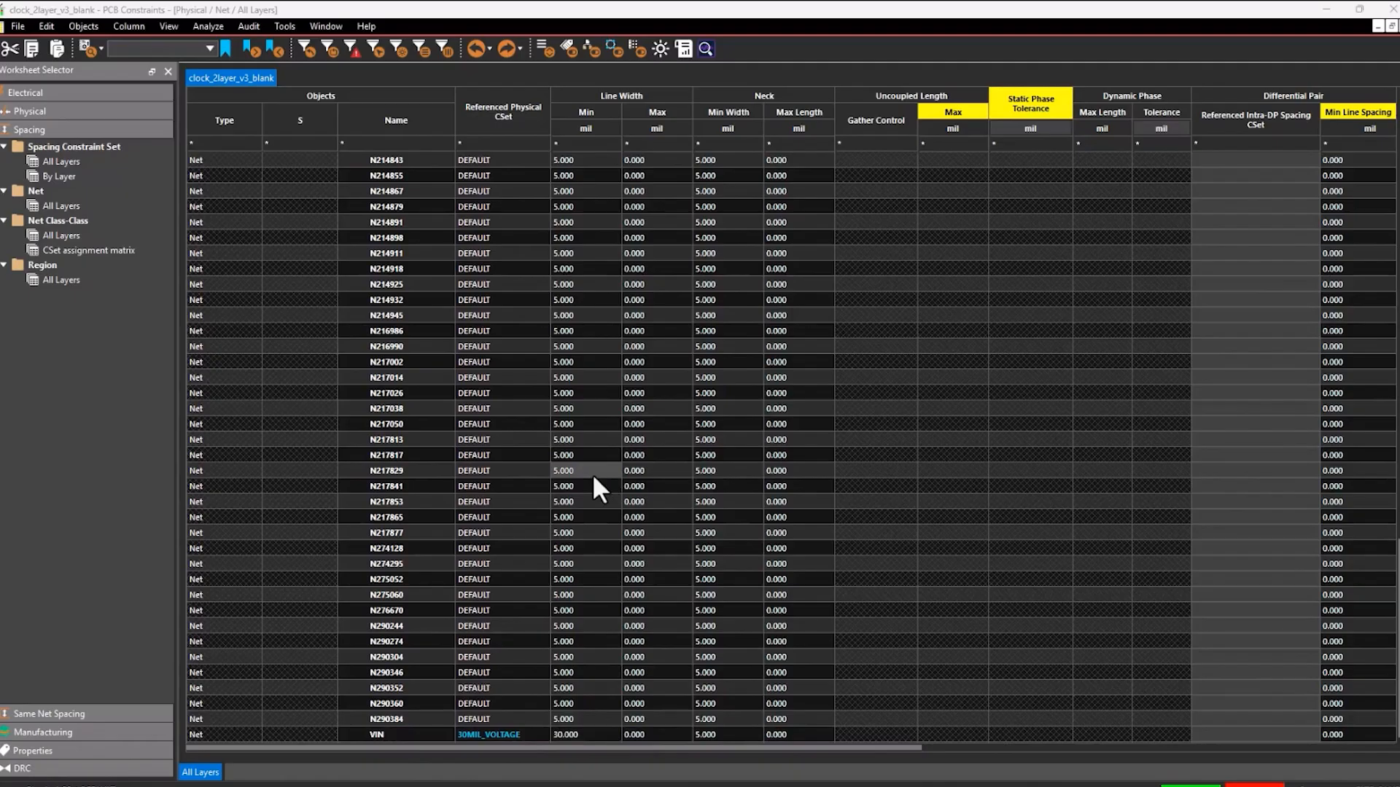
left_click(1392, 10)
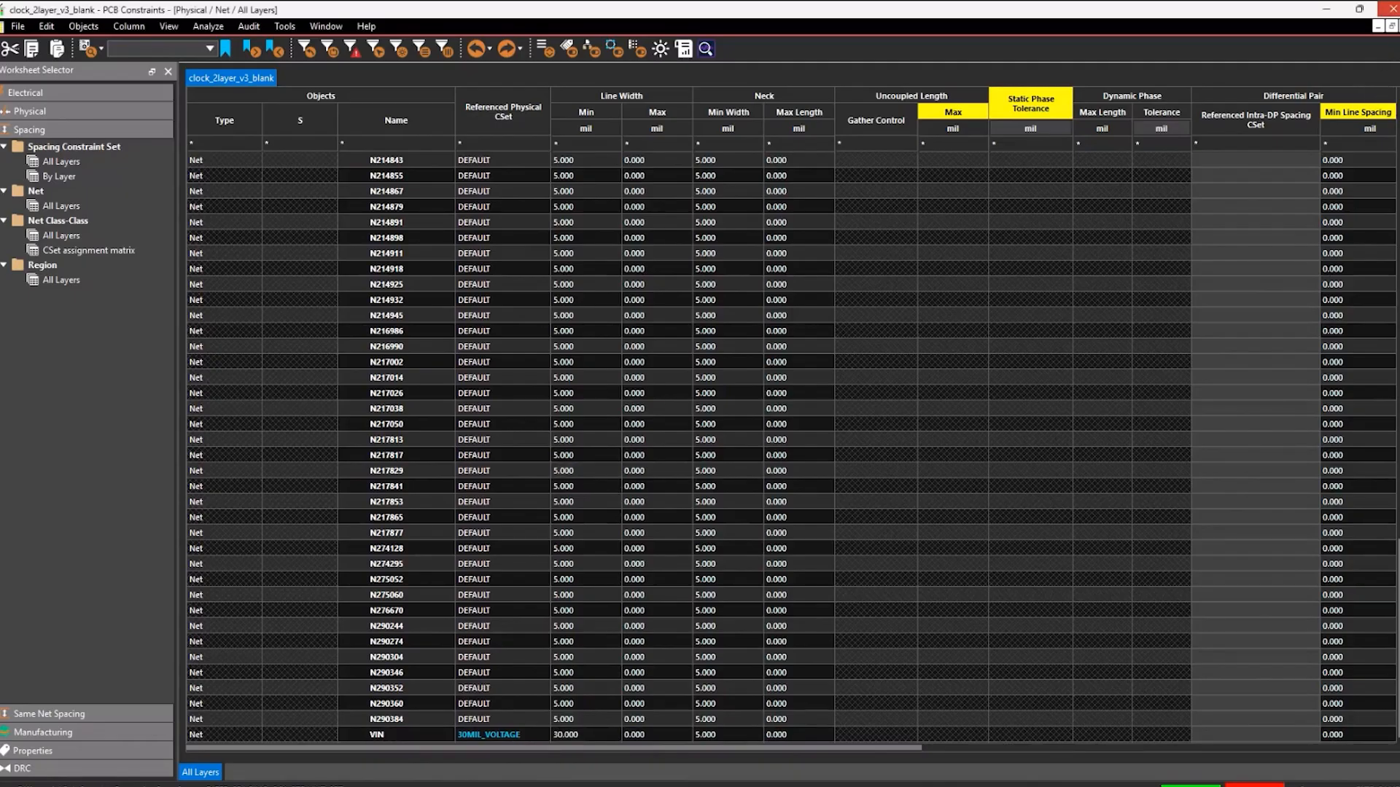
Step: Move the circular design outline to about X 7974, Y -1510 and set the design origin at the circle's centre
scroll(419, 222, "up", 3)
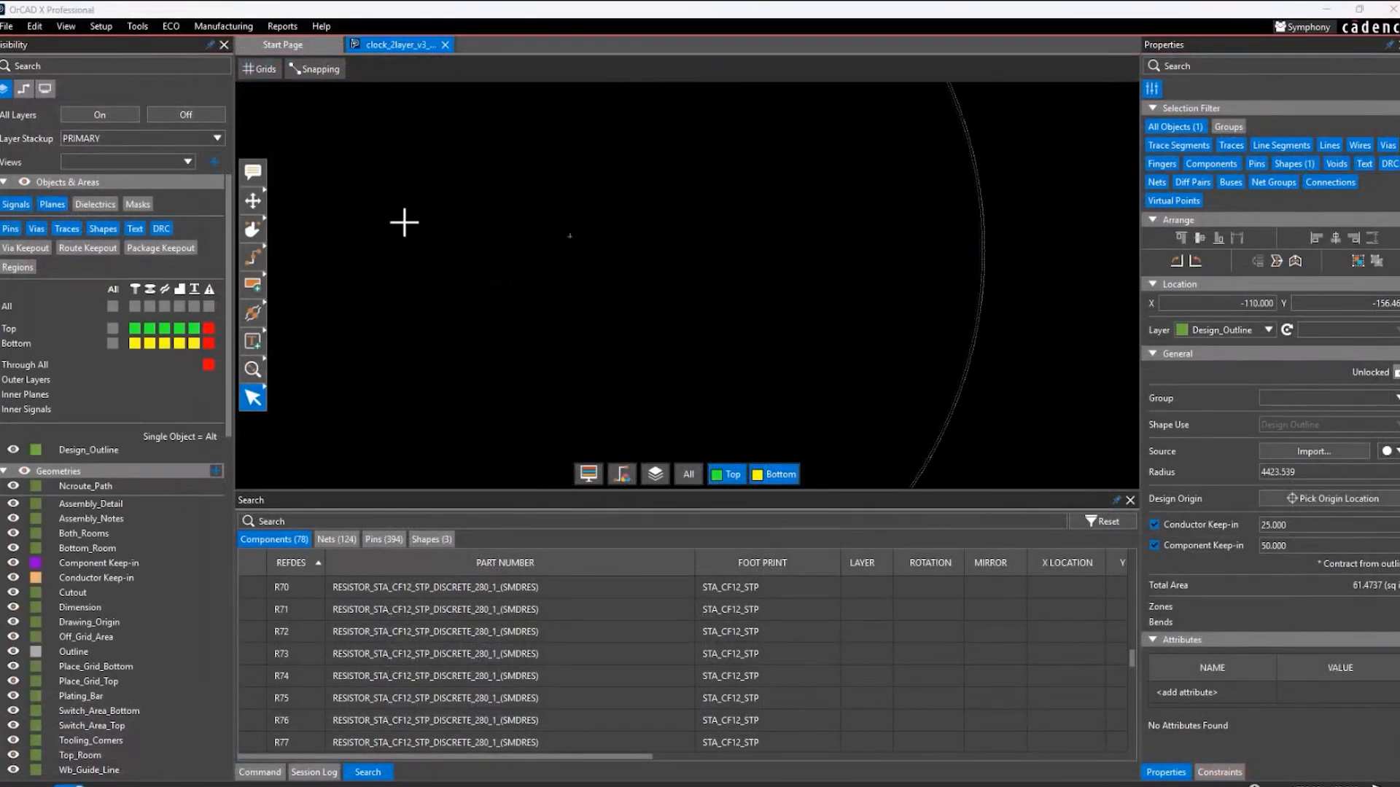
scroll(403, 222, "down", 1)
middle_click_drag(467, 305, 627, 278)
scroll(366, 244, "down", 1)
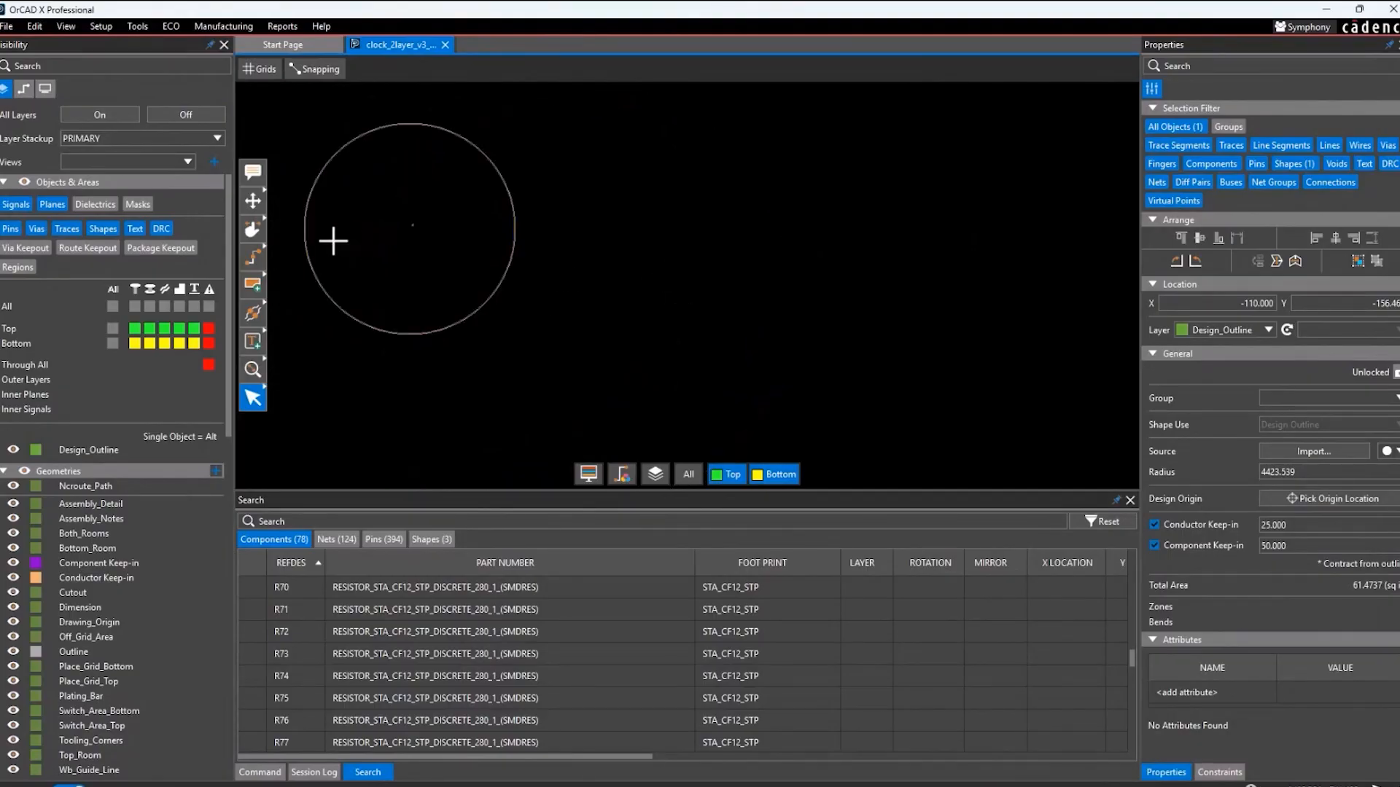
left_click(252, 201)
scroll(277, 191, "up", 1)
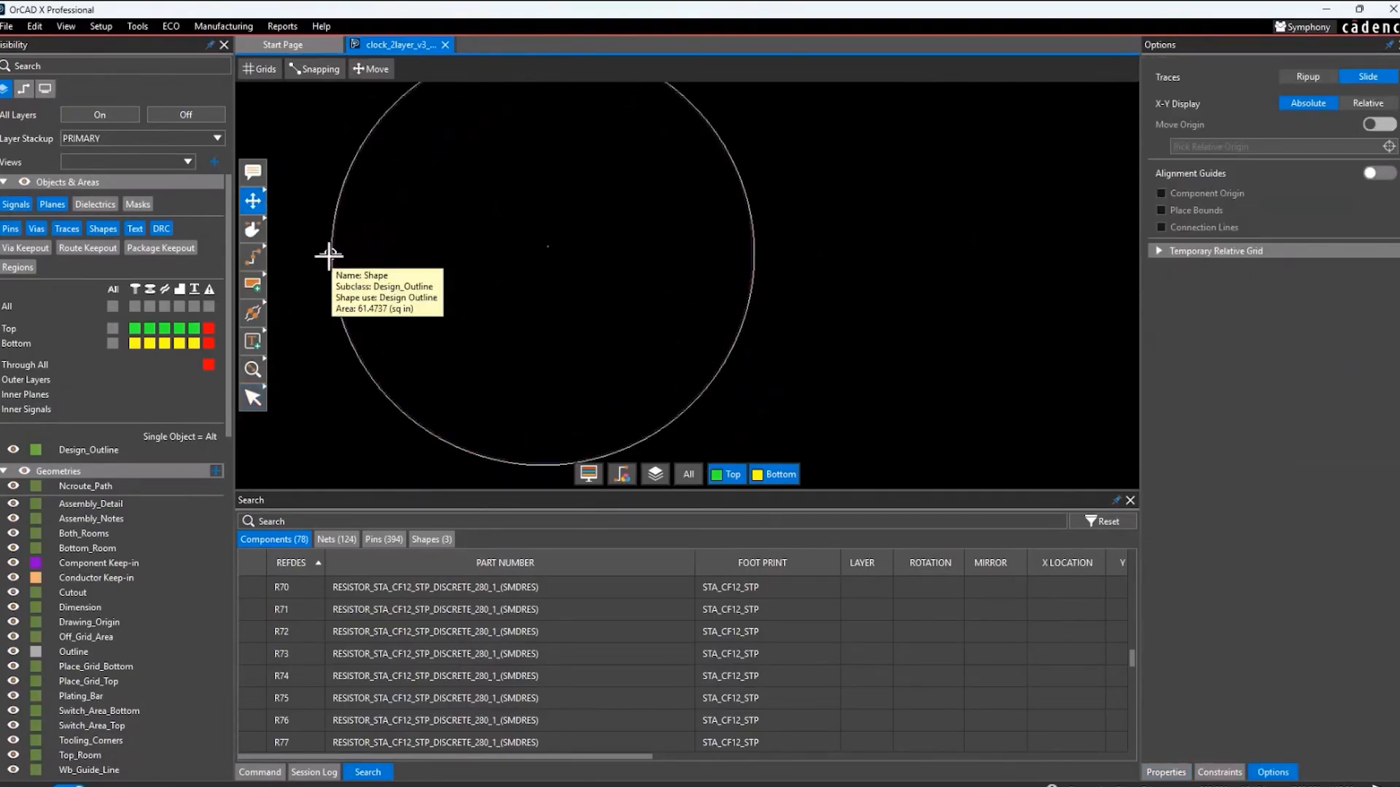
left_click(331, 256)
scroll(558, 307, "down", 1)
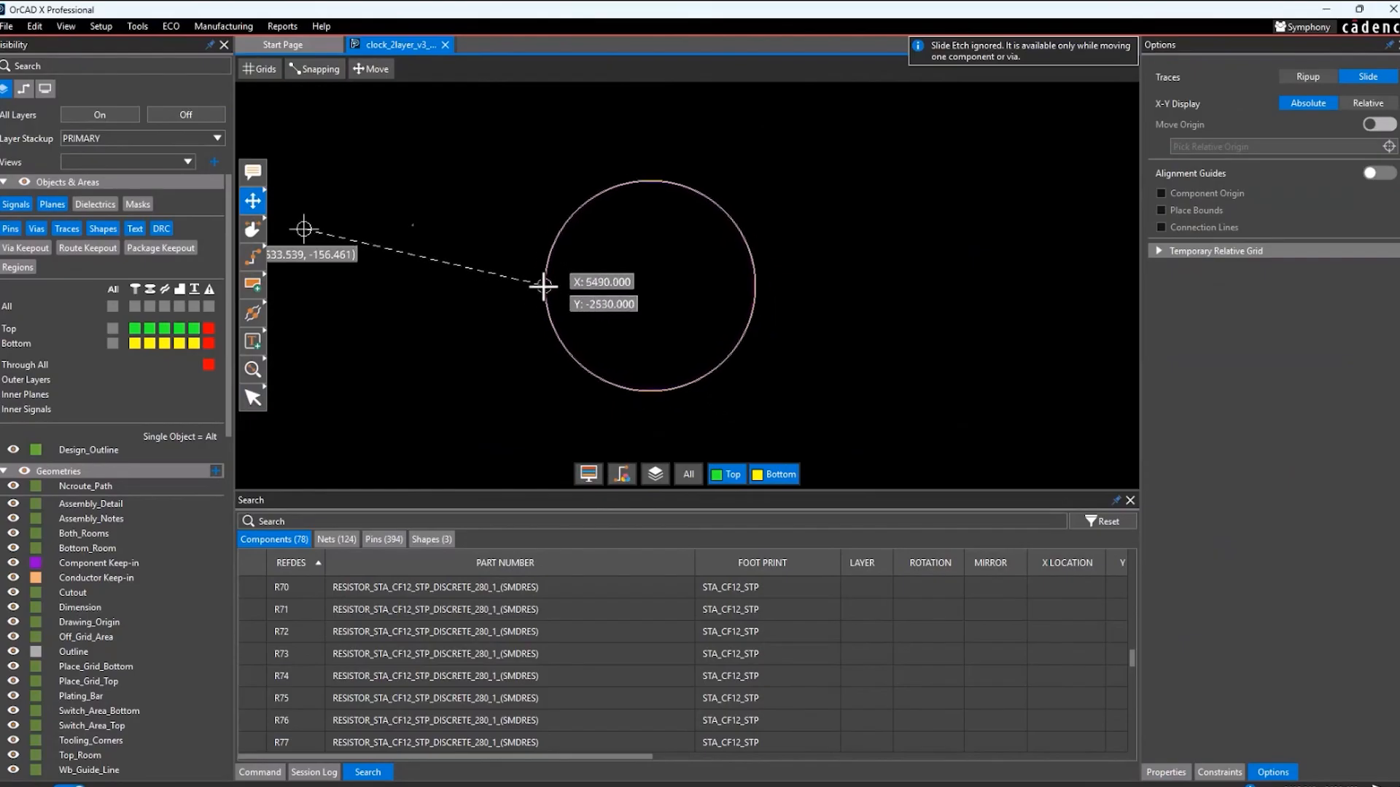
left_click(499, 261)
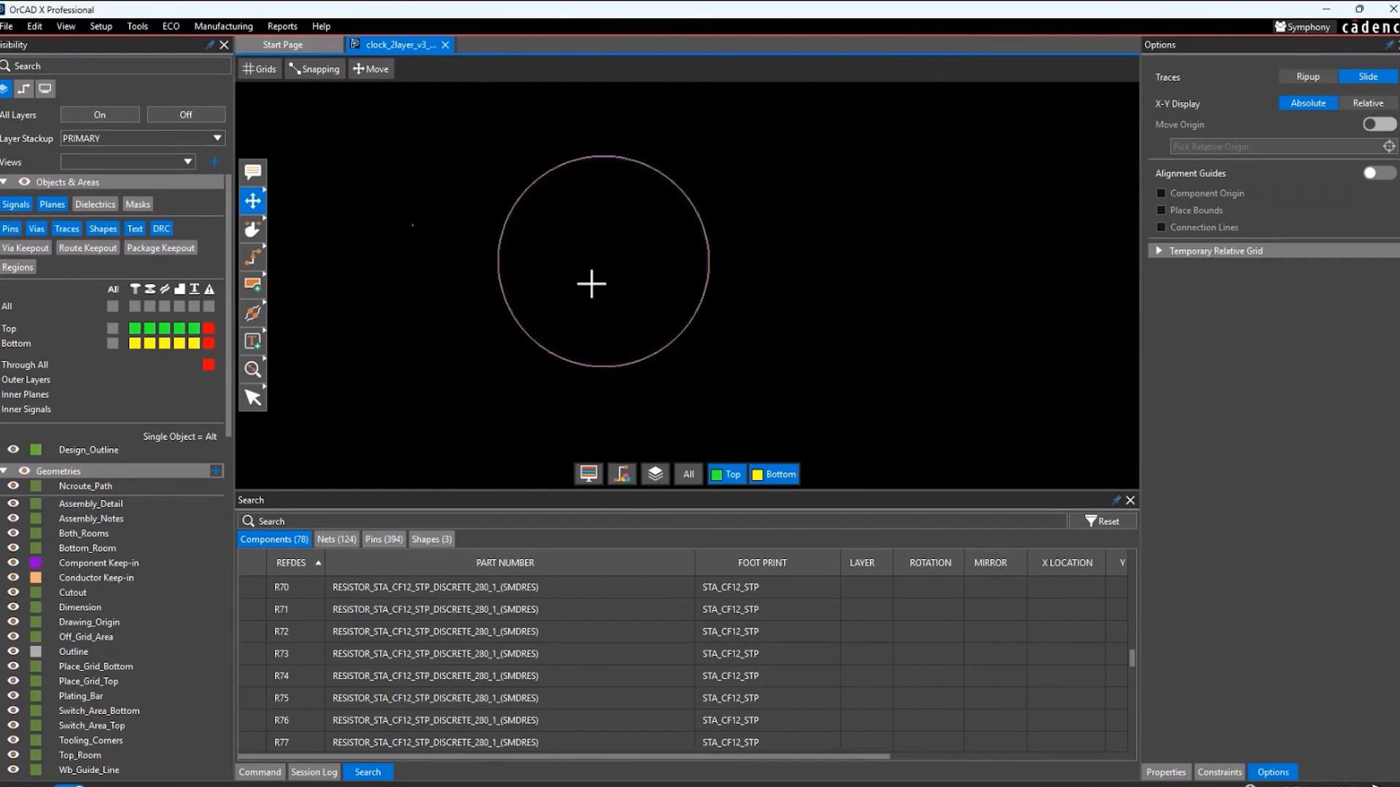
left_click(1166, 772)
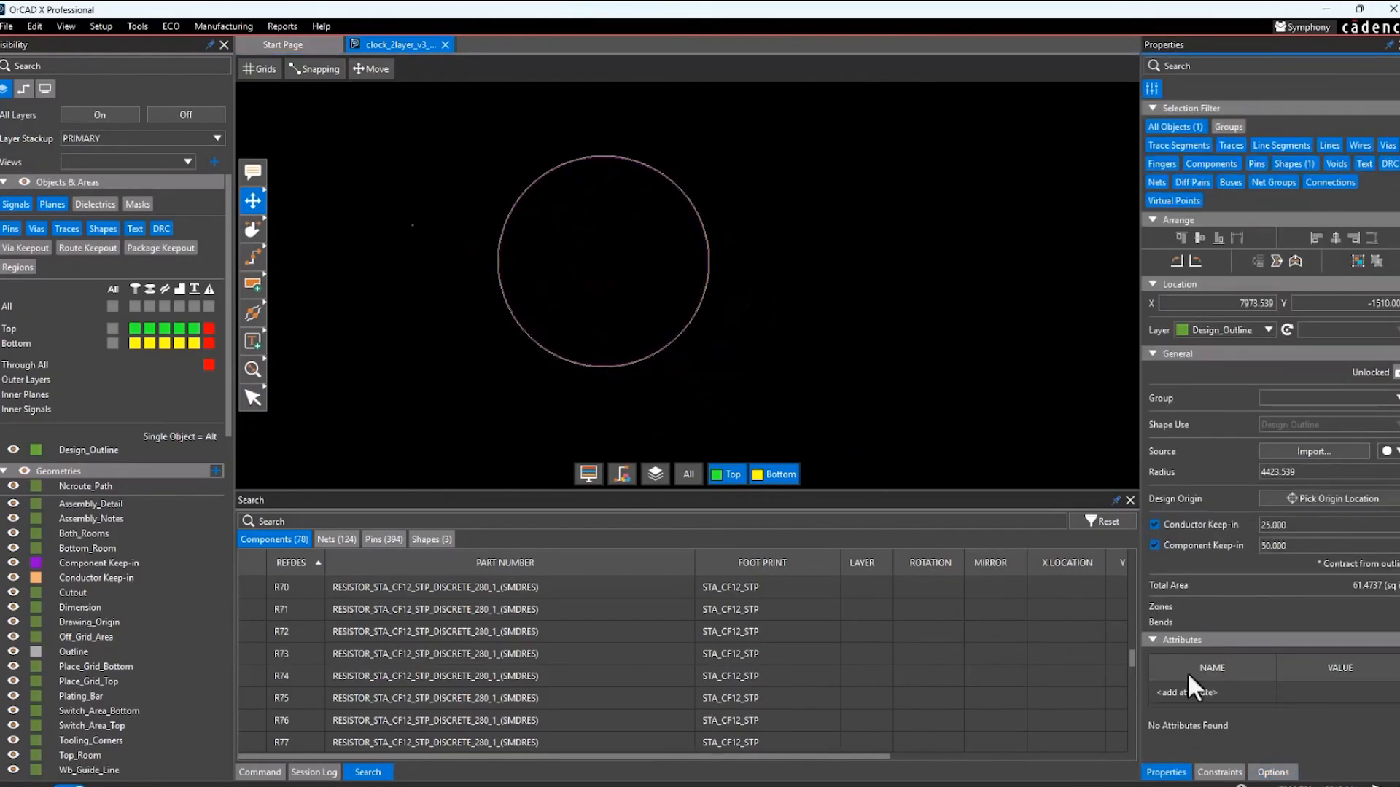
left_click(1283, 498)
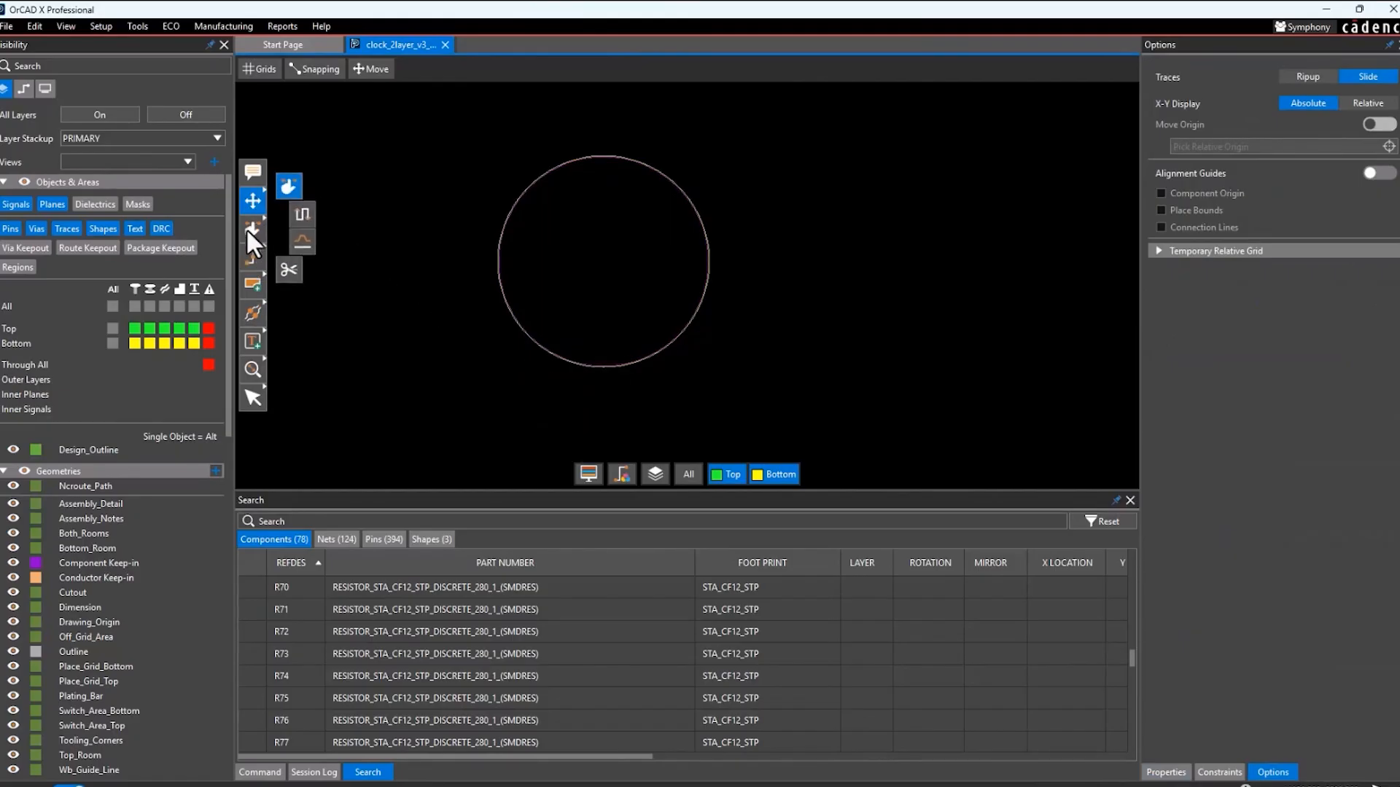
Step: Start component placement, compare the Series and Cluster placement modes, and choose Series
mouse_move(247, 200)
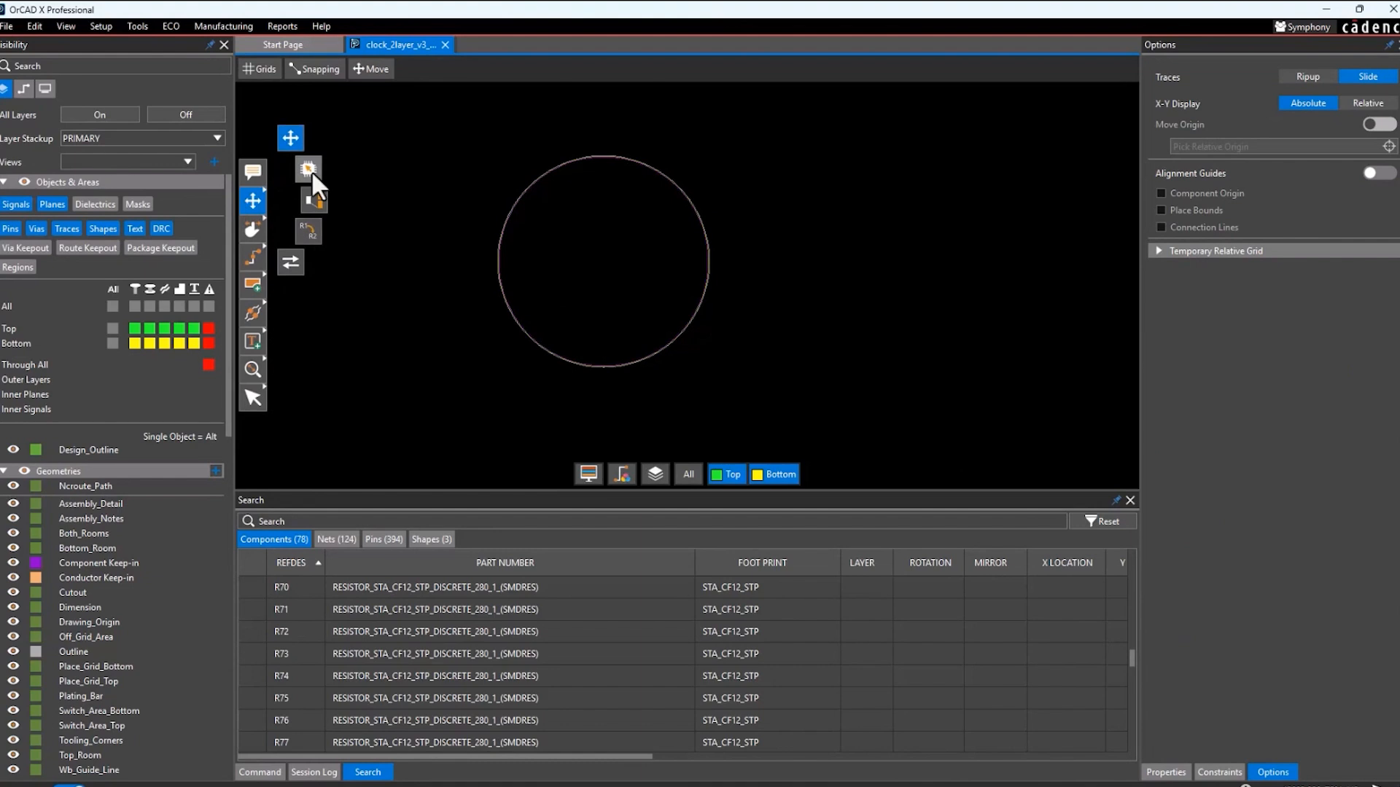
left_click(311, 170)
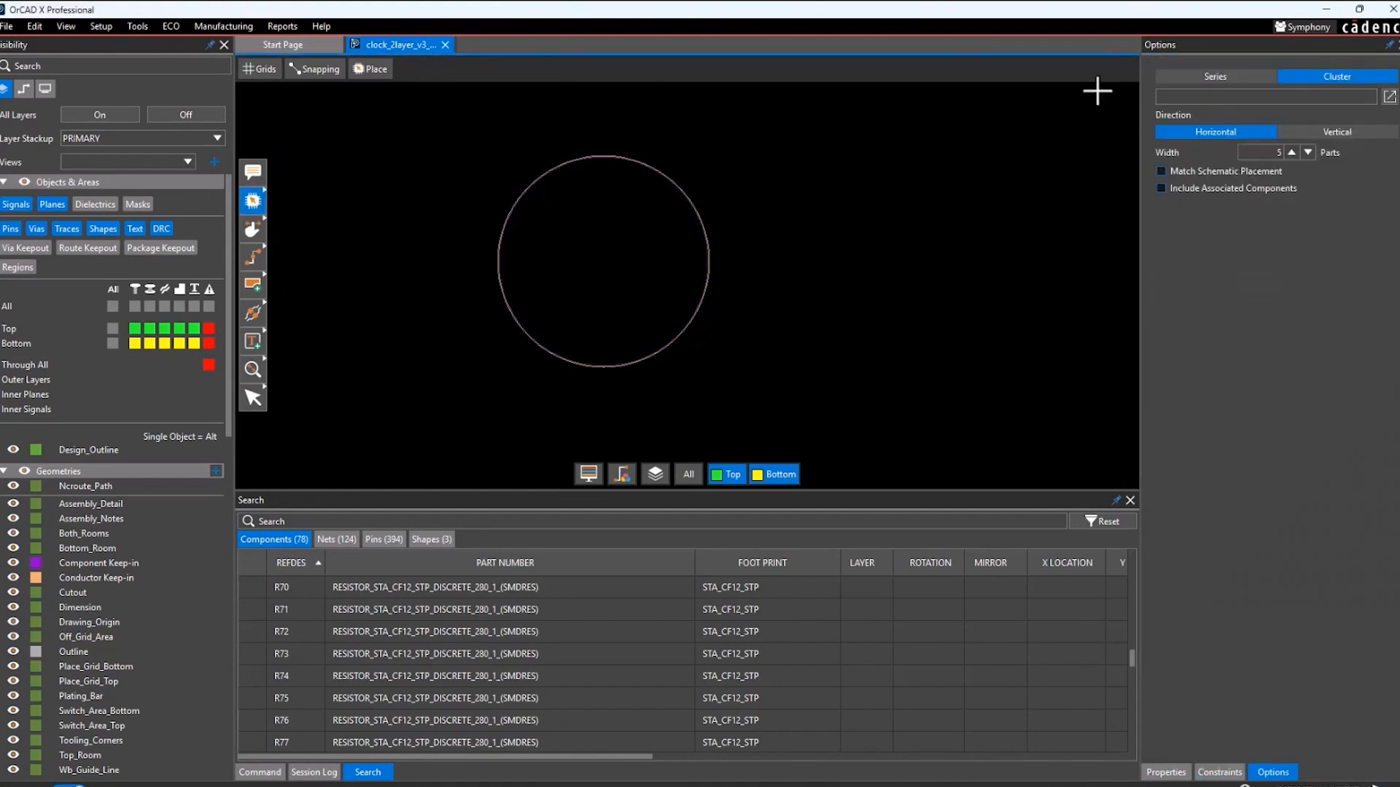
left_click(1215, 75)
left_click(1321, 73)
left_click(1239, 76)
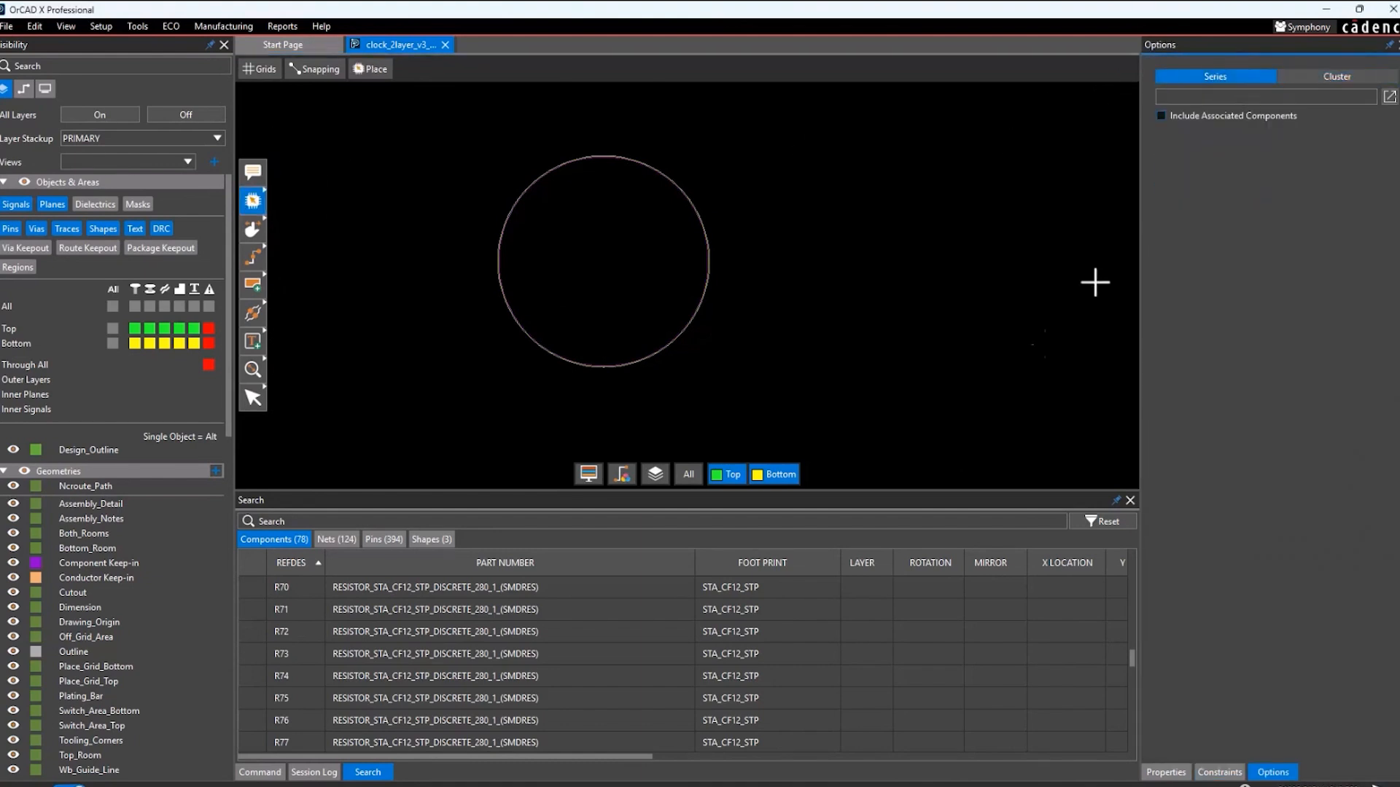
Step: Place displays DS2 and DS3 in series inside the upper-left part of the board outline, with DS3 below DS2
scroll(395, 675, "down", 4)
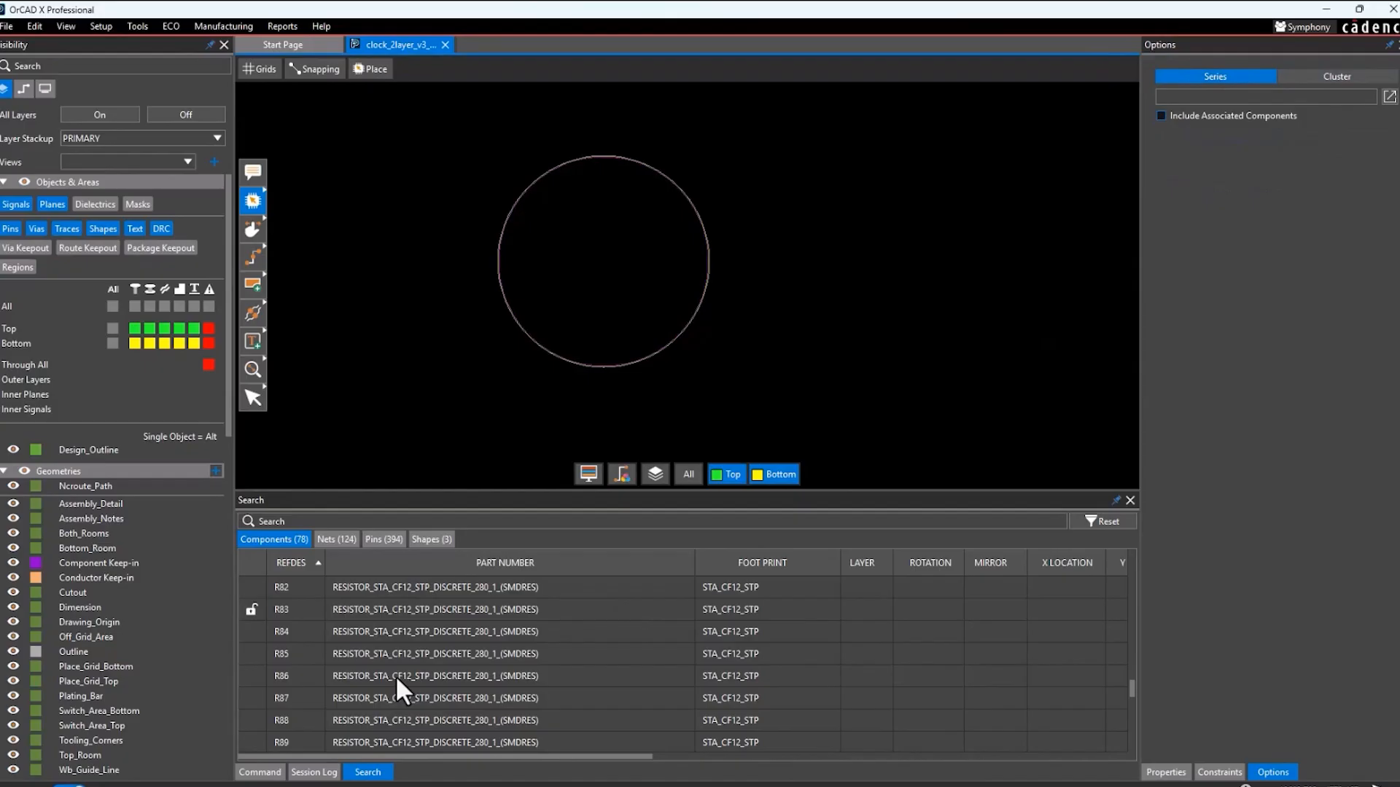
scroll(395, 675, "up", 10)
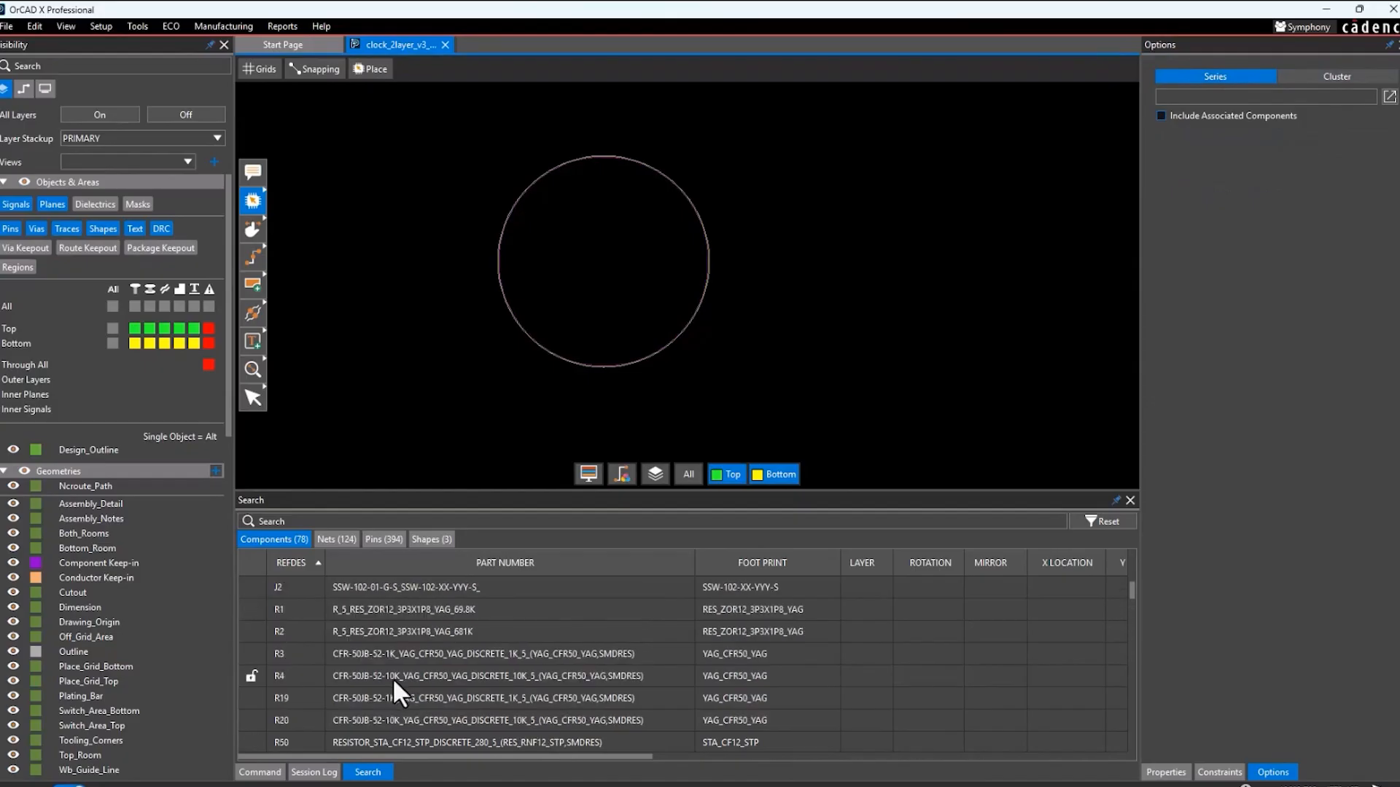
scroll(392, 678, "up", 3)
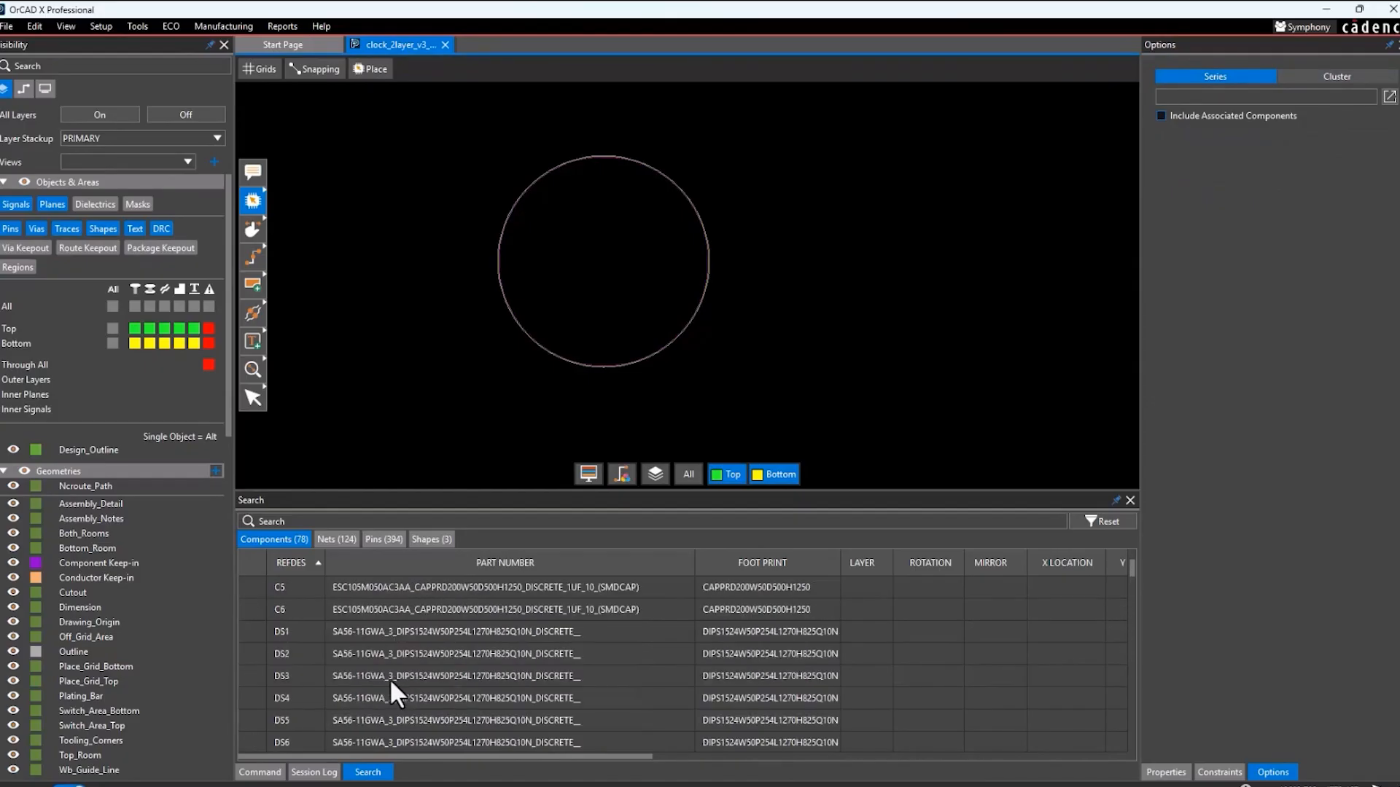
left_click(387, 651)
left_click(387, 666, "shift")
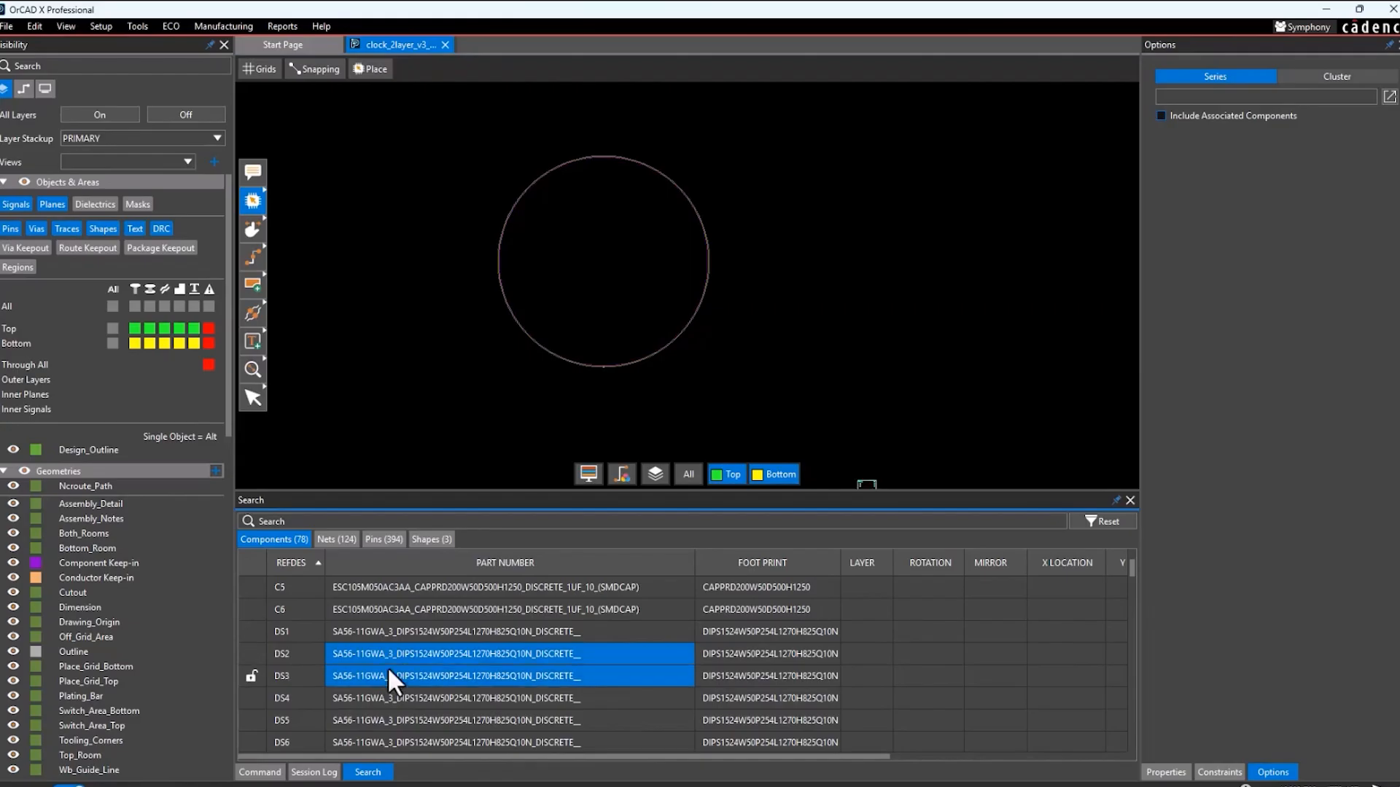
left_click_drag(387, 667, 481, 305)
scroll(513, 252, "up", 2)
scroll(824, 237, "down", 1)
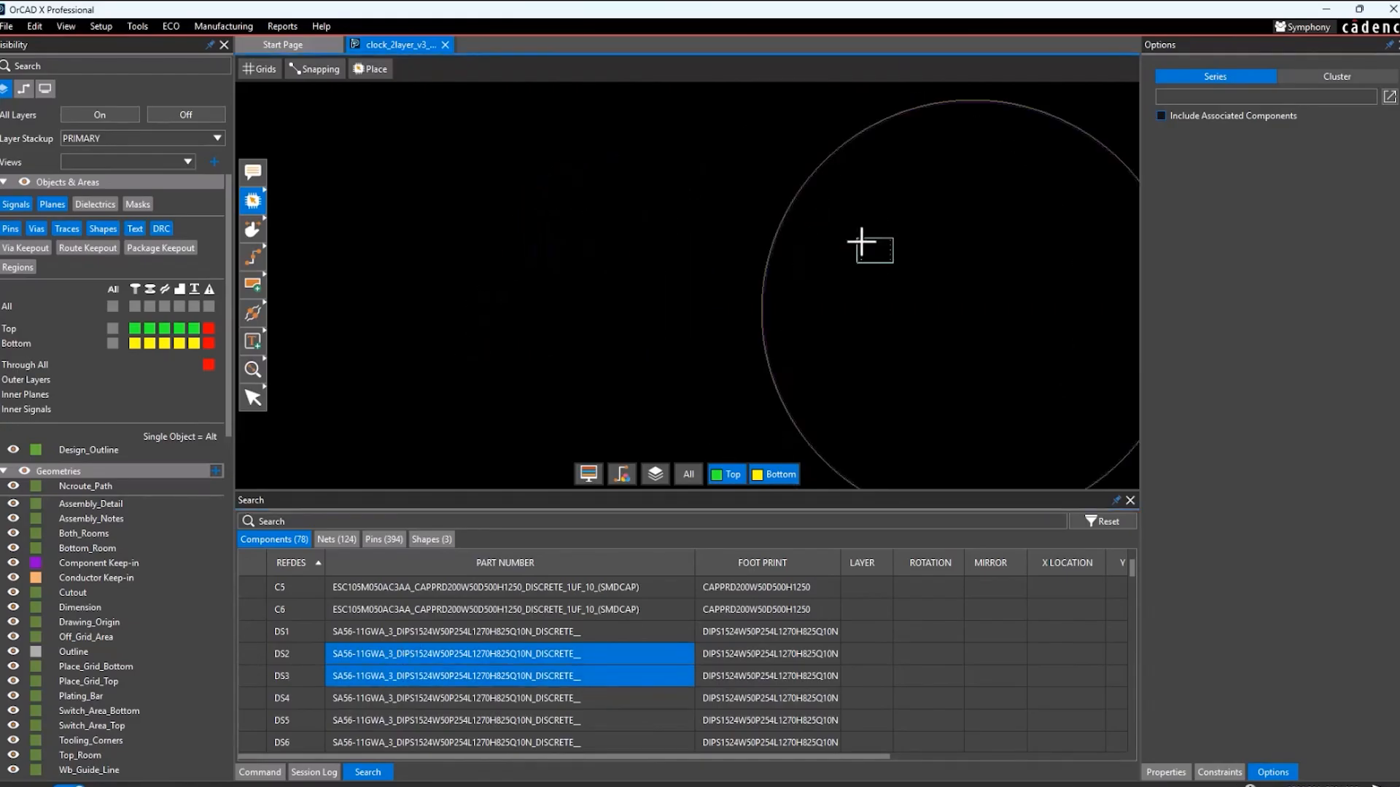
left_click(860, 227)
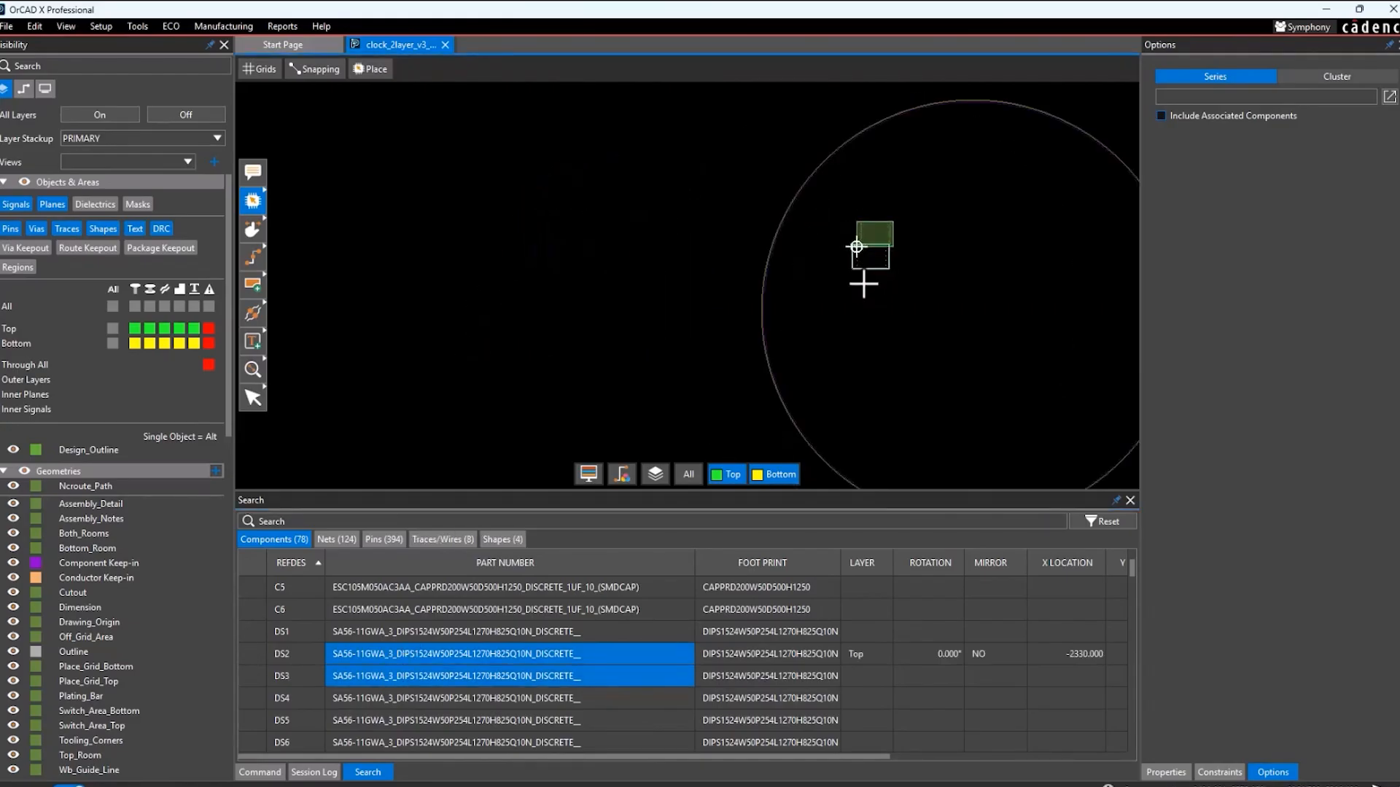
scroll(866, 267, "up", 1)
left_click(858, 248)
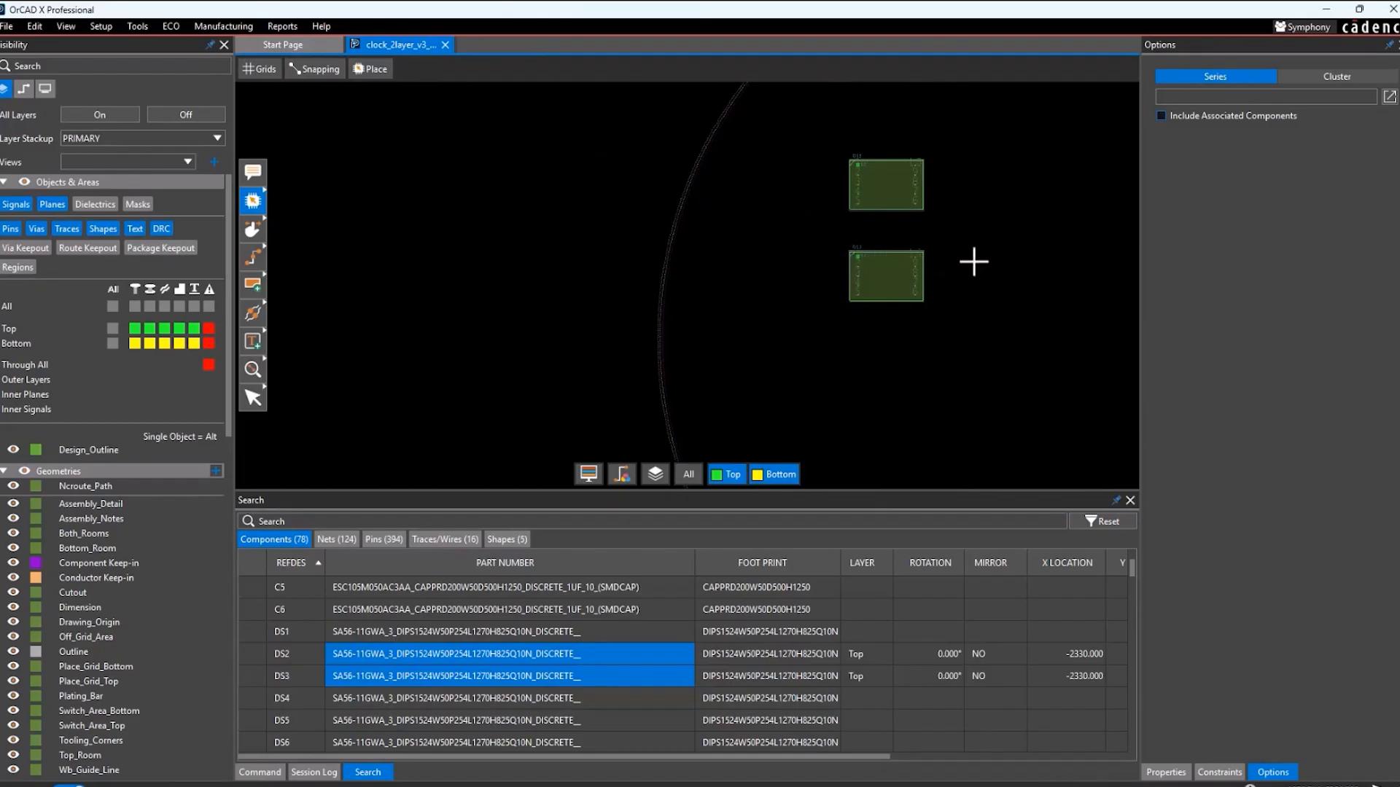
Step: Place resistors R71 to R78 below DS3 as a horizontal cluster with a width of 5 parts
left_click(1344, 76)
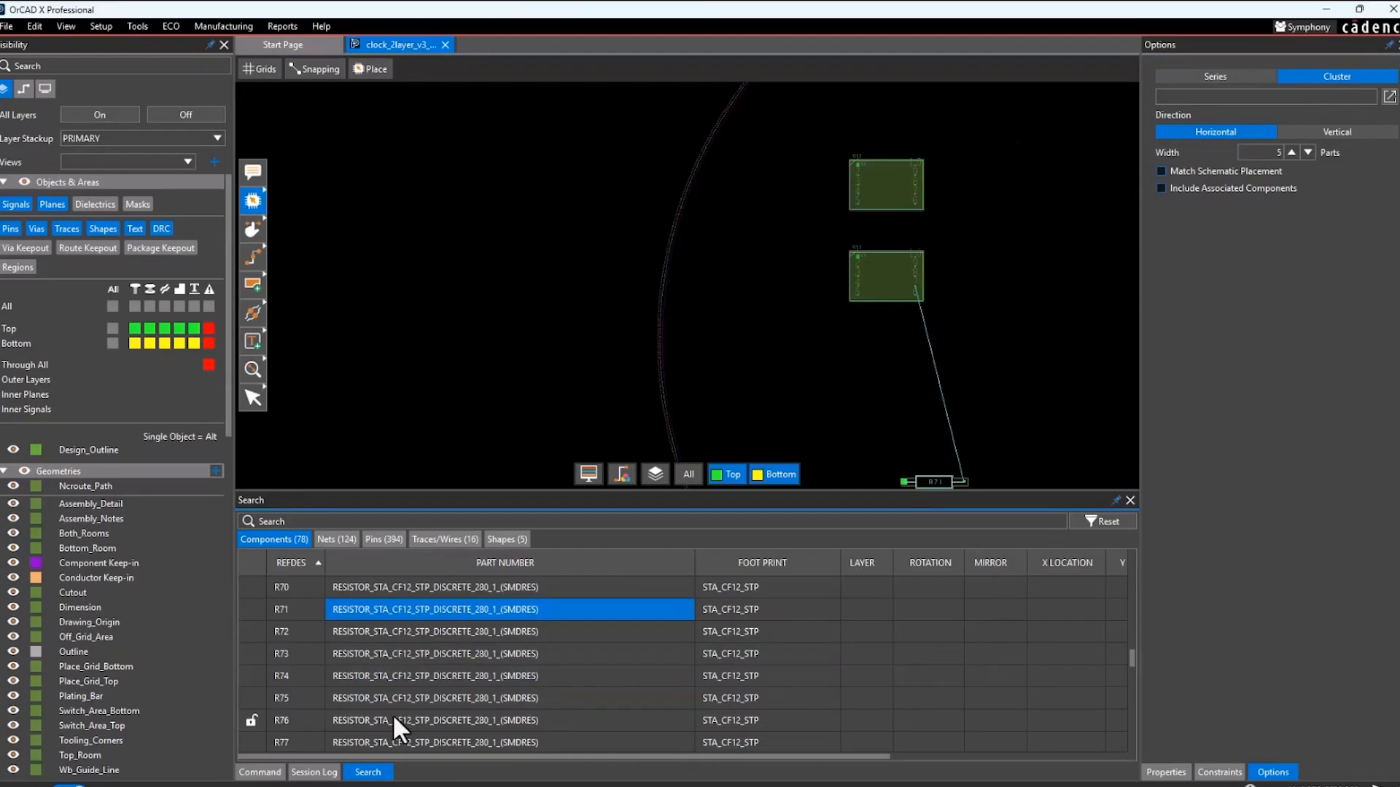
scroll(393, 714, "down", 1)
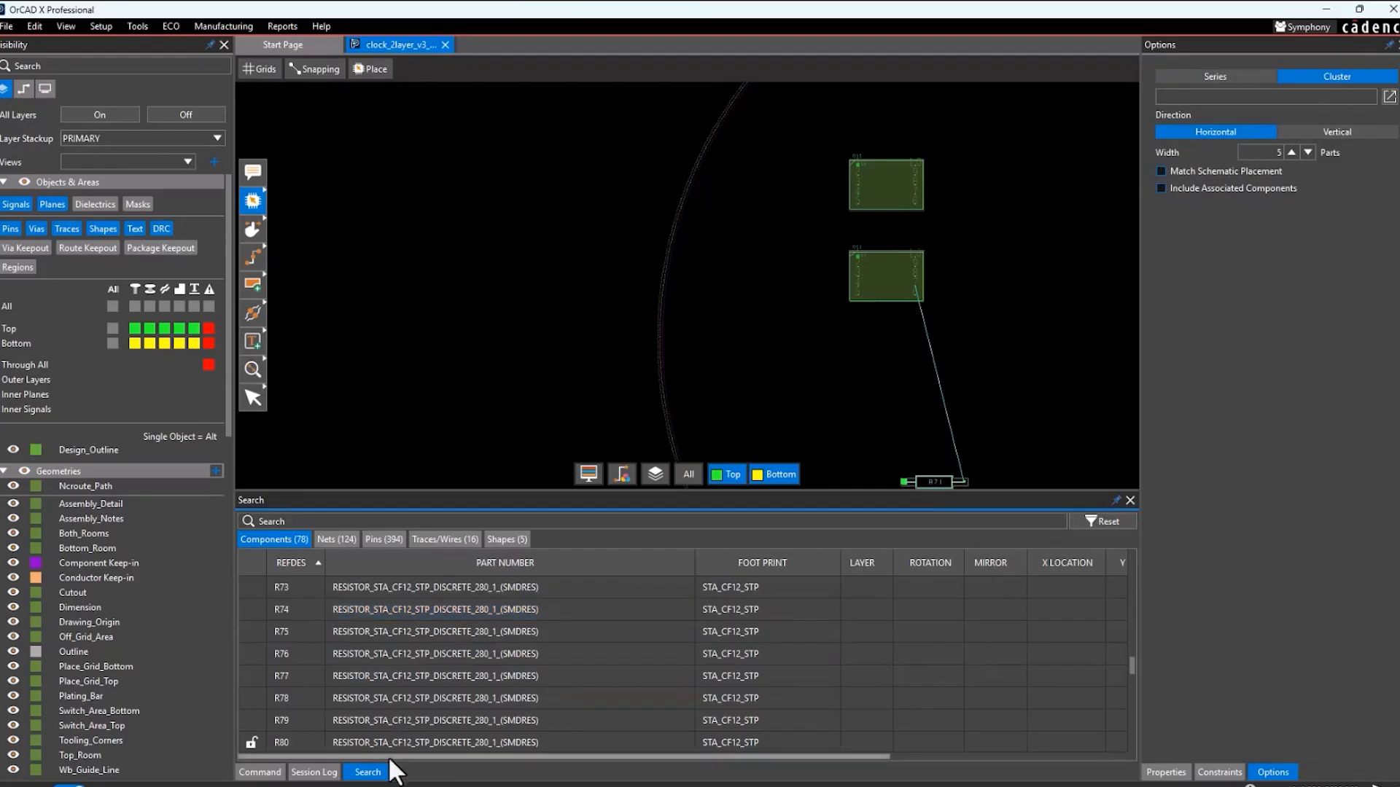
left_click(397, 703, "shift")
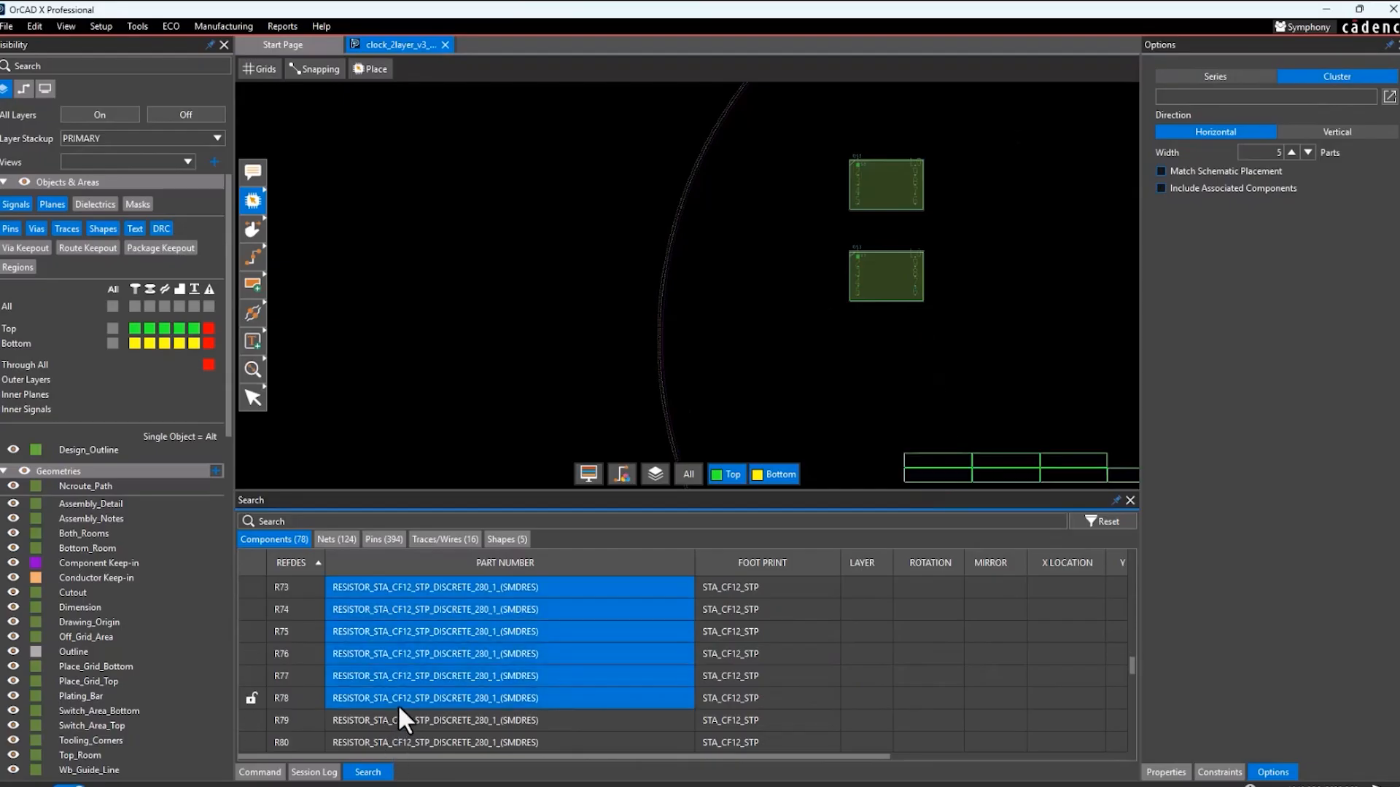
left_click(774, 379)
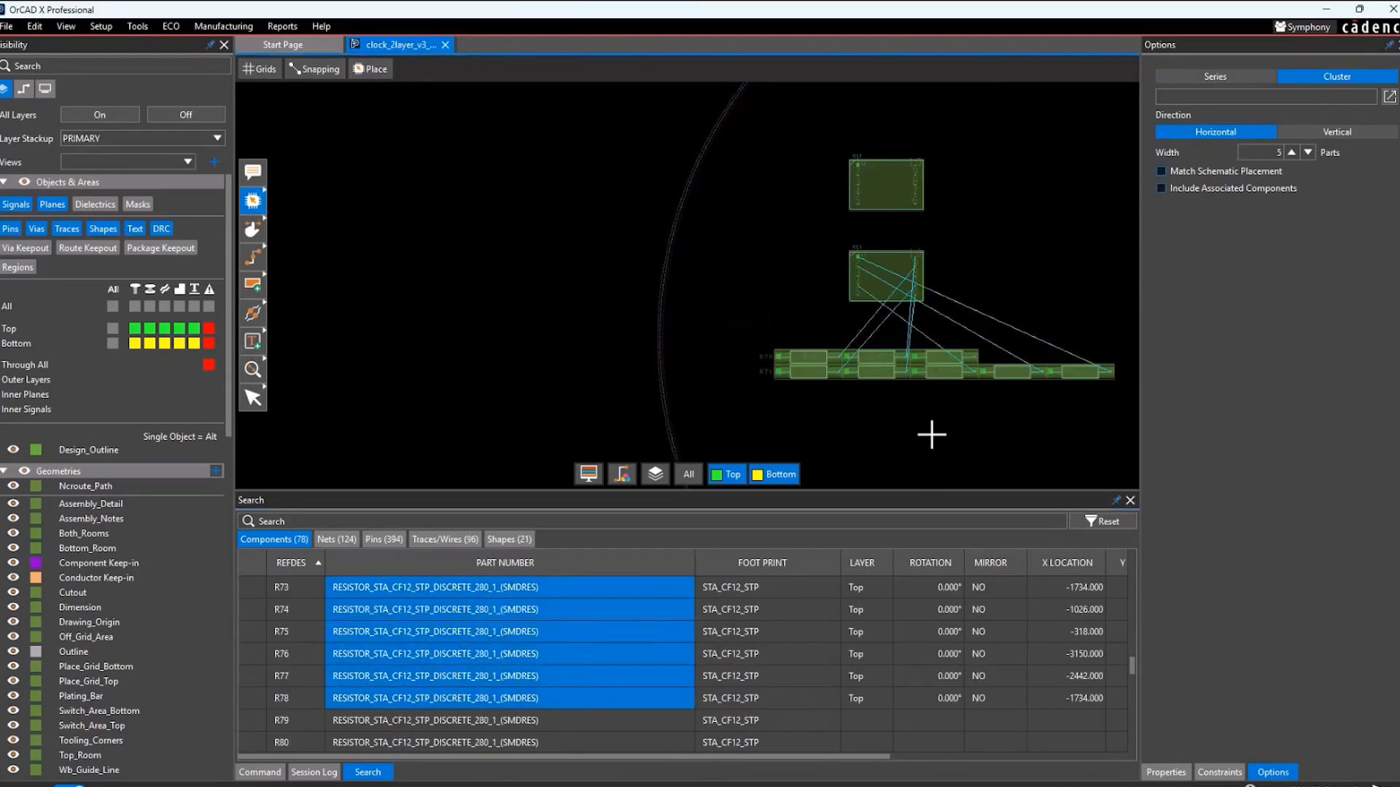
Step: Pull R73 and R76 out of the resistor cluster, moving R73 to the left of DS3 and R76 to its right
left_click(436, 587)
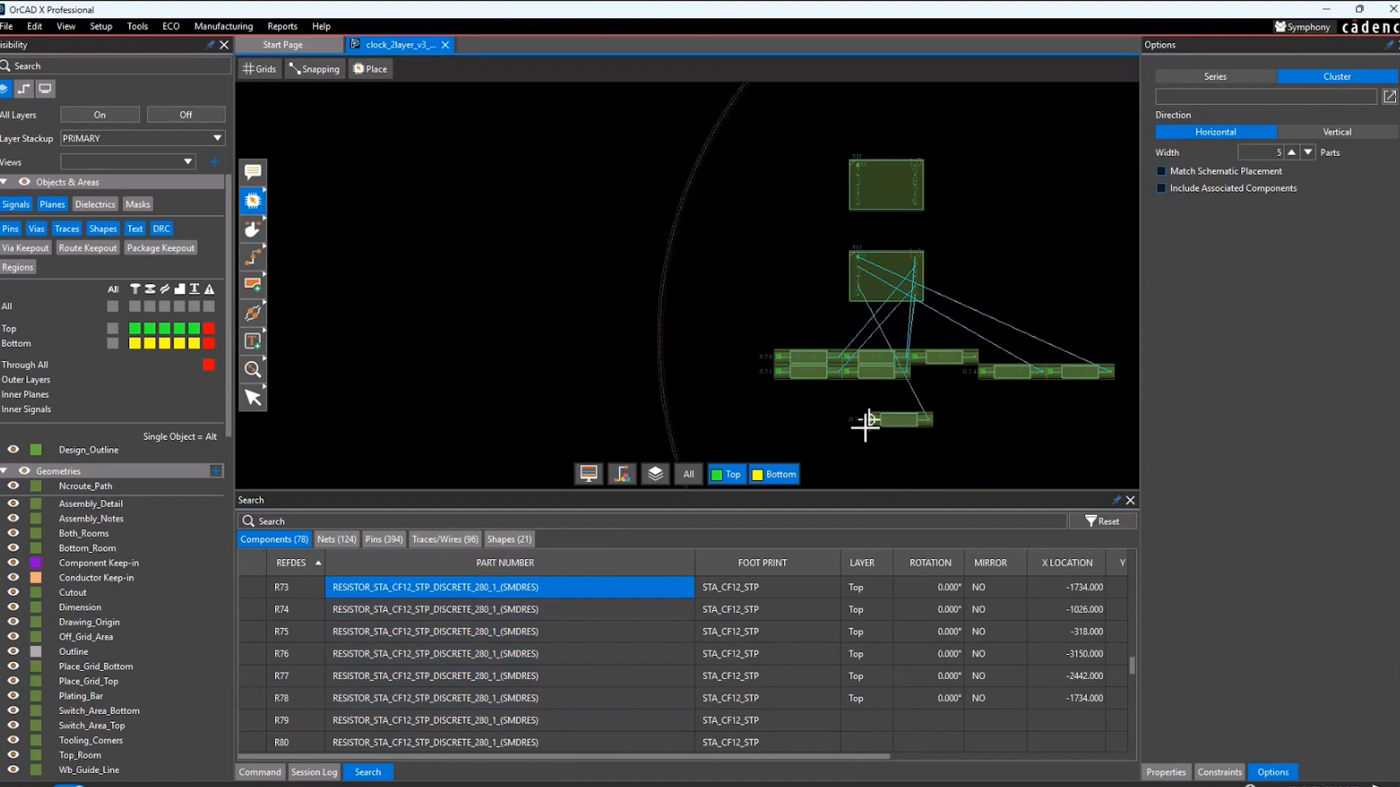
left_click(864, 421)
left_click(248, 203)
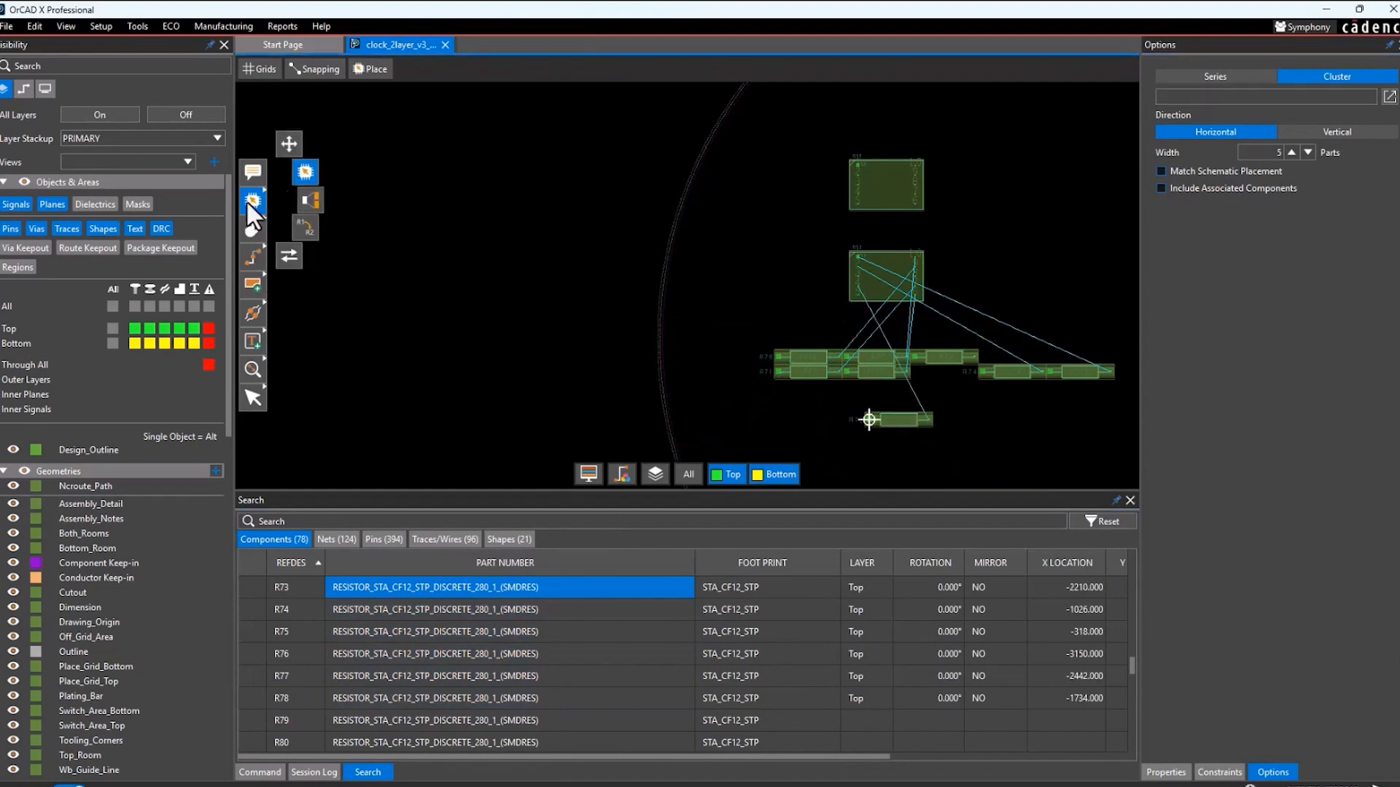
left_click(296, 136)
scroll(897, 394, "up", 1)
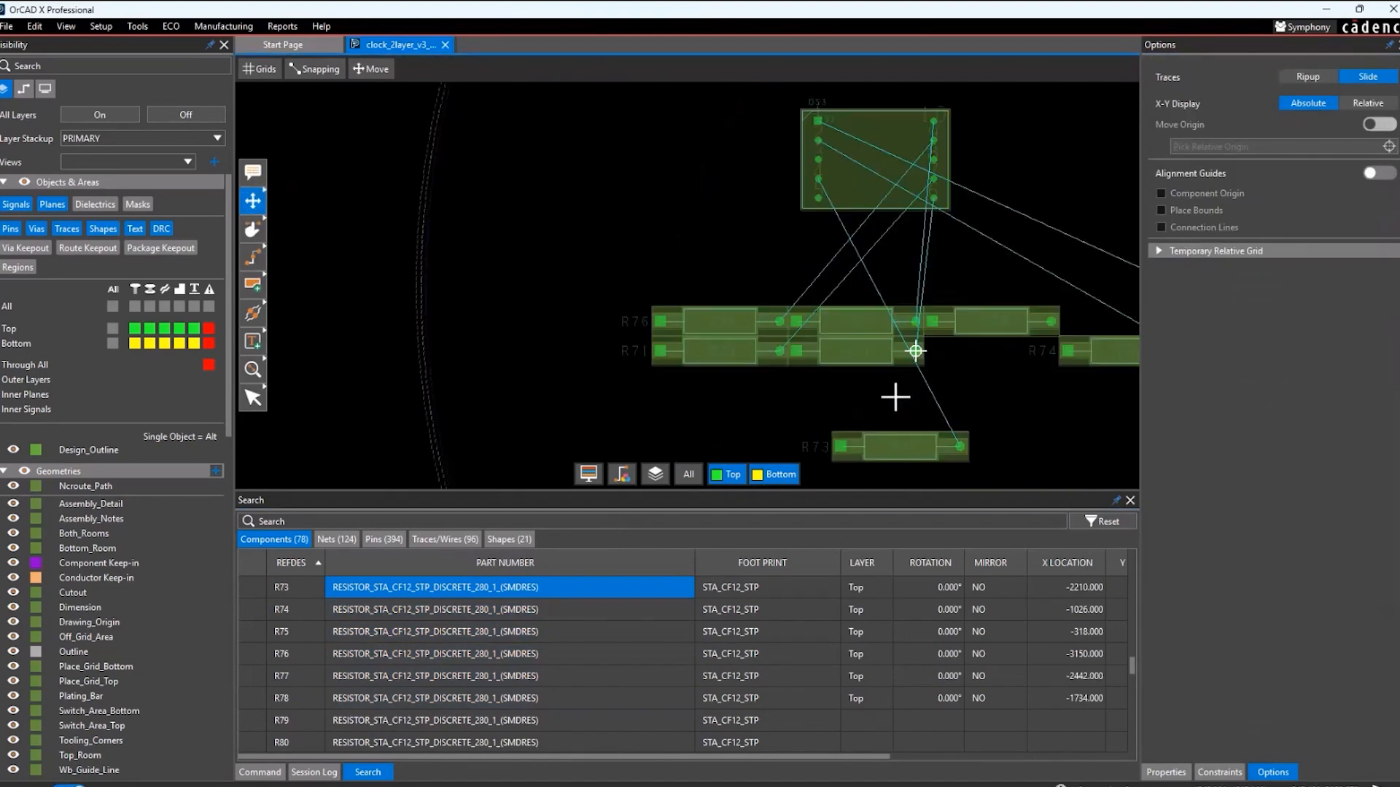
left_click(873, 447)
left_click(667, 151)
left_click(719, 321)
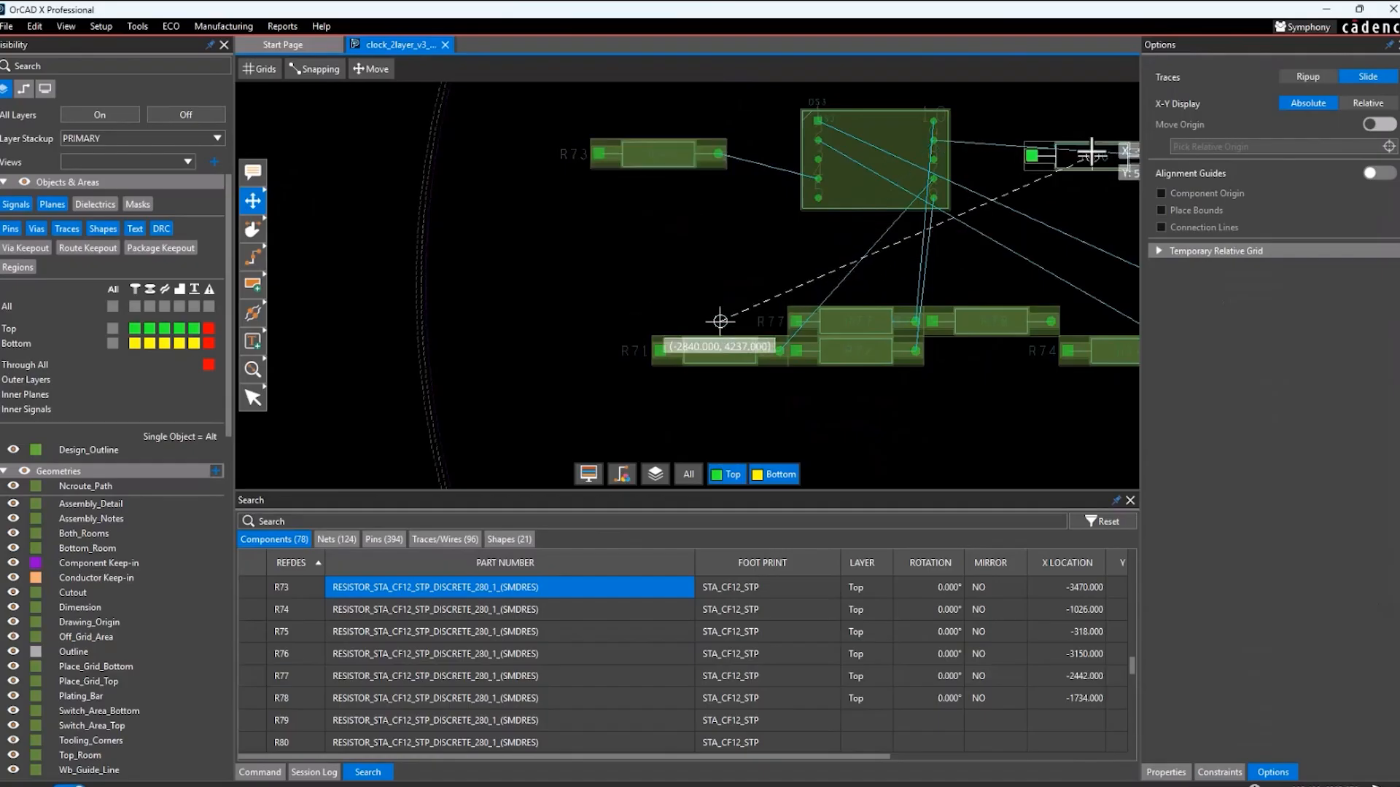
left_click(1051, 125)
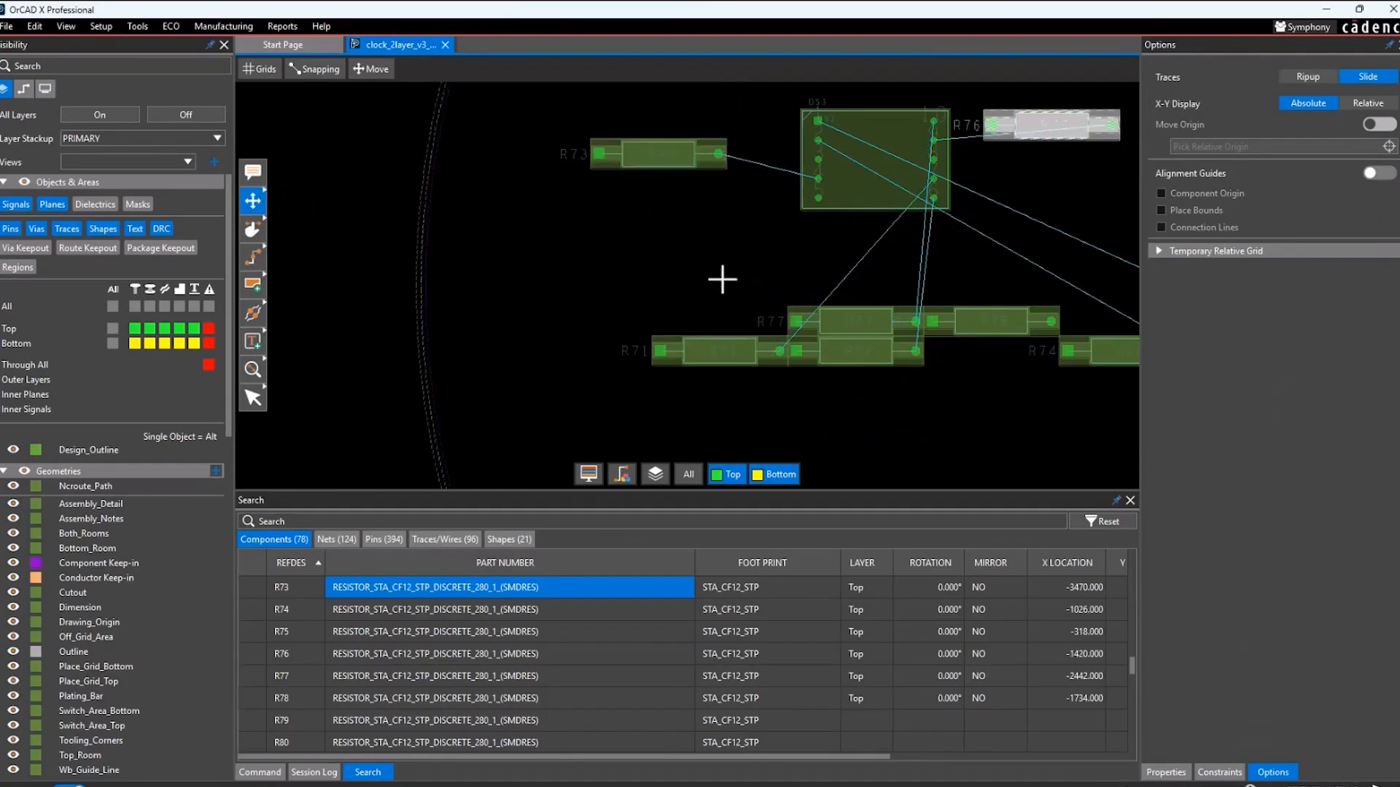
Step: Route a manual top-layer trace with automatic width from pin 2 of R73 to pin 4 of DS3
scroll(737, 228, "up", 2)
middle_click_drag(762, 187, 573, 338)
left_click(251, 255)
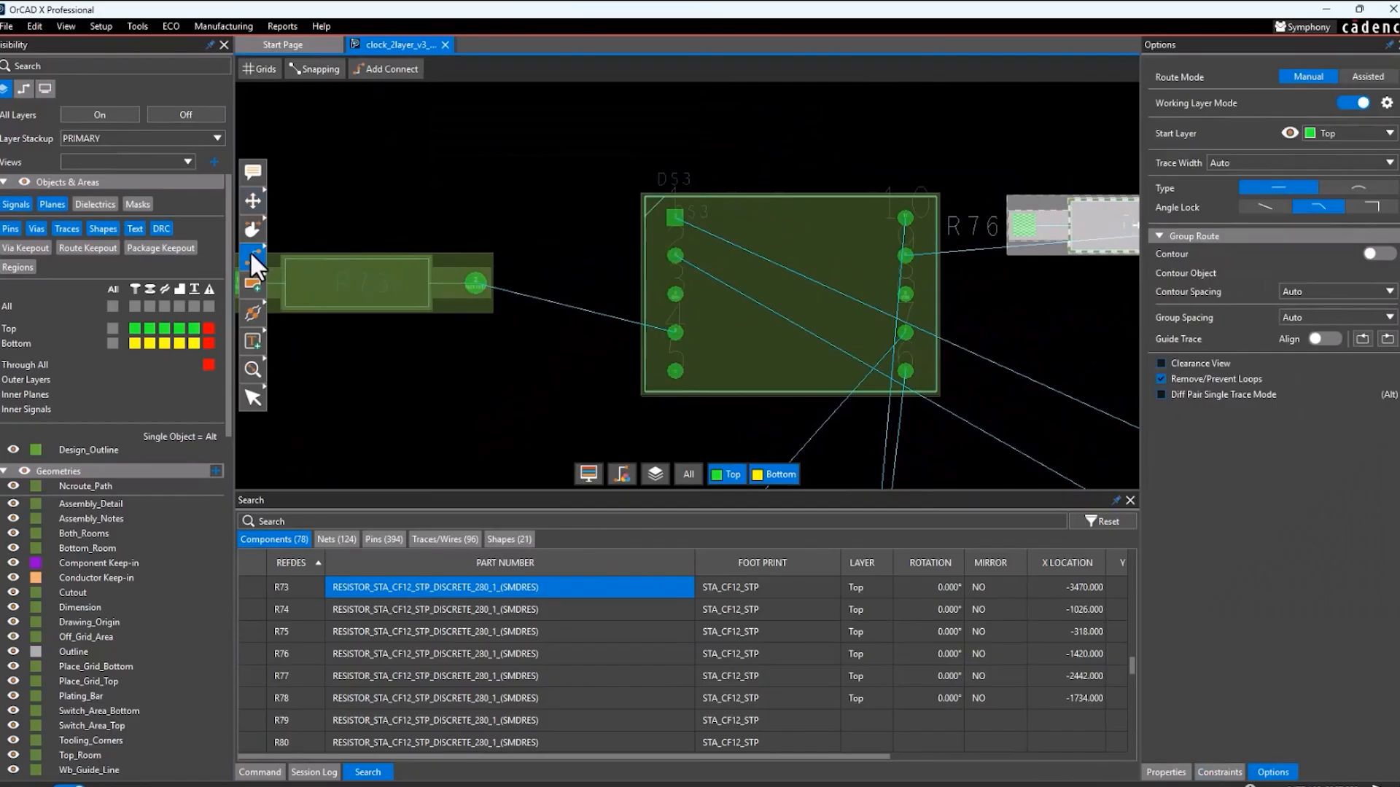
left_click(476, 285)
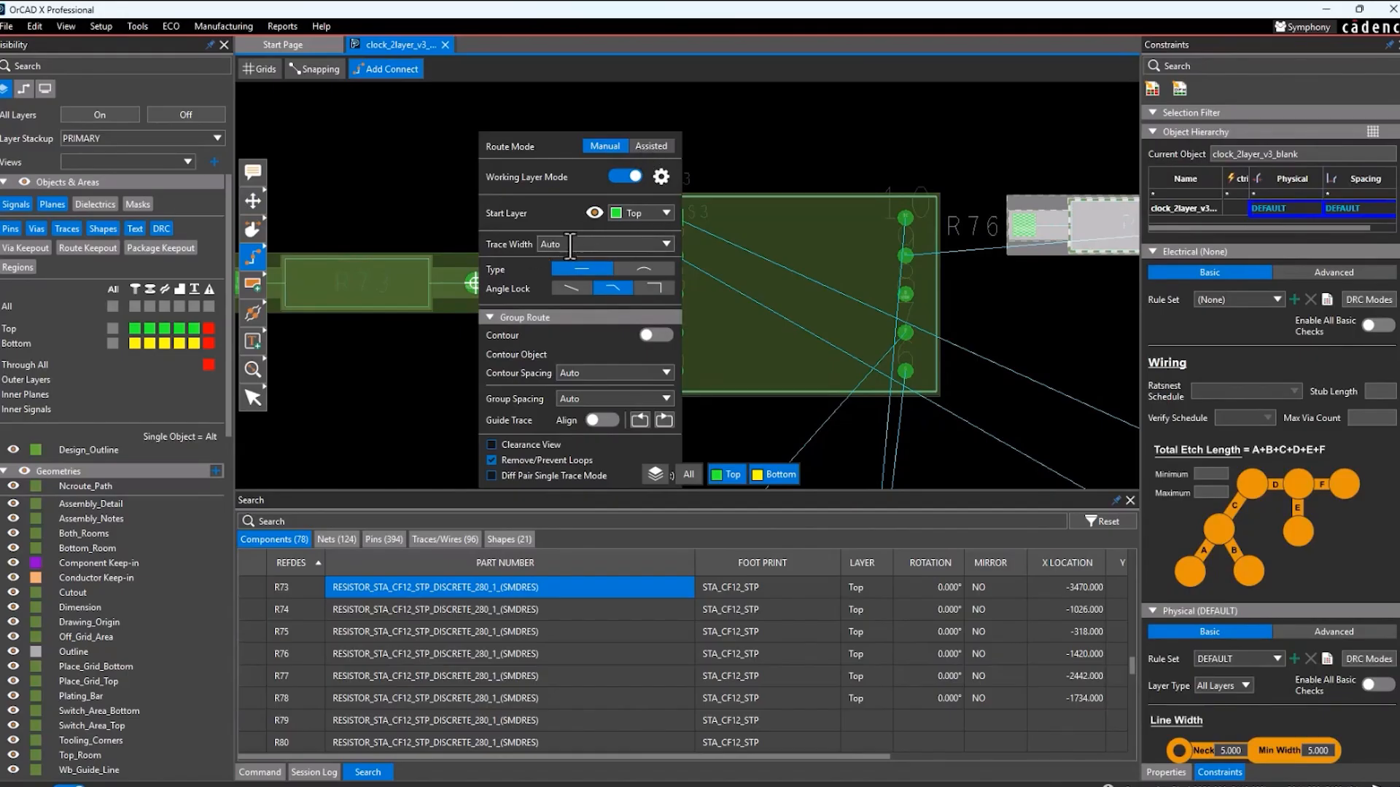
left_click_drag(665, 142, 580, 138)
double_click(580, 139)
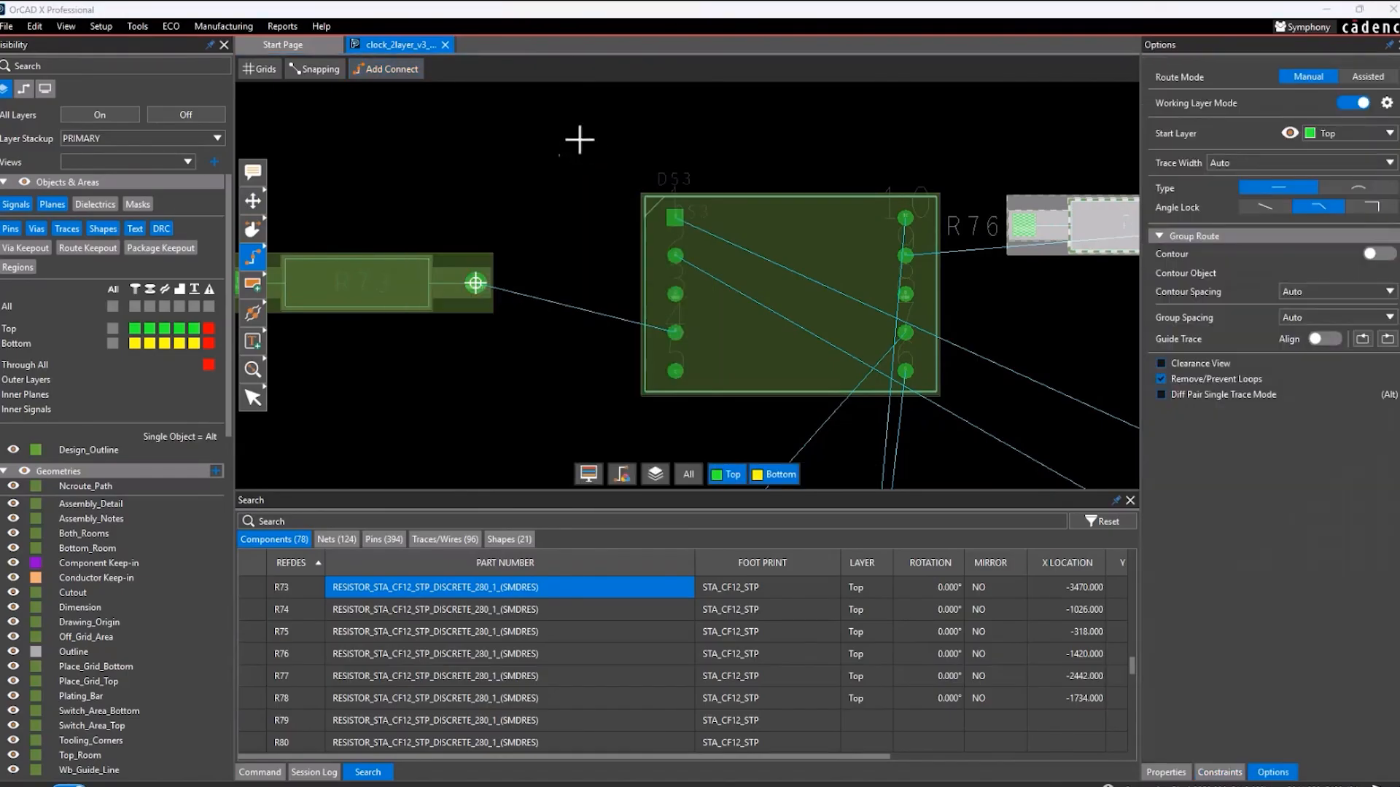
left_click(476, 287)
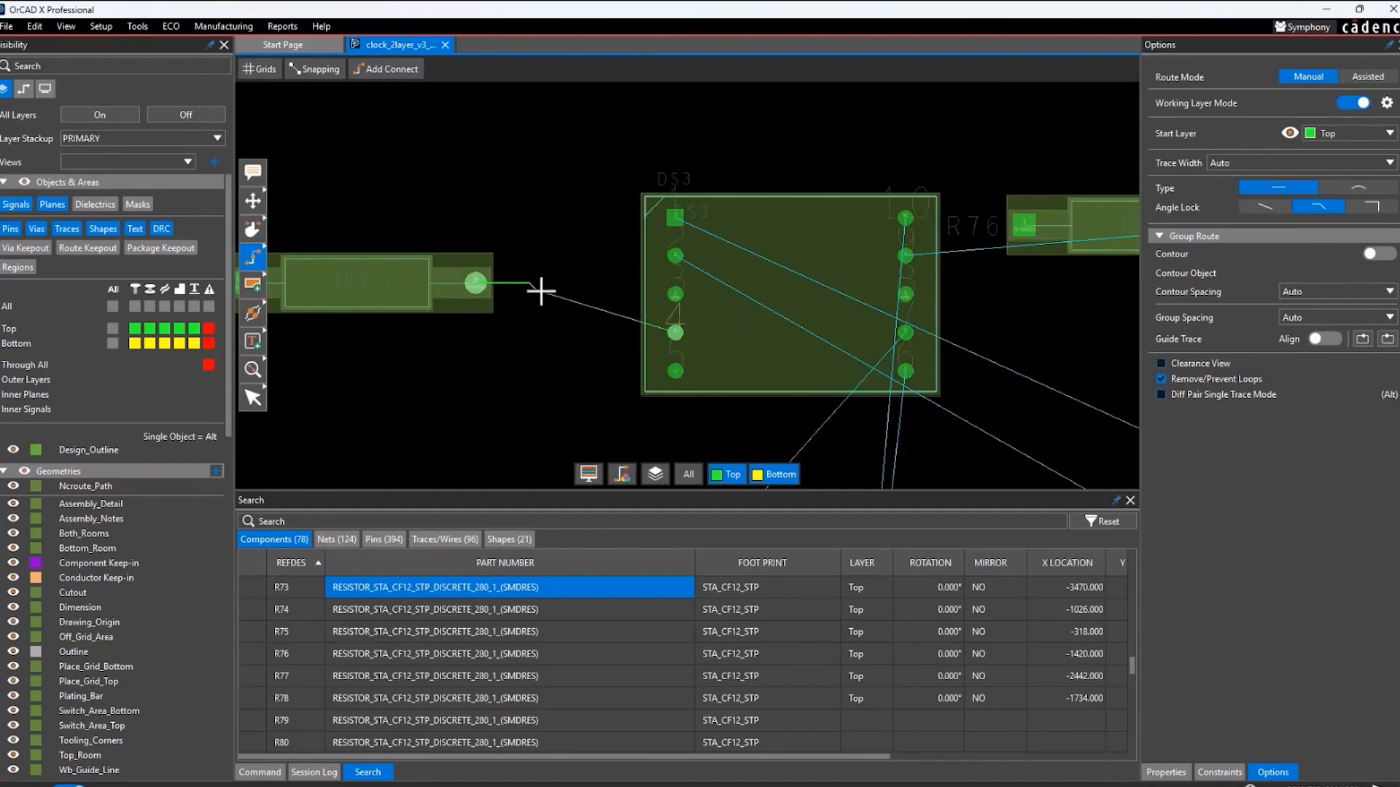
left_click(675, 332)
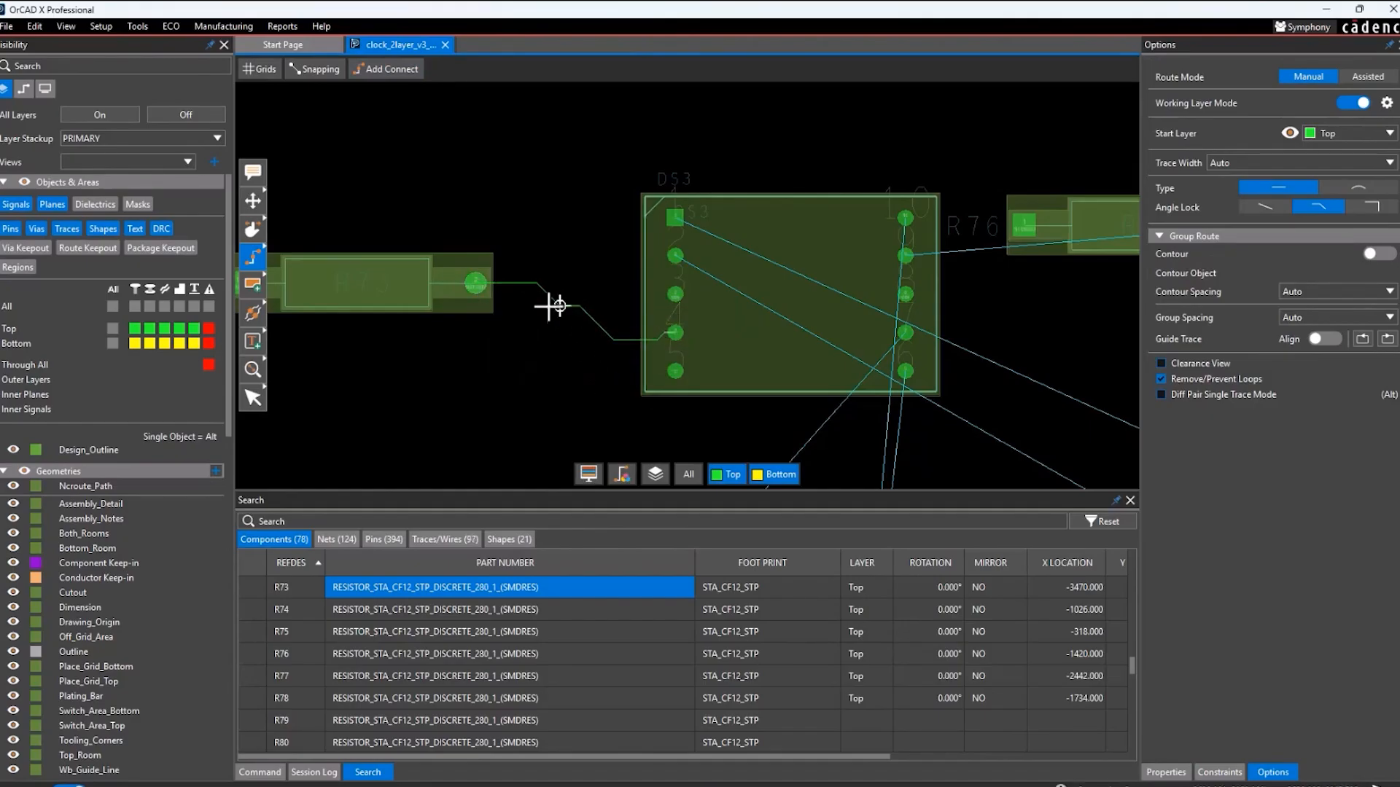
Step: Start a manual top-layer trace from VIN pin 3 of DS3 and lead it around the display's upper edge
scroll(620, 293, "up", 3)
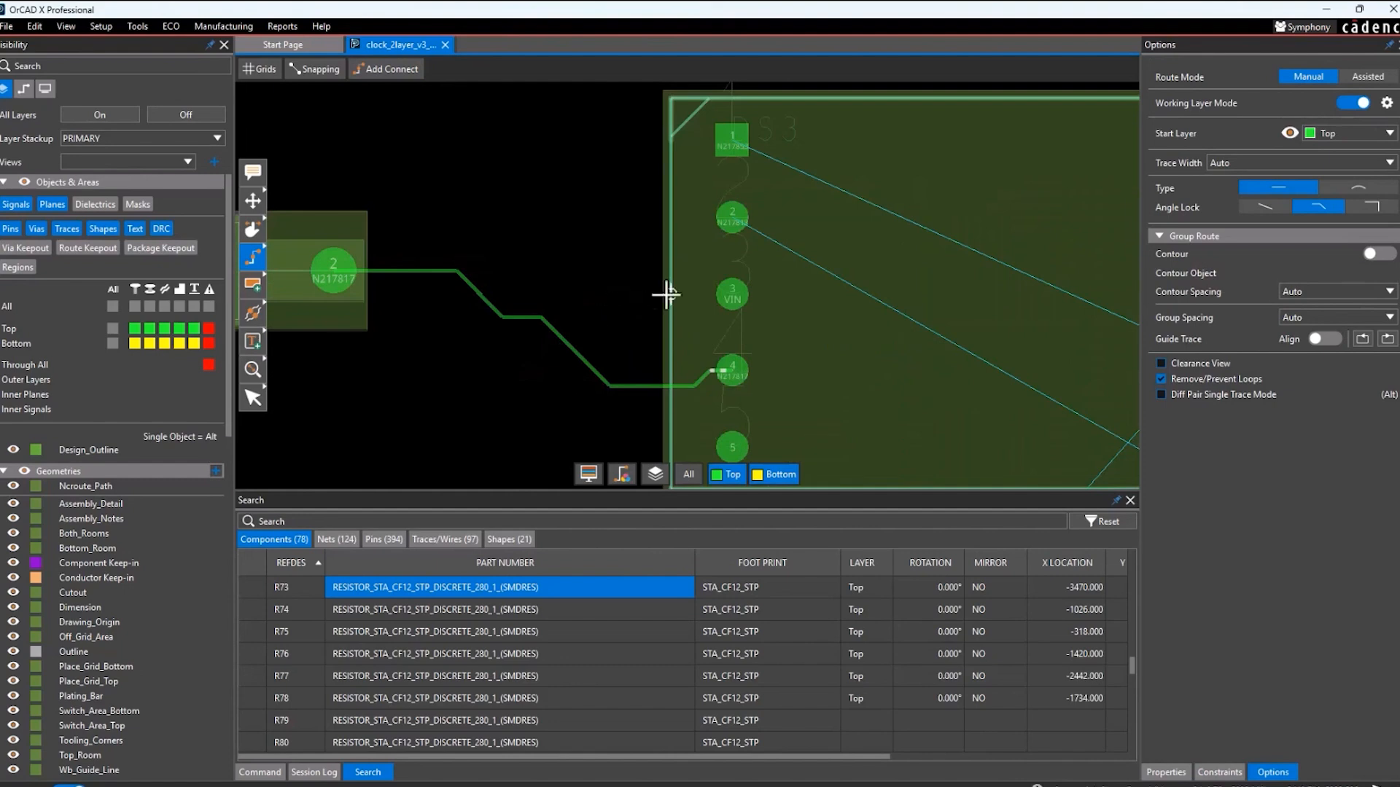
left_click(731, 295)
scroll(551, 213, "down", 3)
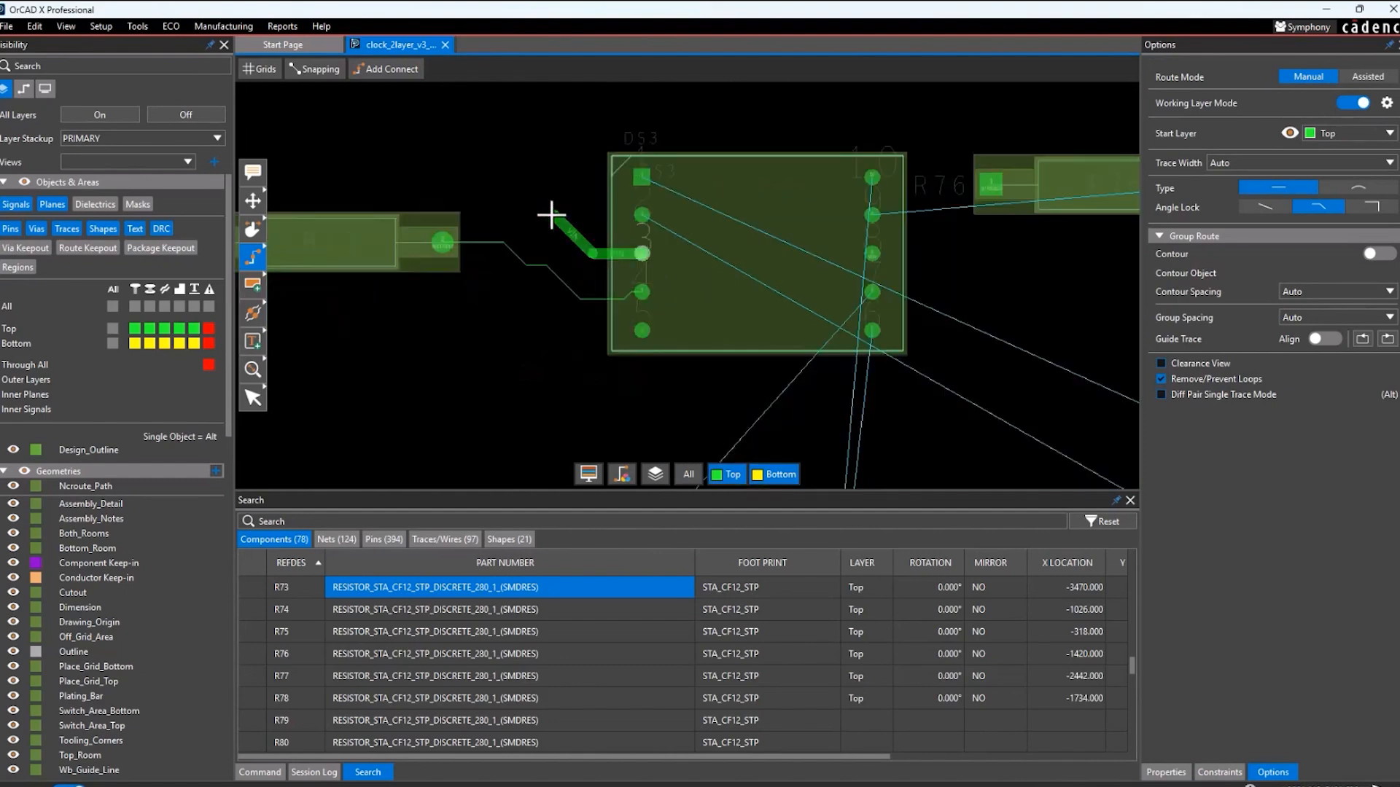
left_click(581, 113)
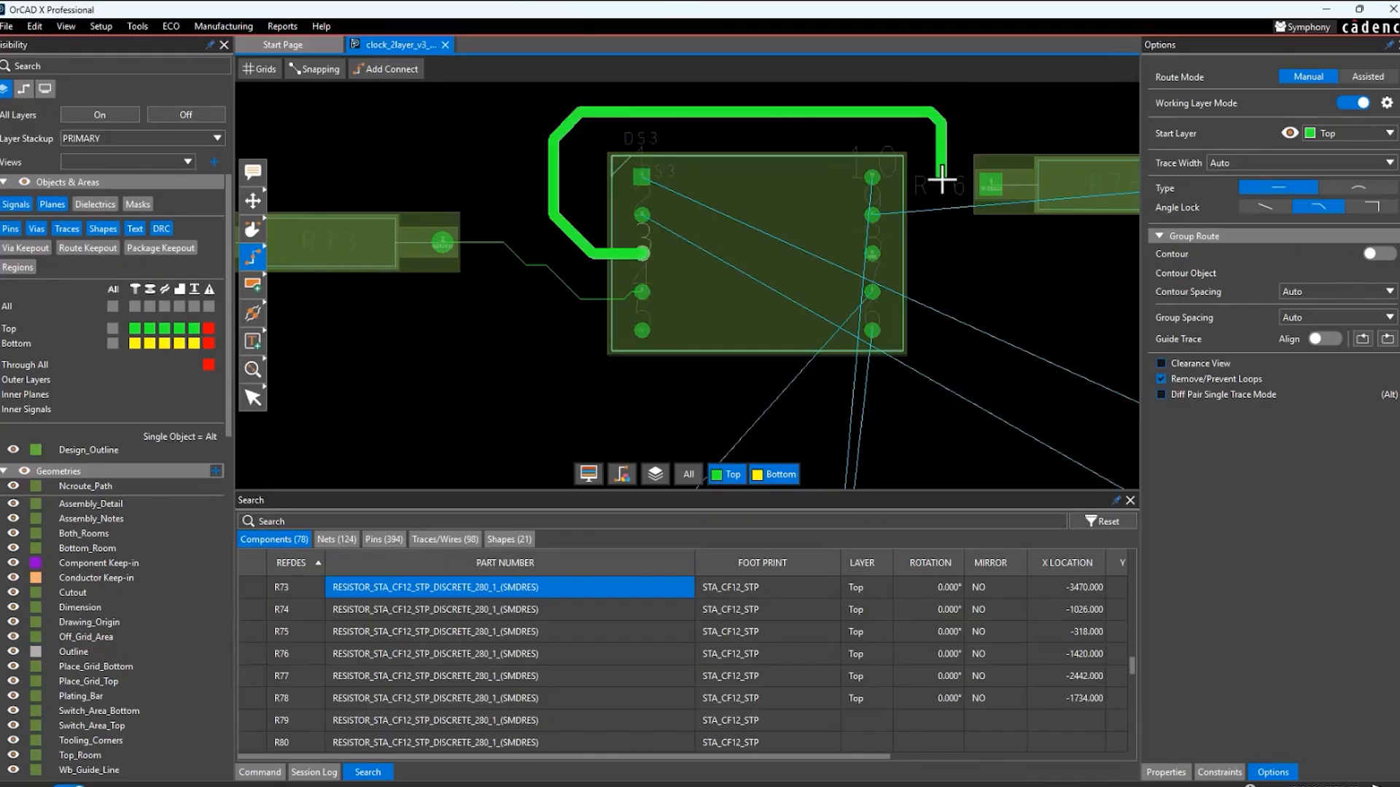
Step: Preview the Assisted route mode, return to Manual, and extend the VIN trace down past the right side of DS3
key("Tab")
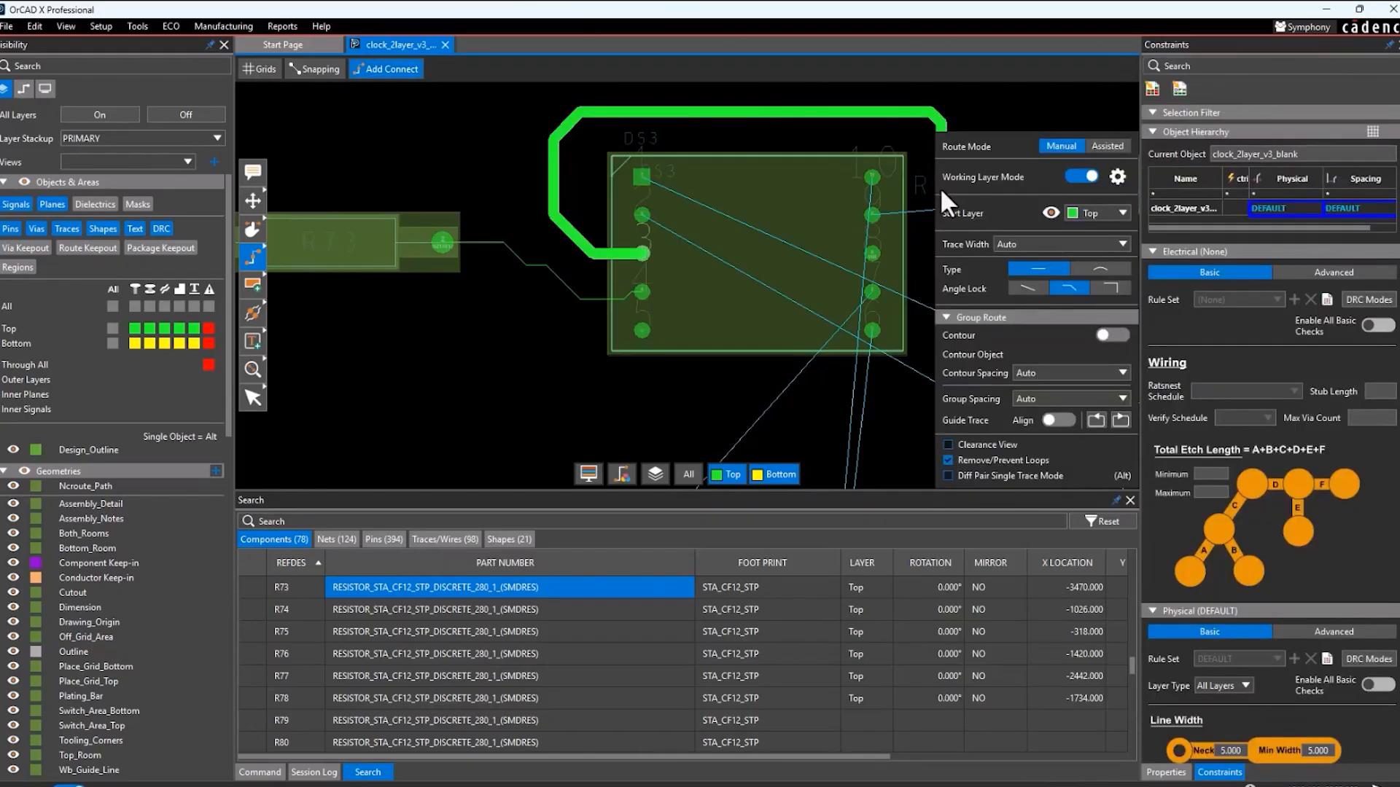
left_click(1115, 144)
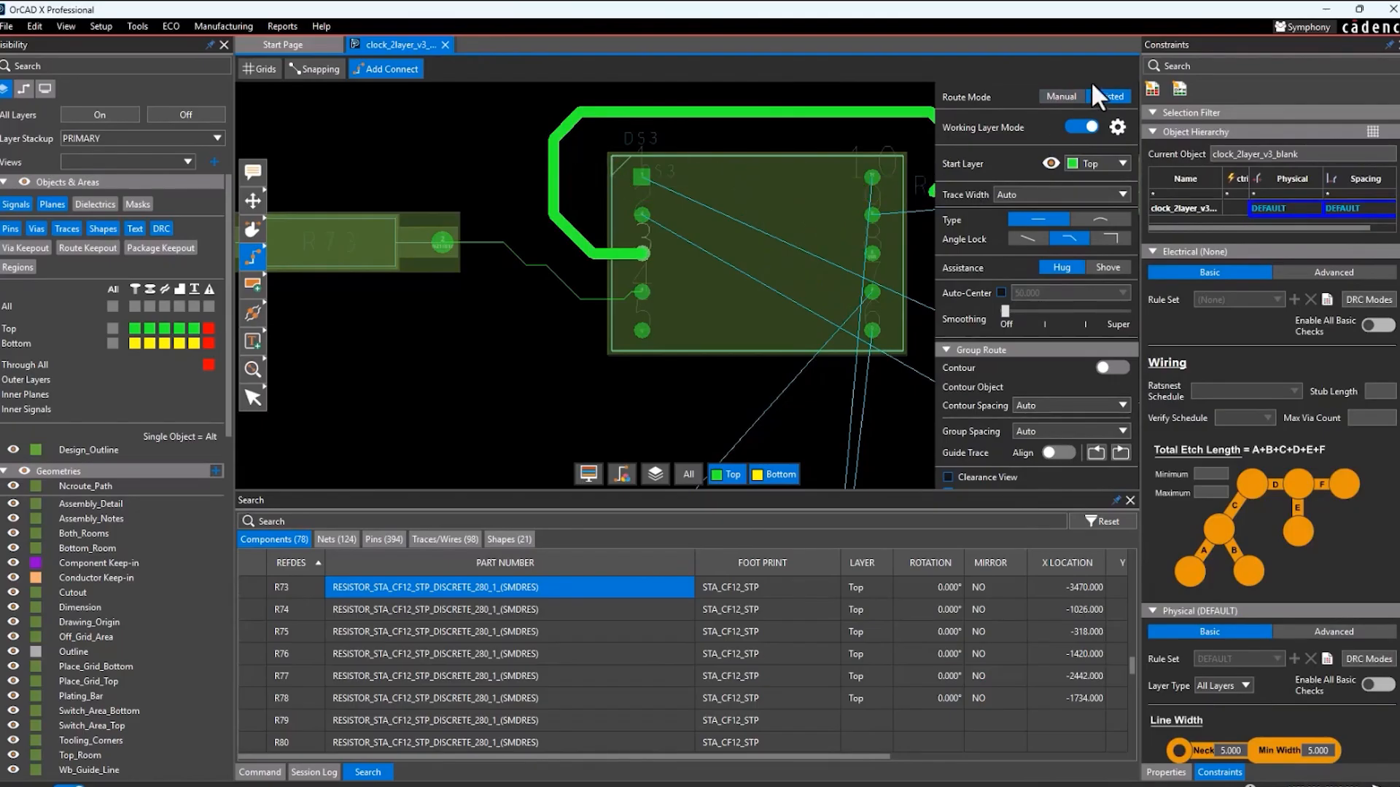
left_click(1061, 96)
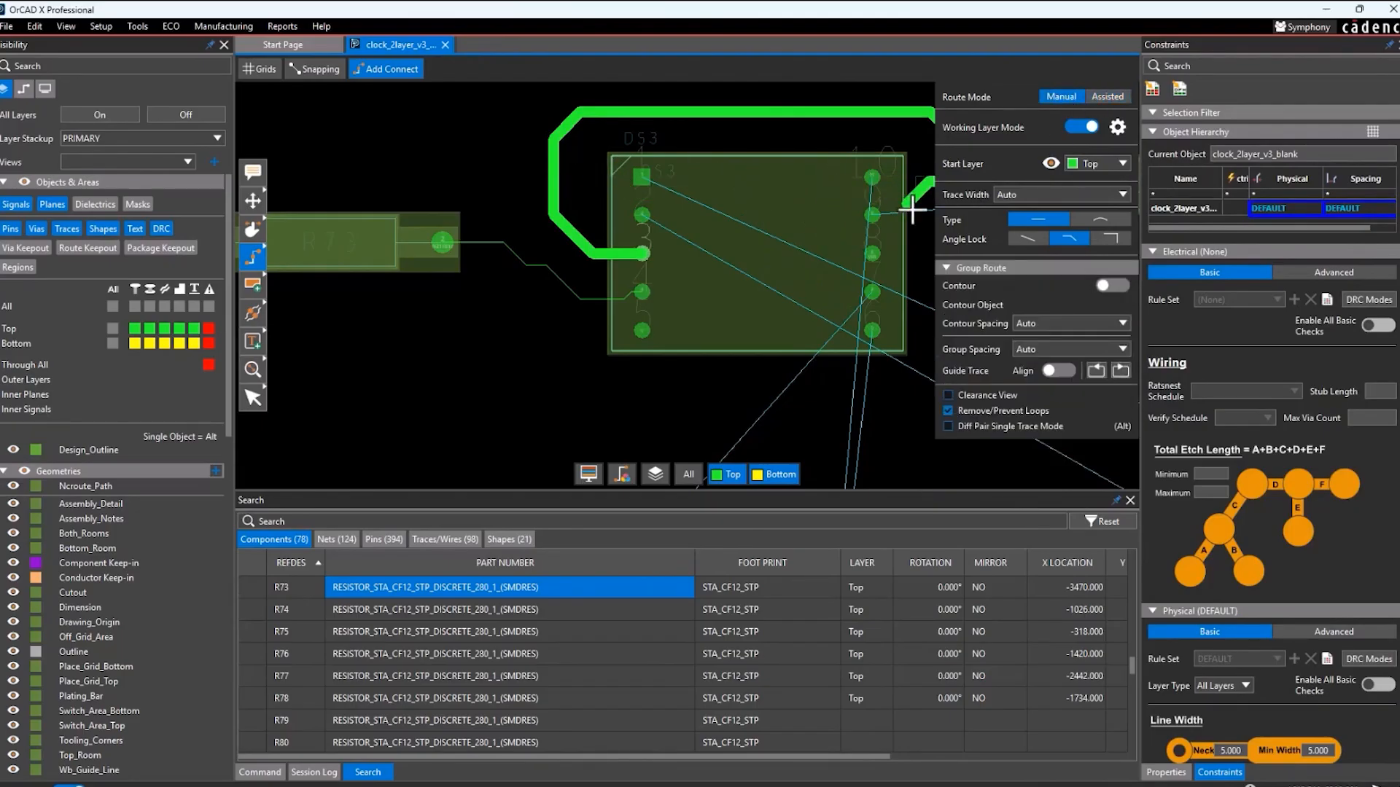
left_click(909, 420)
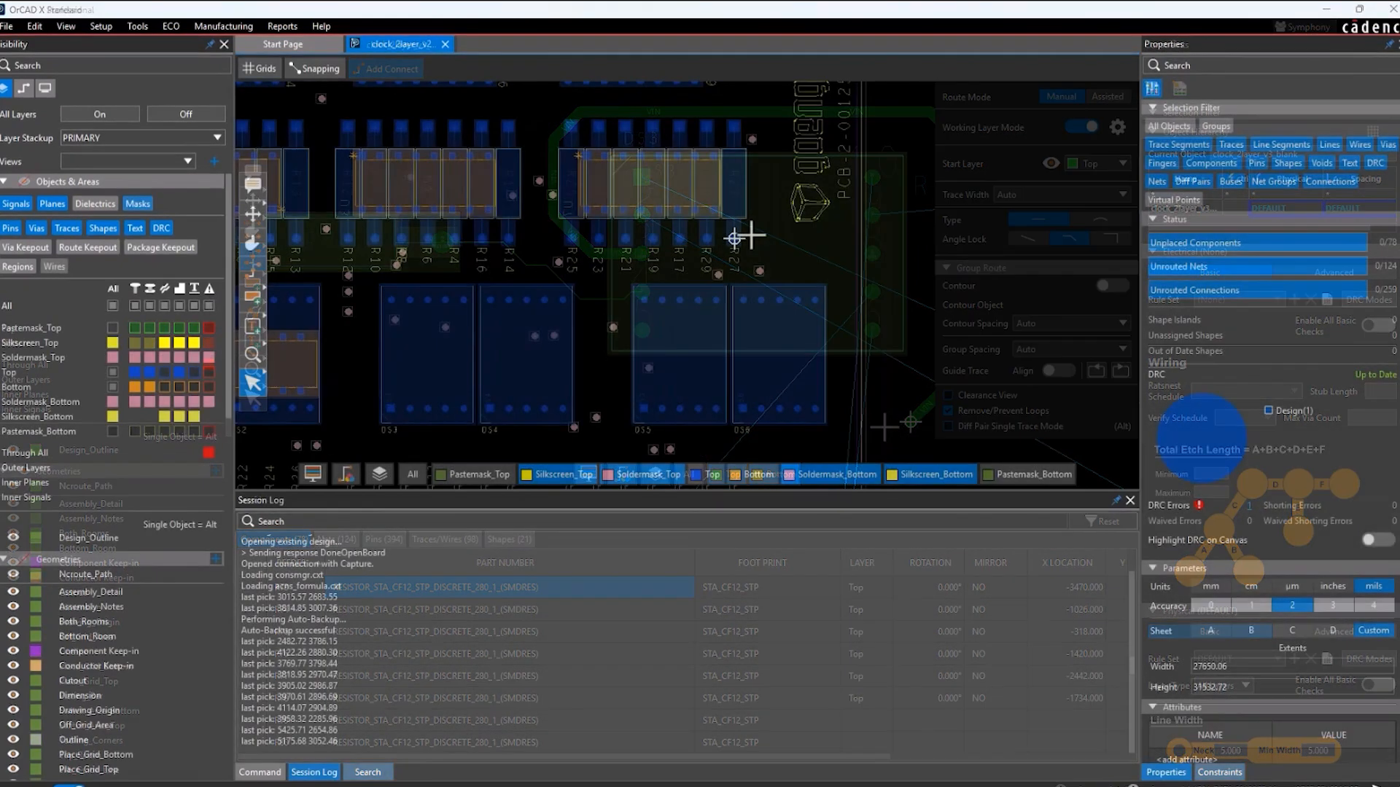
Step: Look over the placed components of the clock_2layer_v2 board and open the footprint of display DS5 for editing
scroll(649, 237, "down", 3)
middle_click_drag(603, 255, 638, 186)
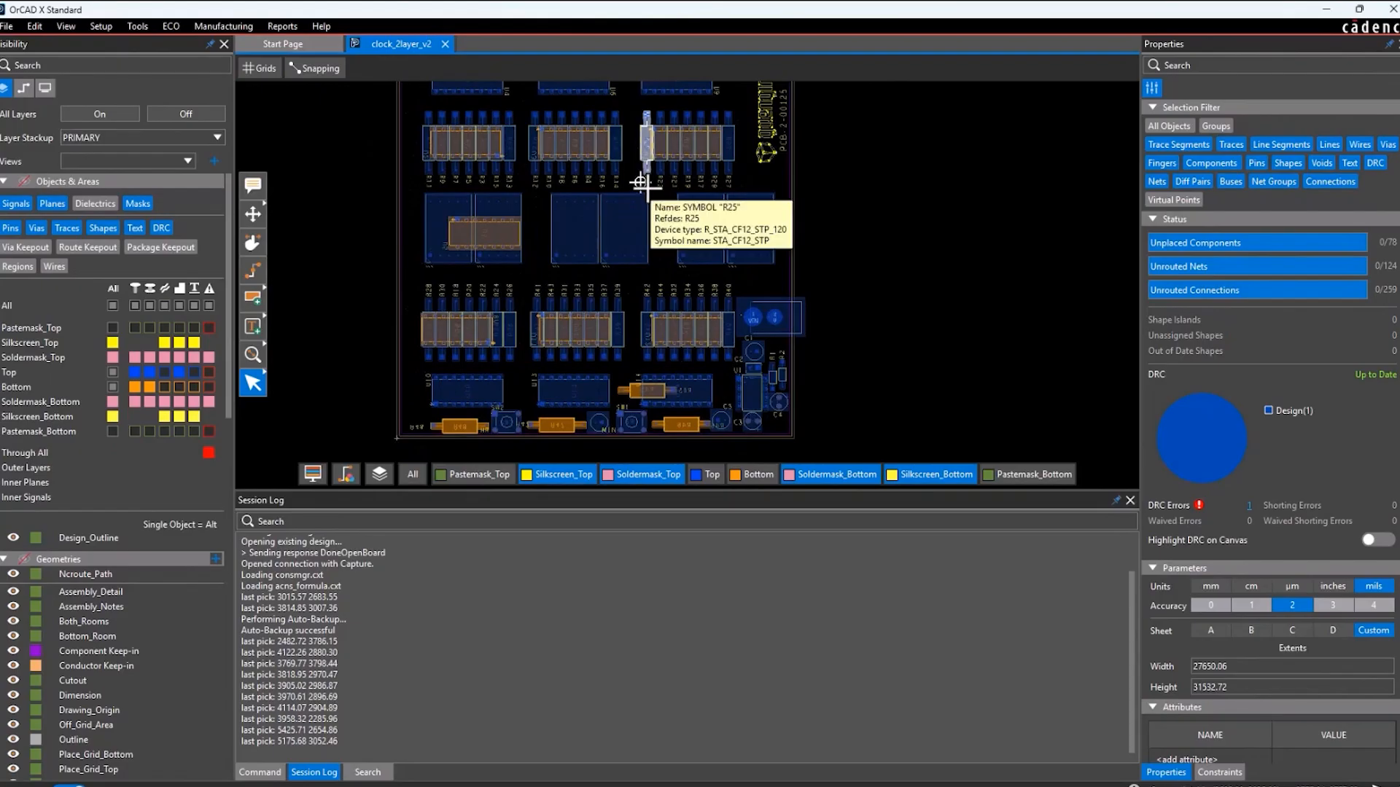
mouse_move(641, 182)
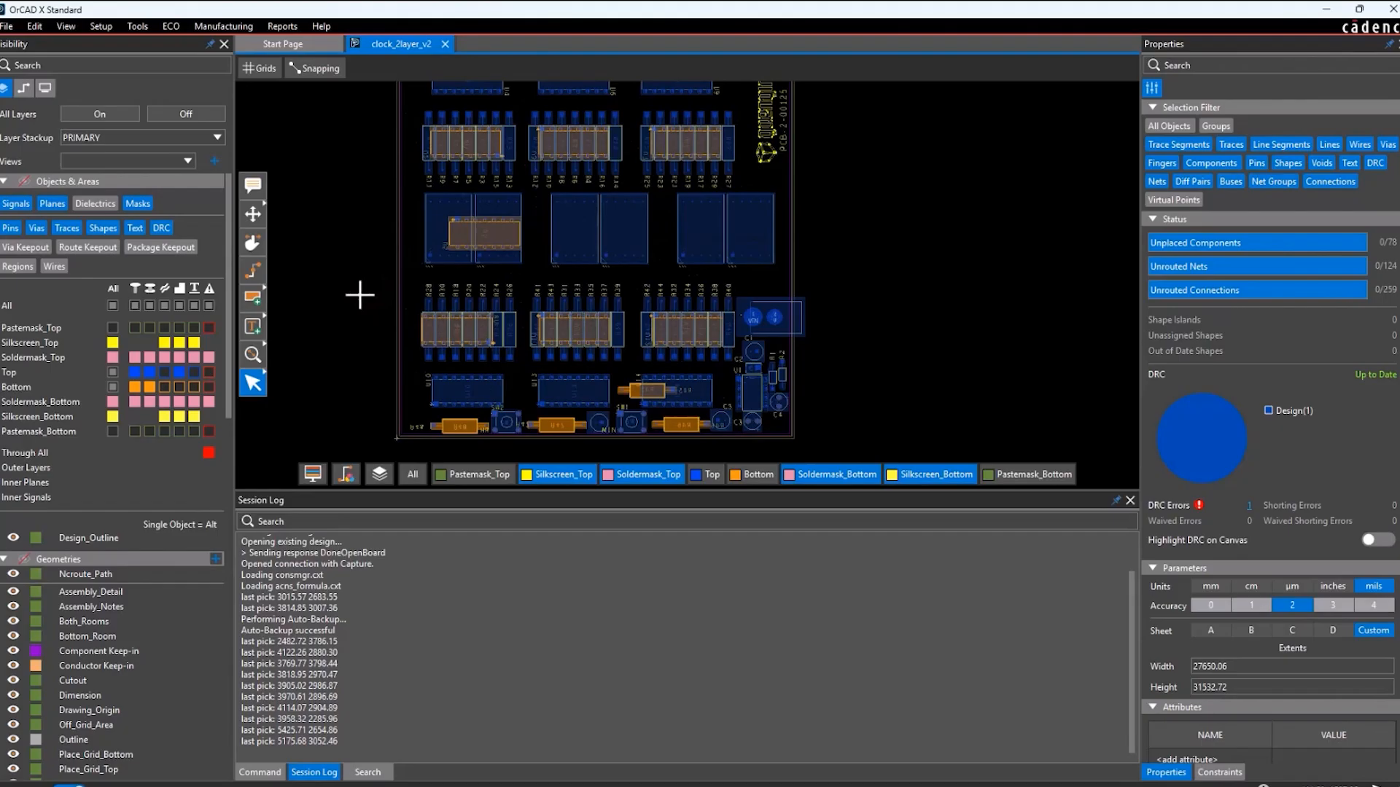
left_click(260, 772)
left_click(315, 68)
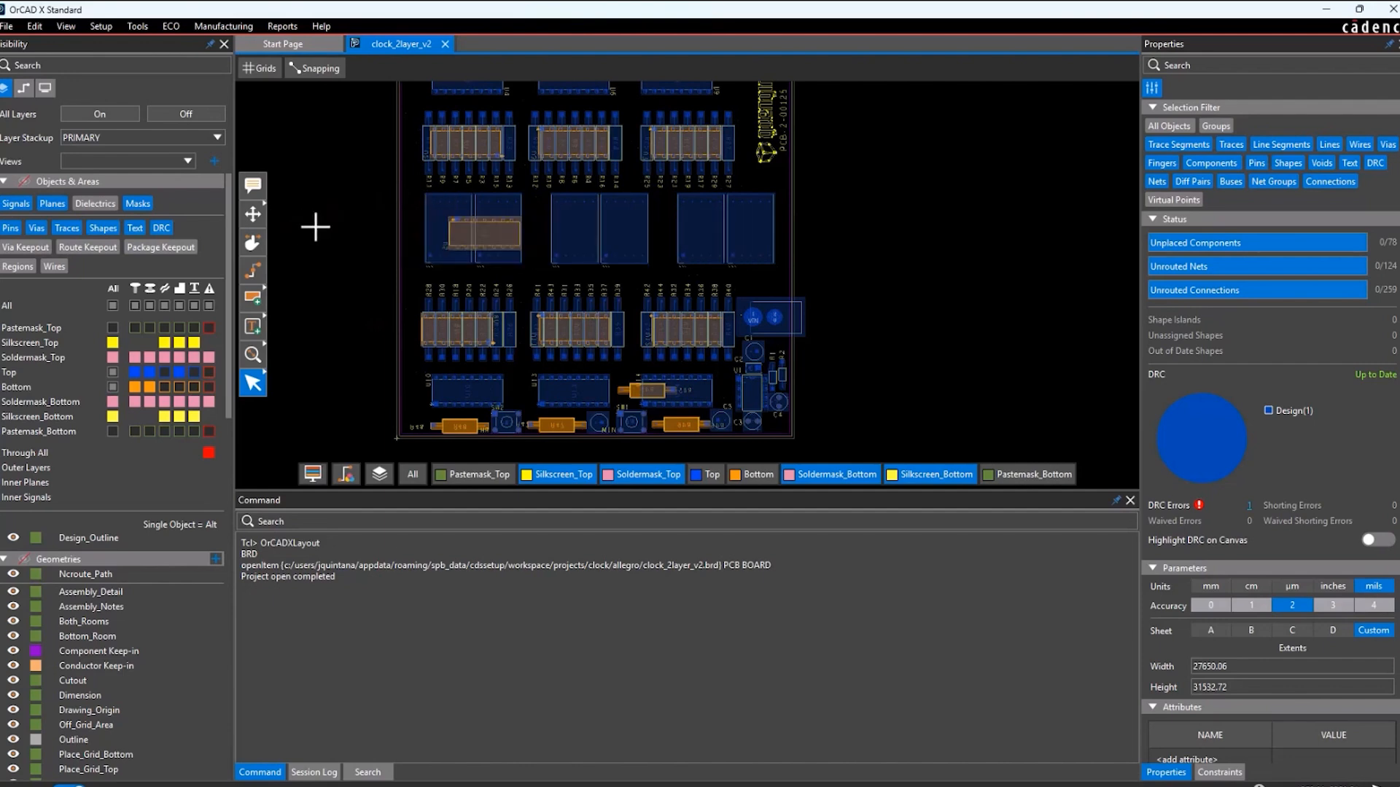
left_click(704, 233)
right_click(704, 233)
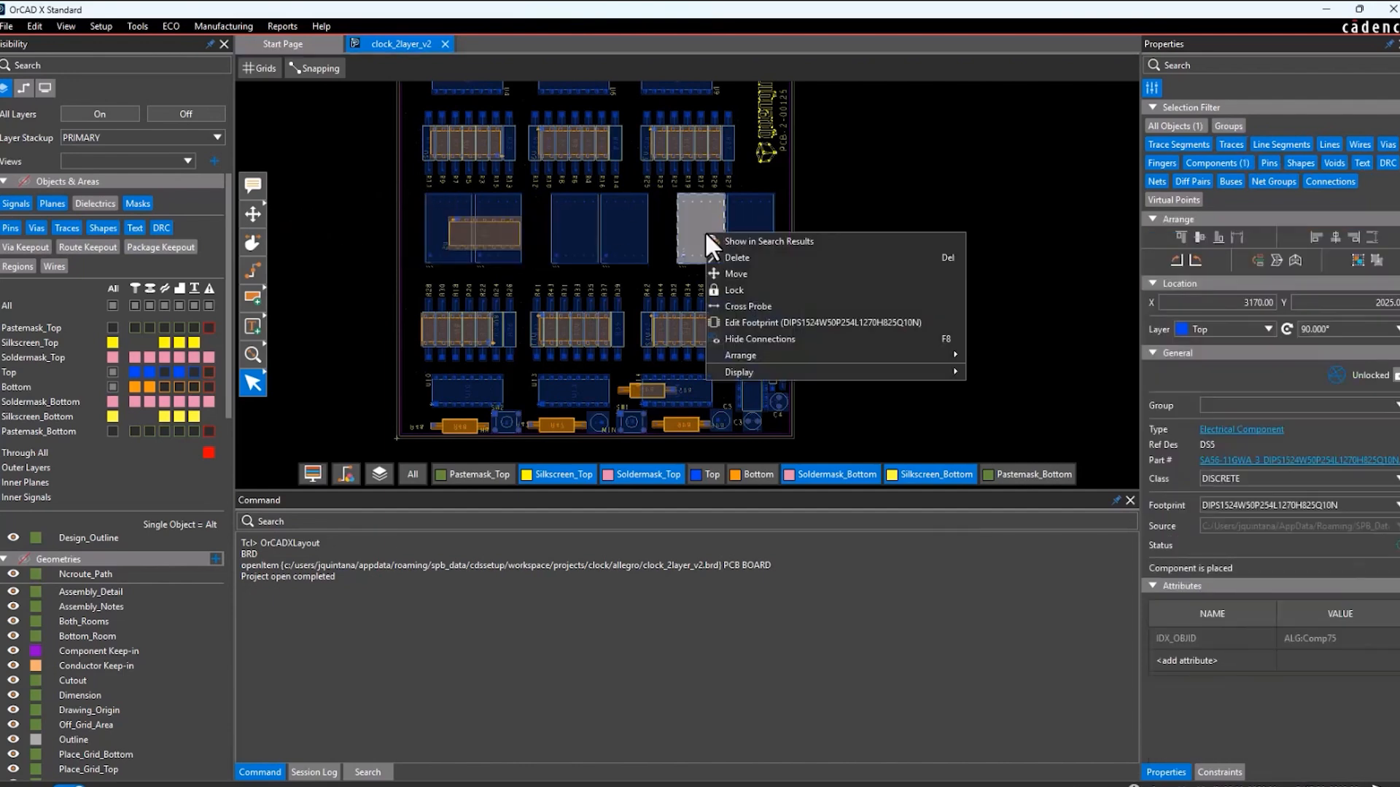
left_click(776, 318)
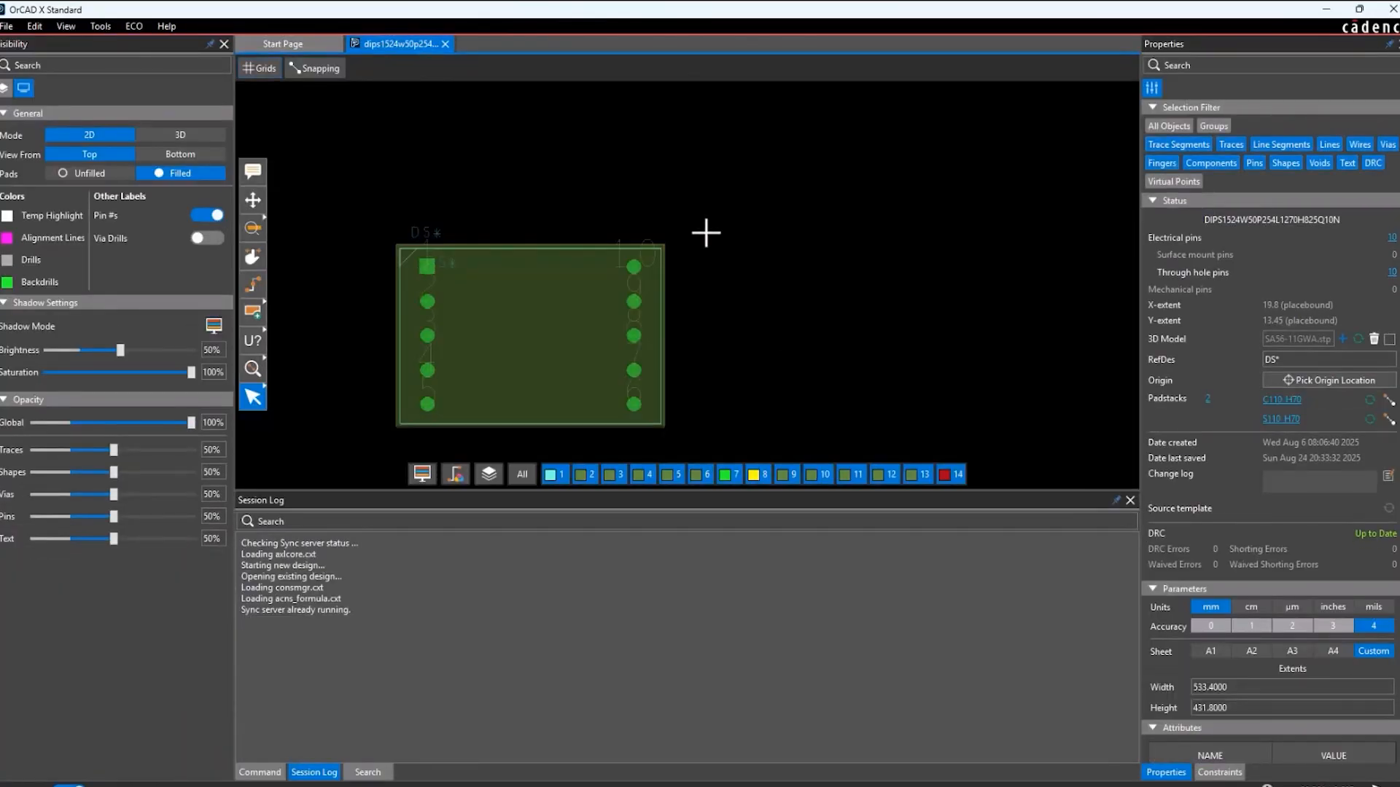
Step: Show the display footprint in 3D and view the STEP files available for its 3D model without choosing one
left_click(179, 135)
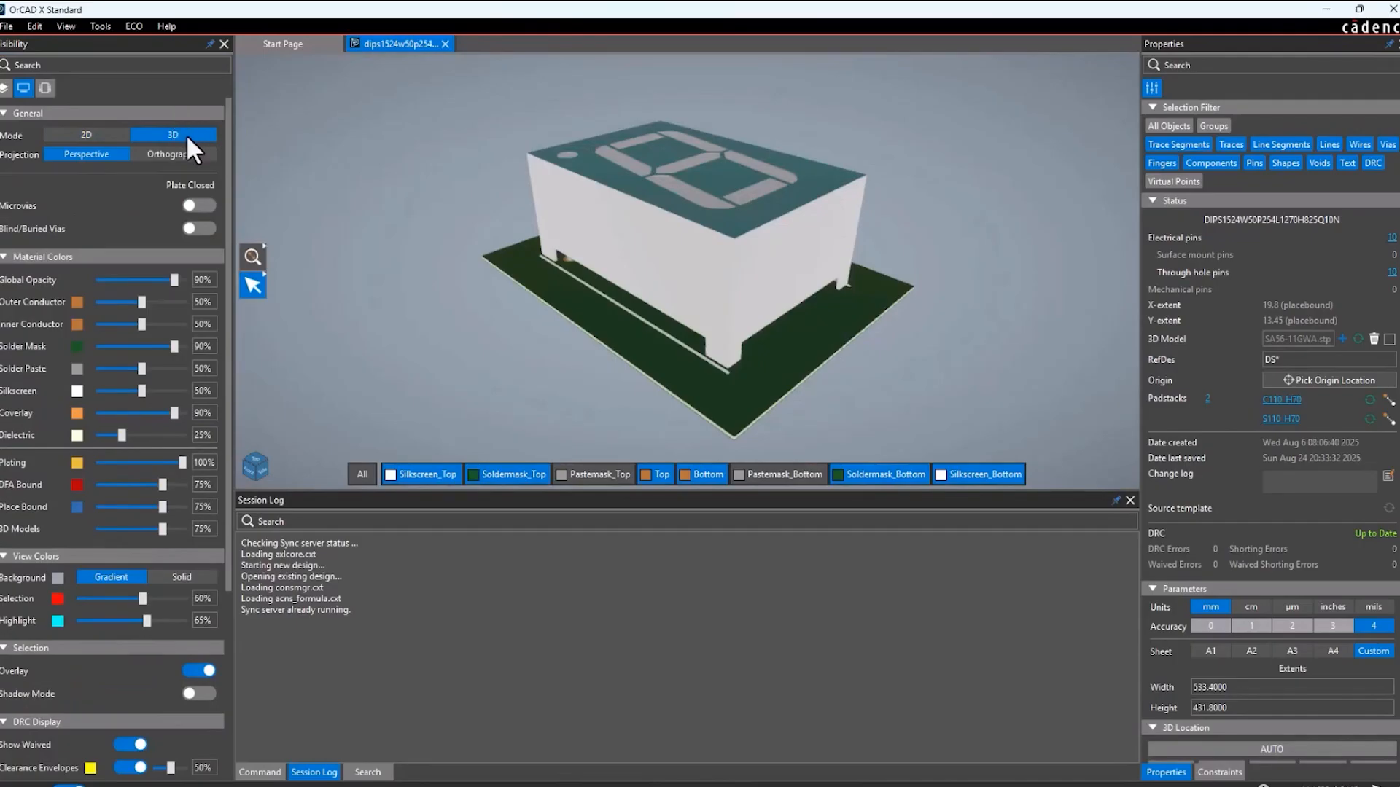
left_click(1341, 337)
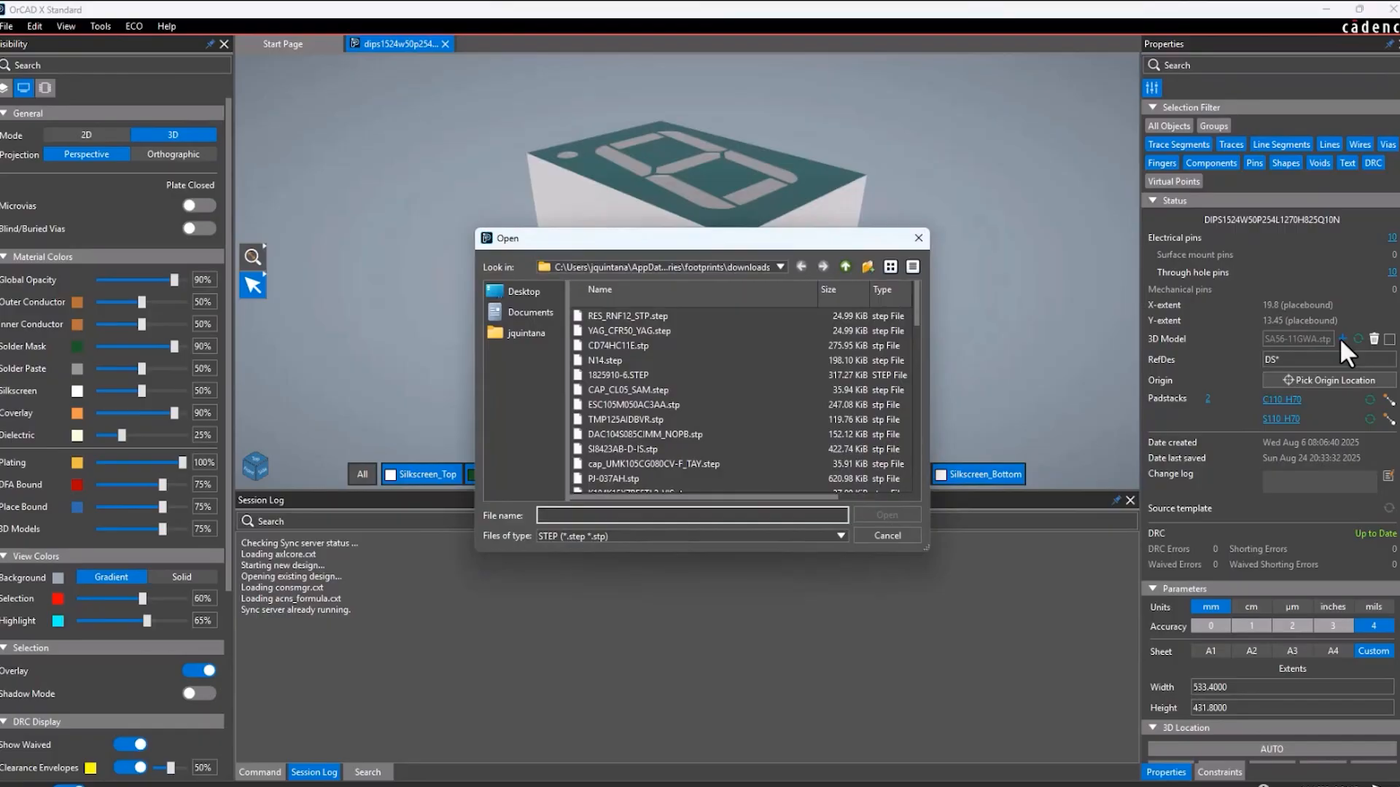
left_click(887, 536)
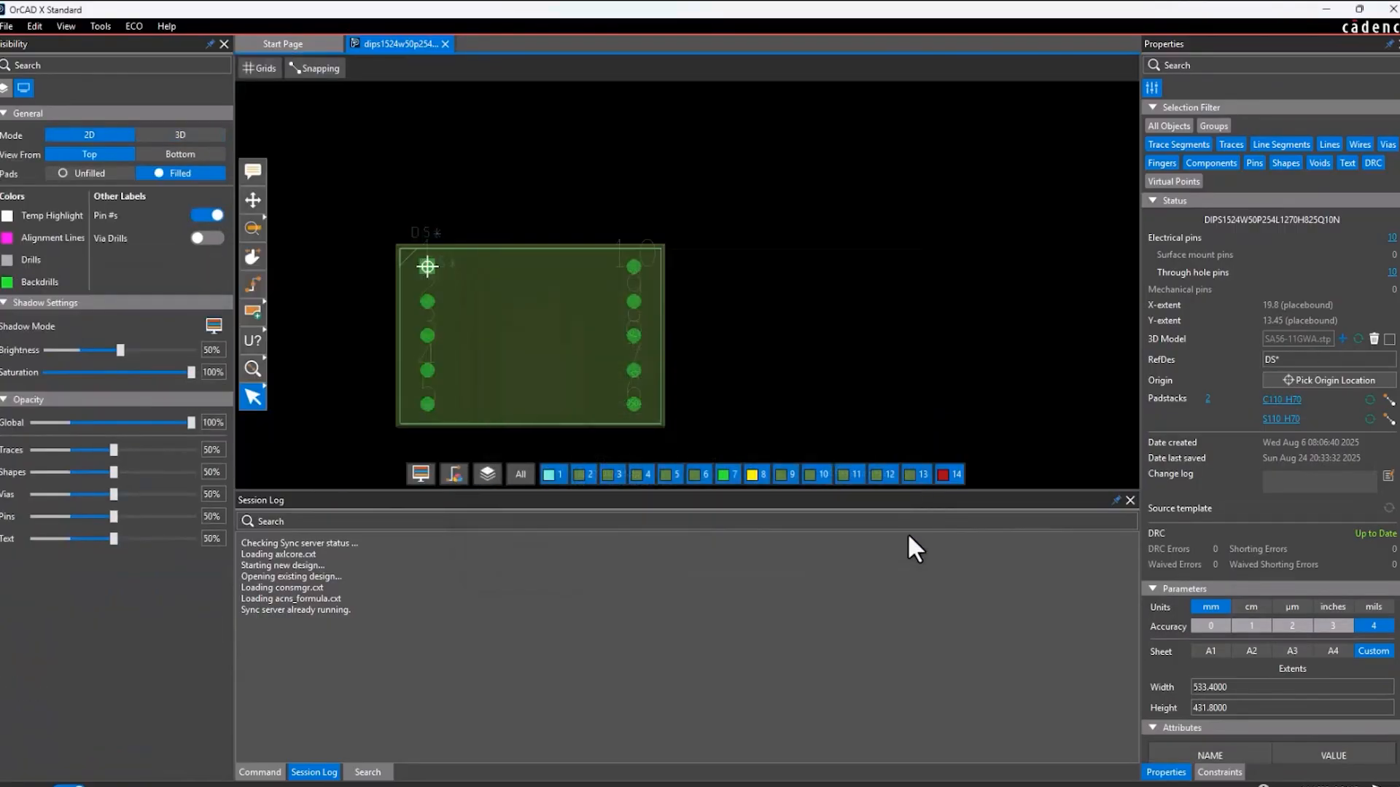
Step: Inspect the display's 3D model from above and the pin fit from beneath, and close the footprint without saving
left_click(169, 135)
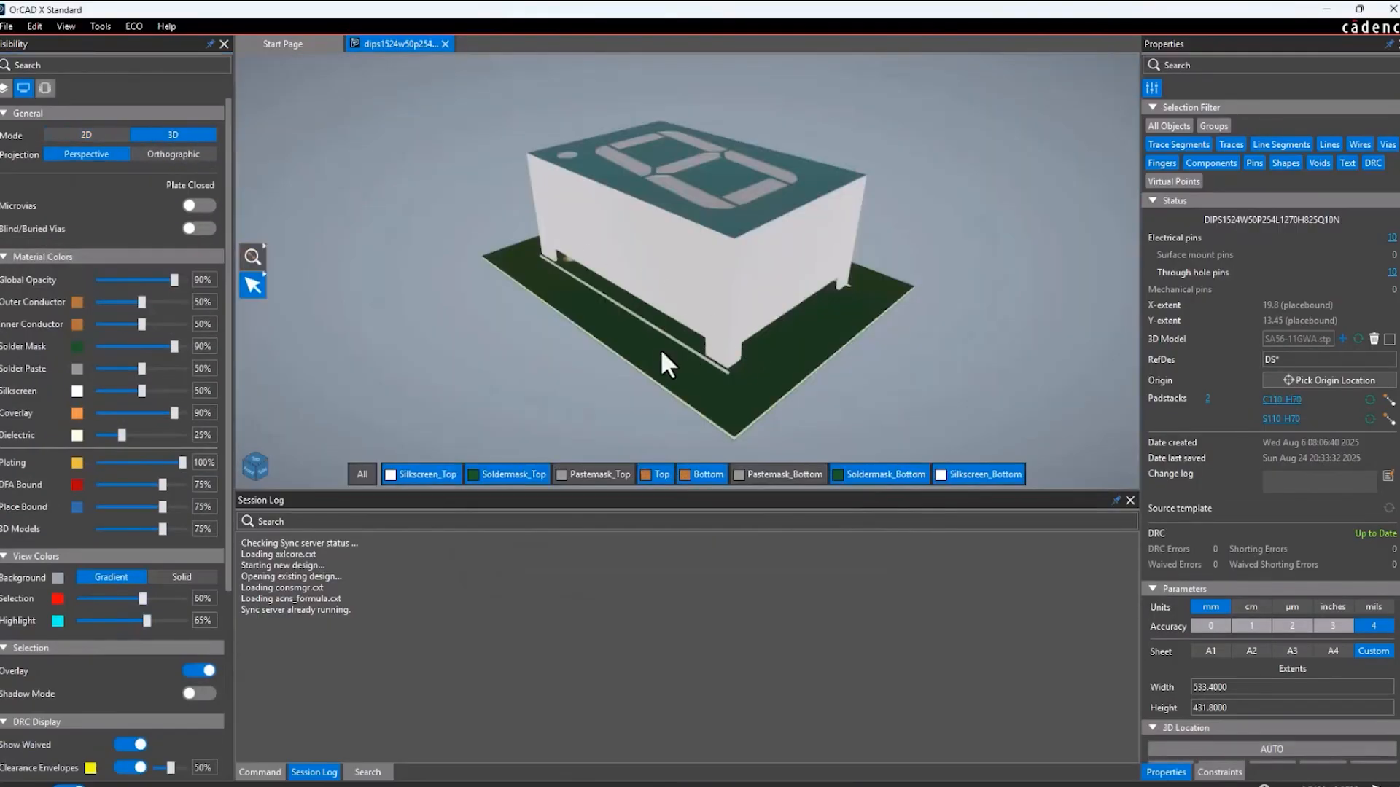
middle_click_drag(661, 353, 654, 262)
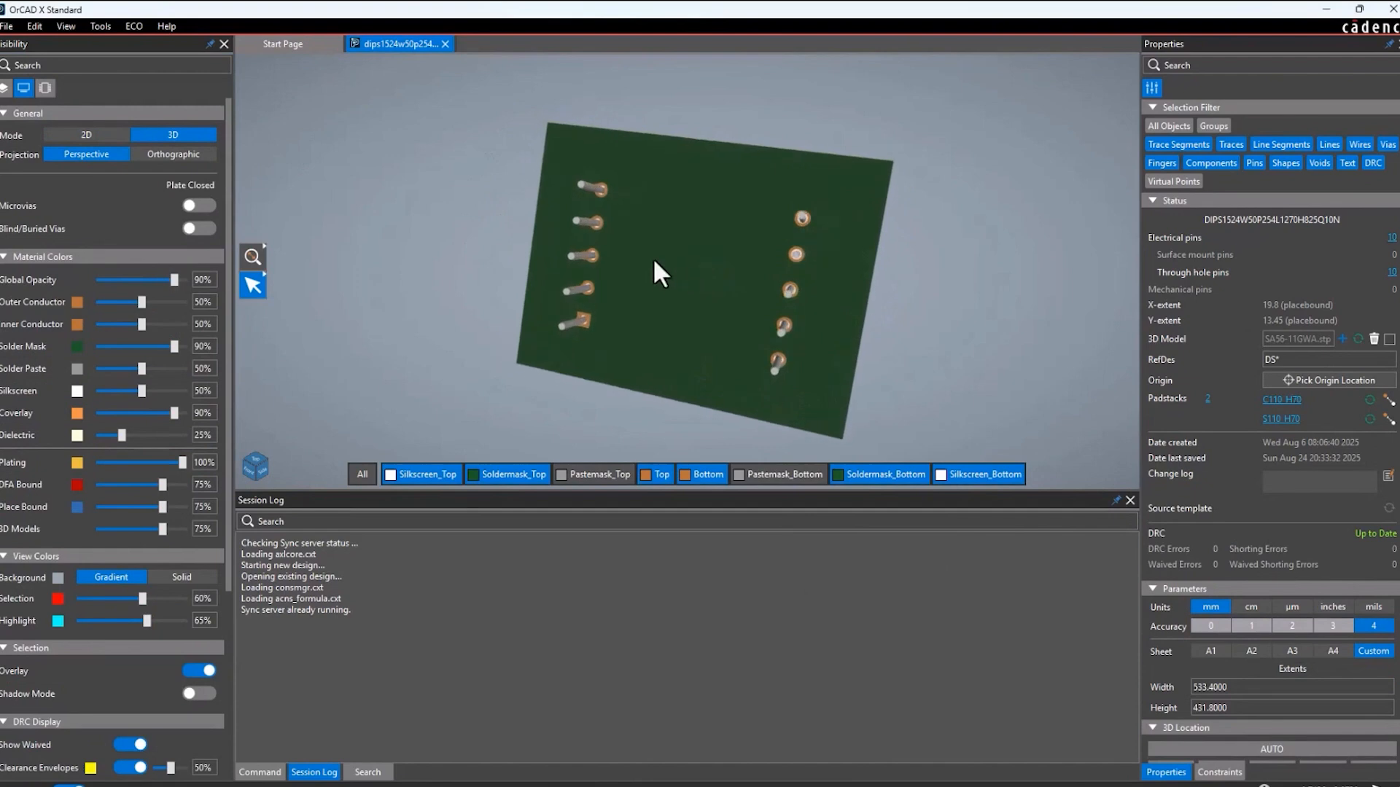
mouse_move(798, 260)
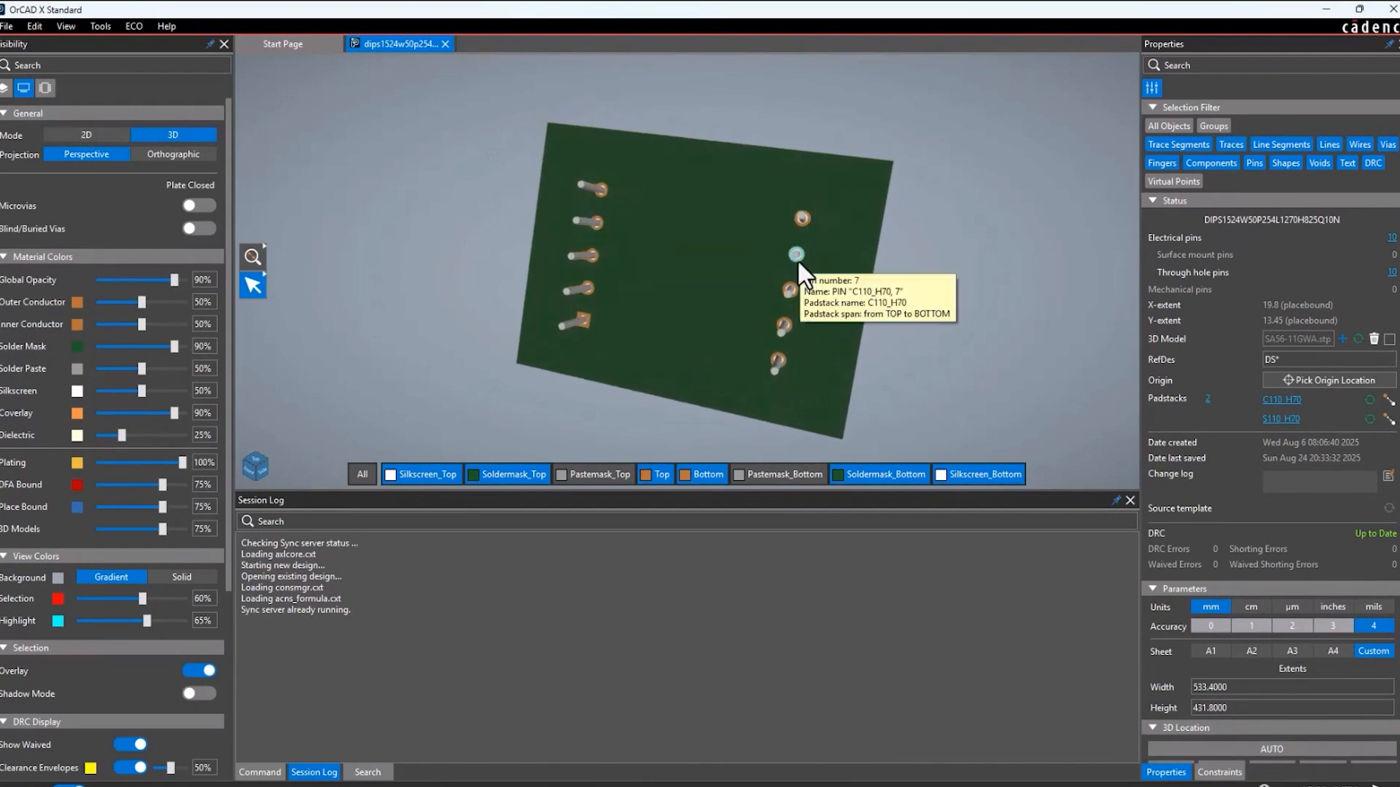
middle_click_drag(735, 287, 694, 353)
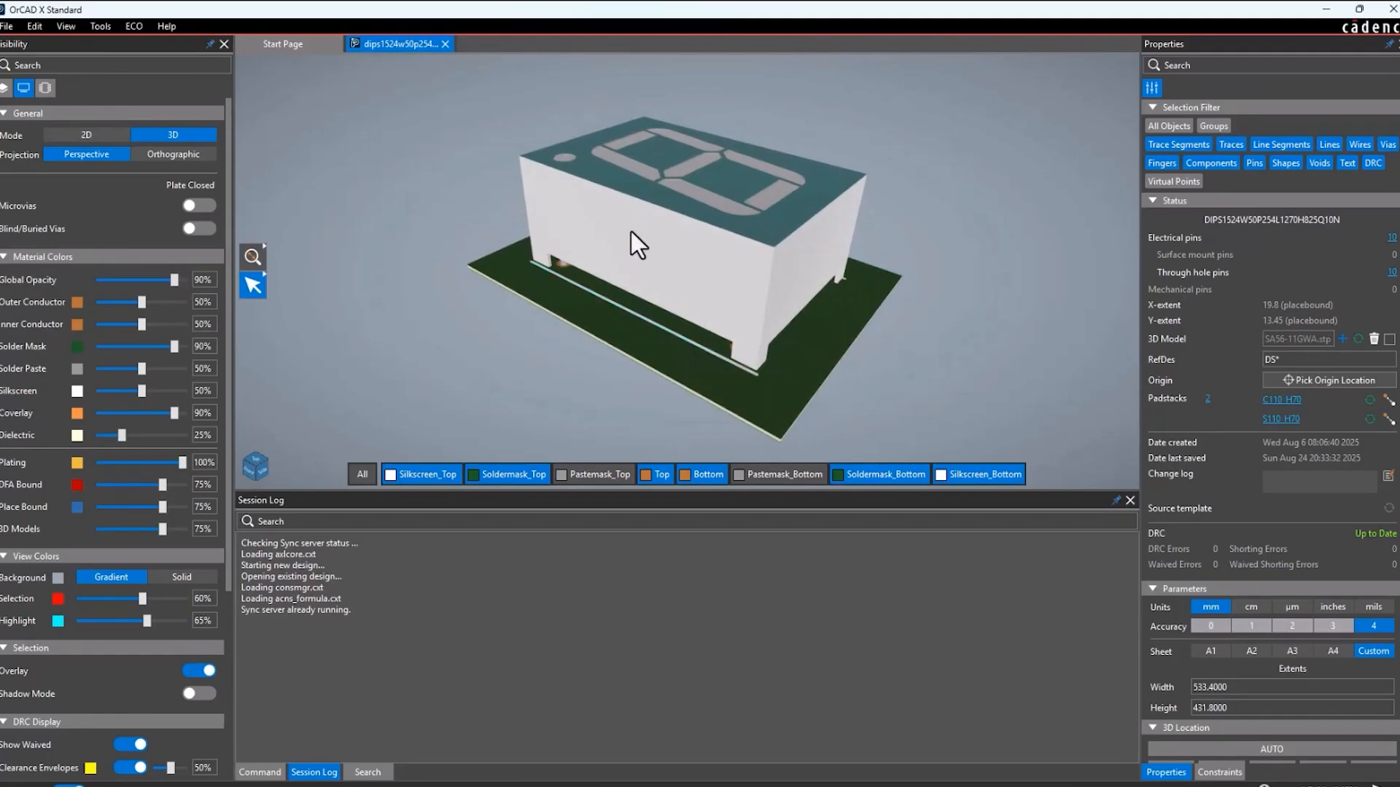
left_click(1381, 9)
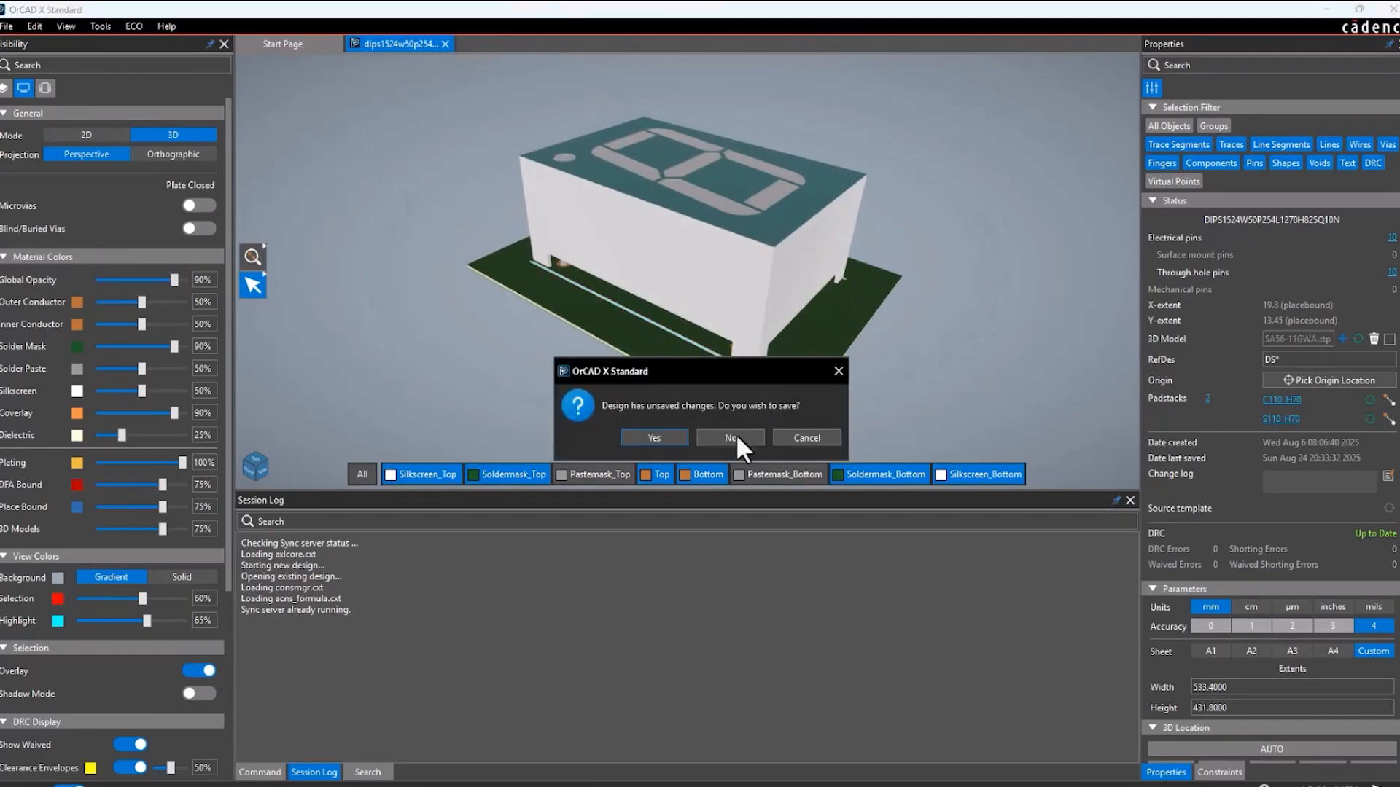
left_click(732, 434)
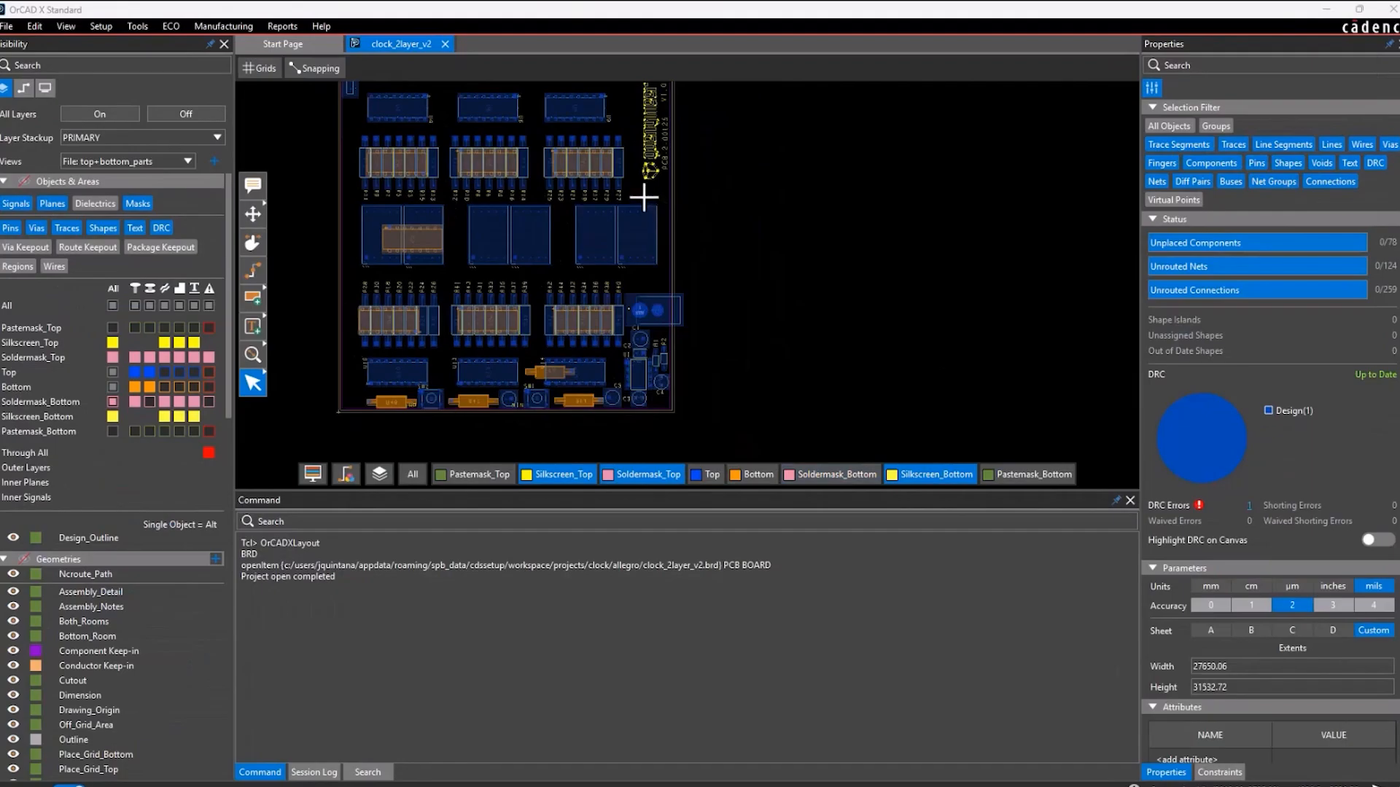
Step: Temporarily show the Bottom layer's shapes to examine the copper pour, and hide them again
middle_click_drag(641, 194, 663, 214)
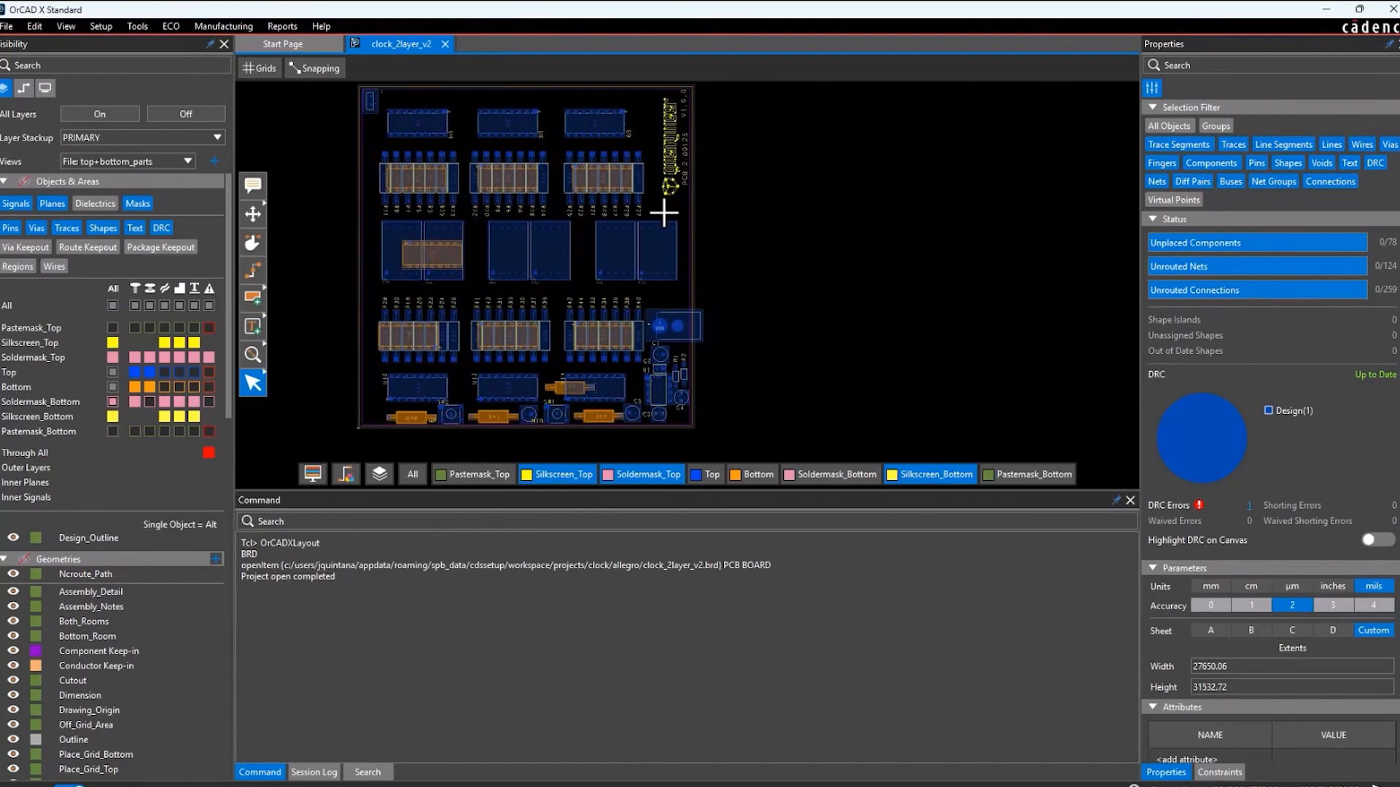
left_click(178, 388)
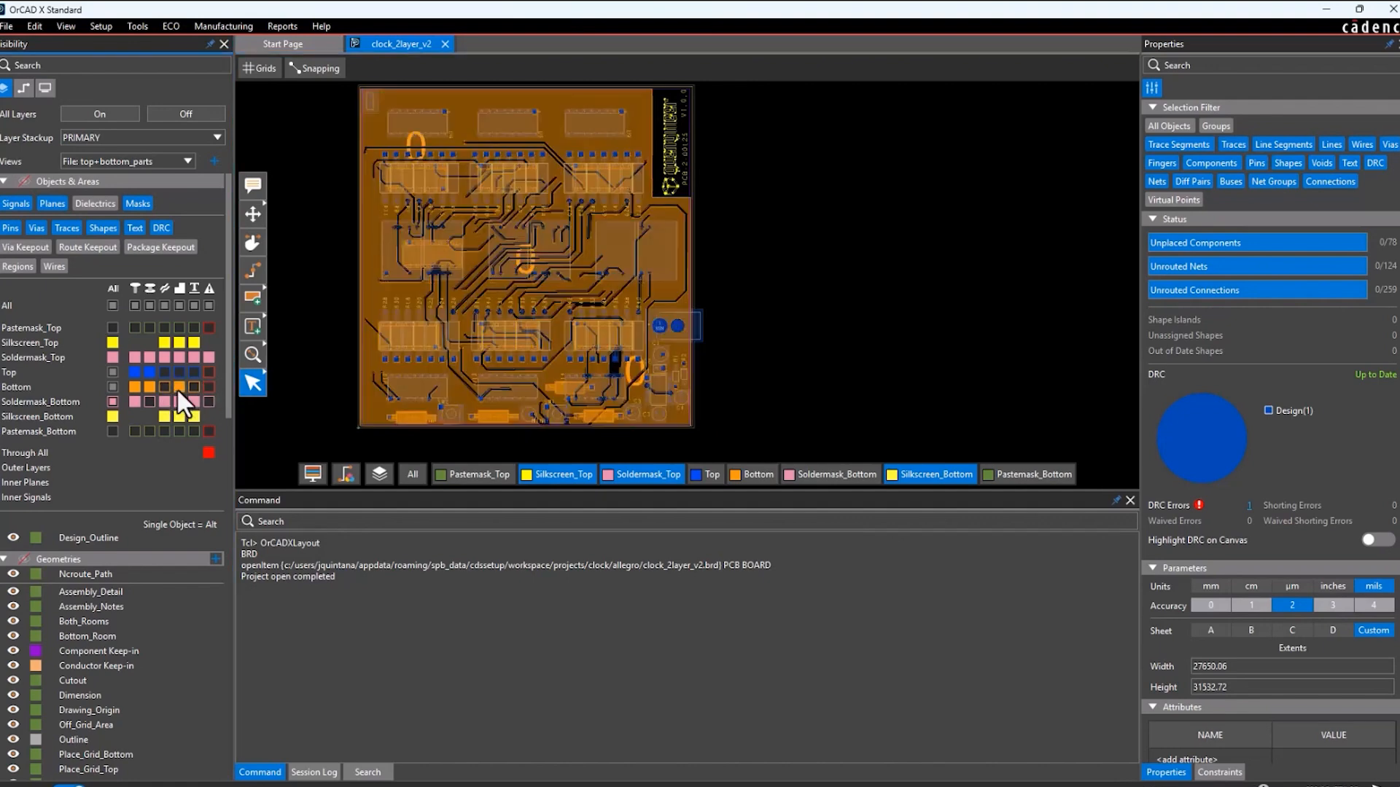
scroll(365, 305, "up", 3)
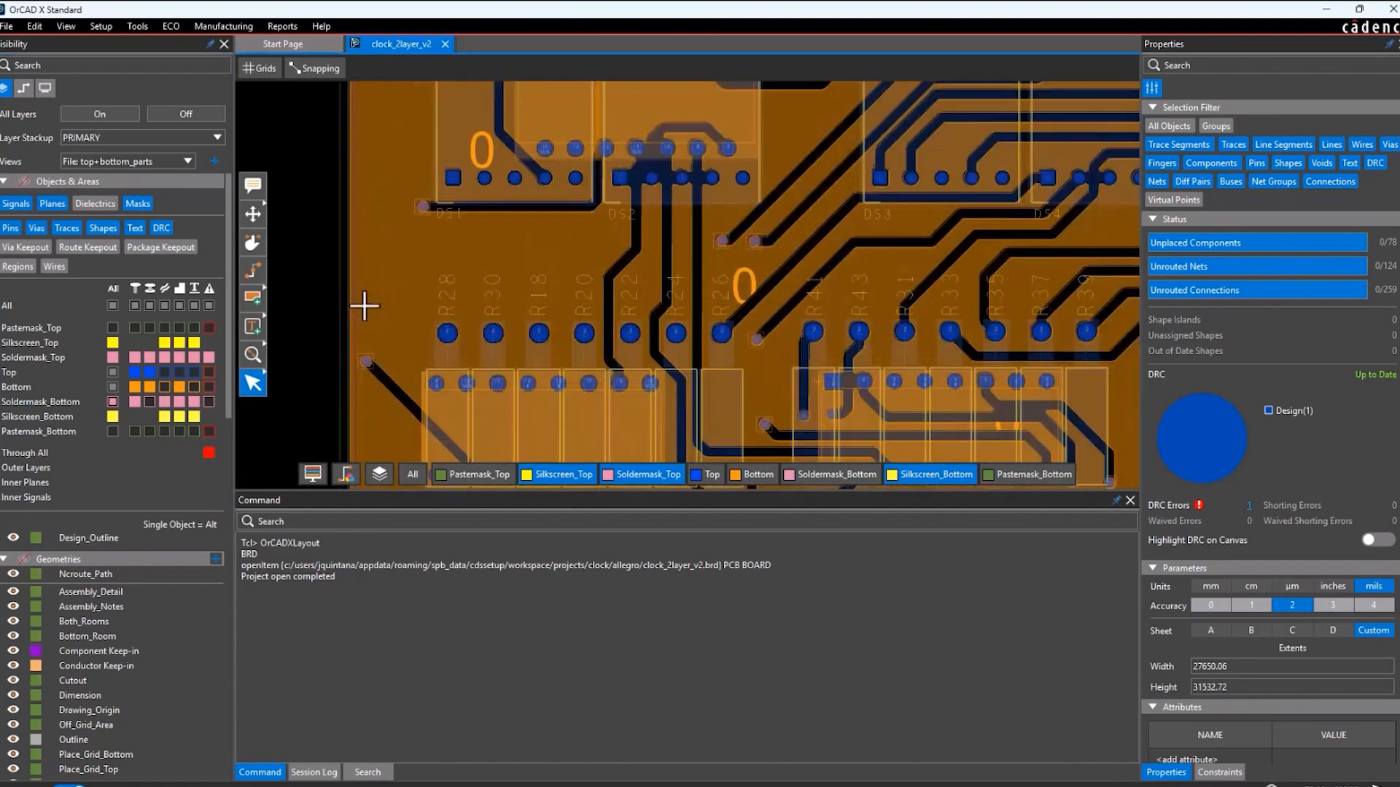
left_click(179, 387)
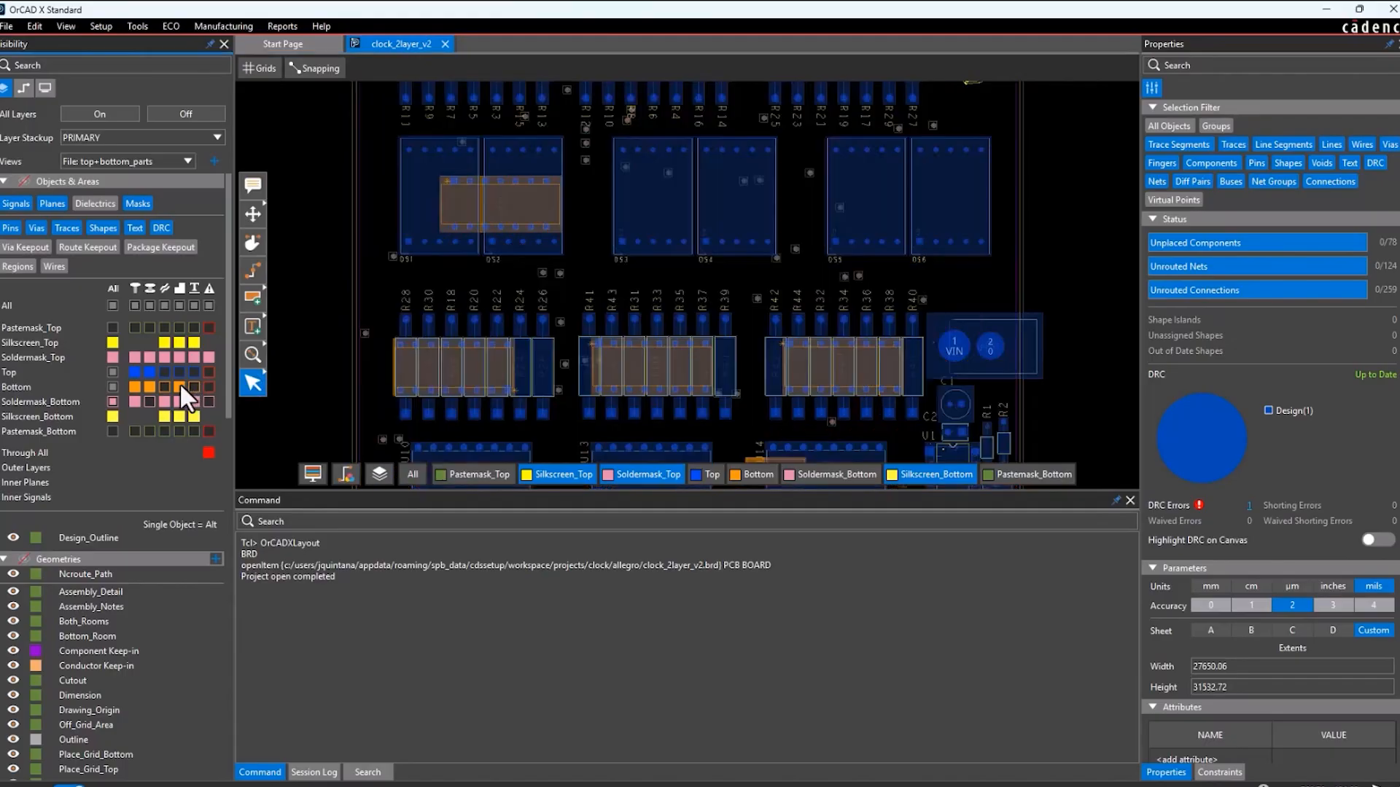
scroll(312, 335, "down", 3)
middle_click_drag(312, 335, 389, 339)
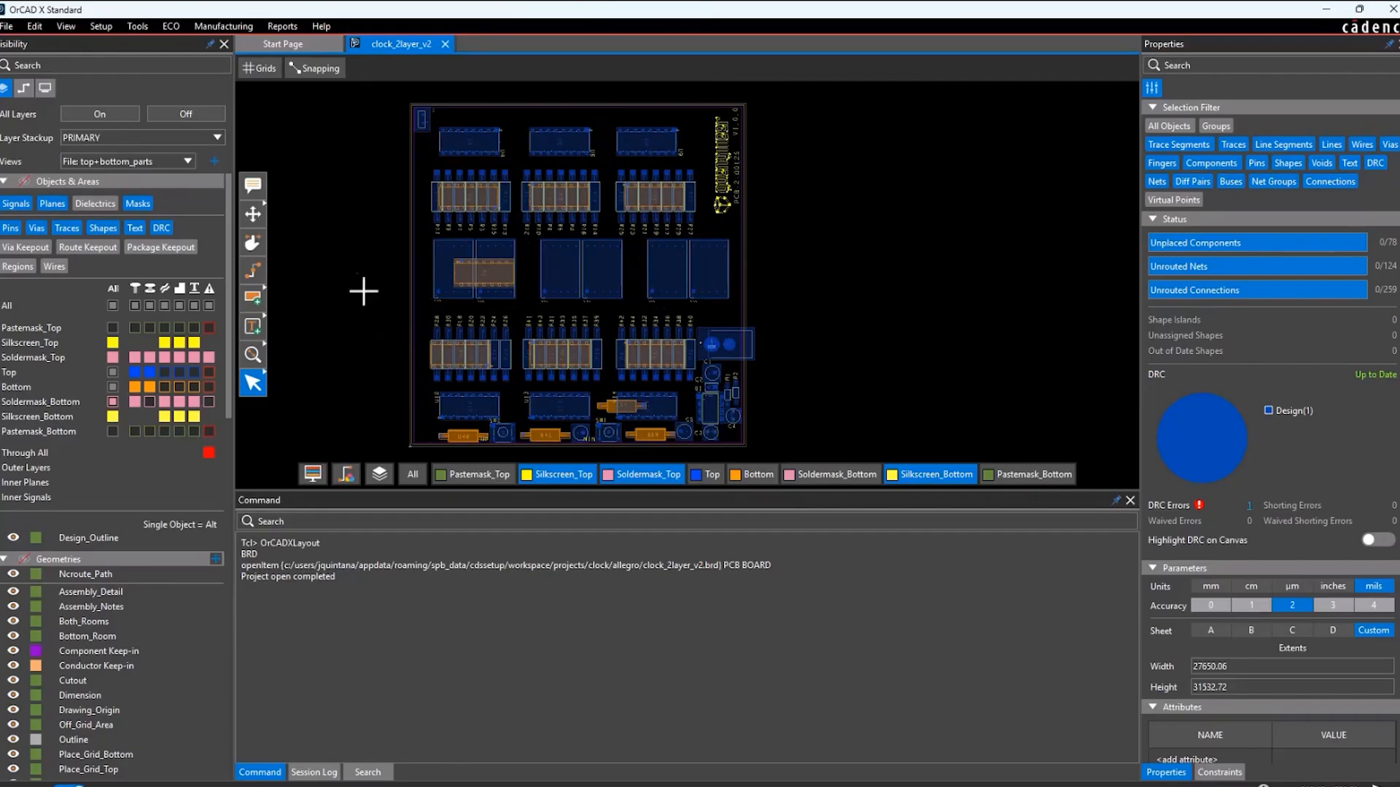
Step: Open the board's LiveDoc documentation and browse the placeable views, artwork, drill drawings, stackup charts and notes
left_click(235, 26)
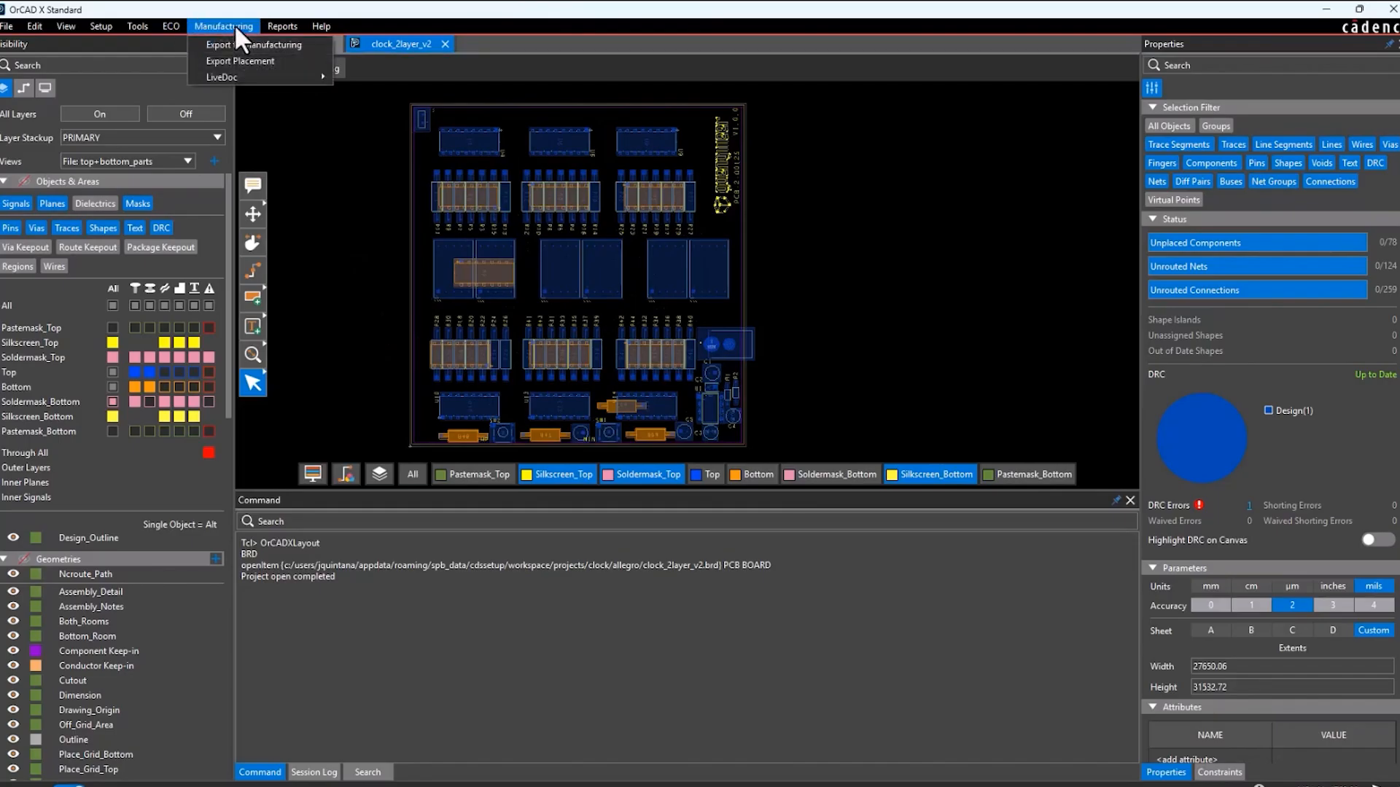
mouse_move(283, 78)
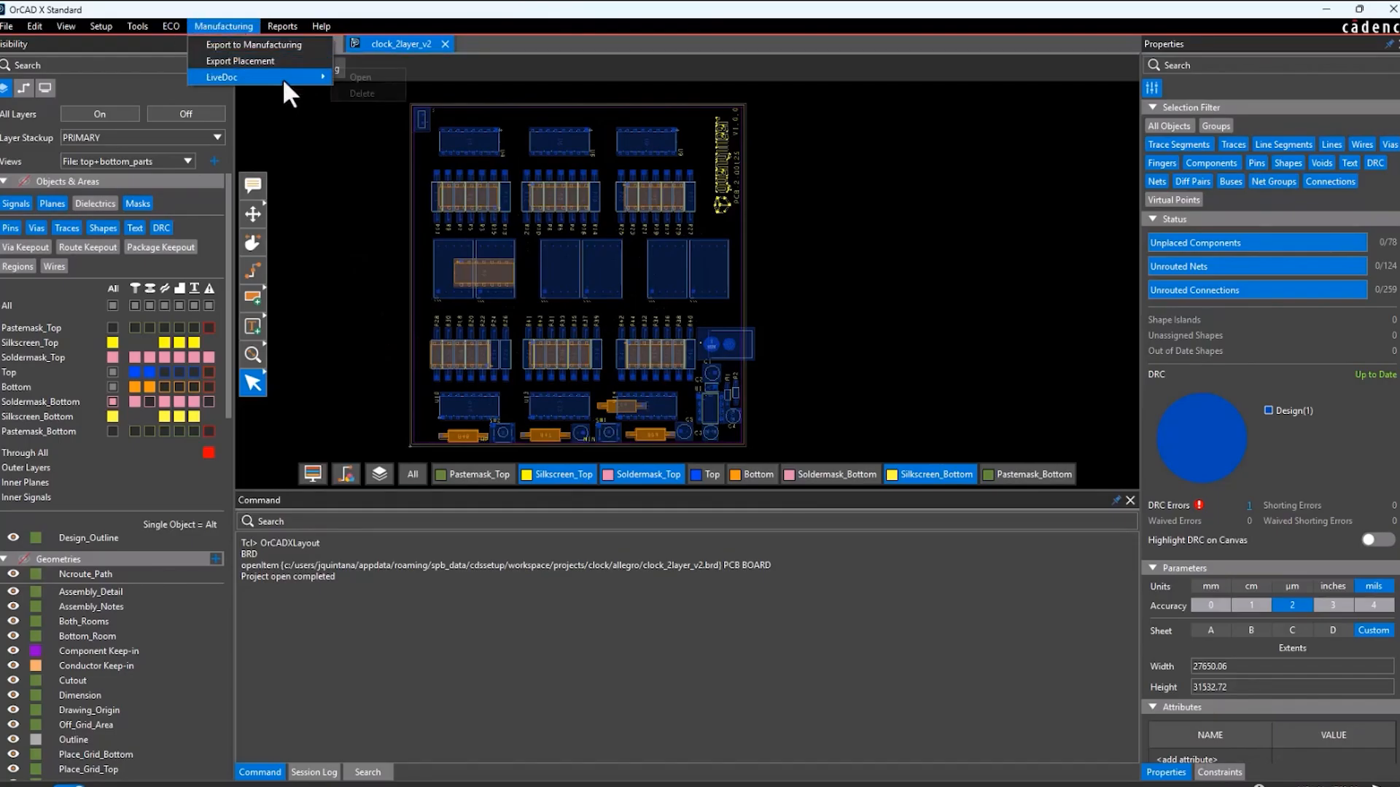
left_click(365, 78)
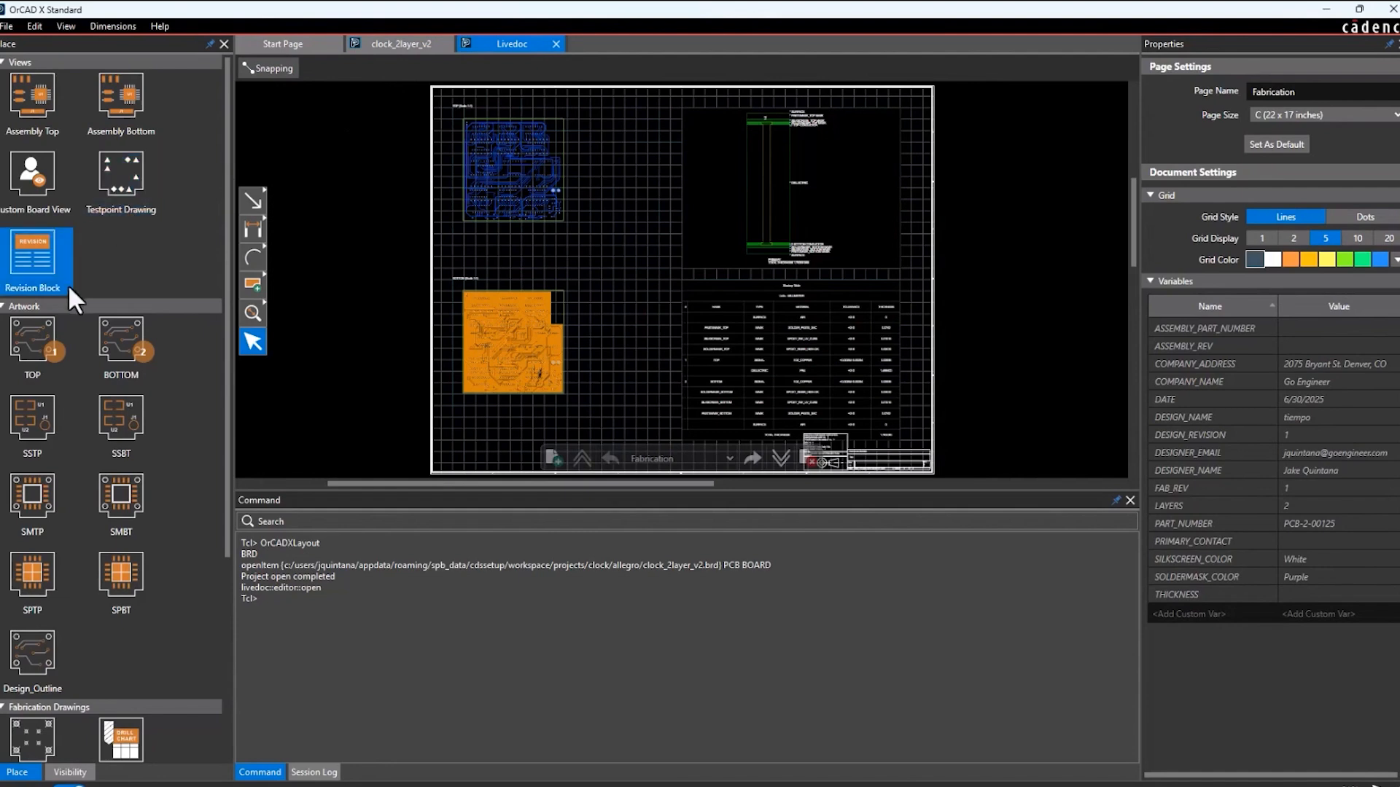
scroll(78, 313, "down", 1)
scroll(78, 314, "down", 4)
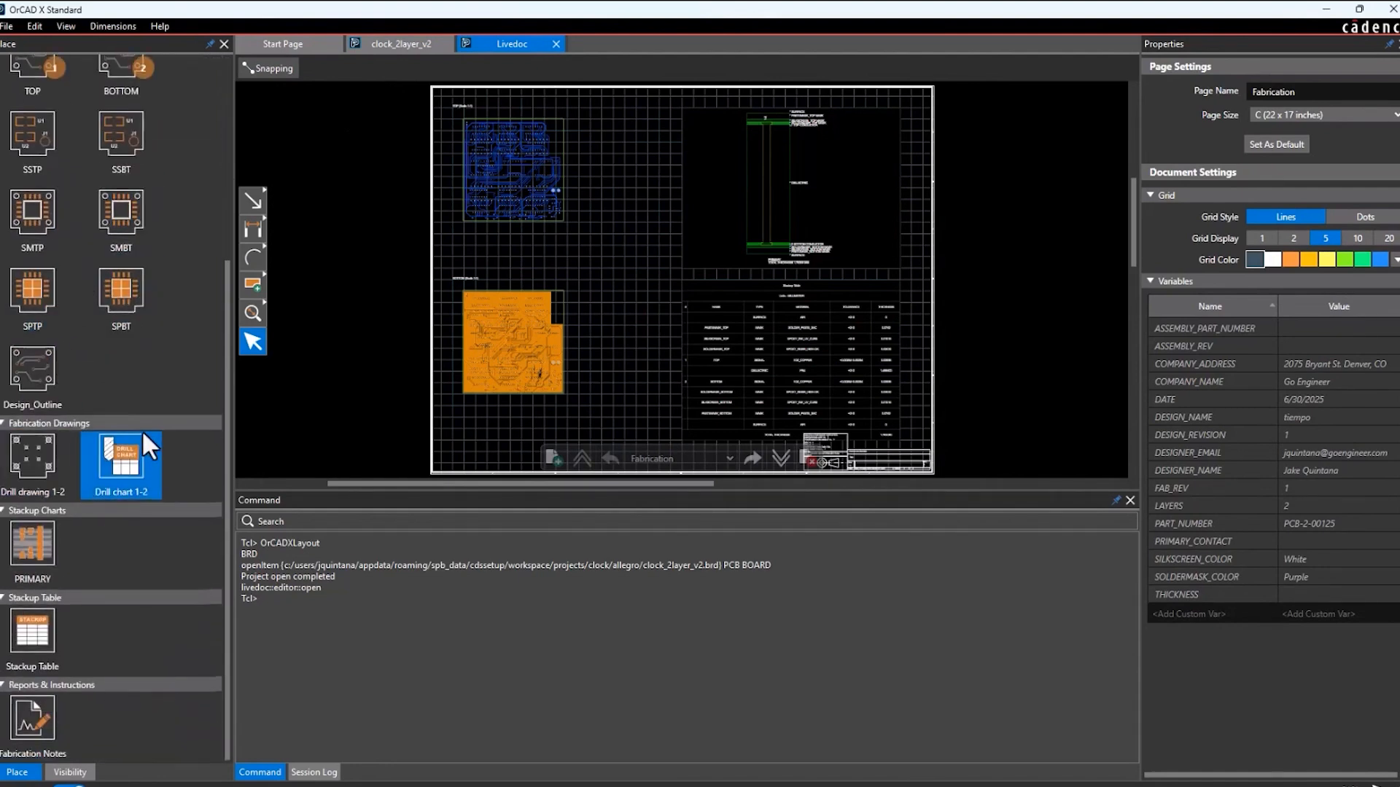
scroll(141, 428, "up", 4)
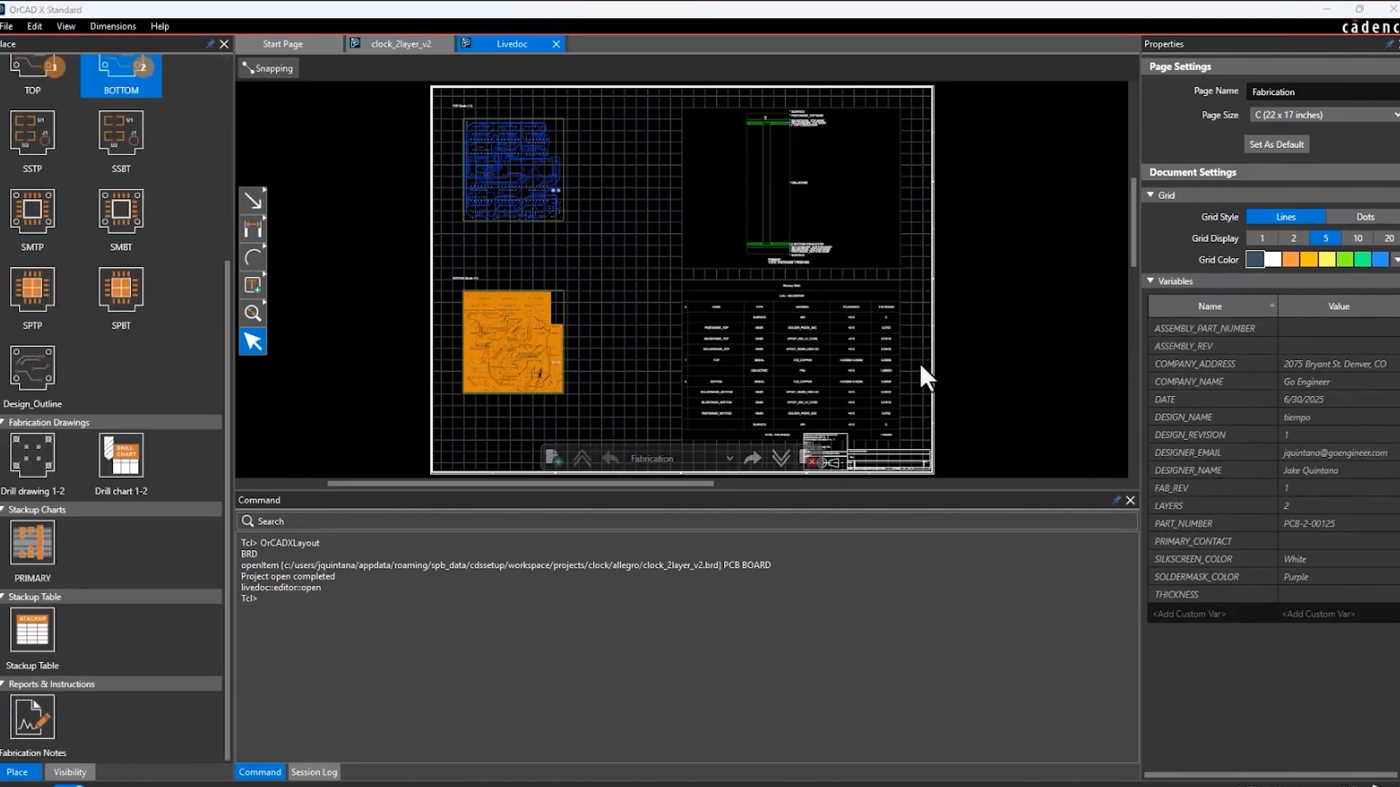
Step: Review the fab_top and fab_bottom pages of the LiveDoc document
left_click(728, 459)
left_click(699, 504)
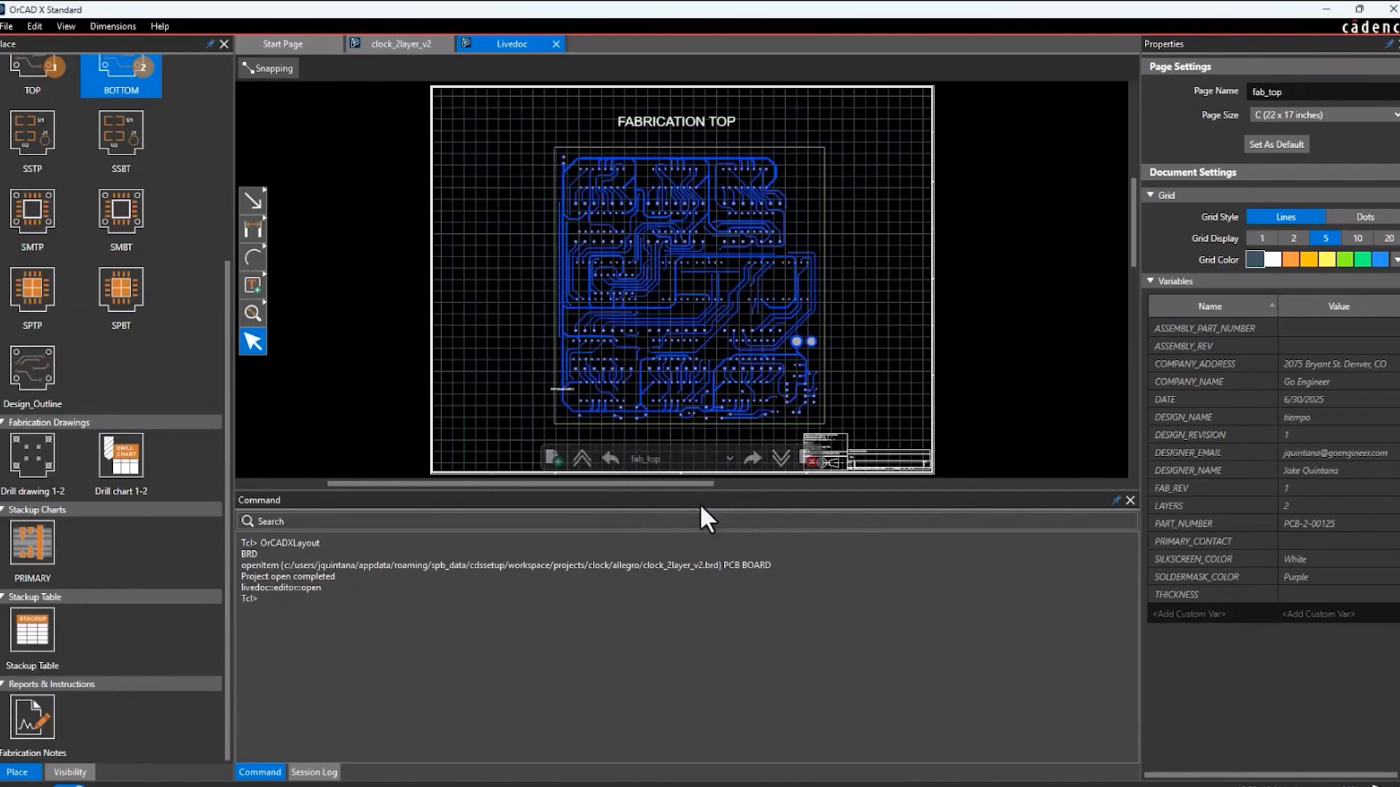
left_click(722, 465)
left_click(703, 515)
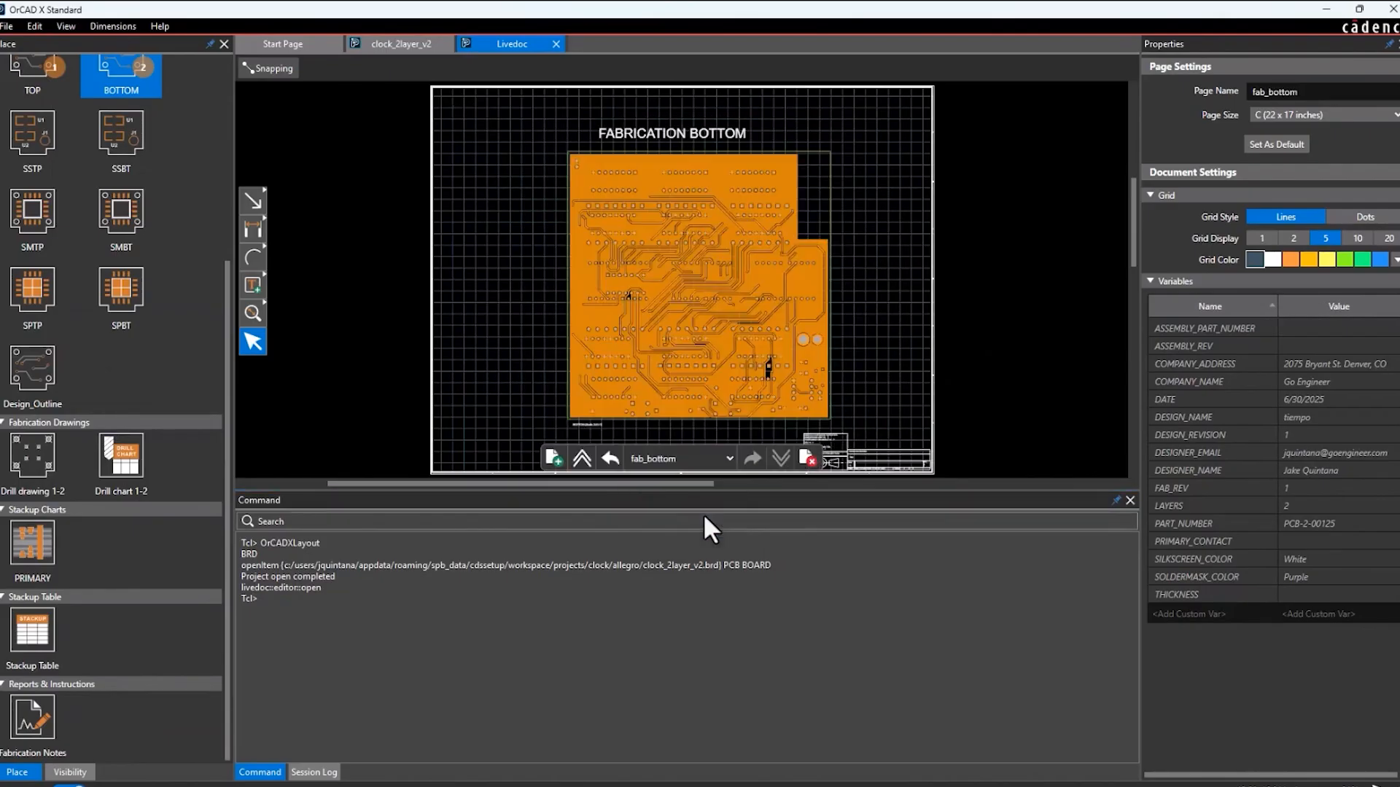
Step: Add a new LiveDoc page and place Drill drawing 1-2 with a Drill chart 1-2 about 1050 by 1190 to its right
left_click(554, 458)
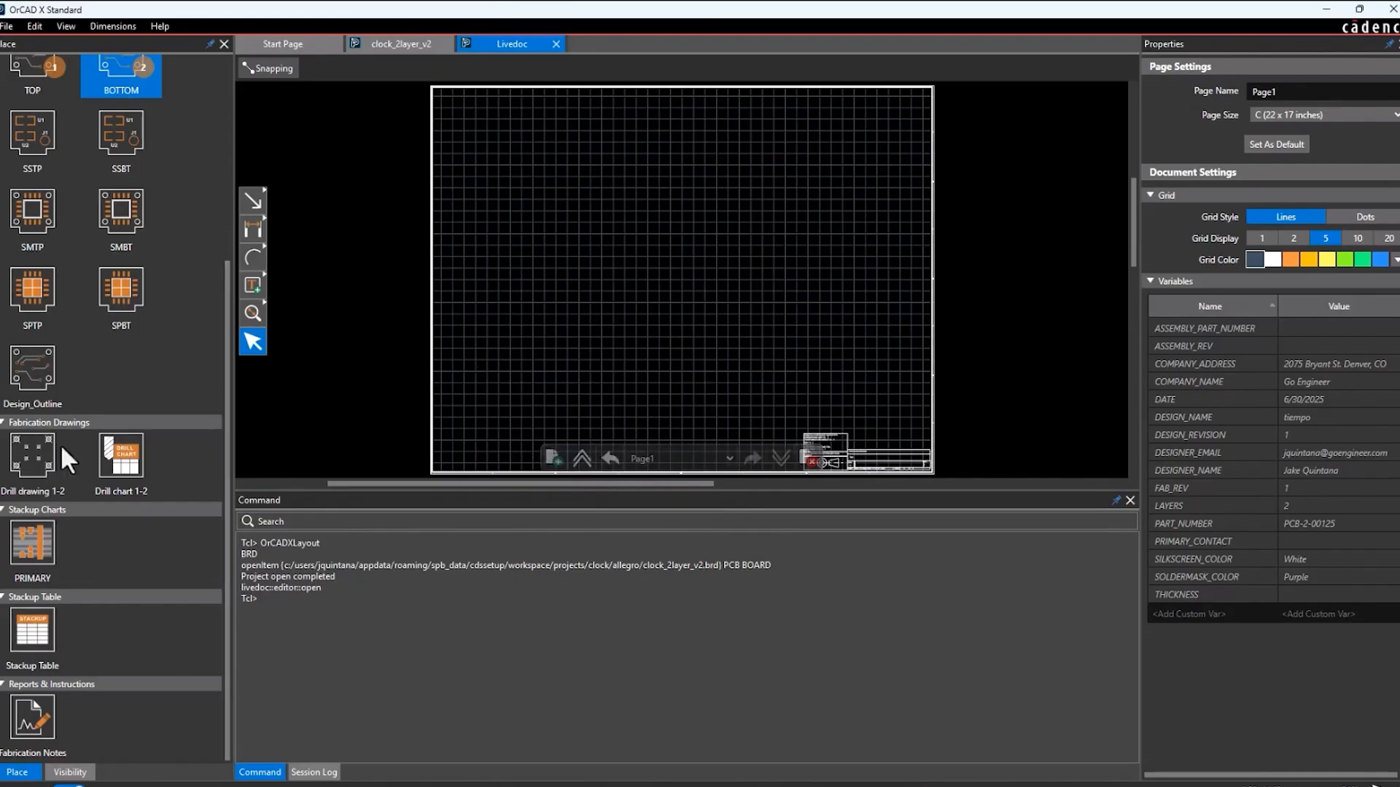
left_click(29, 459)
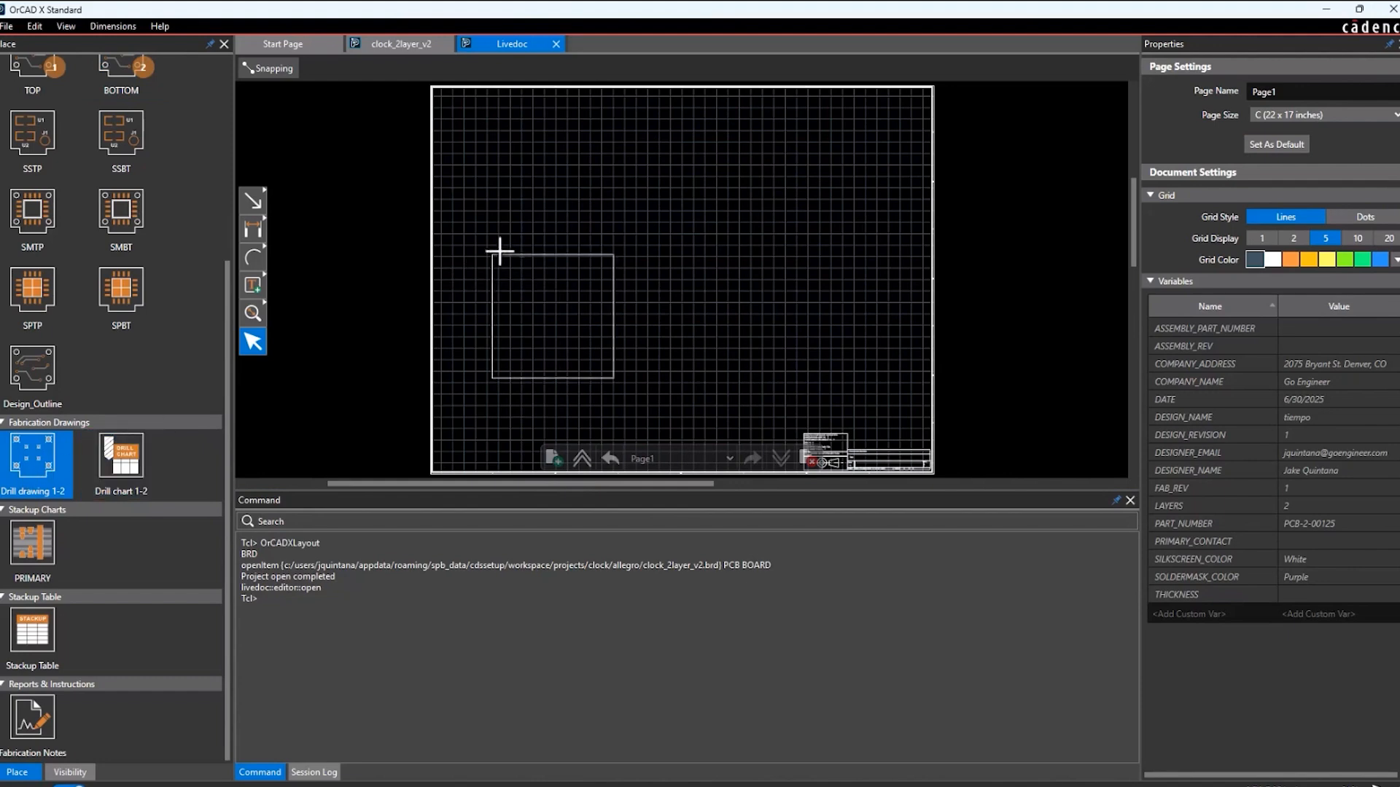
left_click(501, 167)
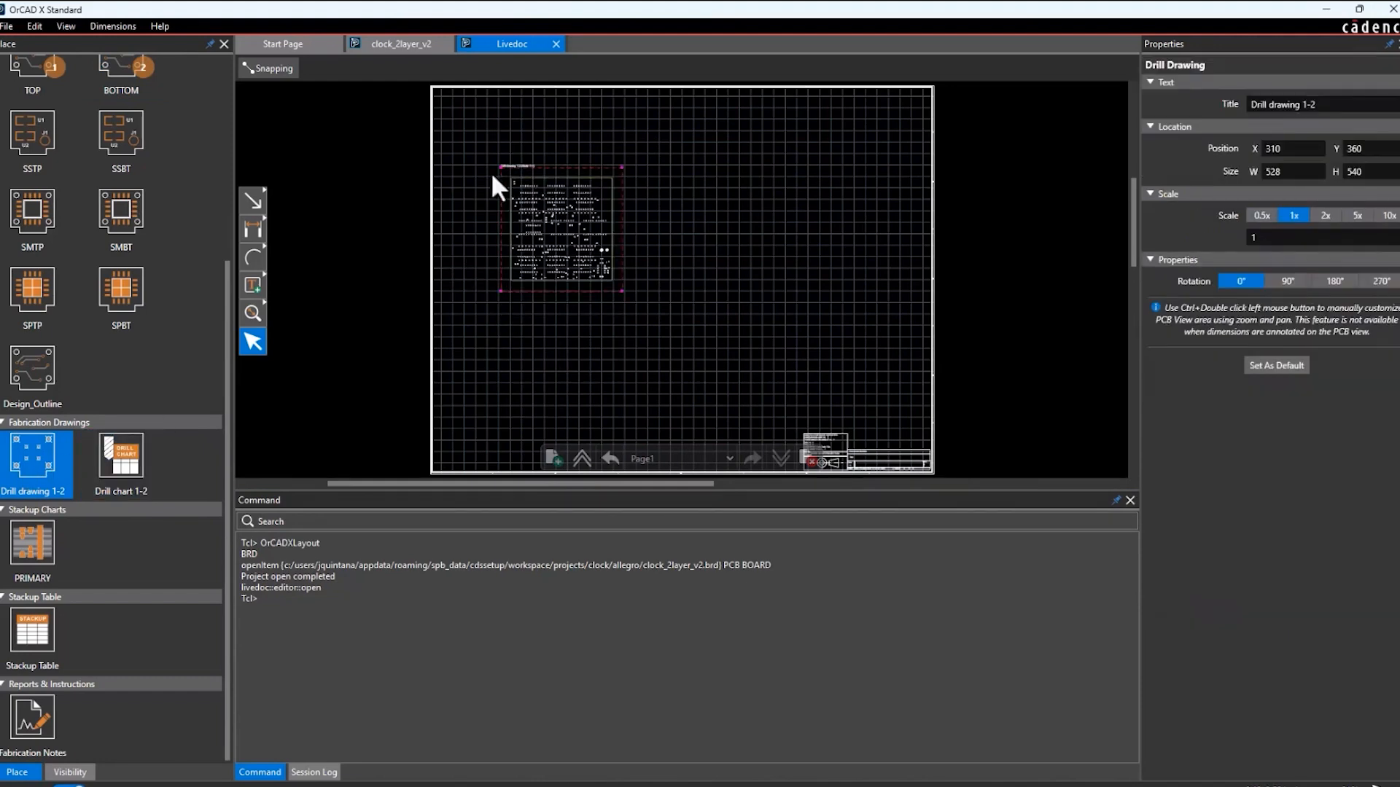
left_click(117, 465)
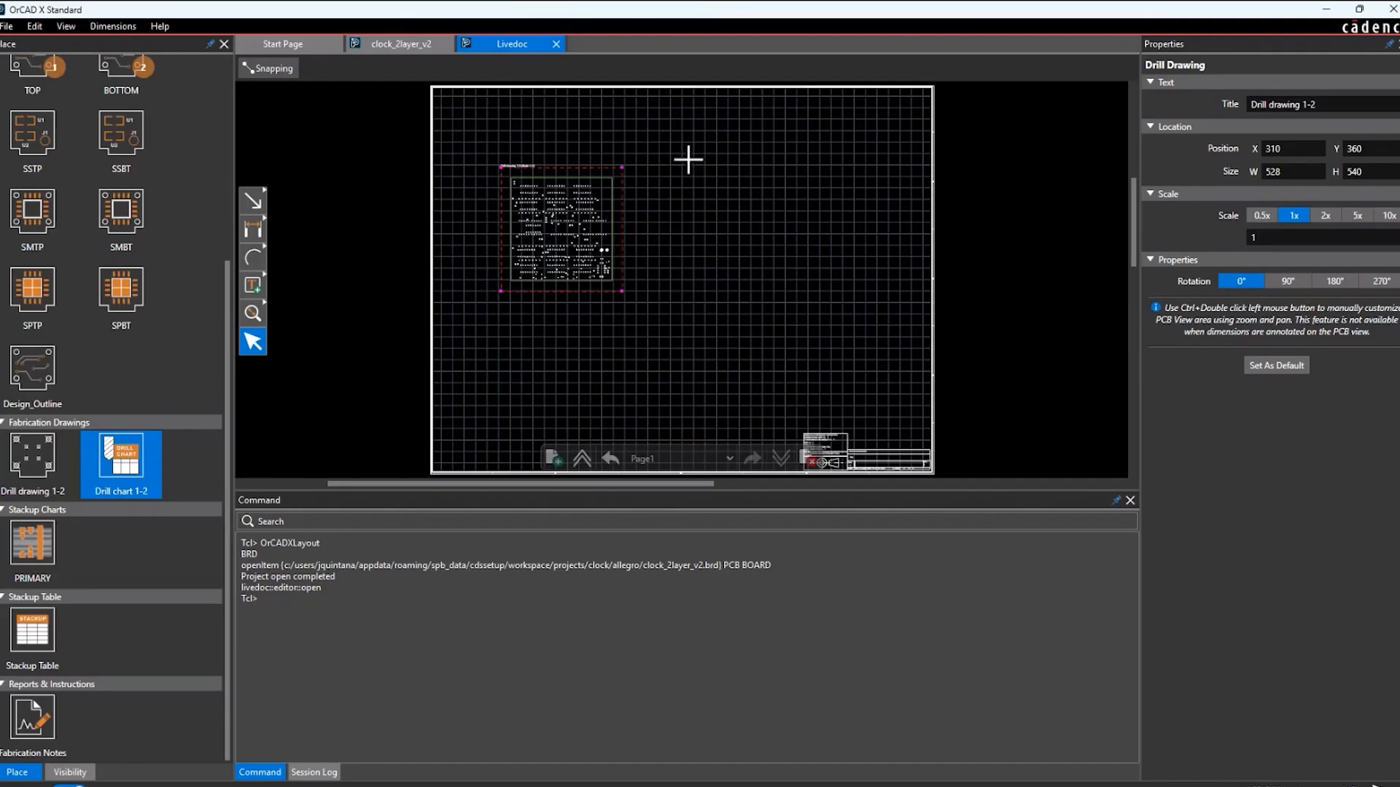
left_click_drag(669, 132, 911, 407)
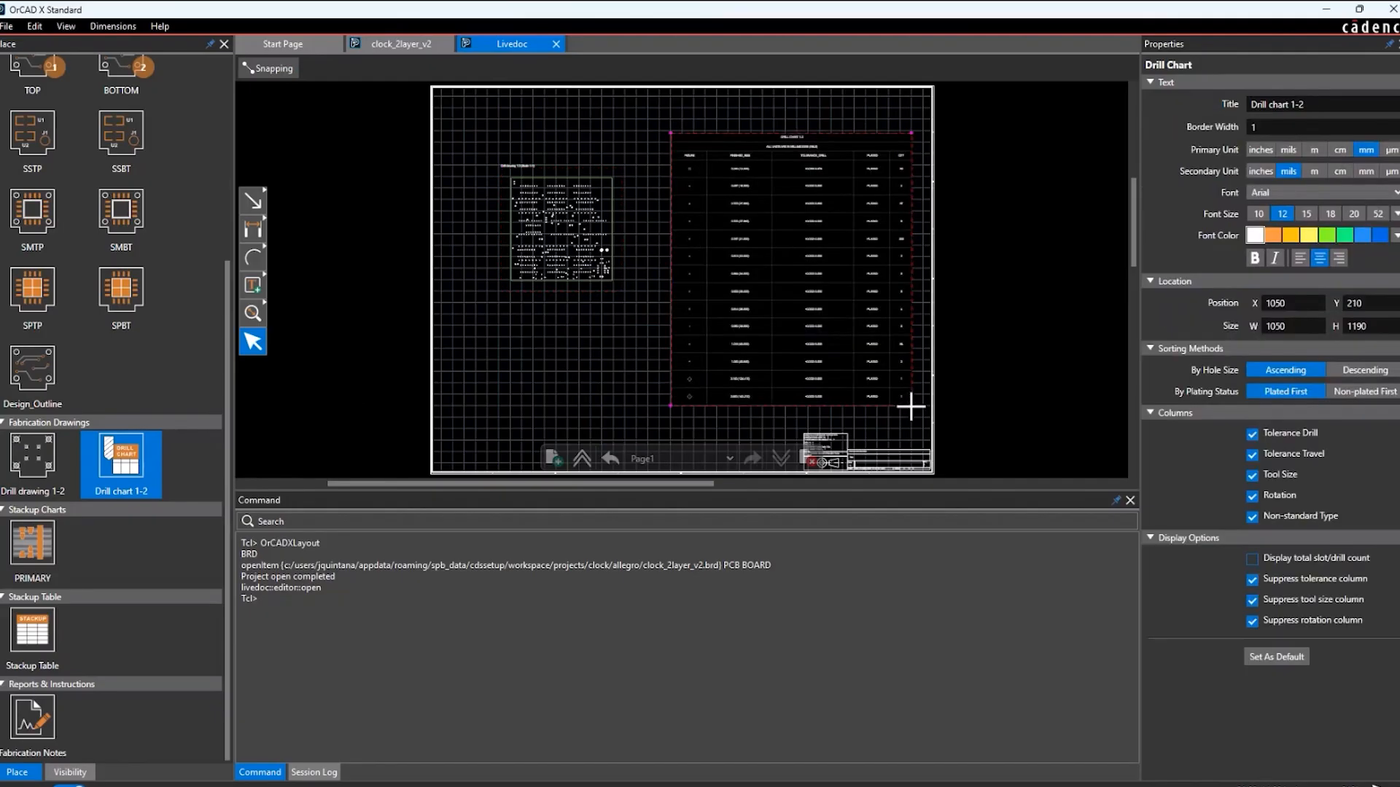
Step: Enlarge the drill drawing to a scale of about 1.29 and reposition it beside the drill chart at about X 192, Y 535
left_click(560, 269)
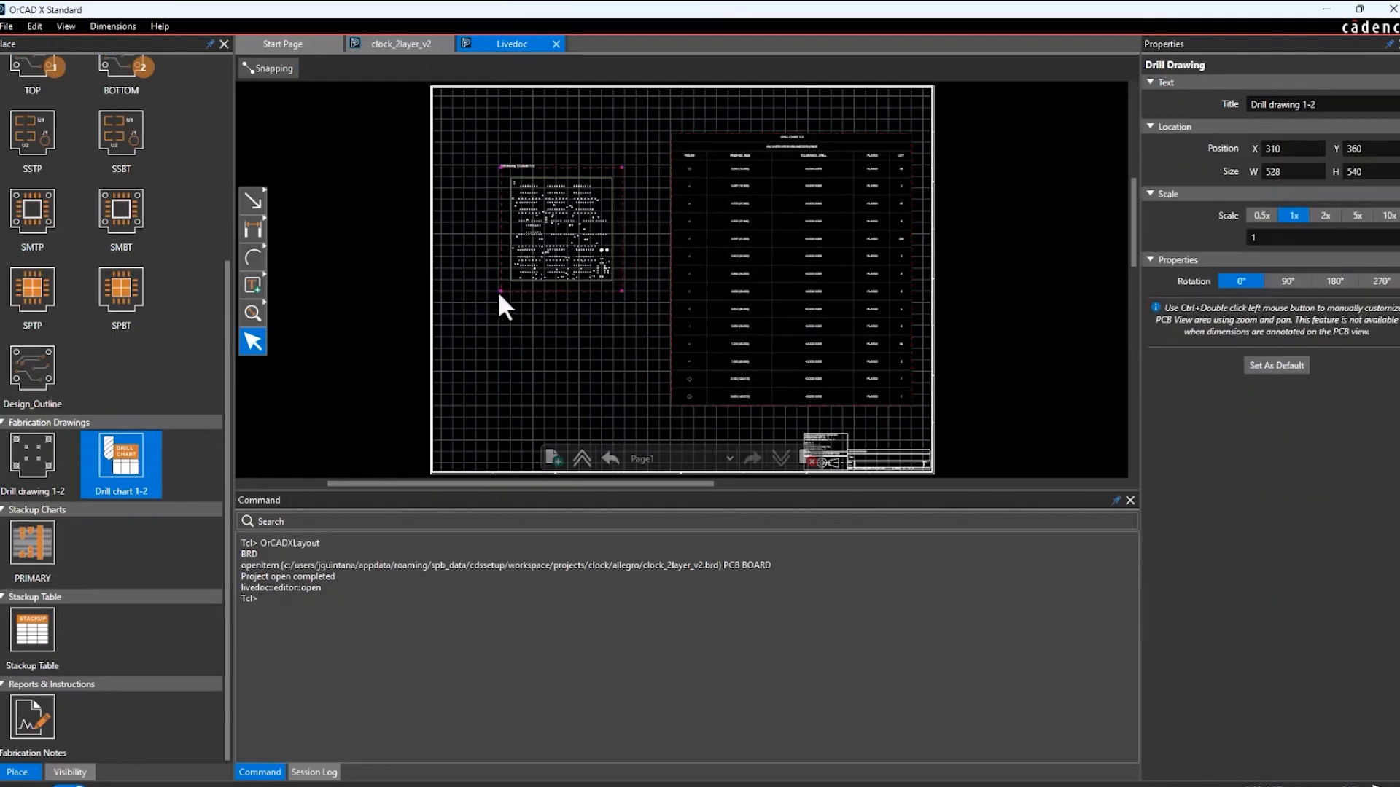
left_click_drag(499, 292, 491, 342)
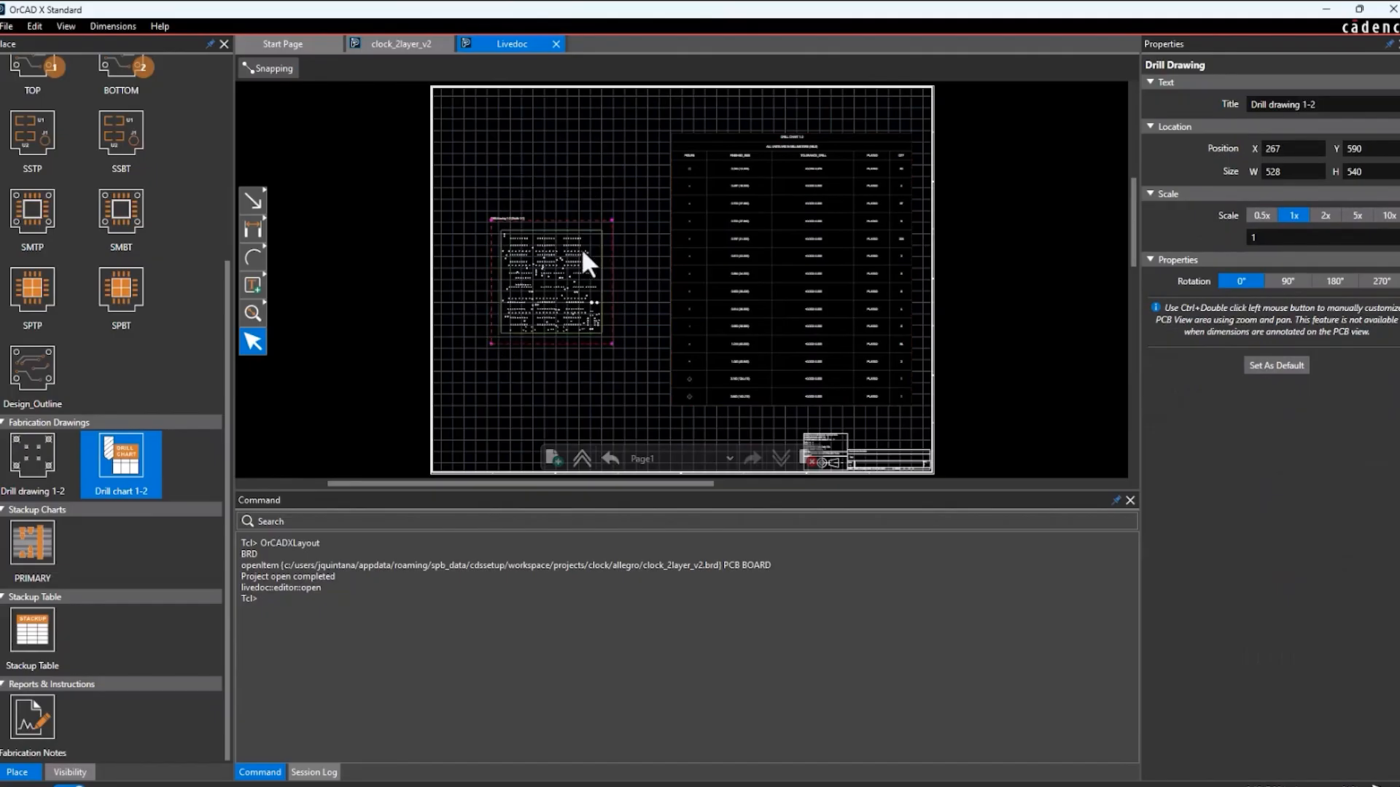
scroll(611, 217, "up", 3)
left_click_drag(611, 217, 684, 122)
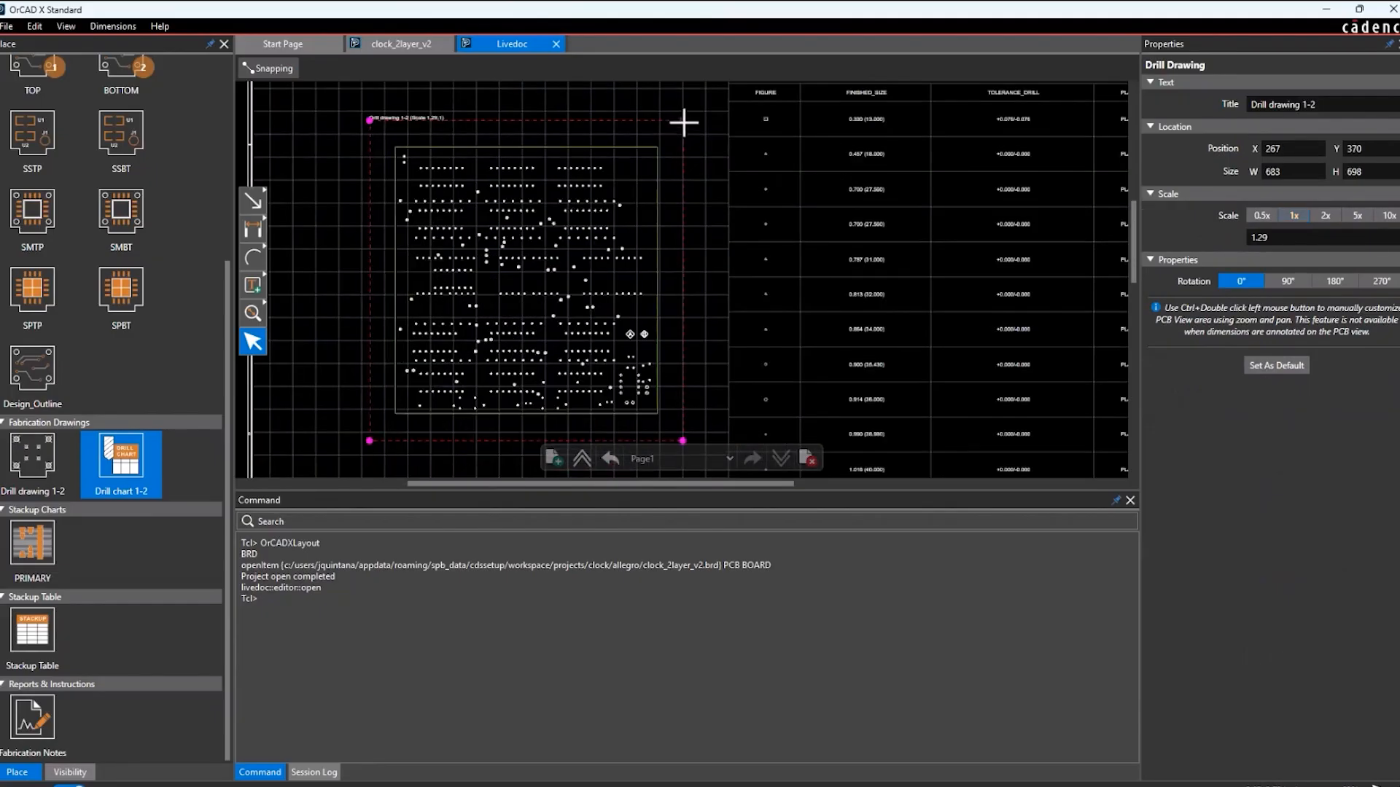
scroll(619, 253, "down", 3)
mouse_move(583, 272)
left_mouse_down()
mouse_move(566, 313)
mouse_move(583, 190)
left_mouse_up()
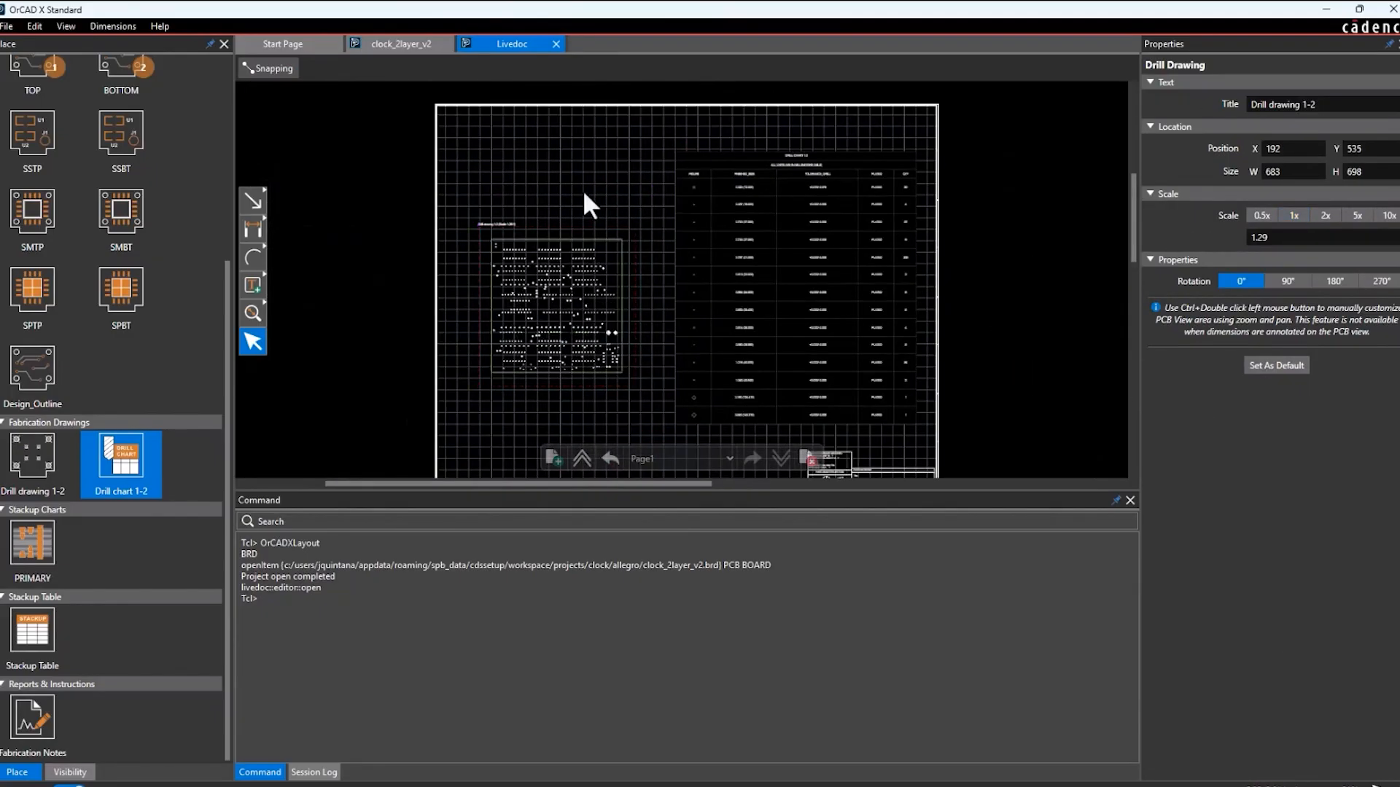
left_click(582, 190)
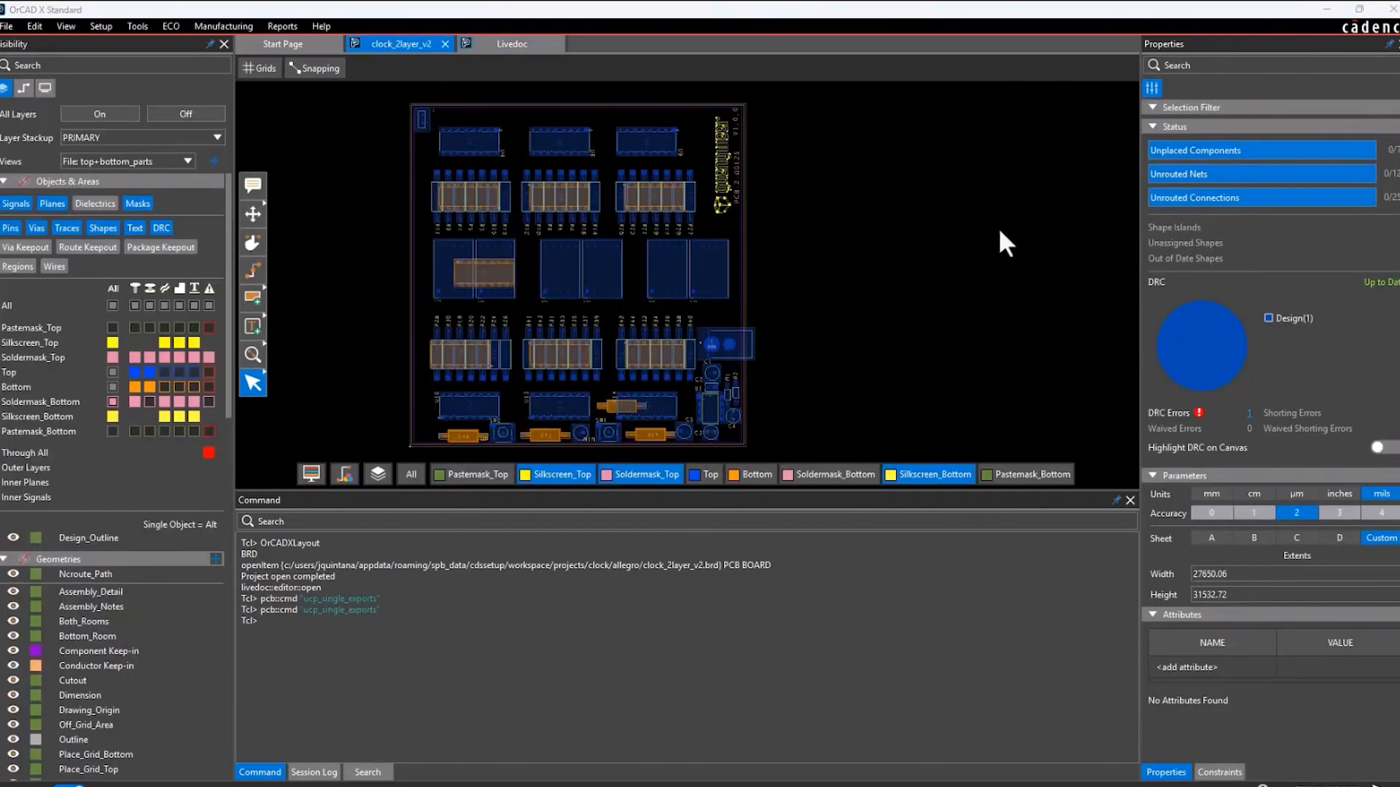
Step: Open the board's manufacturing exports and review the Gerber artwork settings, ODB++ settings, and assembly and design report outputs
left_click(239, 24)
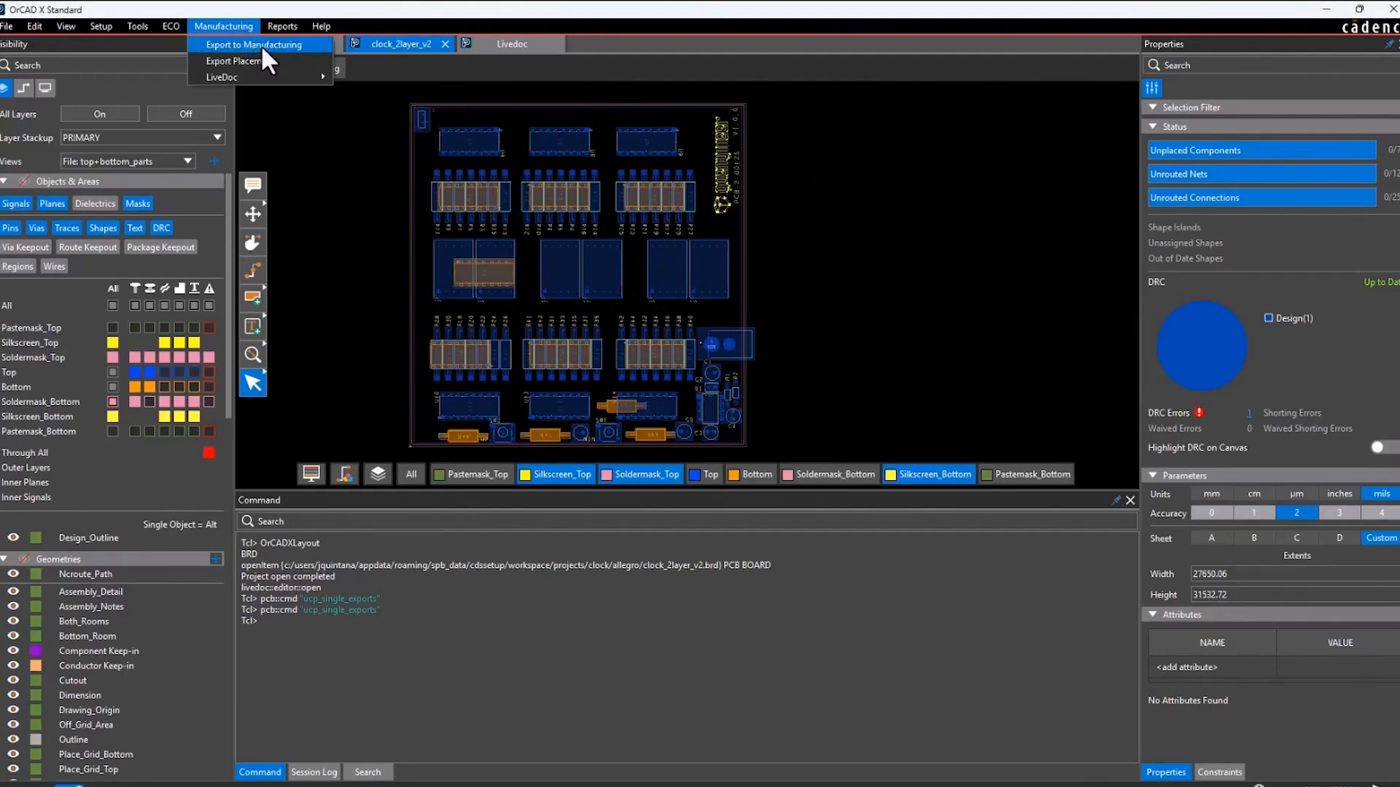
left_click(254, 45)
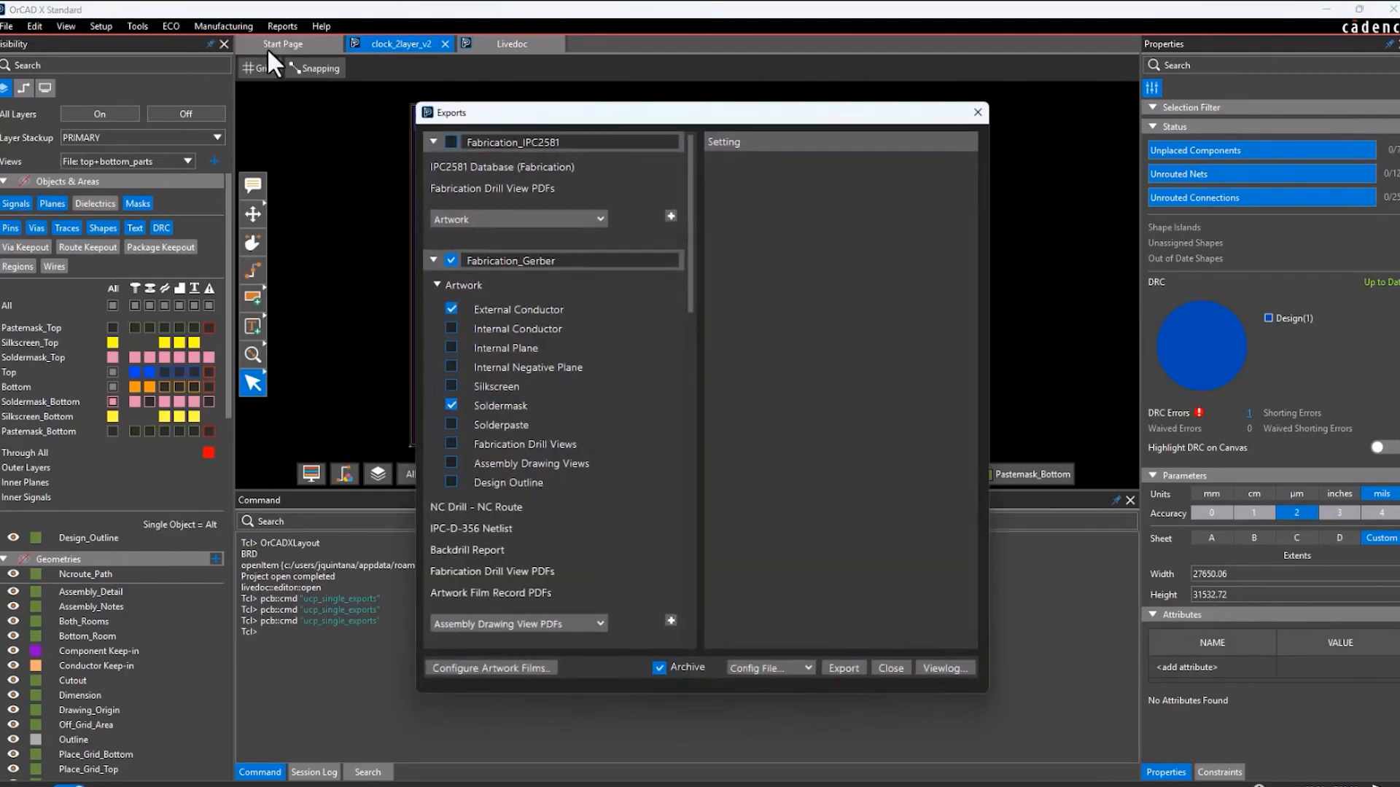
scroll(515, 306, "down", 1)
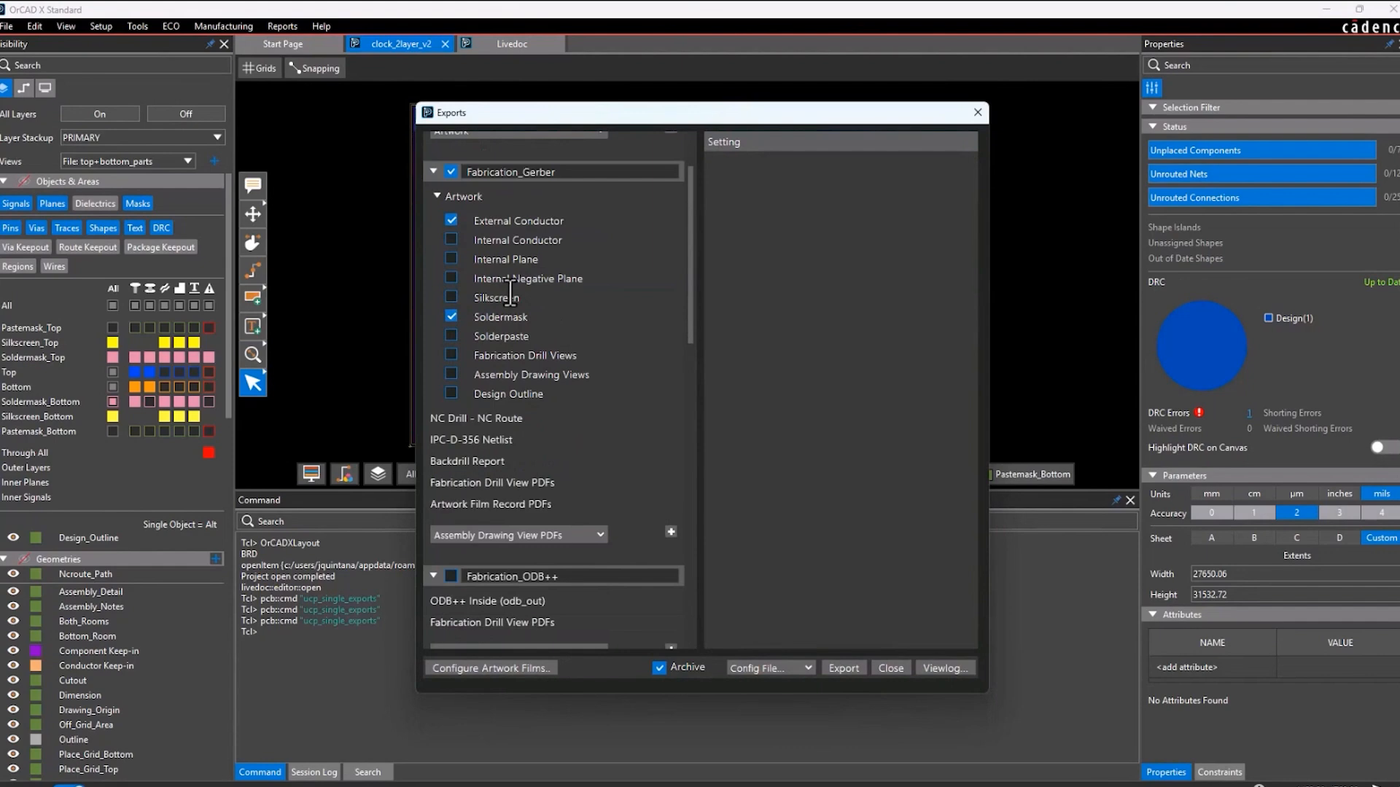
scroll(511, 293, "up", 2)
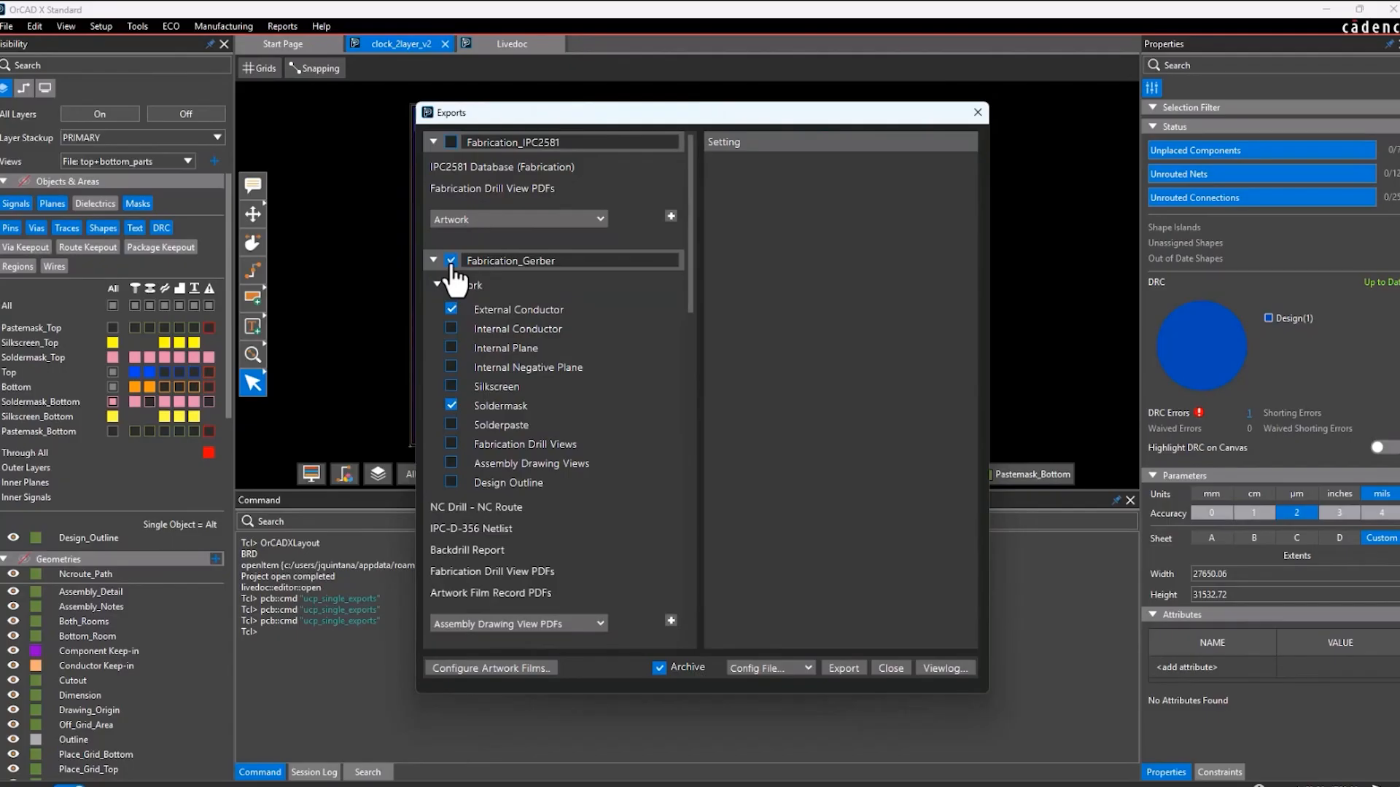
left_click(501, 287)
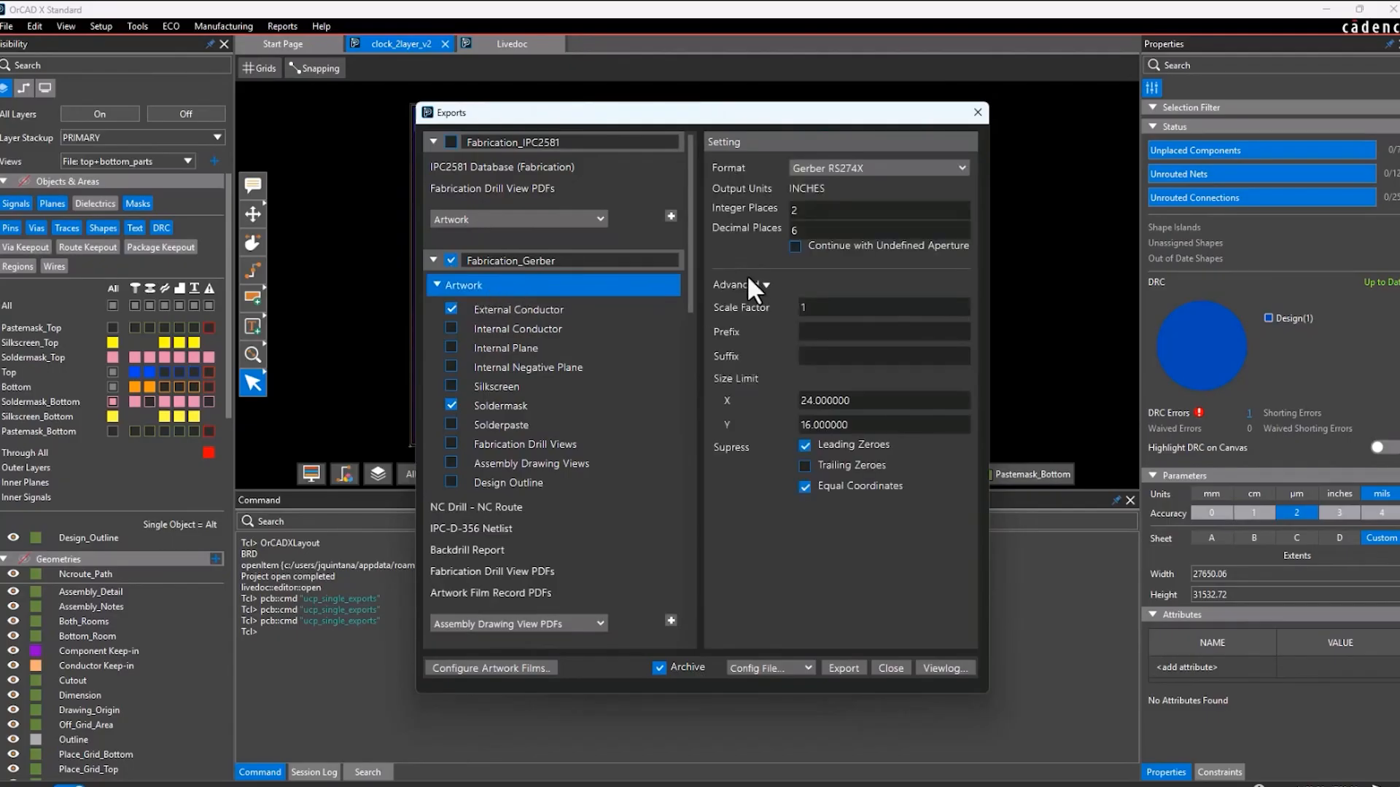
scroll(534, 426, "down", 4)
left_click(533, 394)
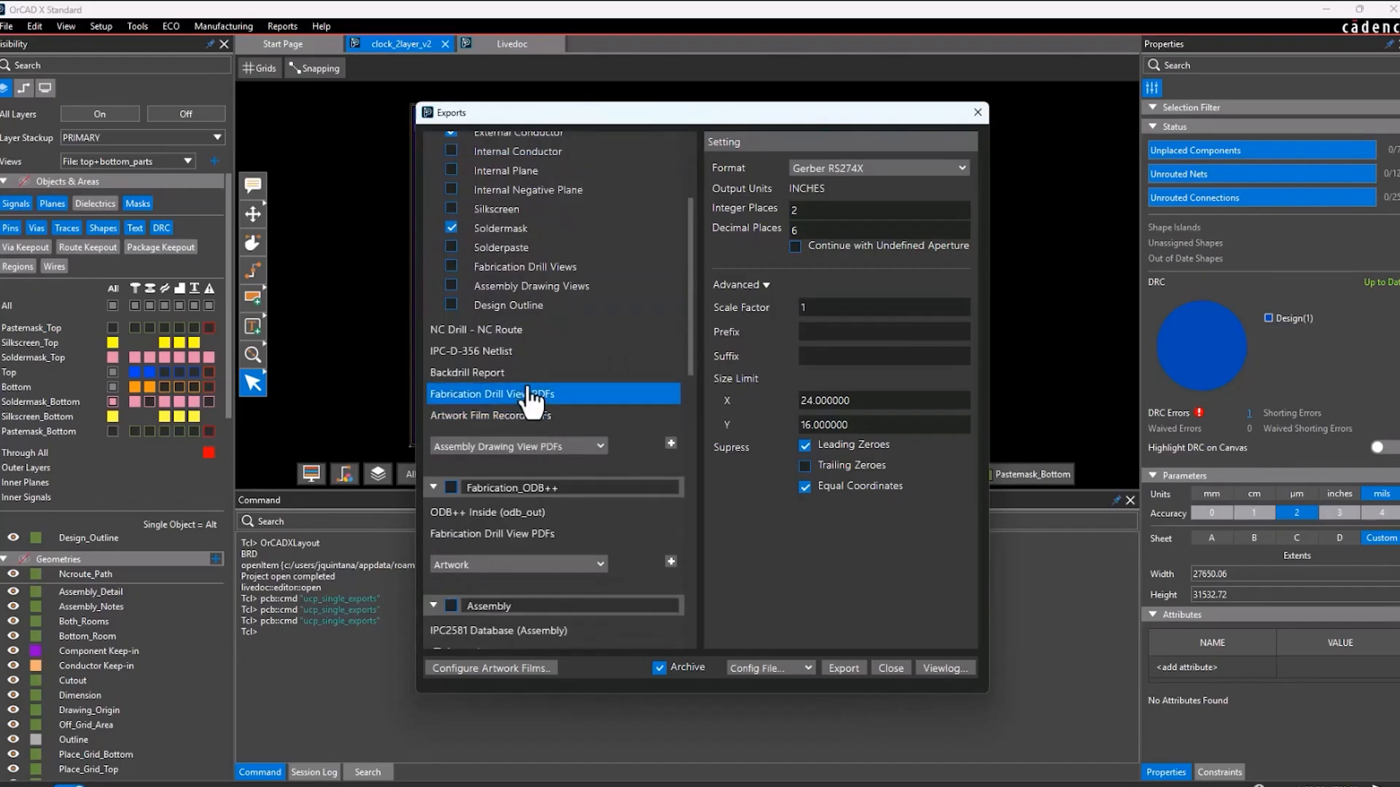
scroll(532, 394, "down", 2)
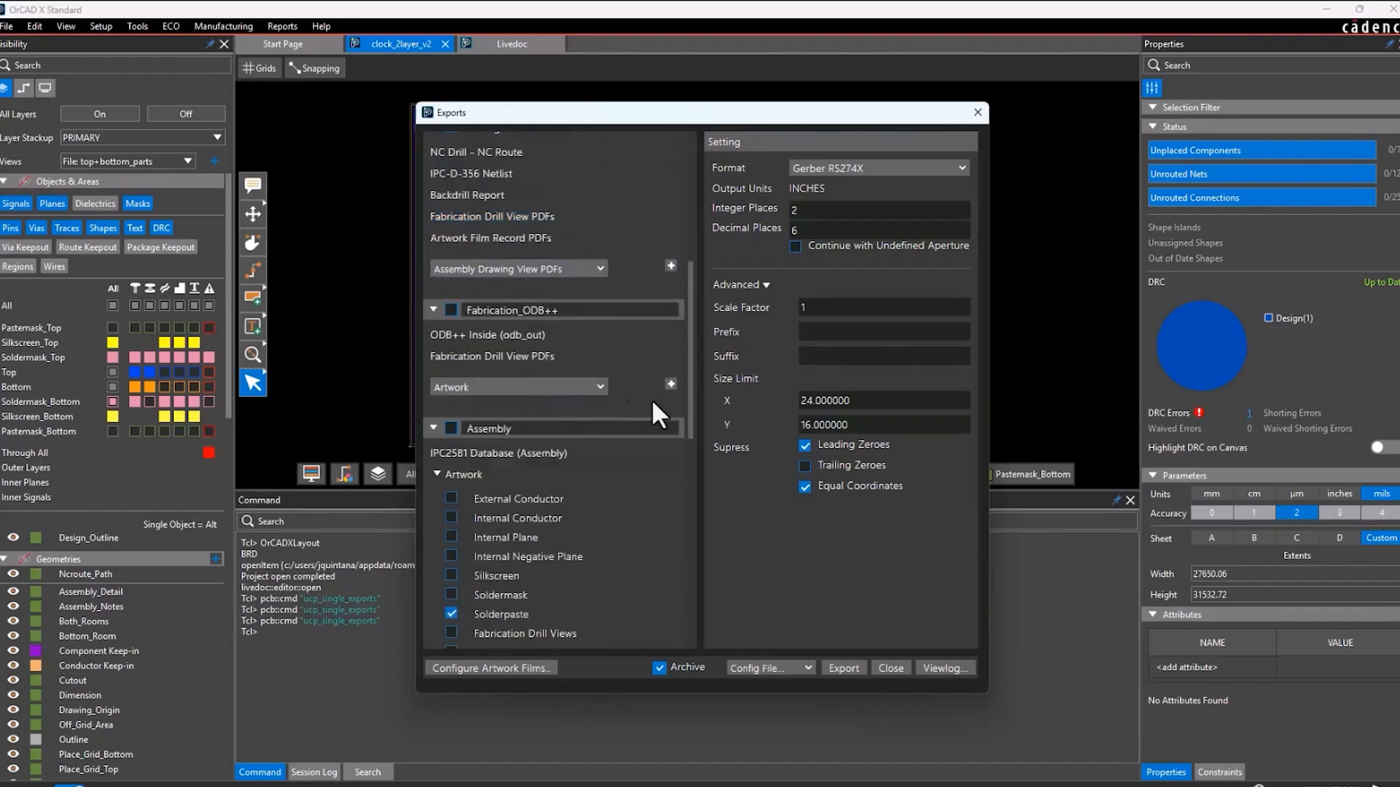
scroll(687, 399, "down", 1)
left_click(535, 328)
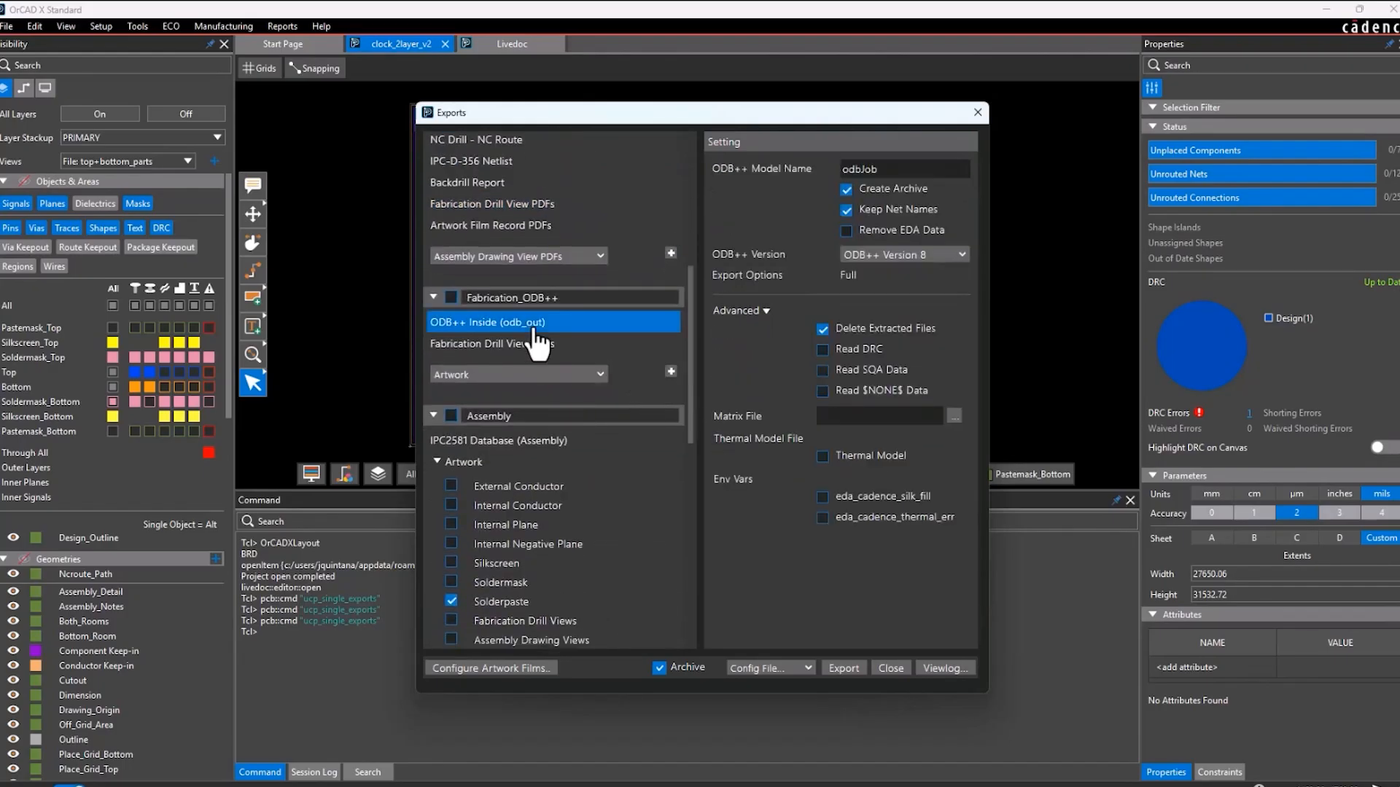
scroll(536, 331, "down", 7)
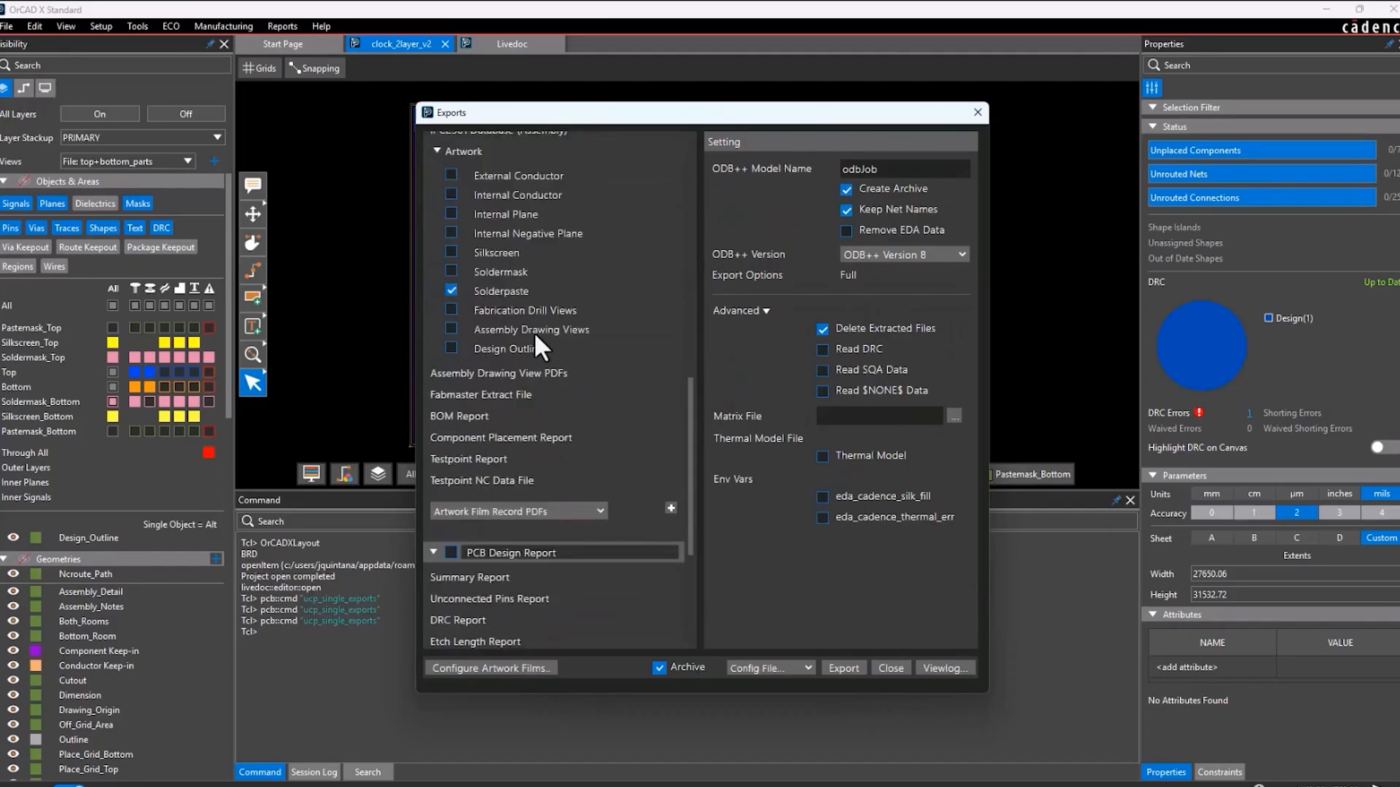
Step: Export the Fabrication_Gerber package as an archive, review the export log, and close the log and export settings
left_click(844, 670)
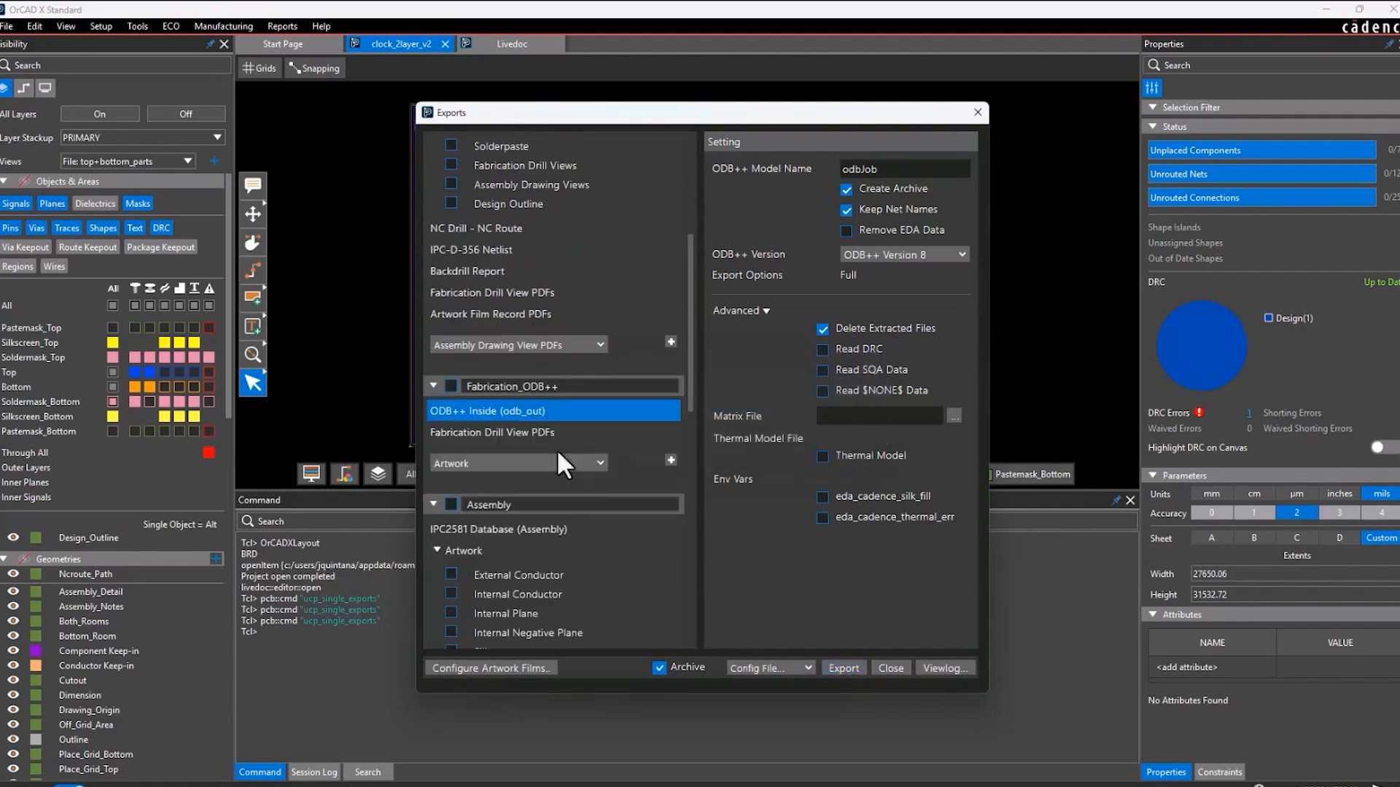
left_click(945, 667)
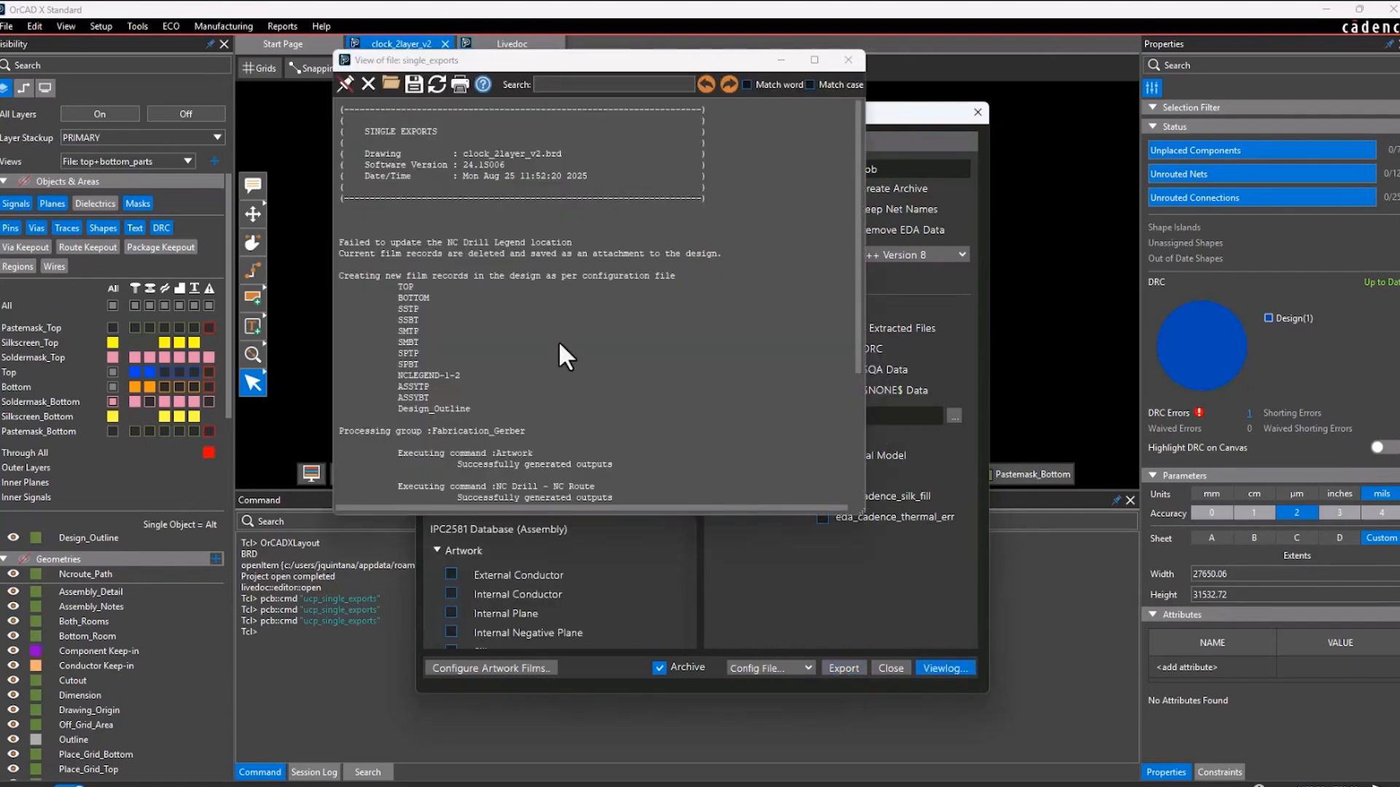
scroll(558, 339, "down", 6)
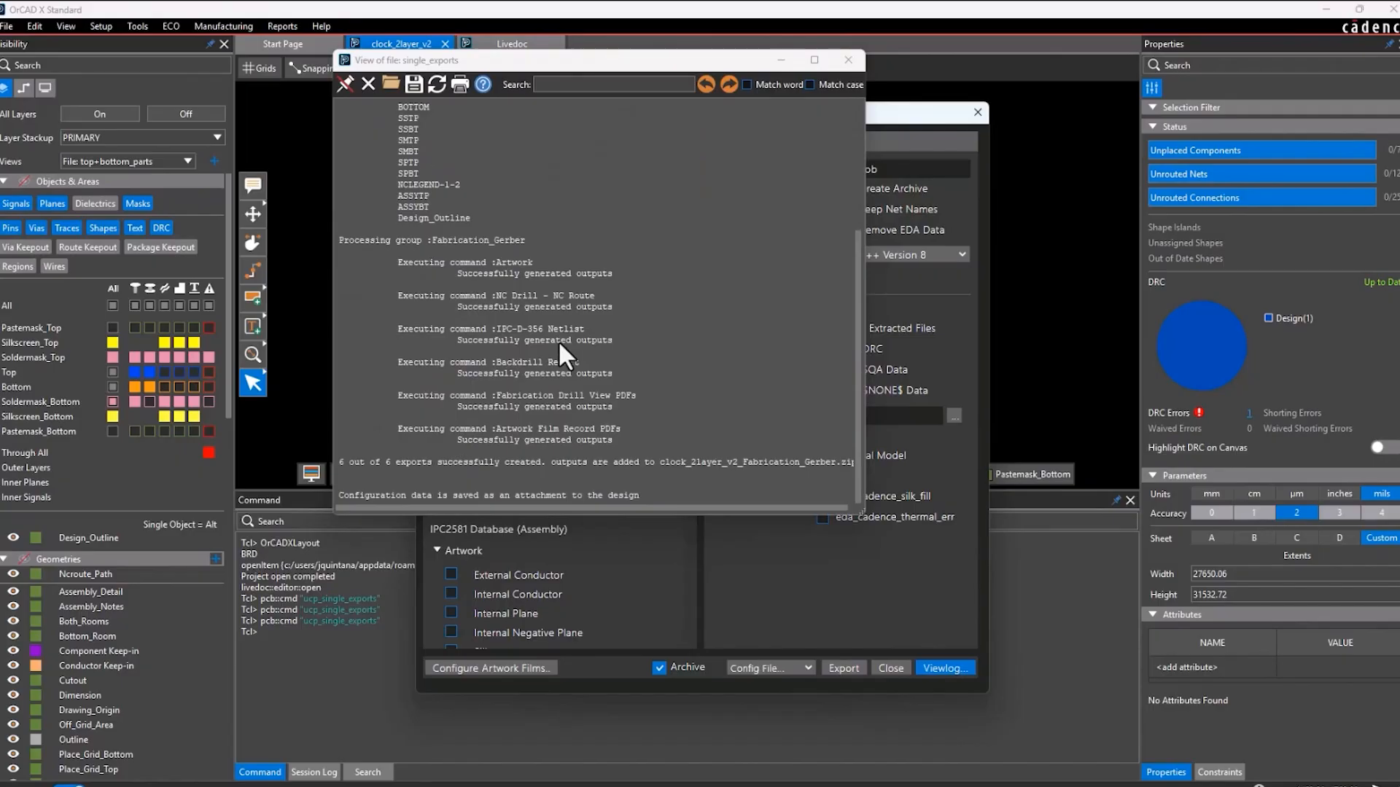
left_click_drag(863, 514, 972, 586)
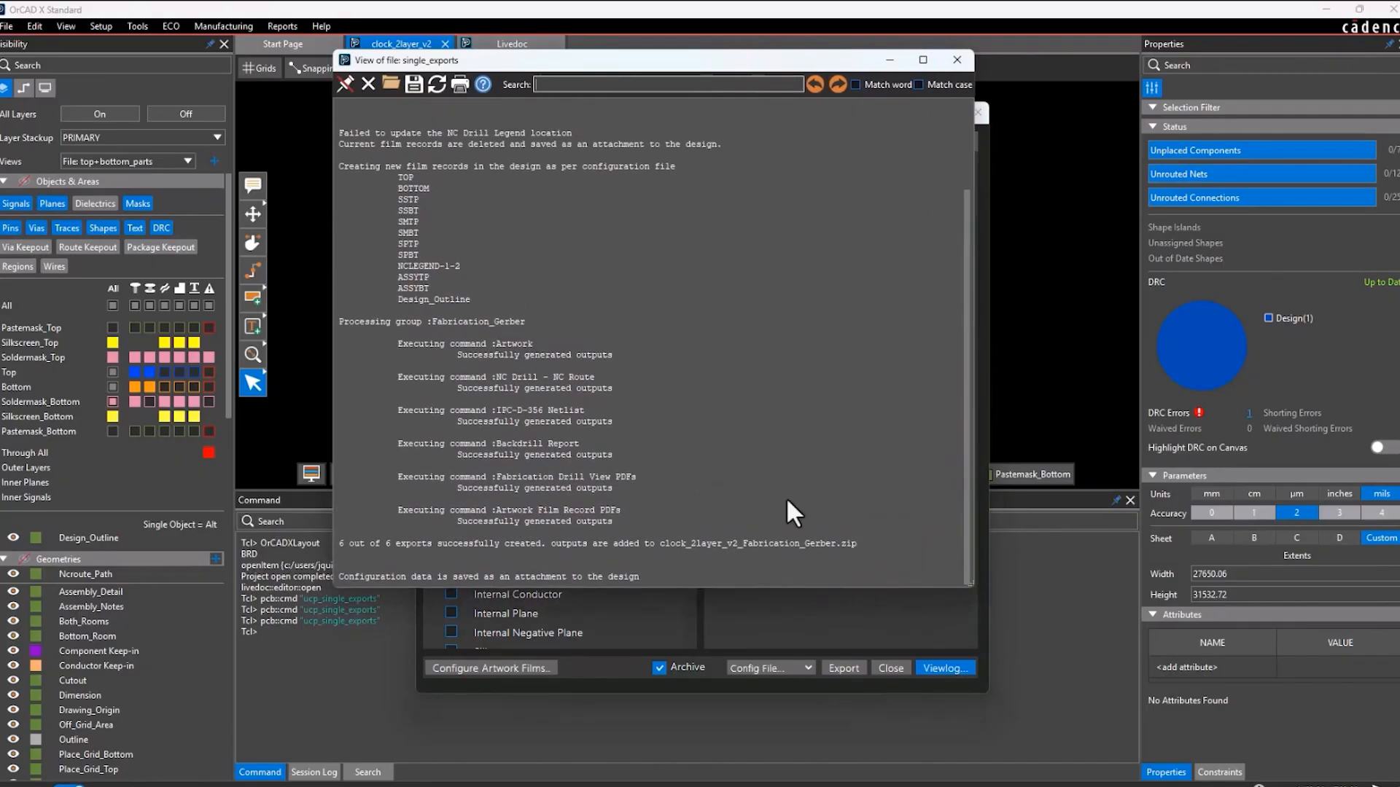
scroll(481, 449, "up", 3)
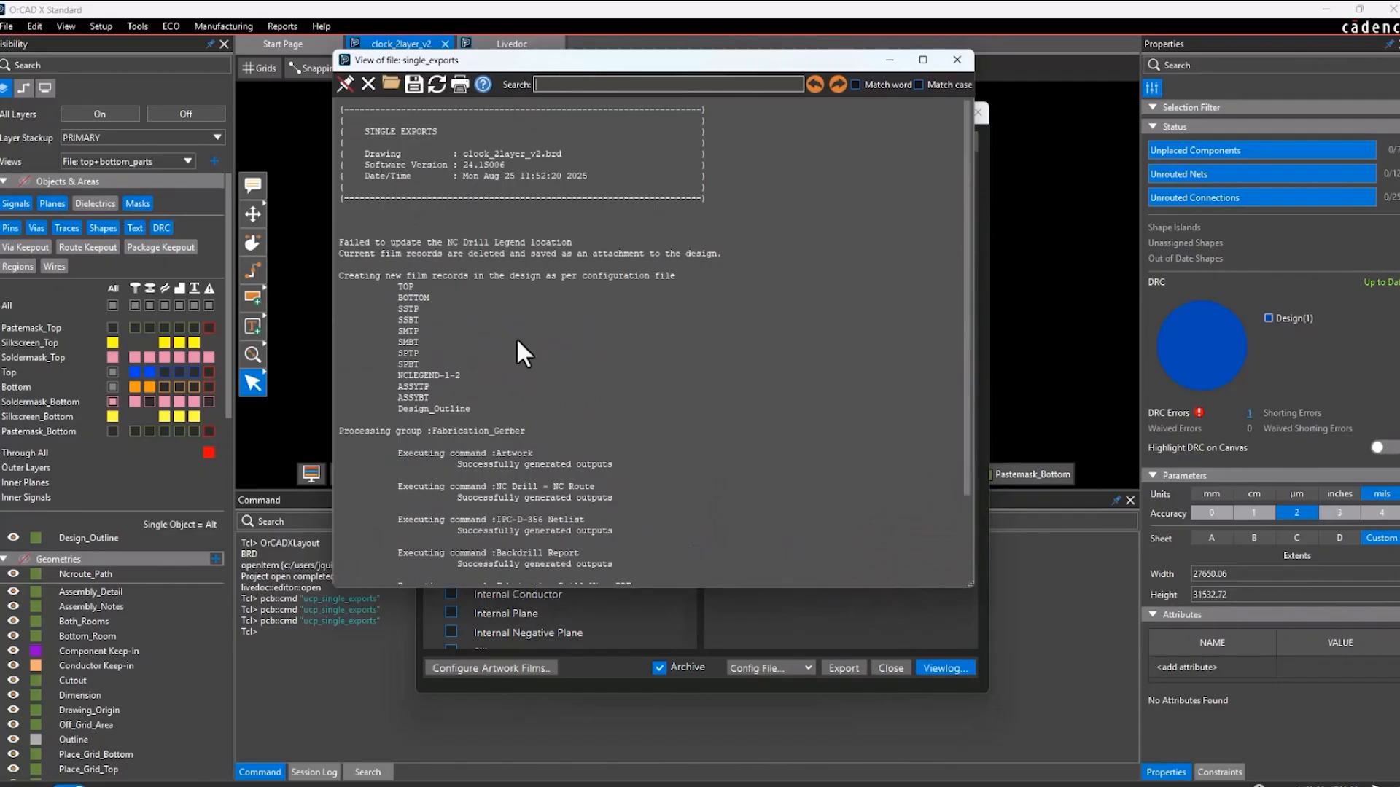
left_click(955, 60)
left_click(978, 113)
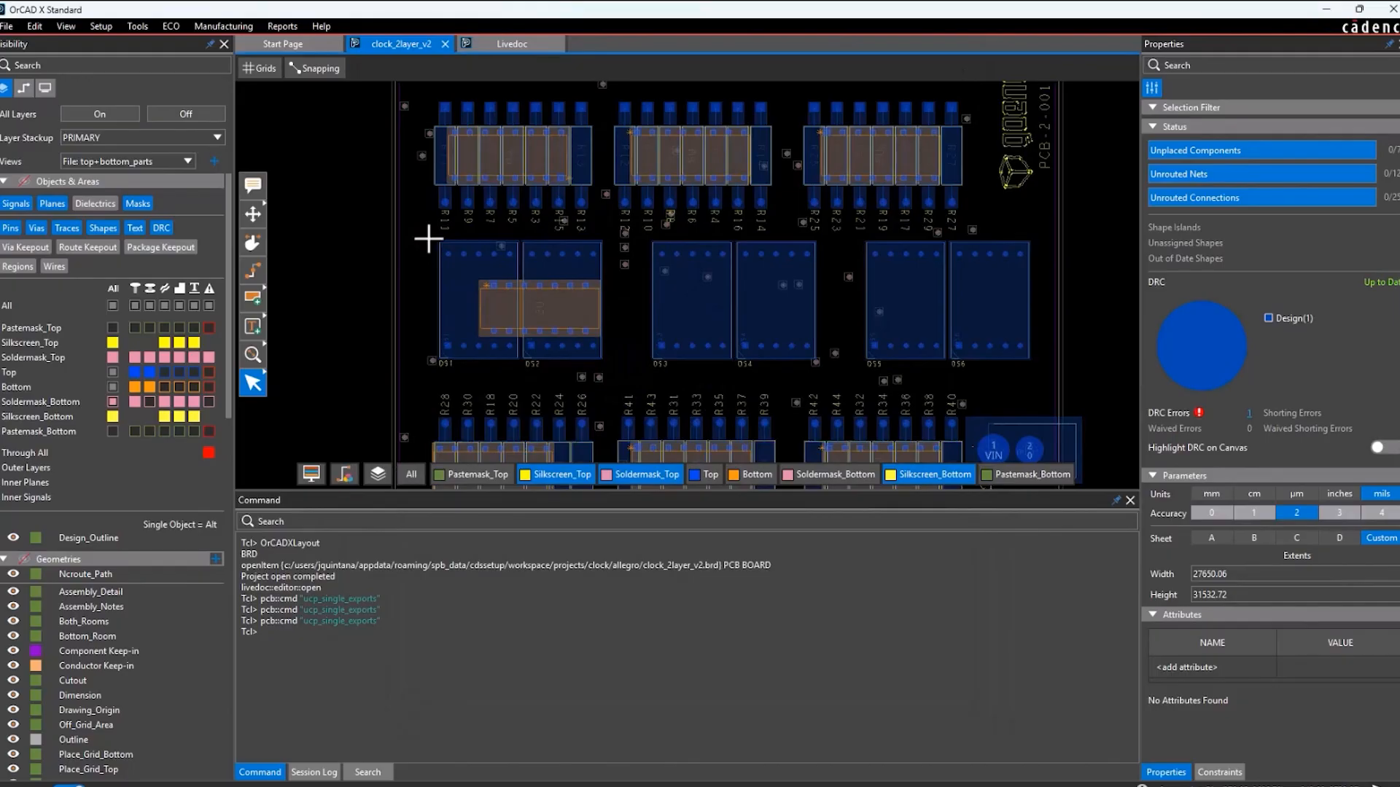
middle_click_drag(428, 238, 490, 228)
scroll(493, 235, "down", 3)
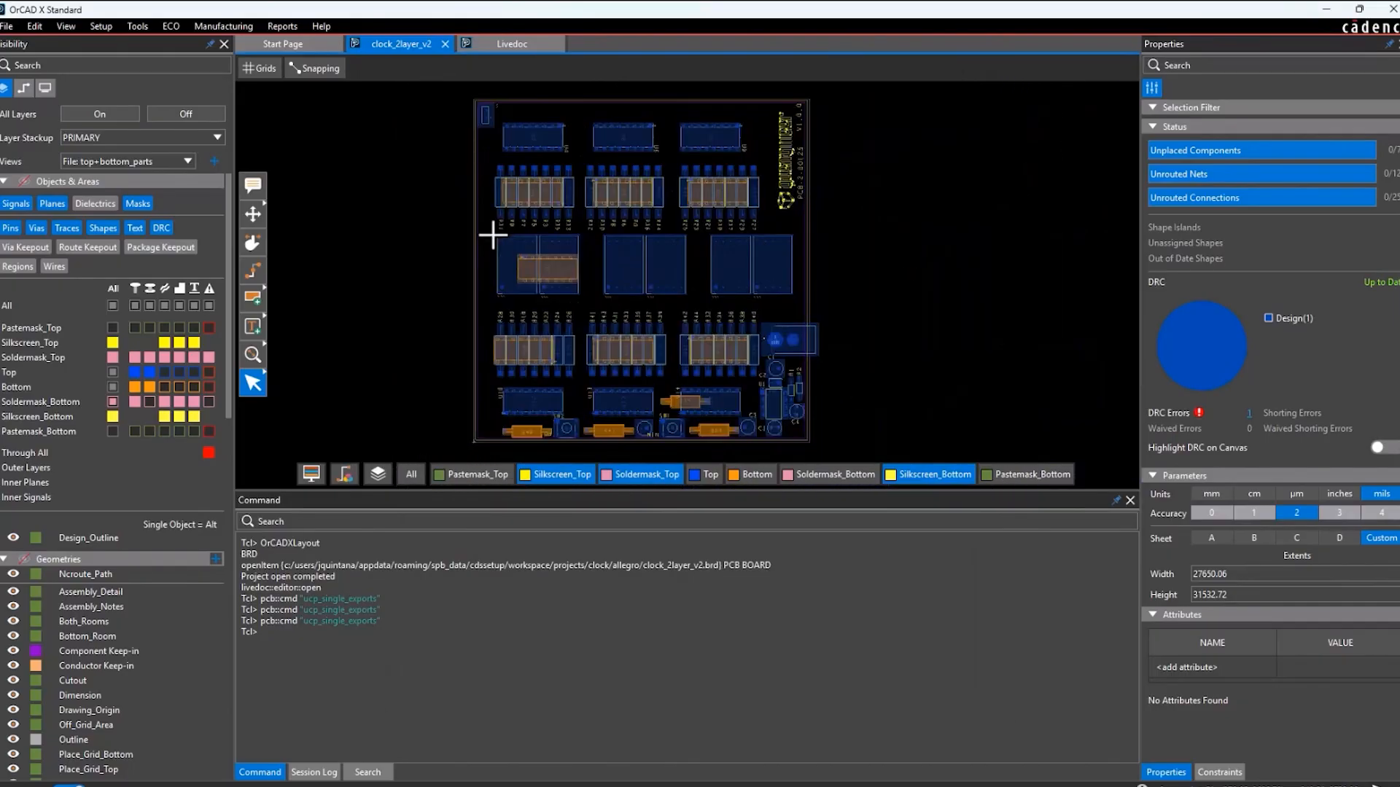